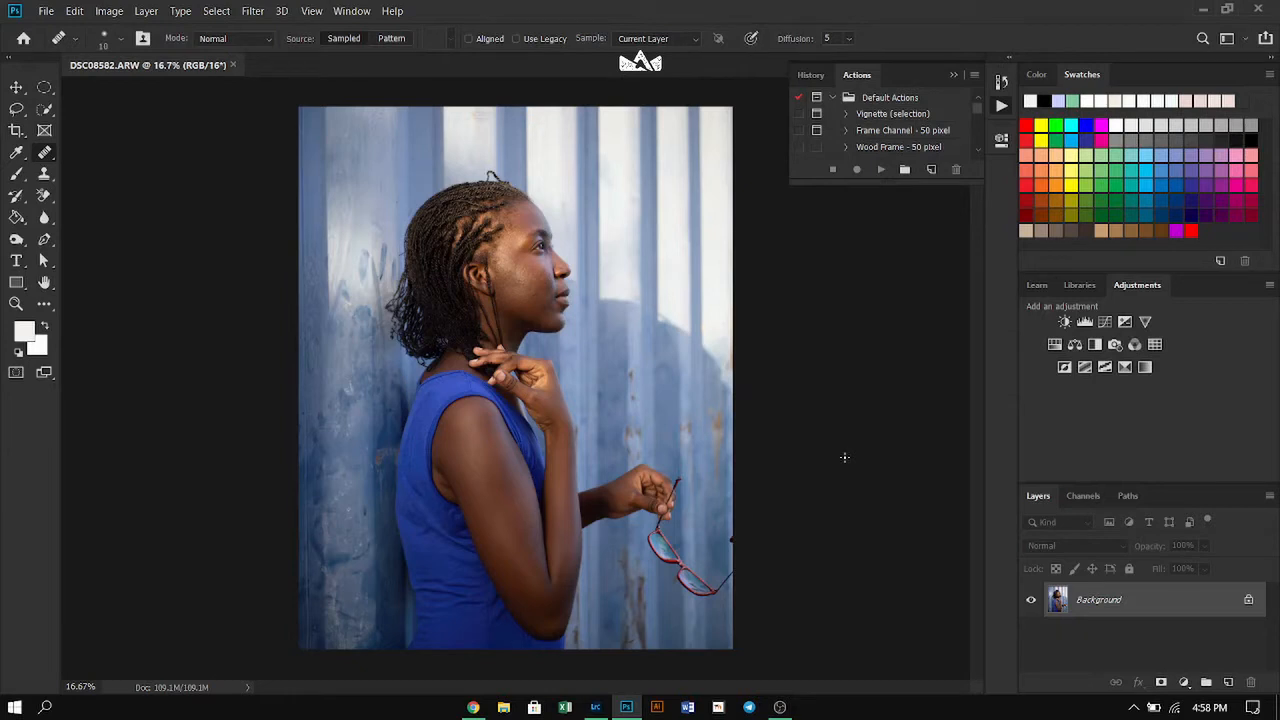
Examine the woman's portrait close up and as a whole, checking her skin, hair and hands.
scroll(418, 235, up, 8)
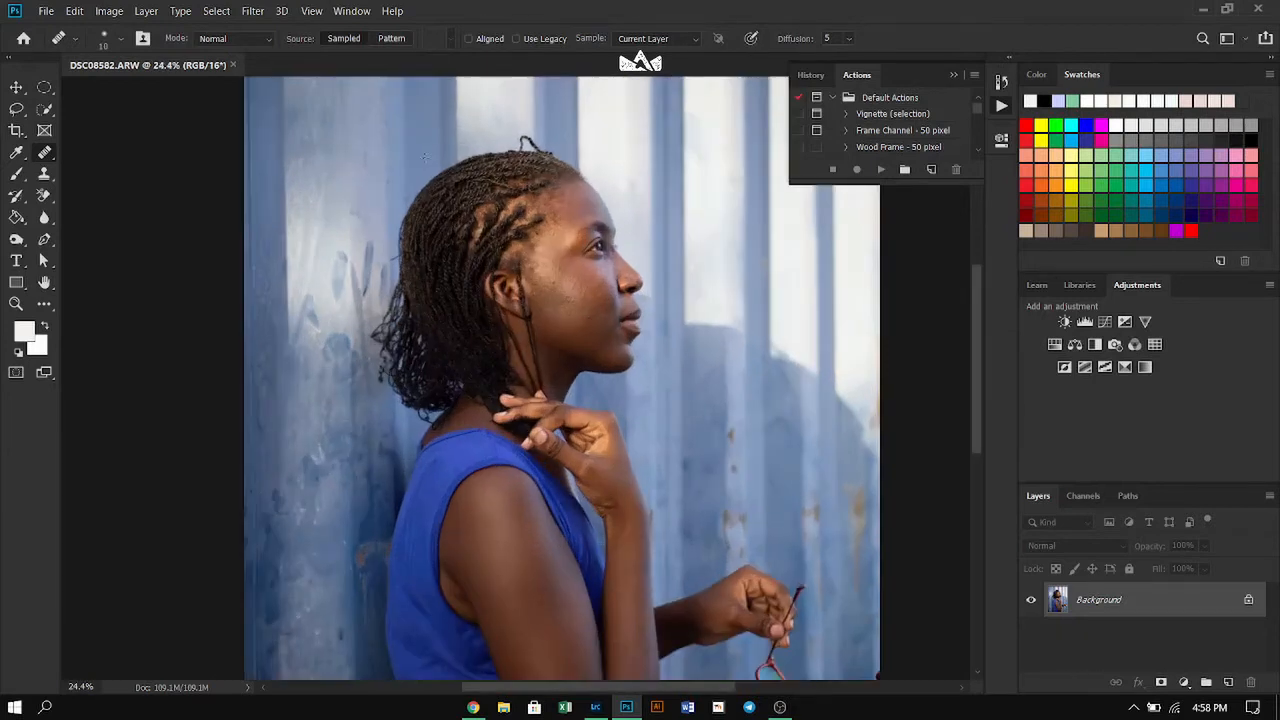
scroll(425, 230, down, 3)
scroll(505, 296, down, 6)
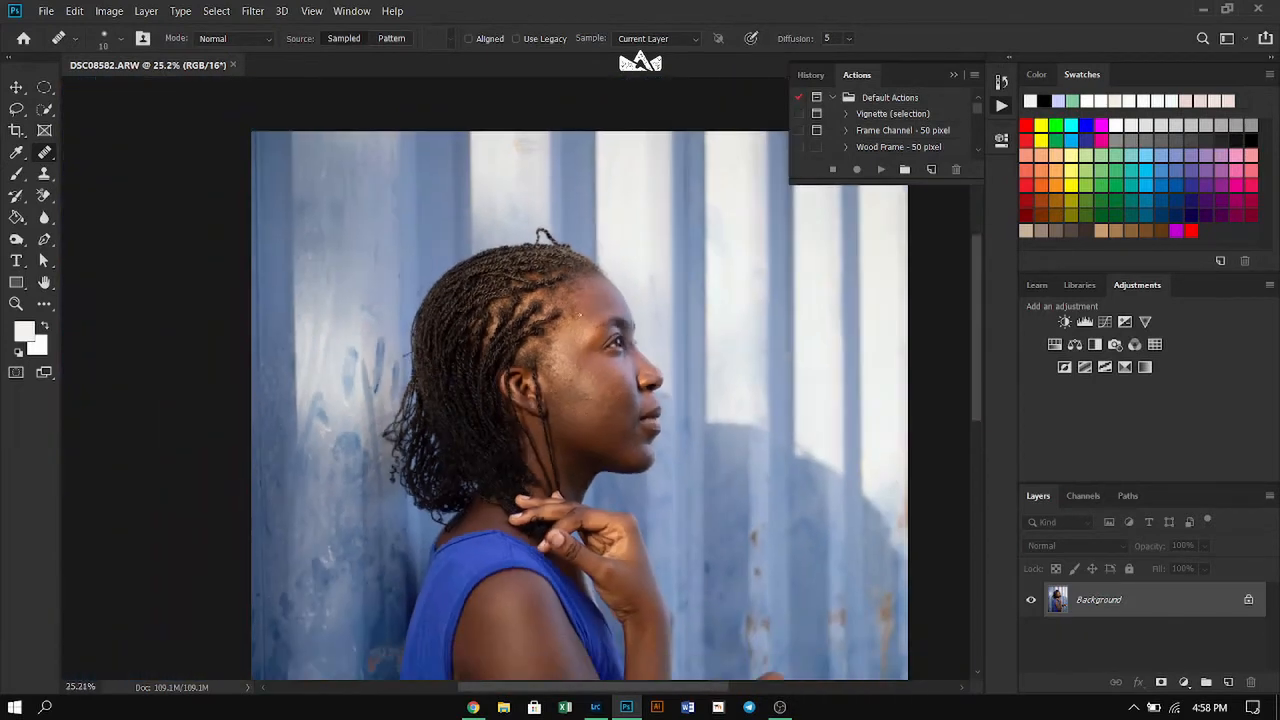
scroll(506, 295, down, 2)
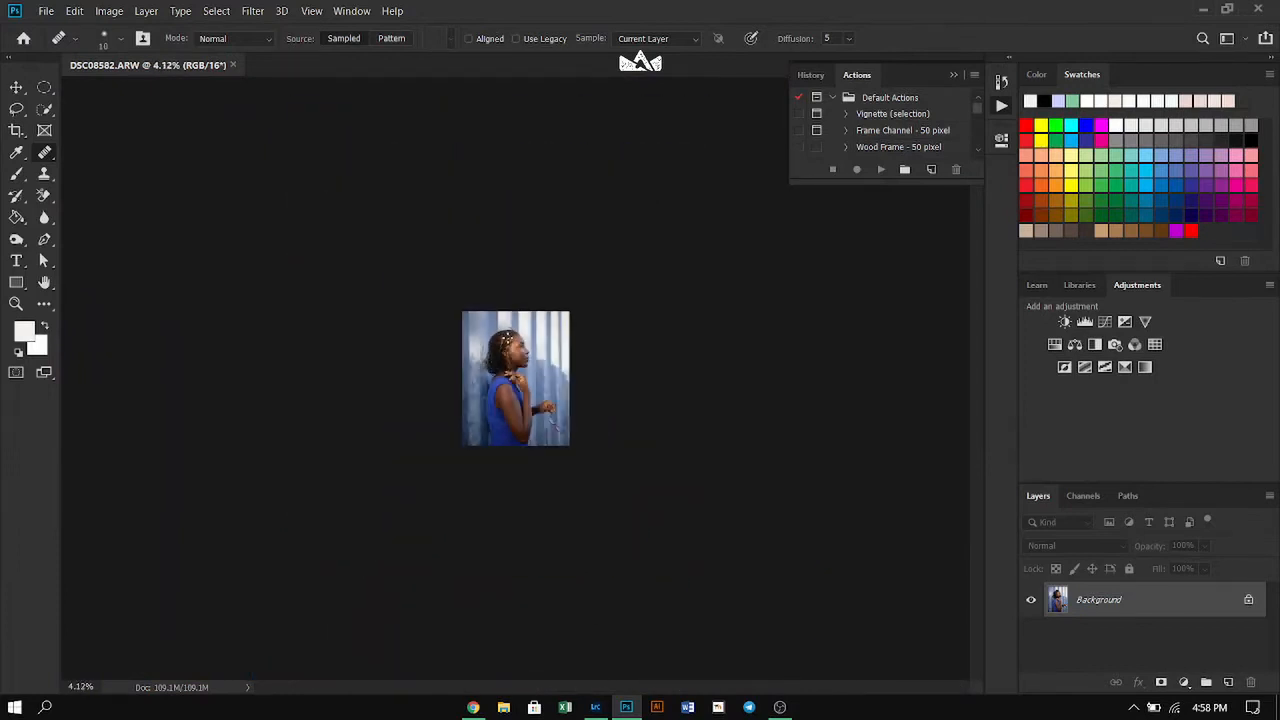
scroll(508, 297, up, 4)
scroll(512, 299, up, 5)
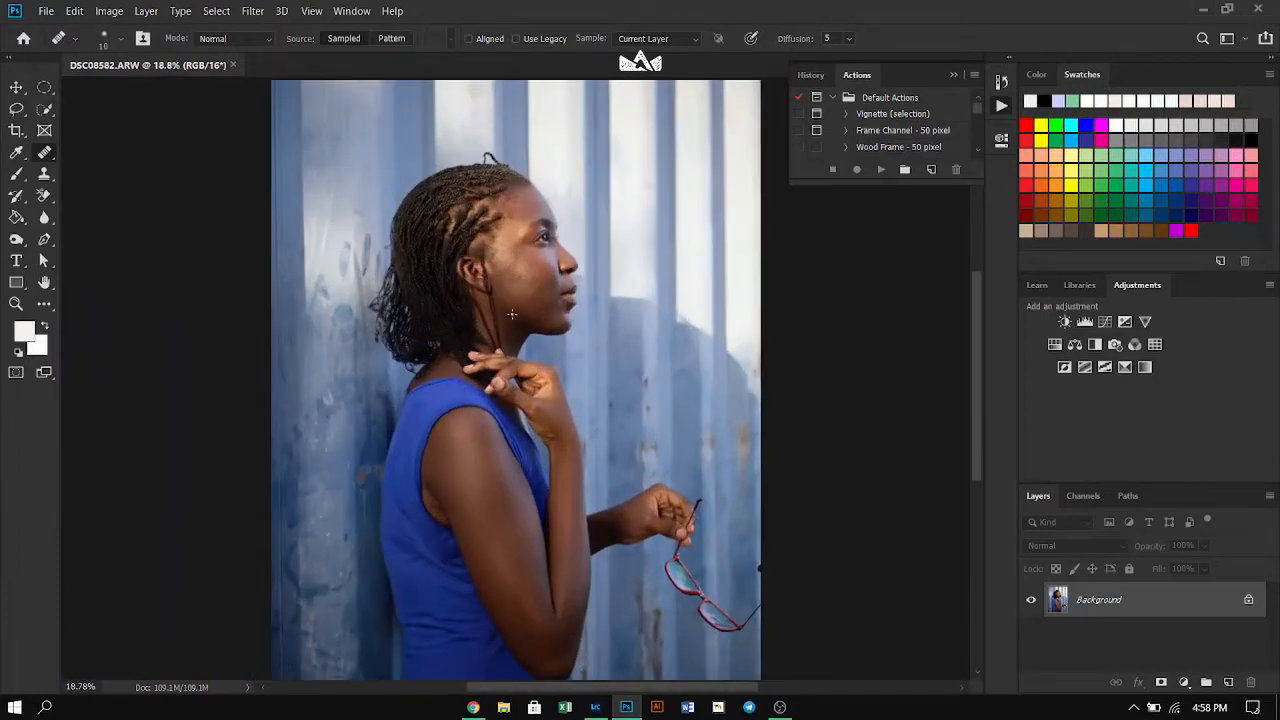
scroll(430, 478, down, 3)
scroll(492, 298, down, 3)
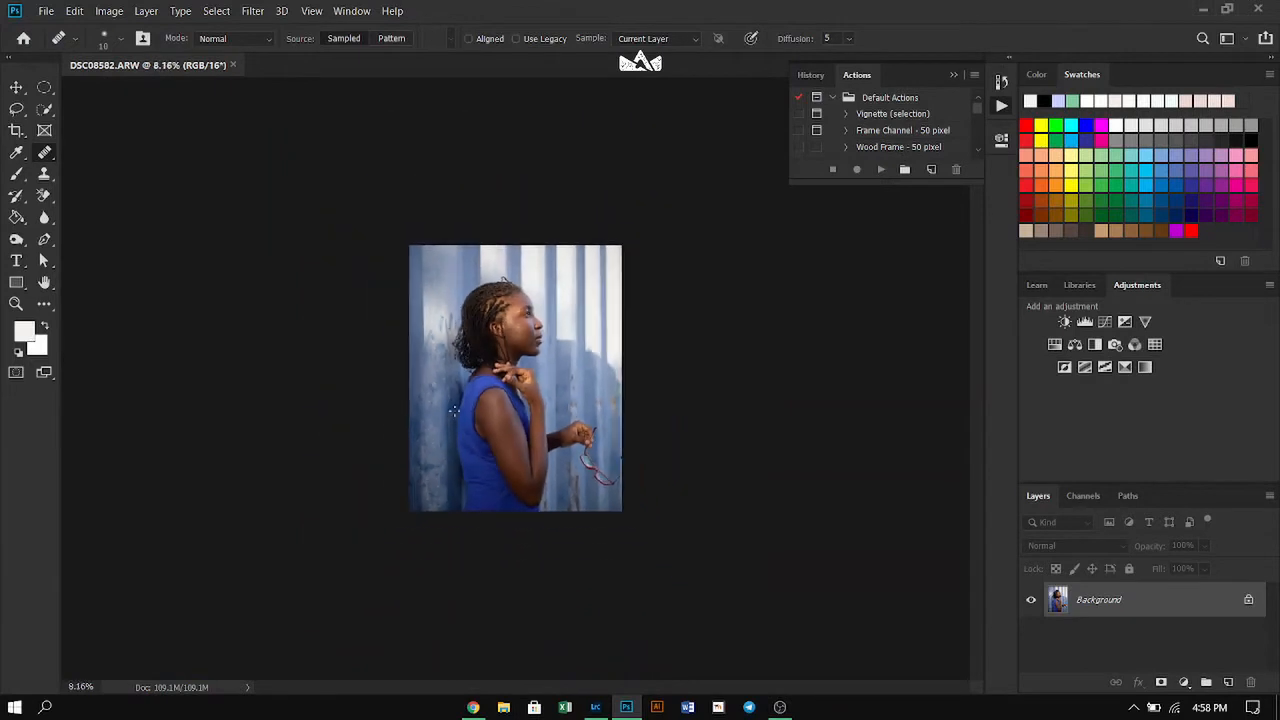
scroll(480, 320, up, 4)
scroll(464, 354, down, 3)
scroll(464, 354, up, 5)
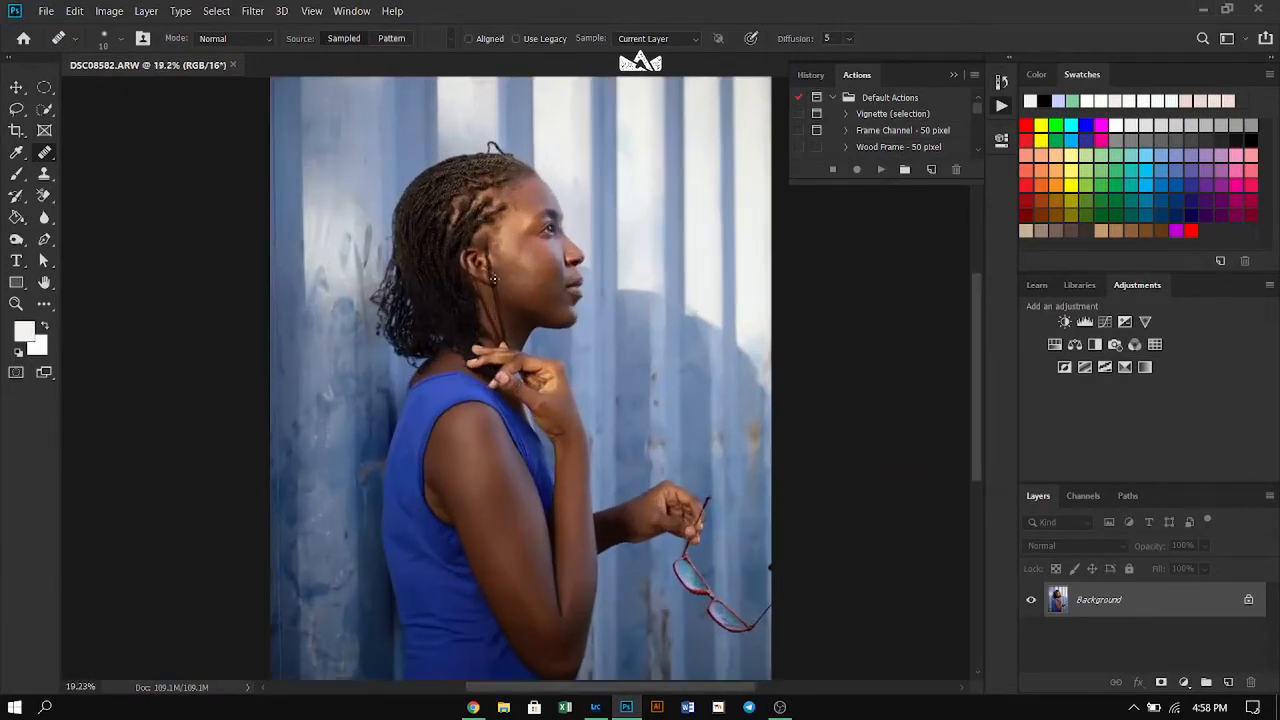
scroll(447, 287, down, 4)
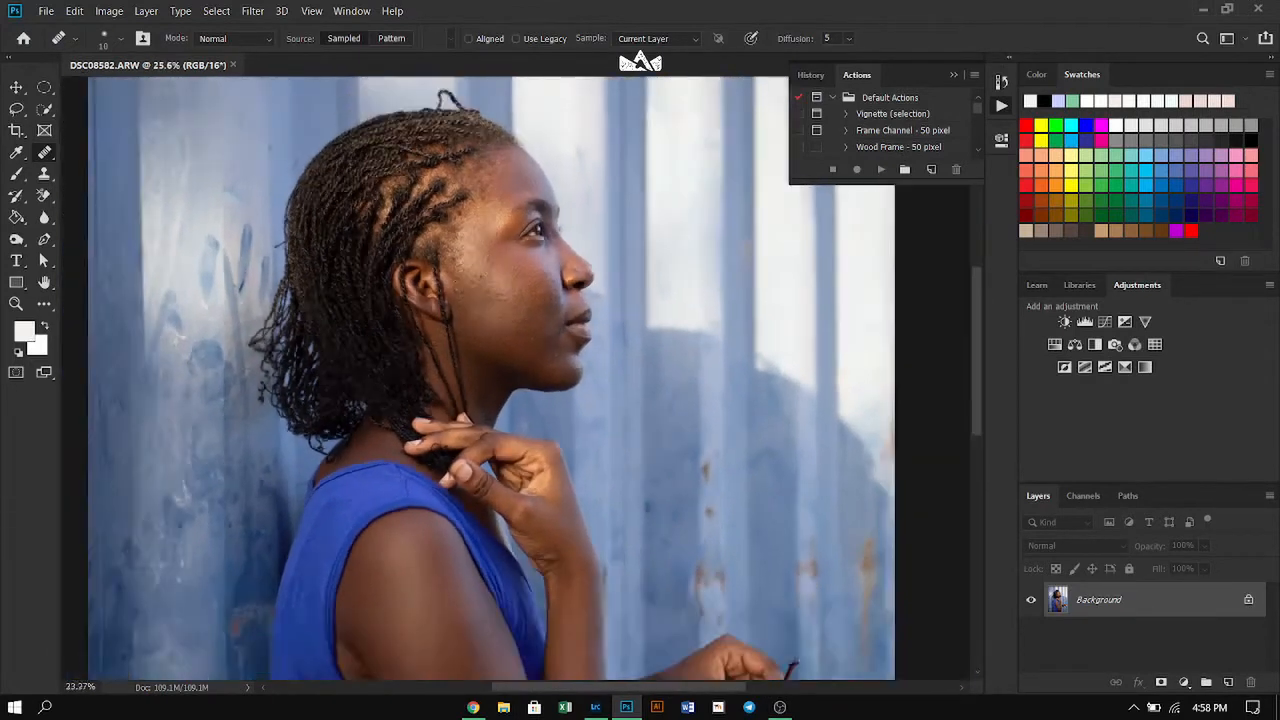
scroll(584, 467, down, 2)
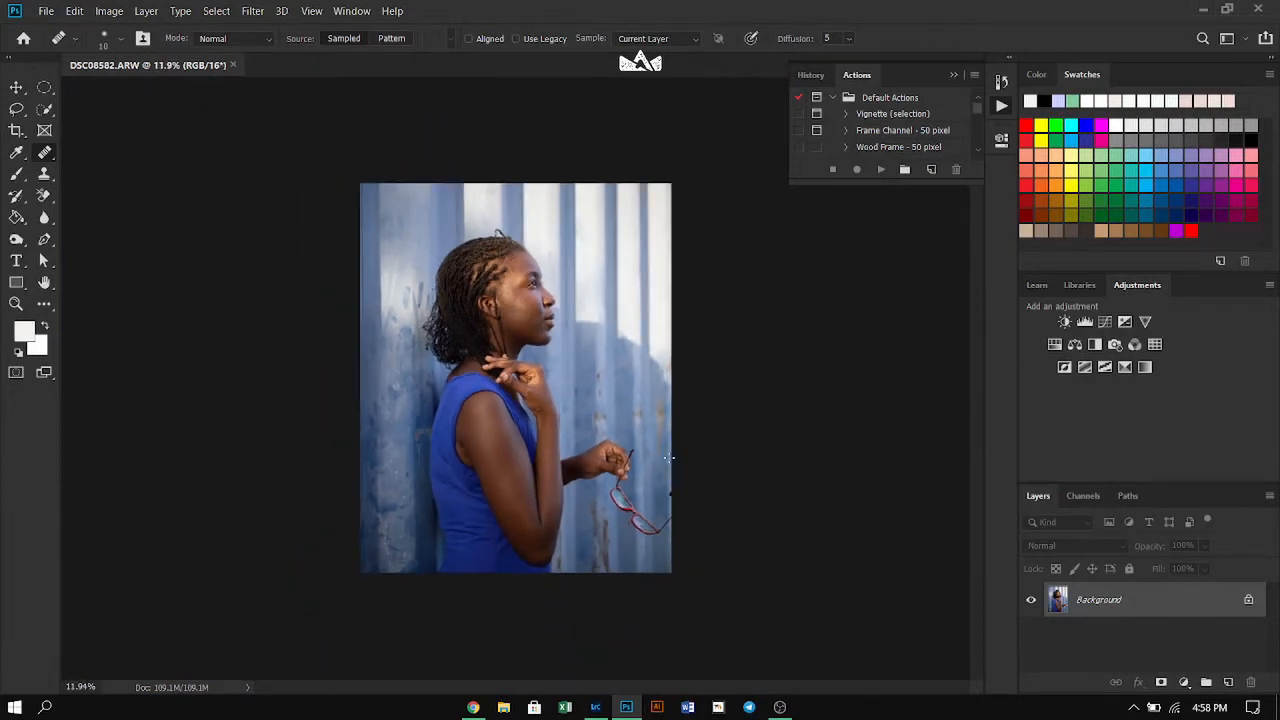
Duplicate the Background layer twice and rename the lower copy COlor.
key(ctrl+j)
key(ctrl+j)
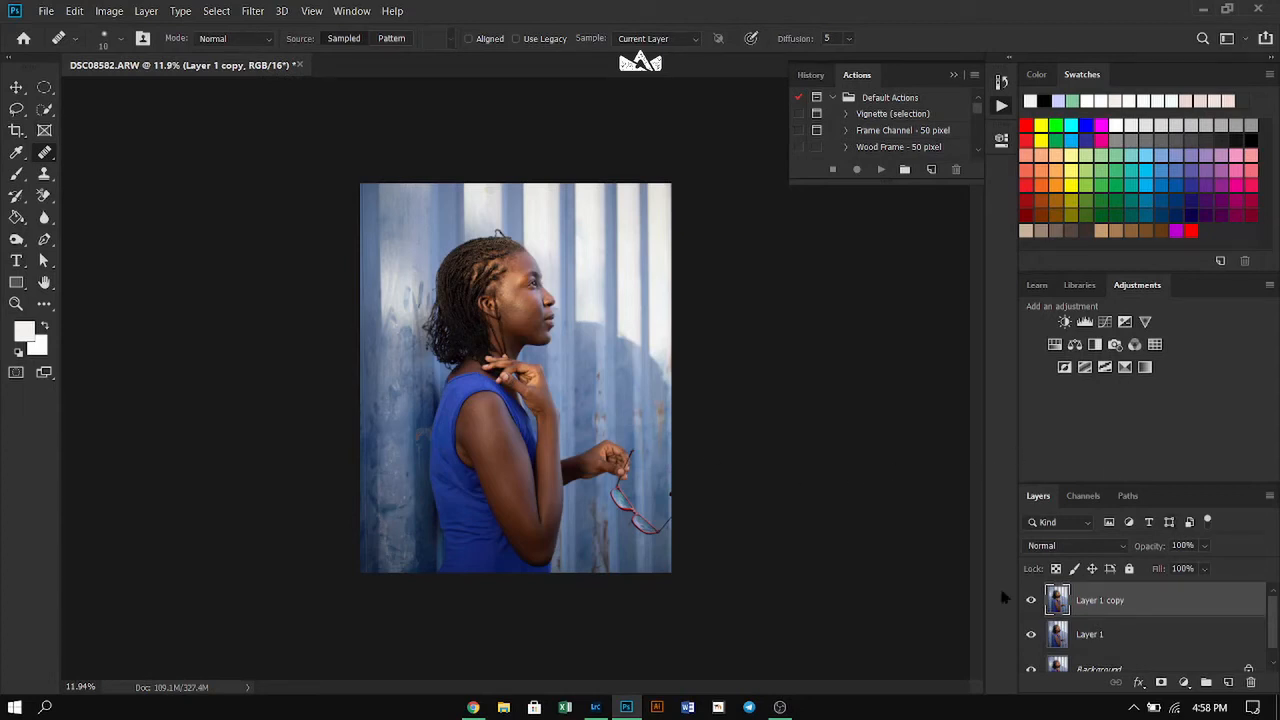
click(1096, 636)
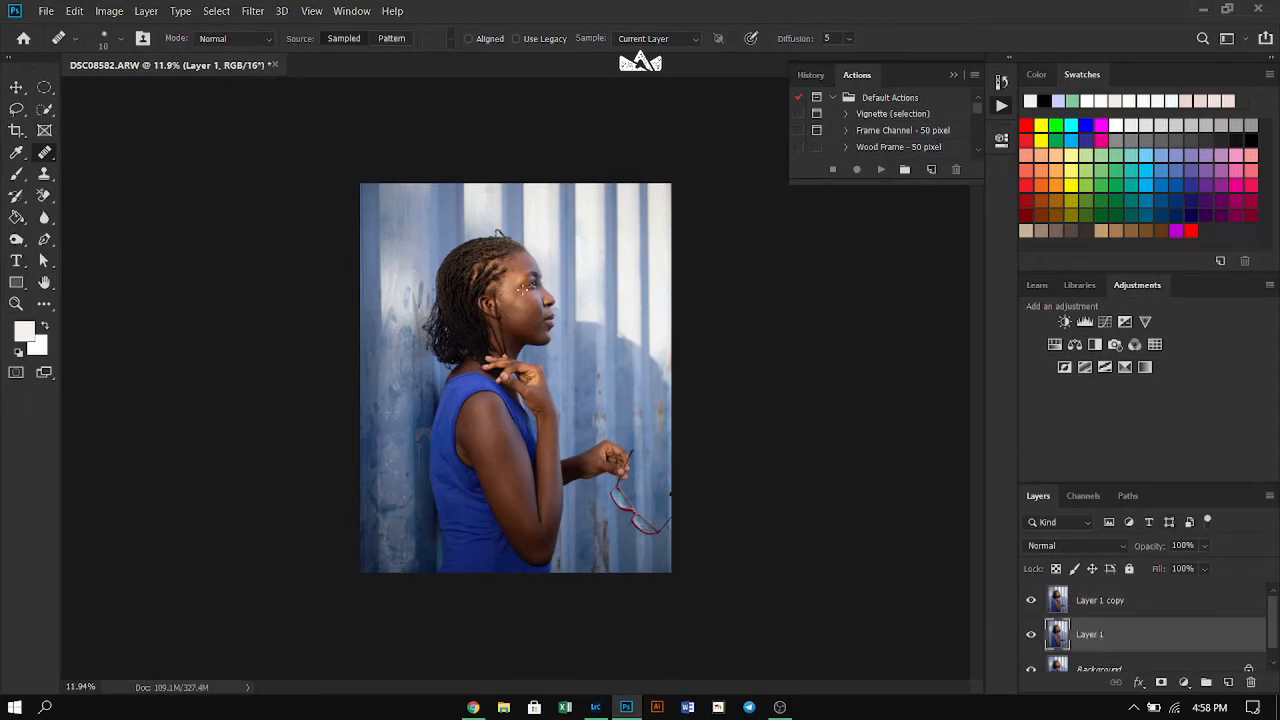
scroll(523, 288, up, 2)
scroll(469, 466, down, 2)
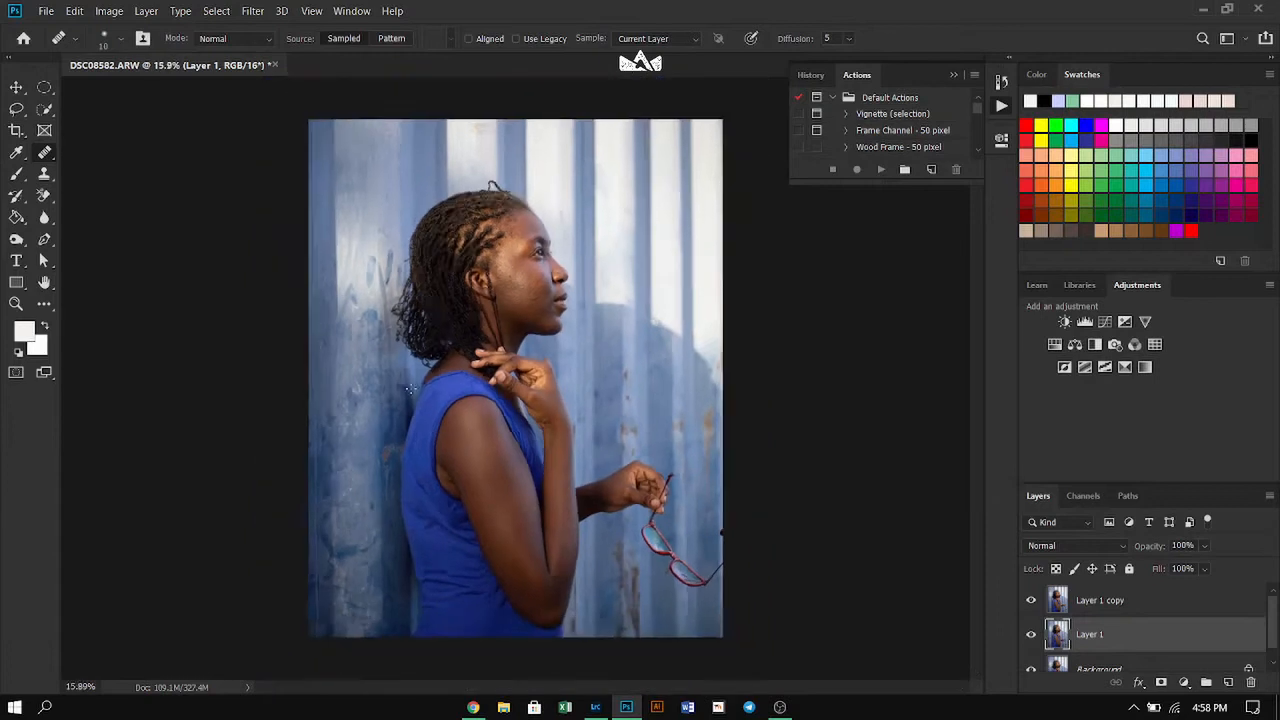
scroll(517, 378, up, 1)
double_click(1089, 634)
text(COlor)
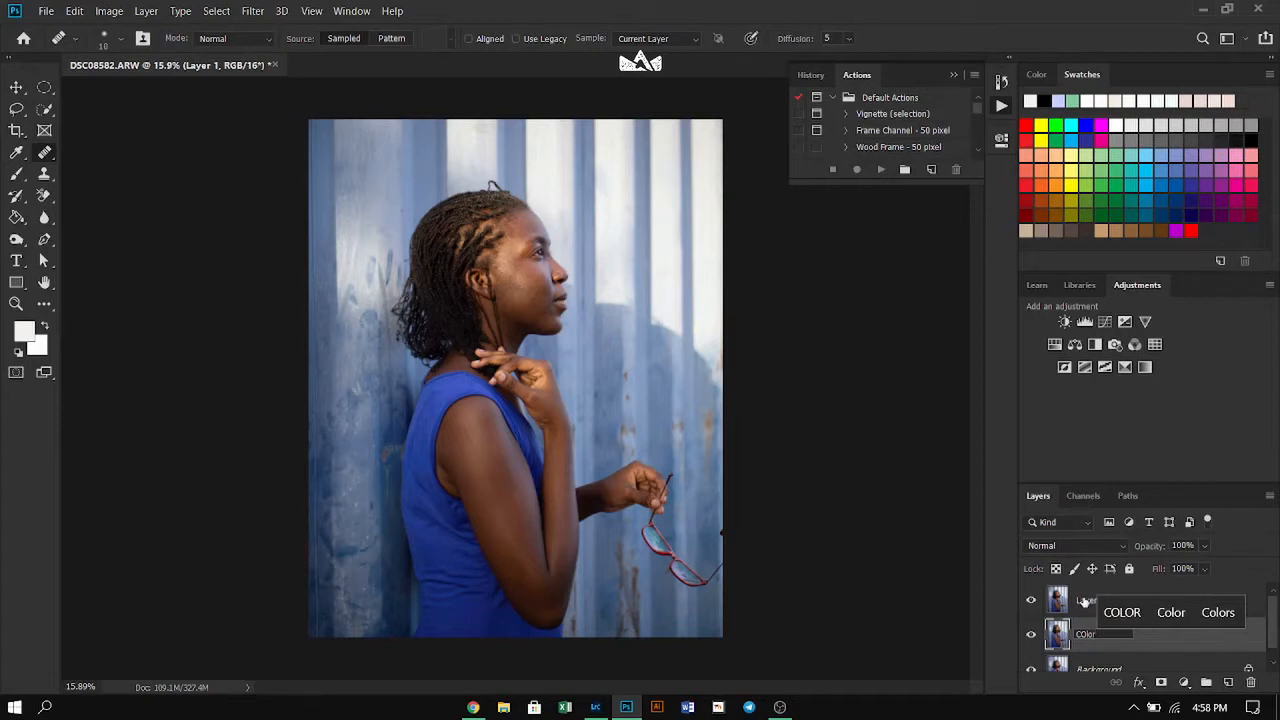
Rename the upper copy of the background layer as Texture and make COlor the active layer.
click(1085, 602)
double_click(1097, 601)
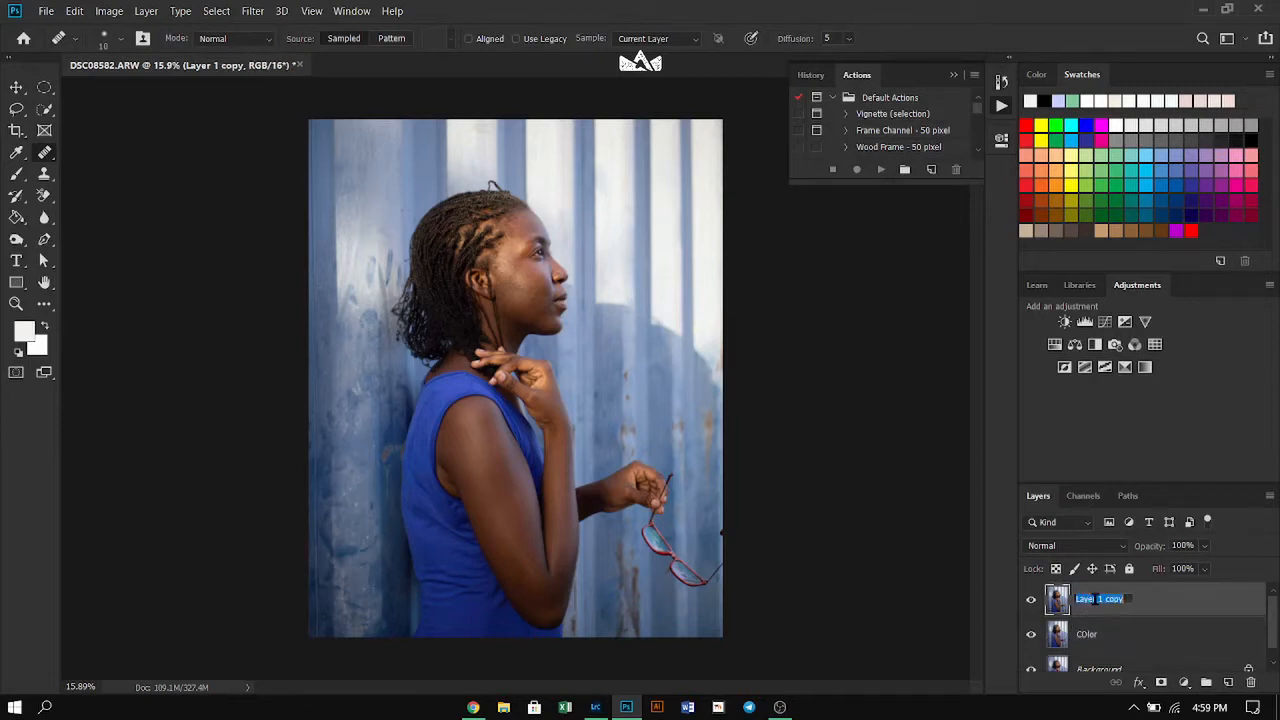
text(Texture)
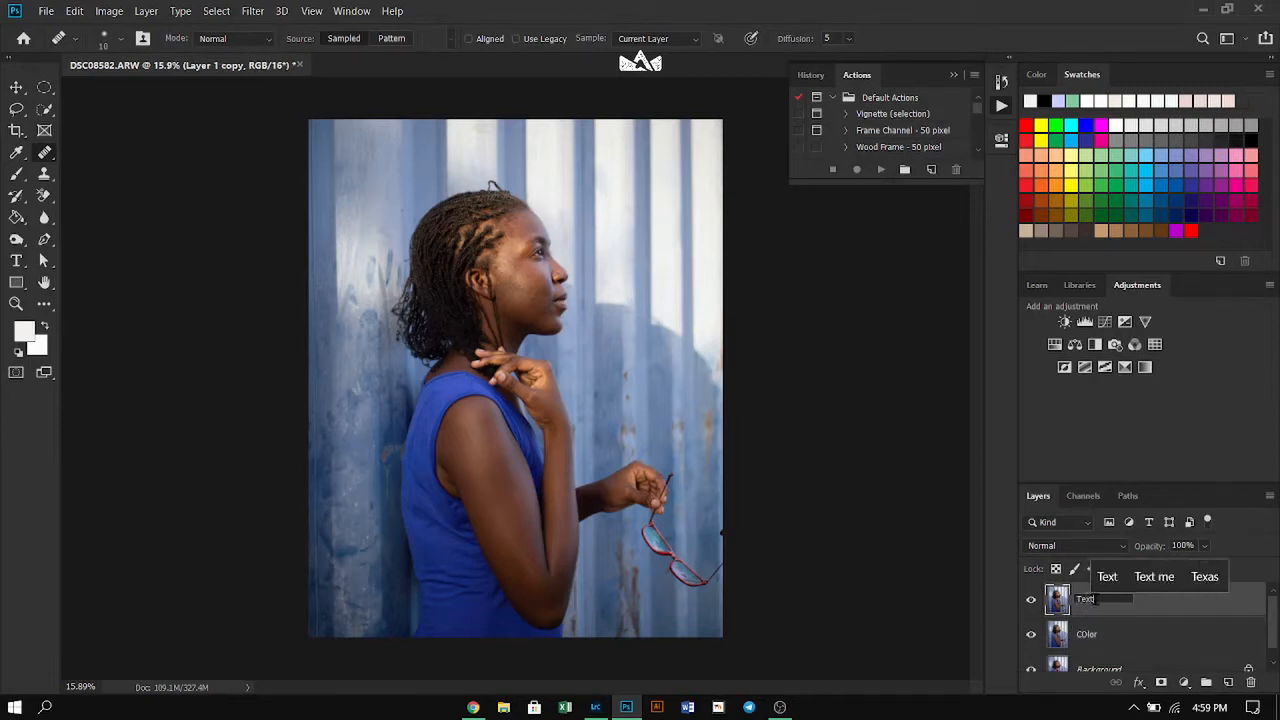
click(1166, 634)
scroll(905, 150, down, 5)
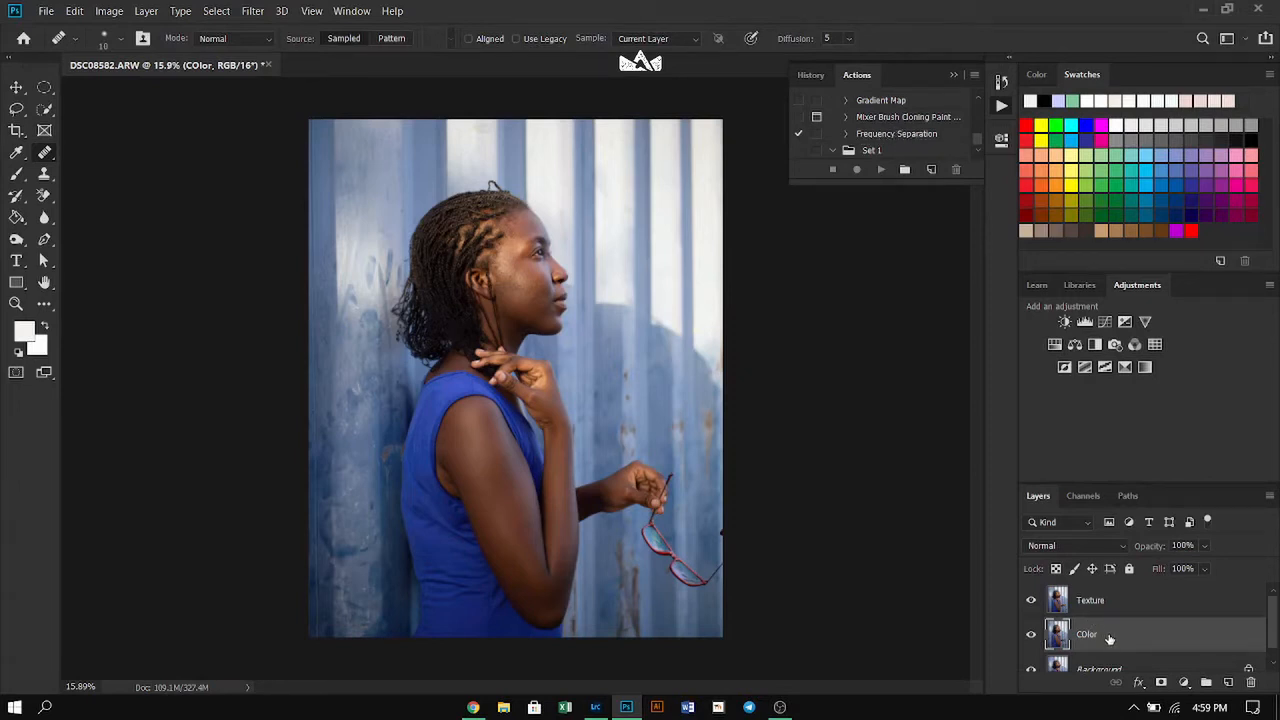
click(1123, 597)
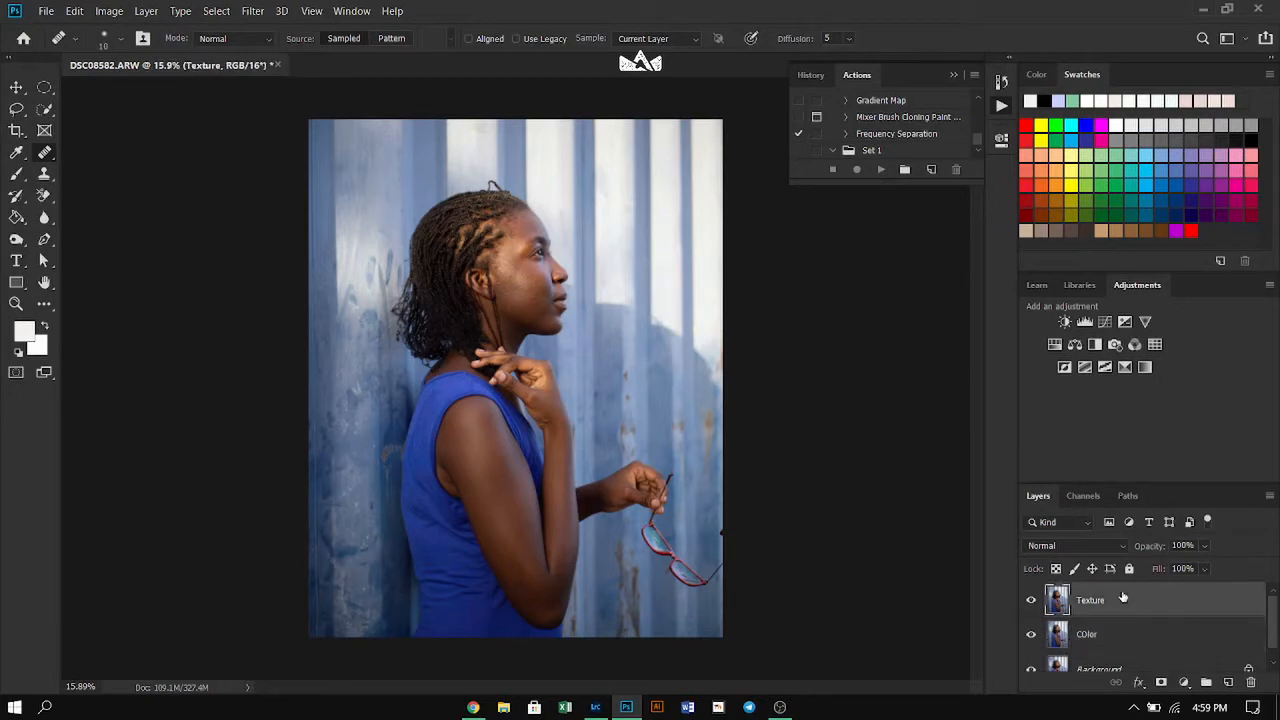
click(1124, 645)
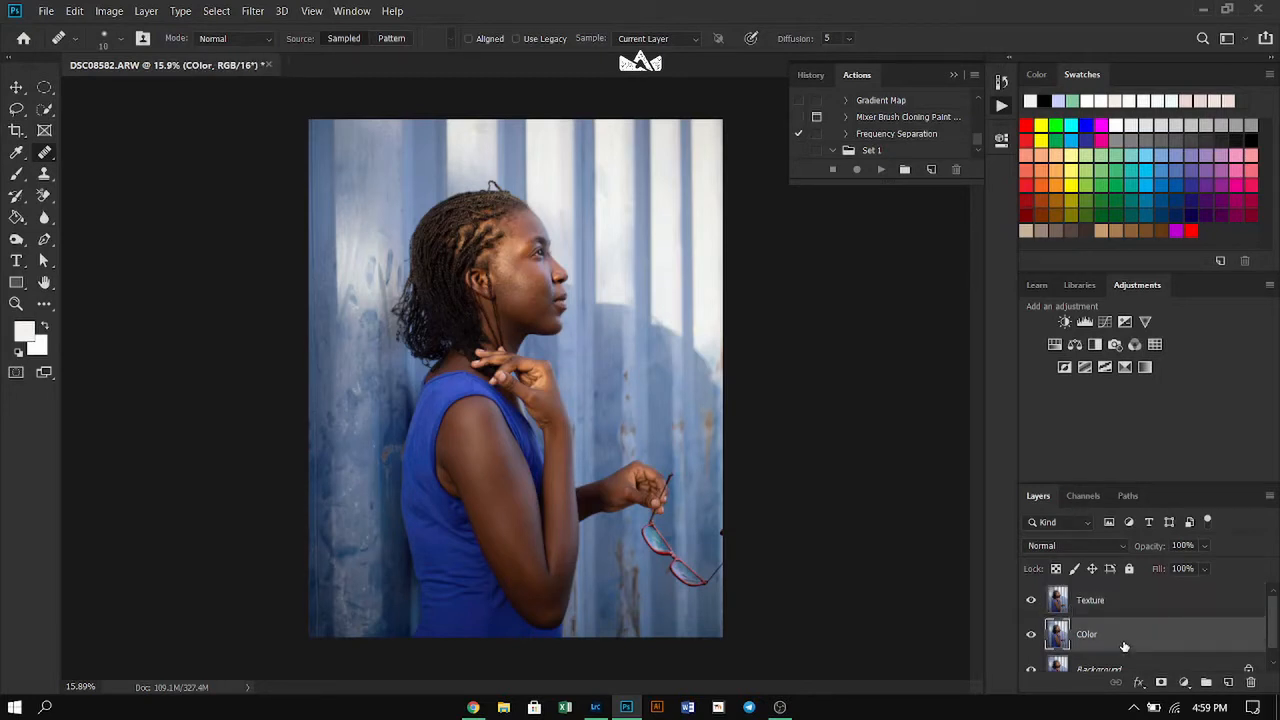
click(246, 14)
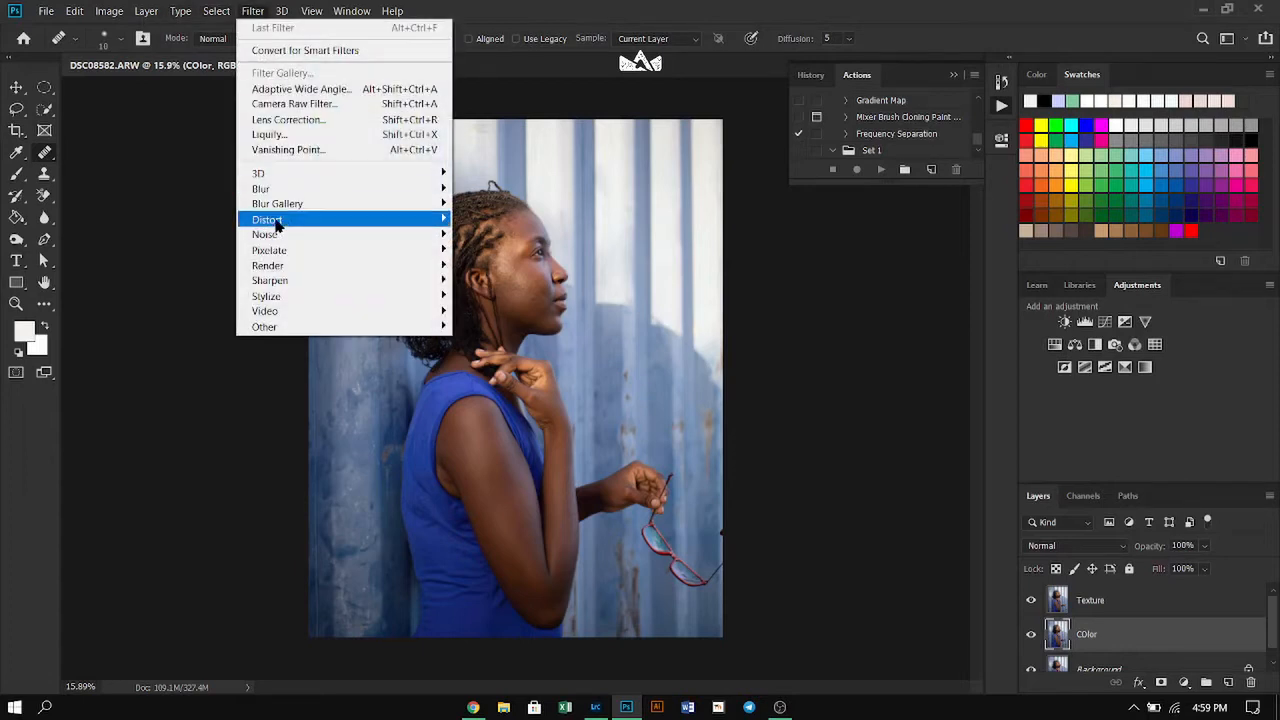
mouse_move(316, 189)
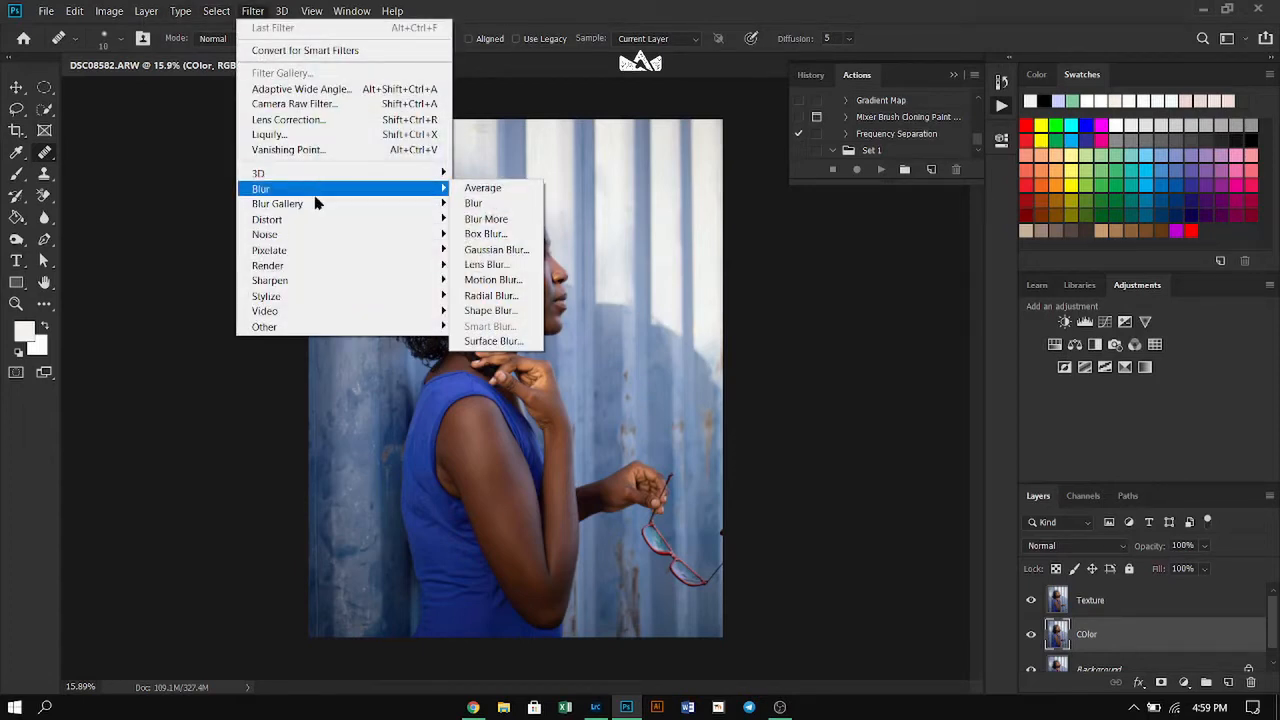
mouse_move(318, 242)
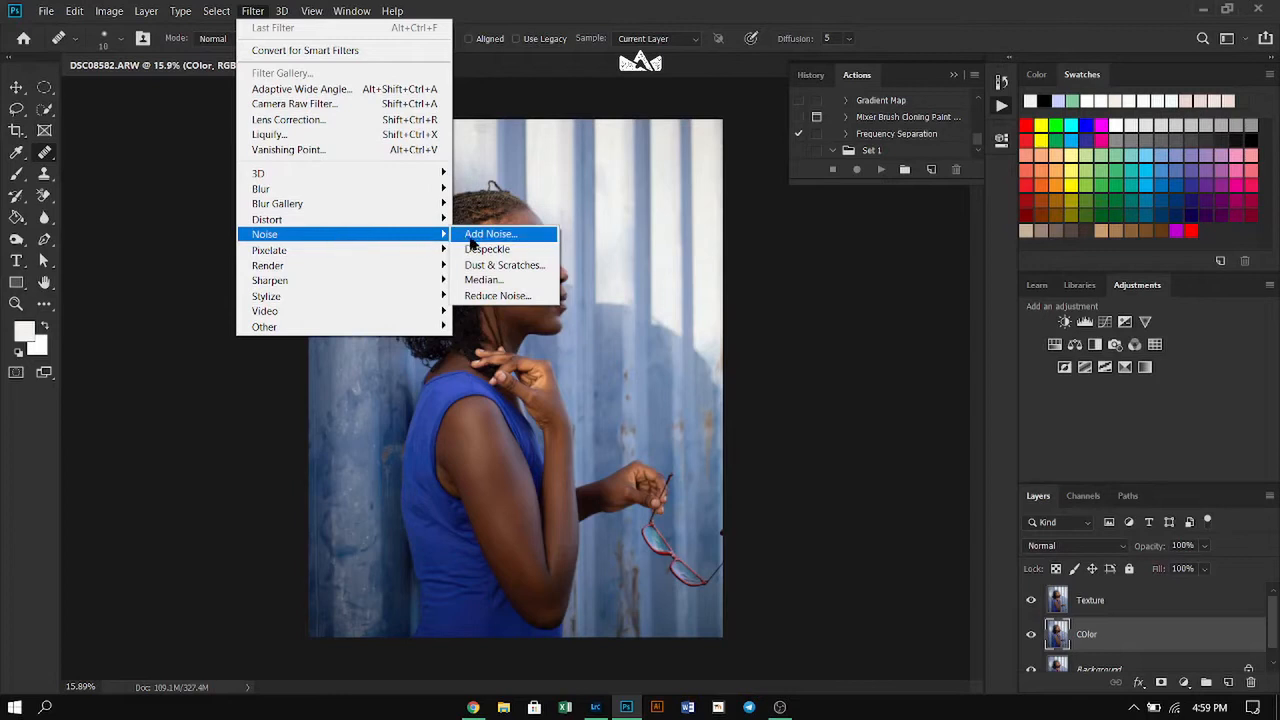
click(504, 265)
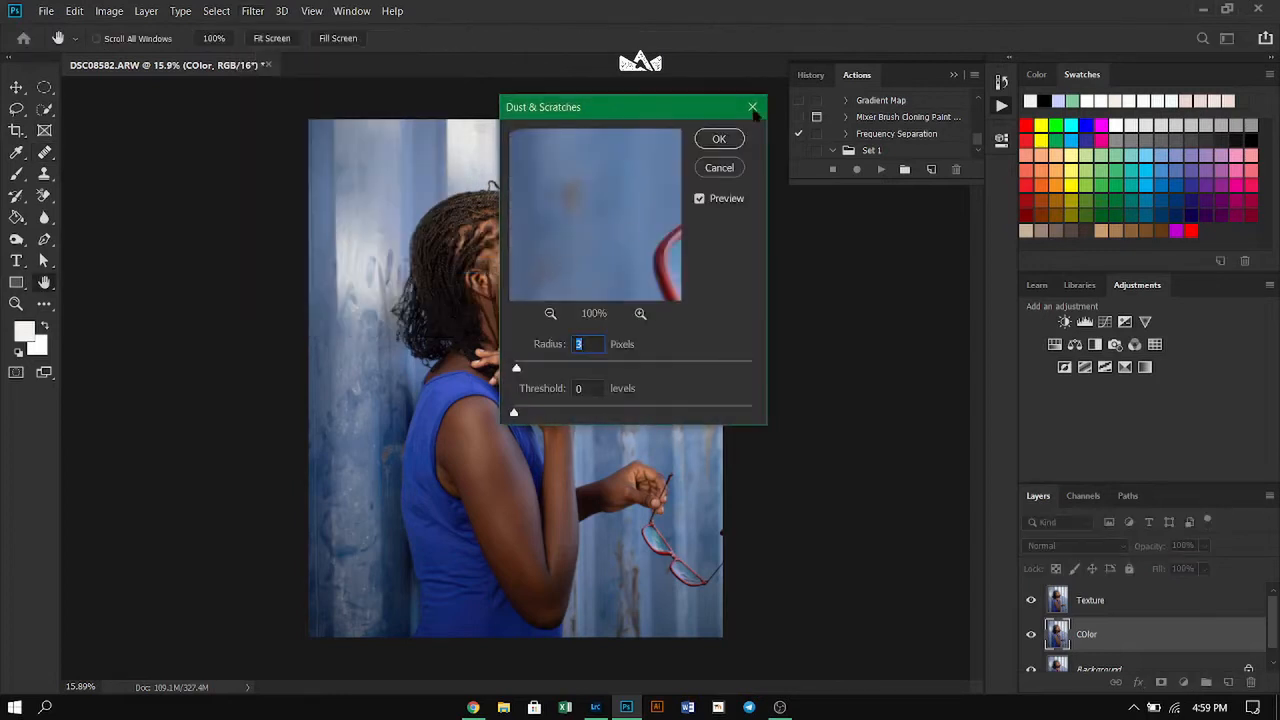
key(Return)
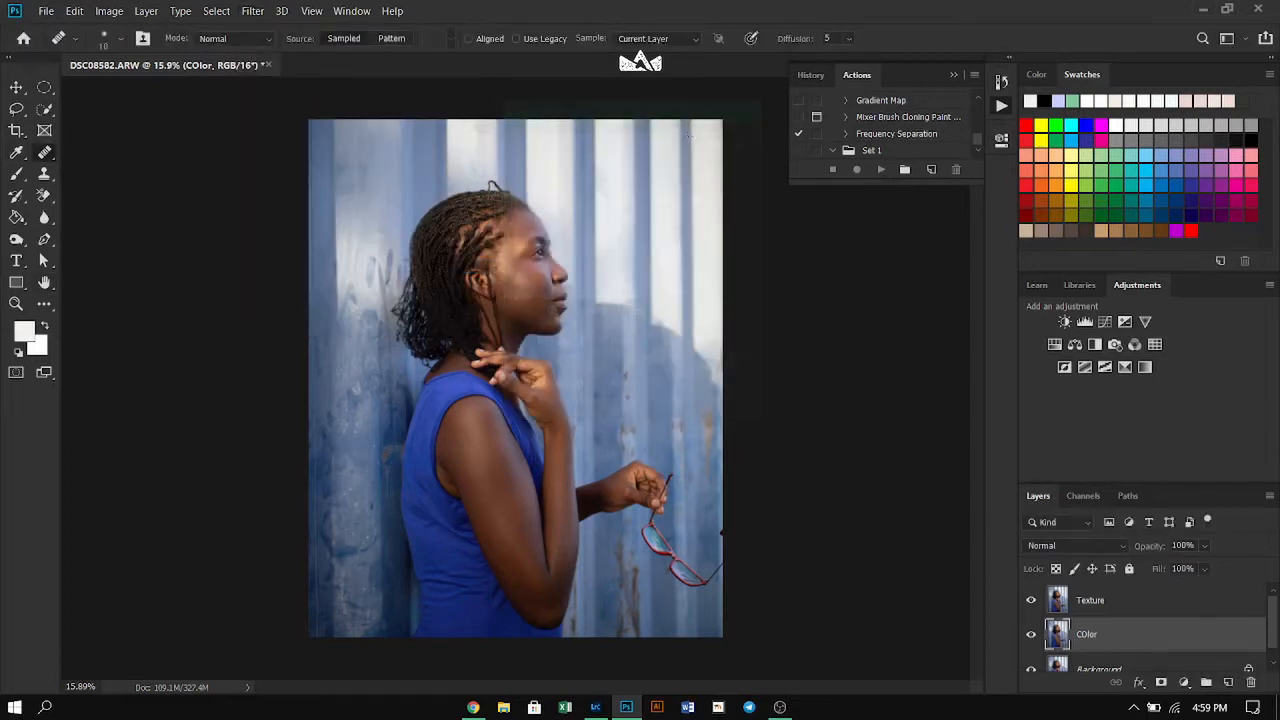
Open the Dust & Scratches filter for the COlor layer, preview the cheek and set the radius to 5 pixels.
scroll(534, 223, up, 4)
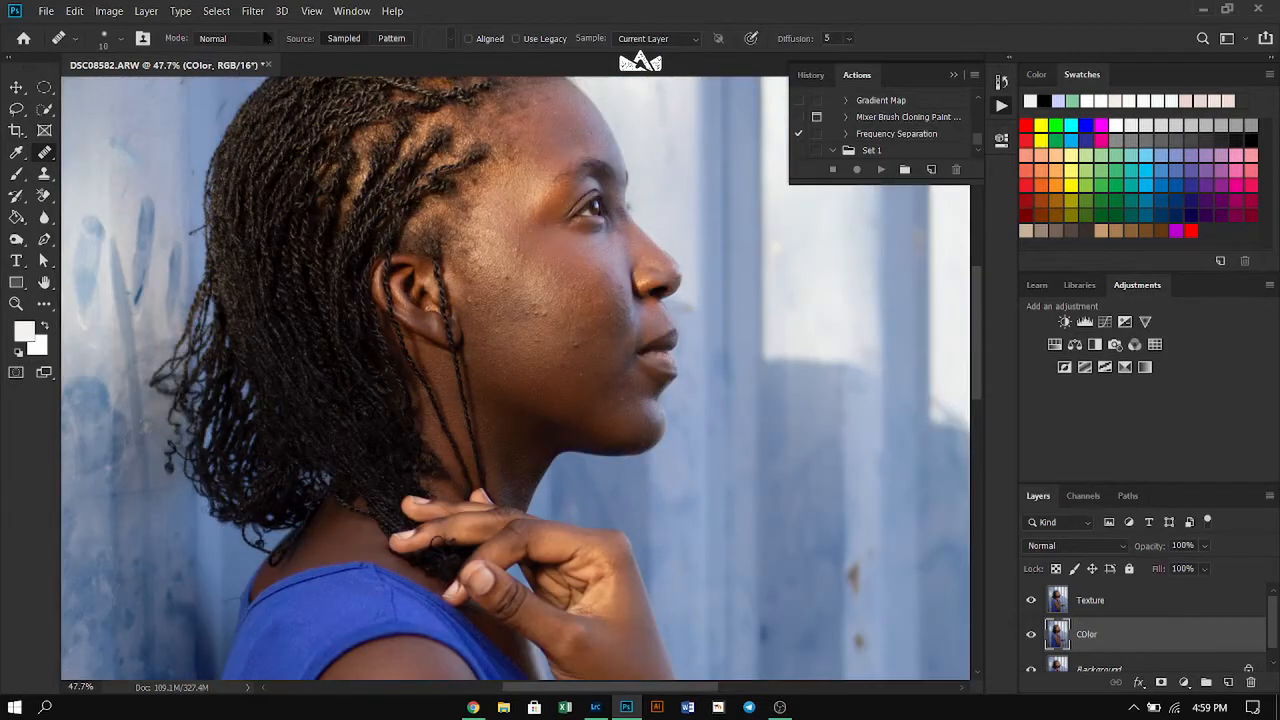
click(252, 11)
mouse_move(352, 240)
click(495, 265)
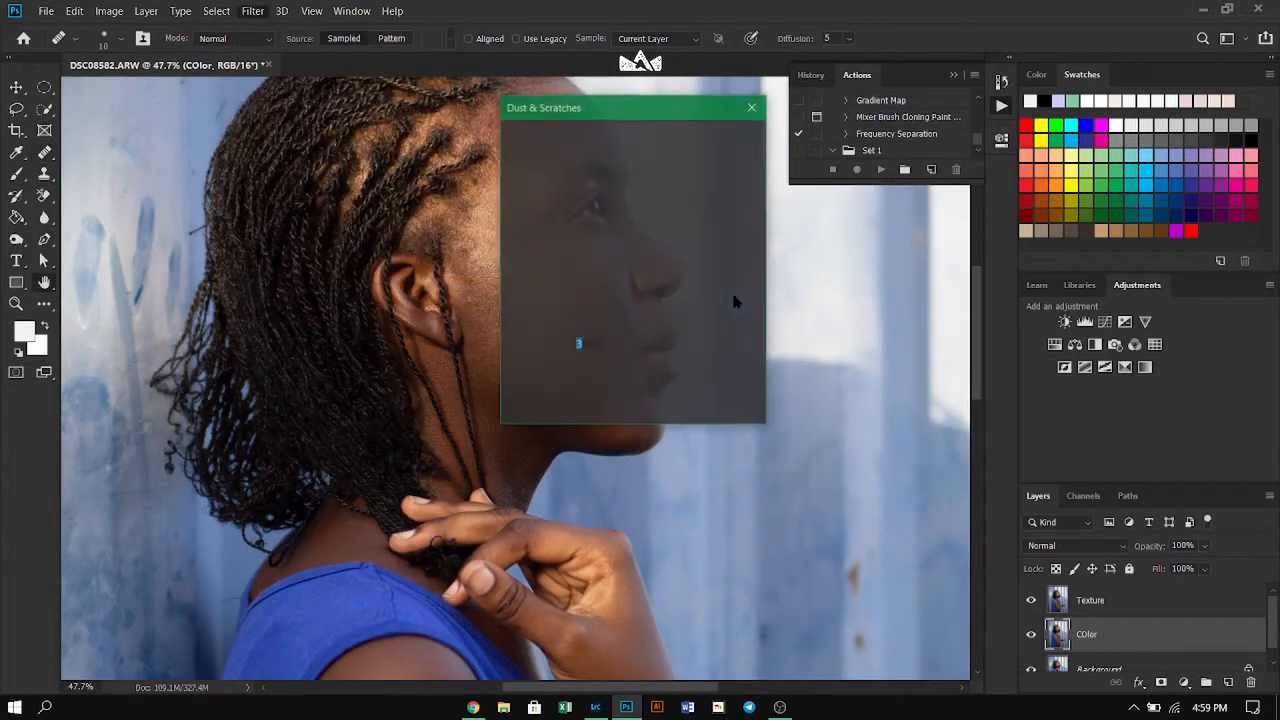
drag(657, 112, 789, 163)
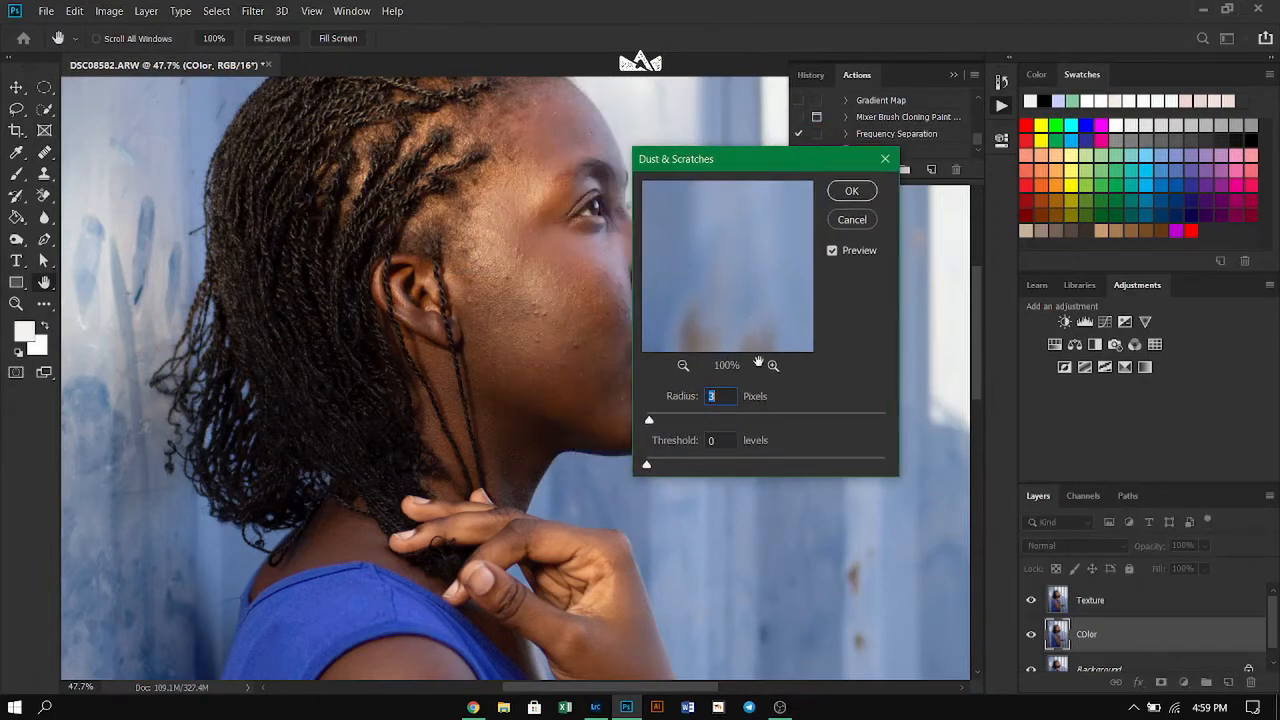
click(568, 323)
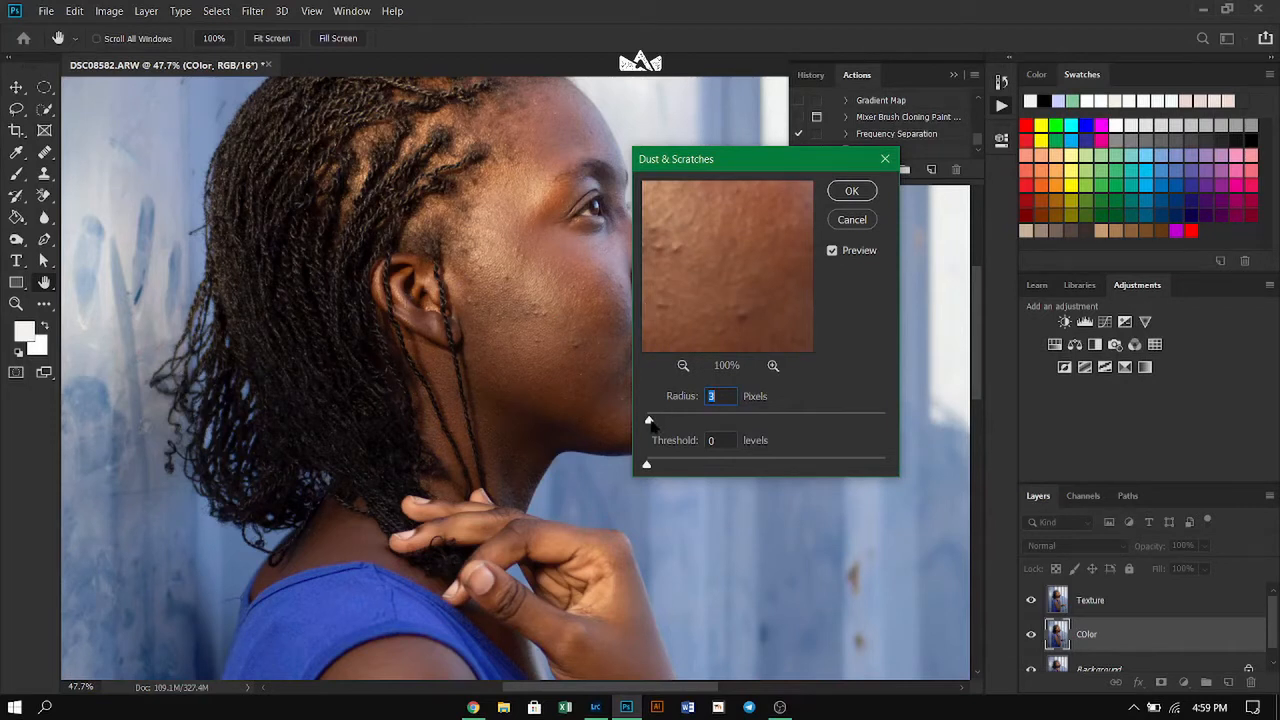
click(528, 311)
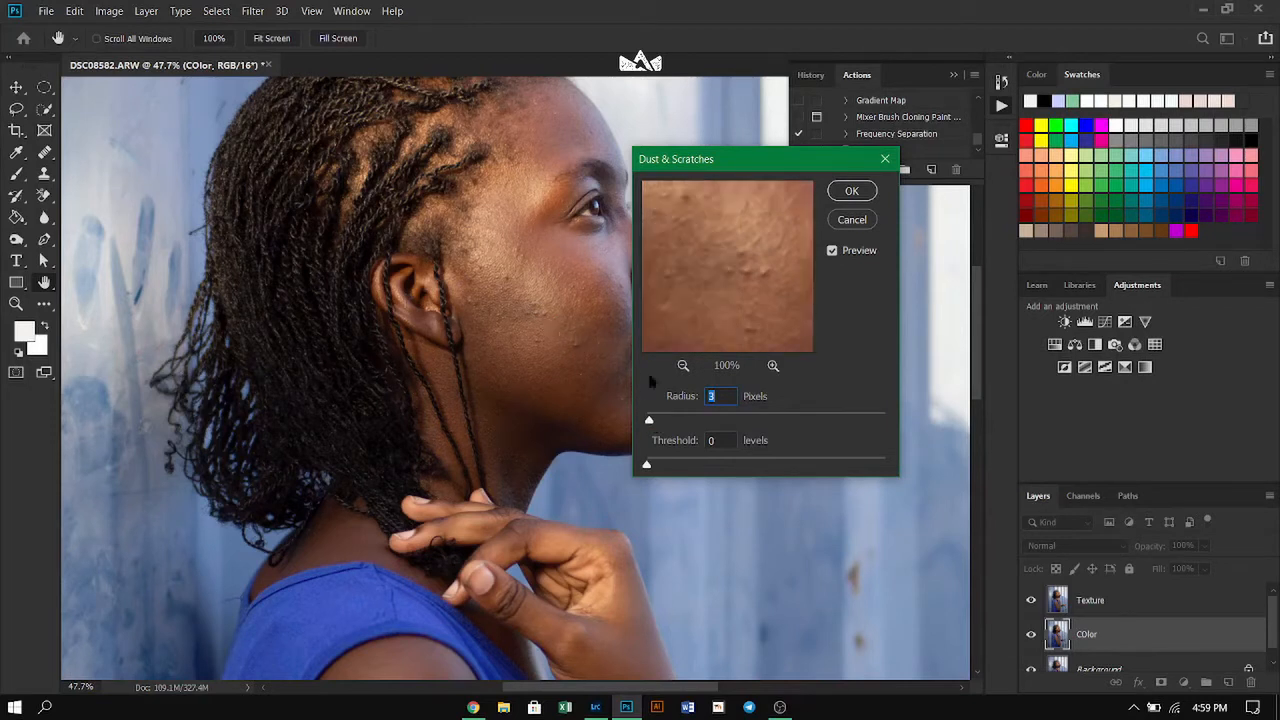
drag(649, 421, 652, 423)
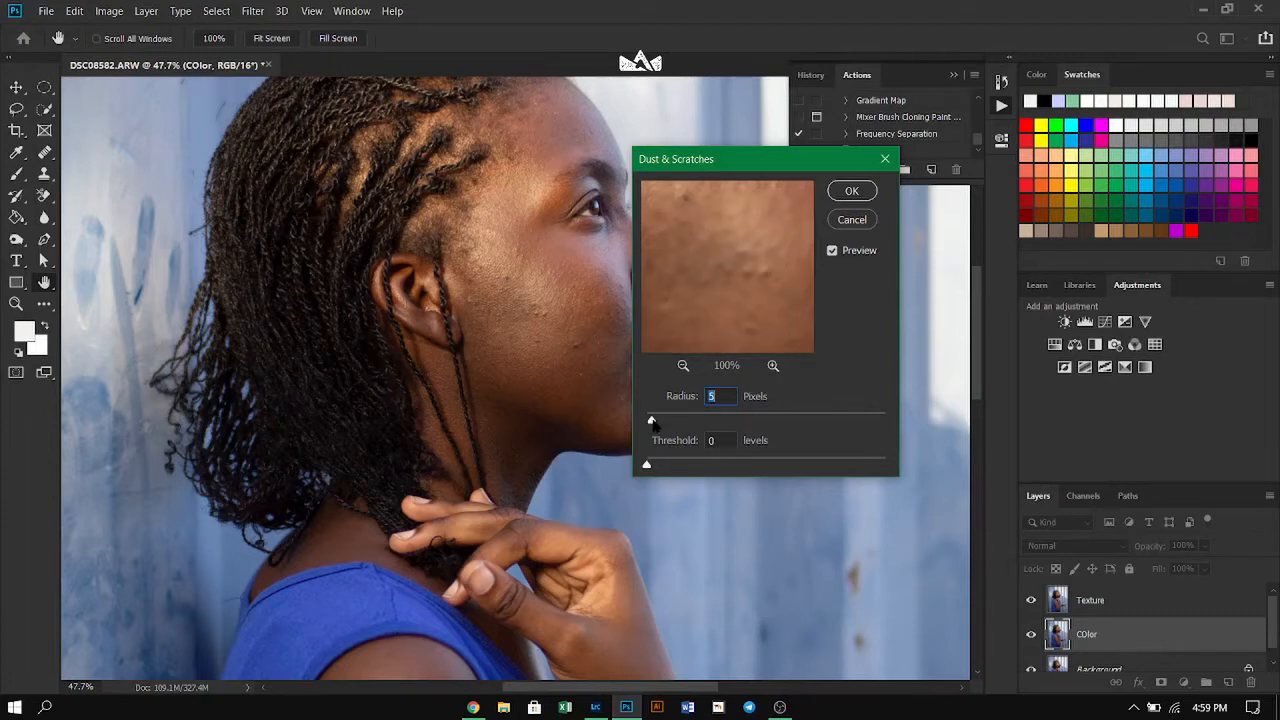
drag(652, 422, 655, 421)
Check the Dust & Scratches preview on the eye and cheek, and apply the filter to the COlor layer.
click(594, 282)
click(592, 233)
click(591, 218)
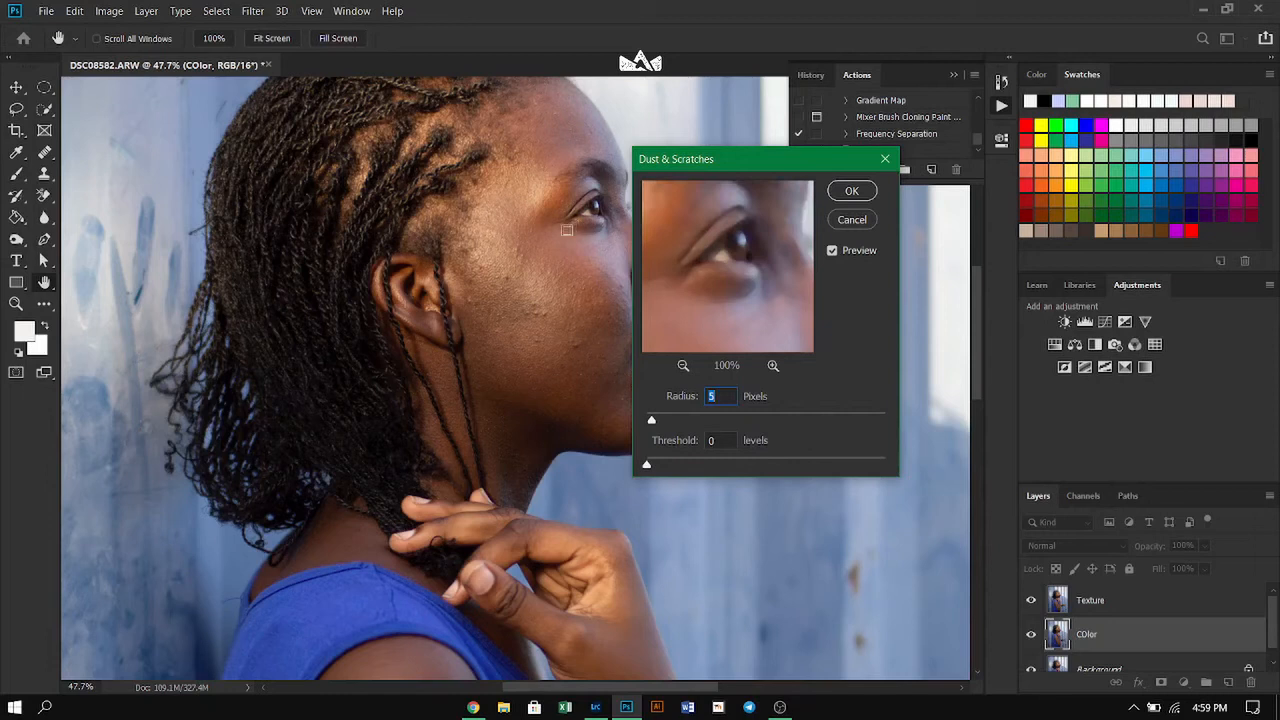
click(567, 230)
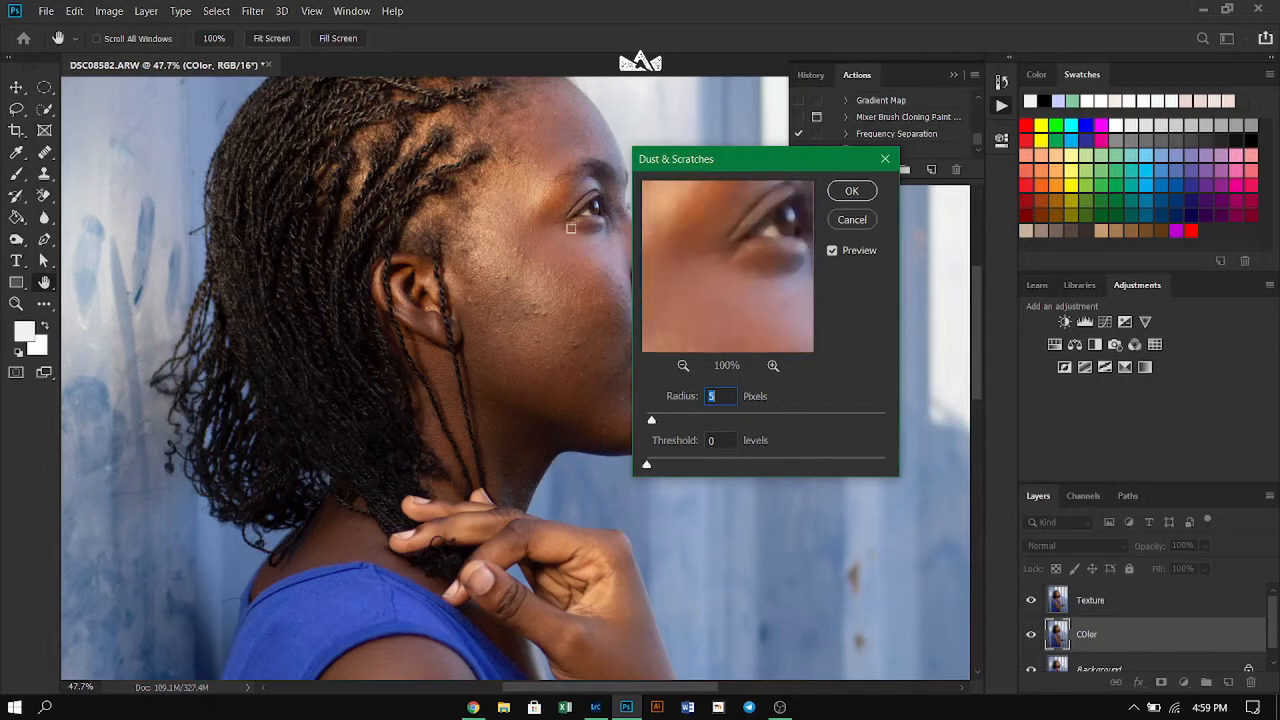
click(548, 281)
click(543, 308)
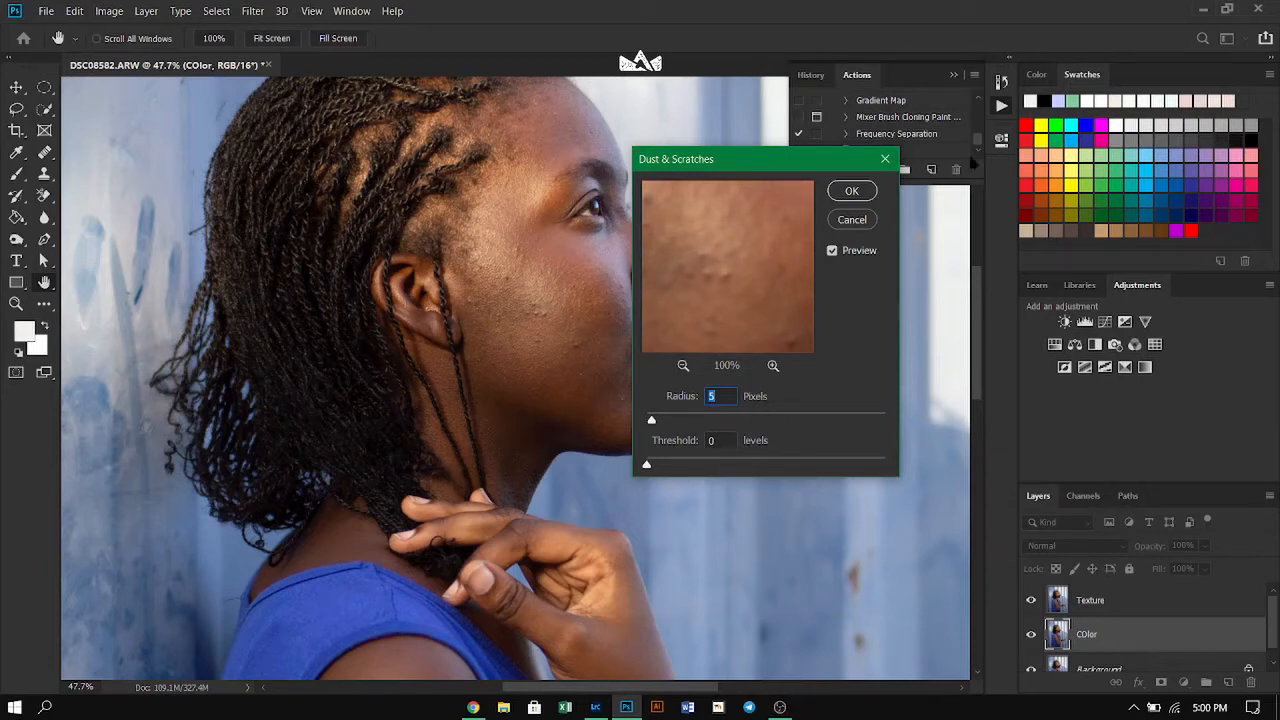
click(851, 190)
Hide and reshow the Texture layer to inspect the filtered COlor layer beneath it.
key(j)
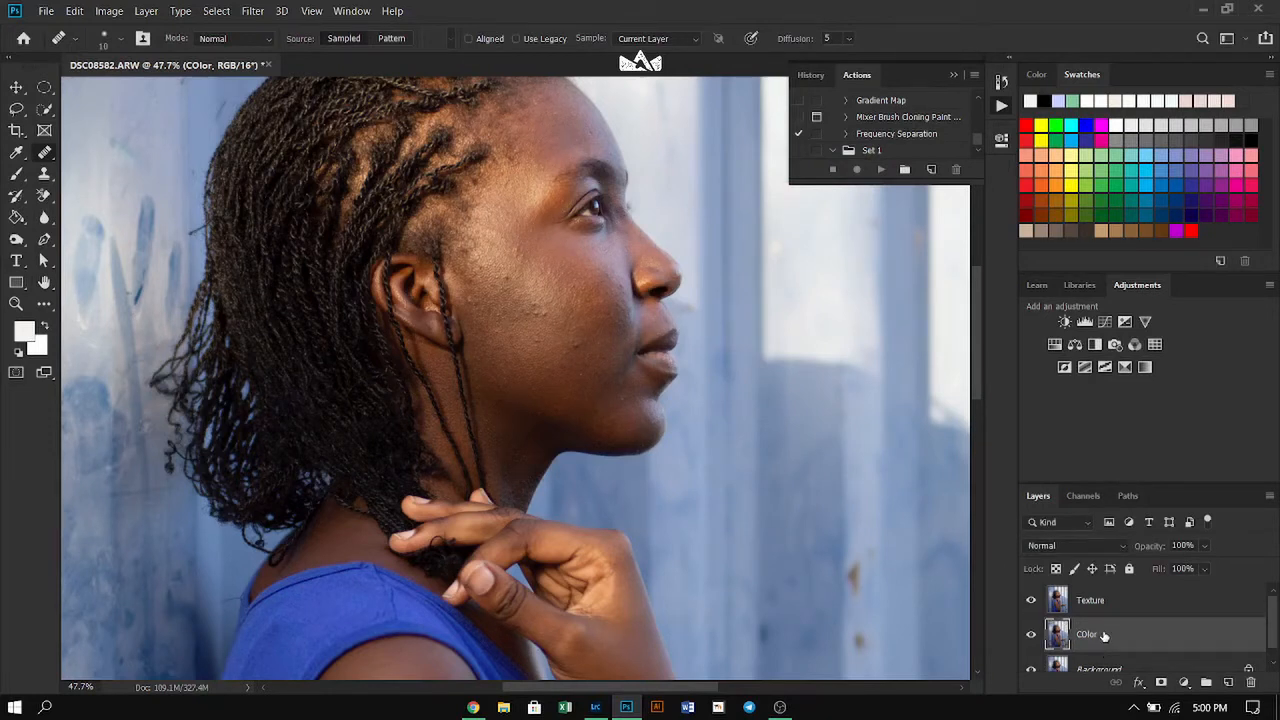
click(1032, 600)
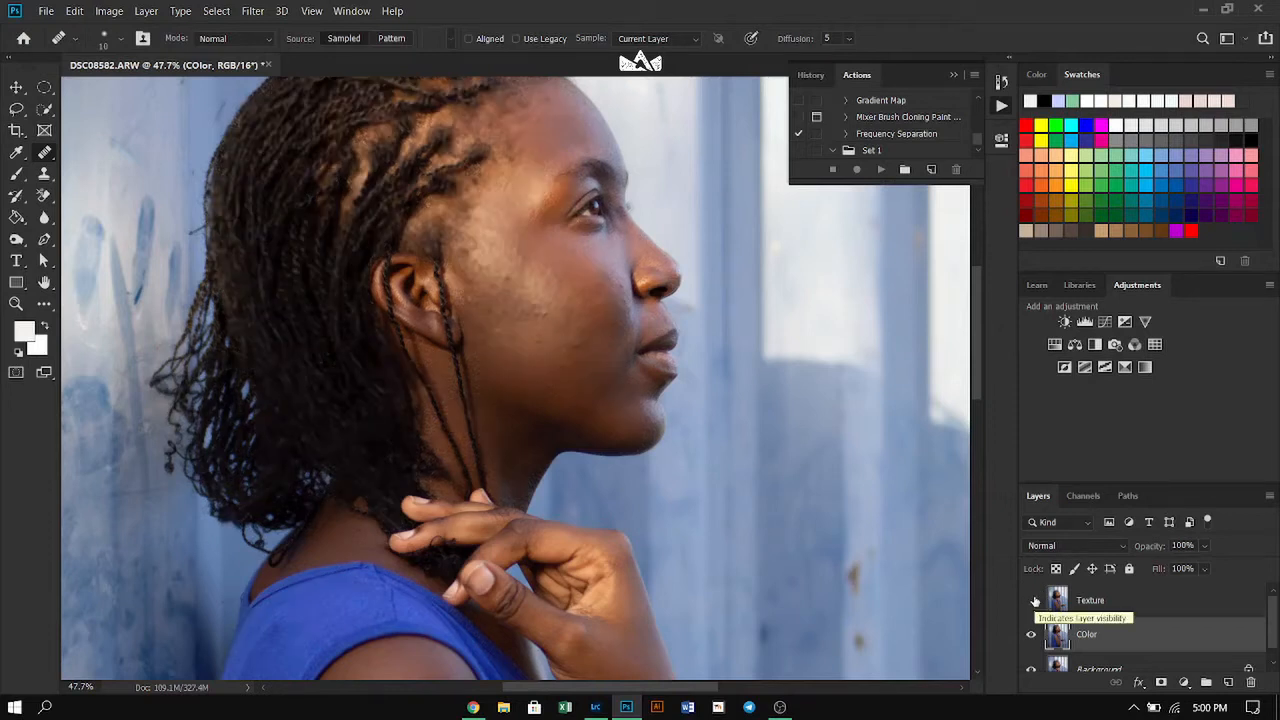
click(1034, 600)
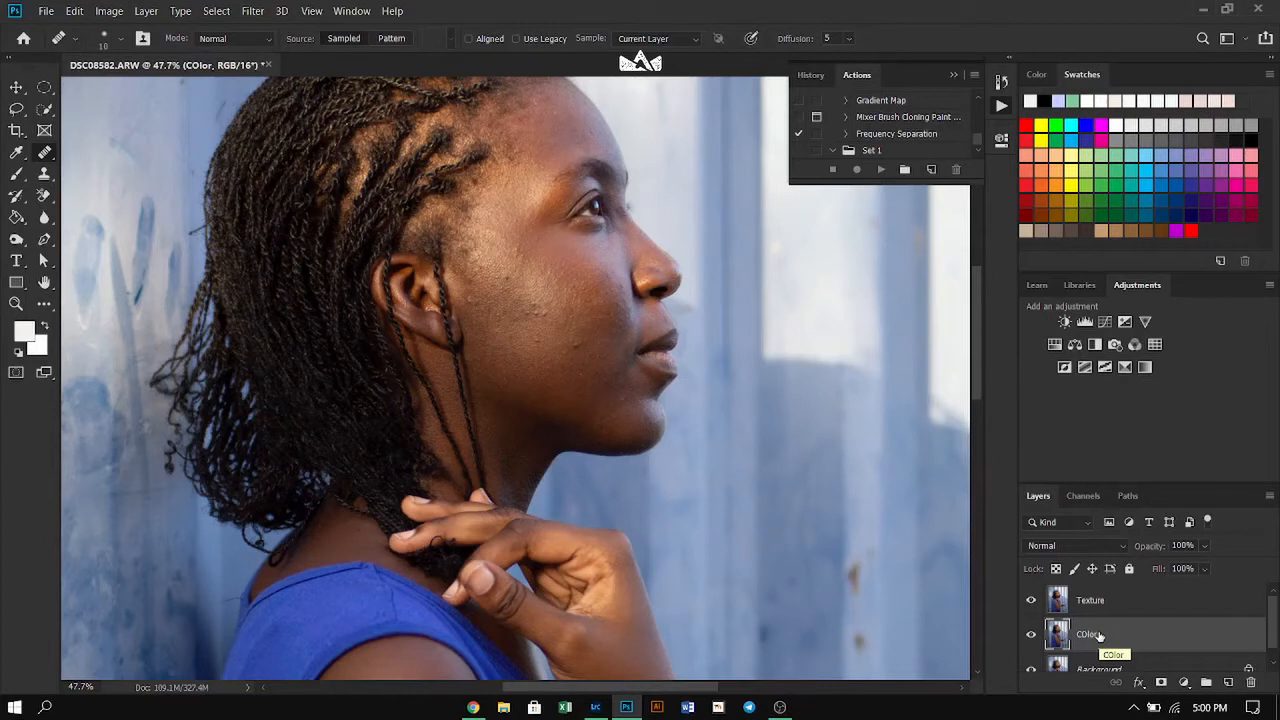
Make the Texture layer active and open Apply Image for it, setting the blending to Subtract and the source layer to COlor.
click(1100, 604)
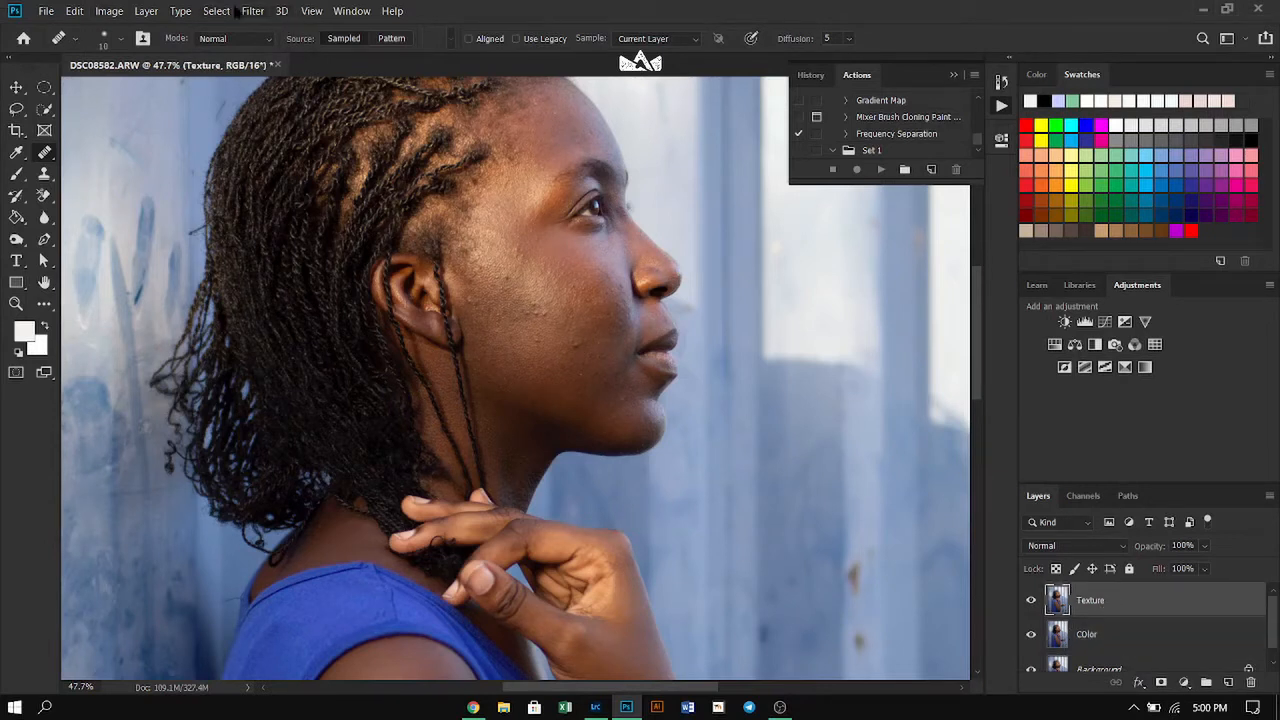
click(109, 11)
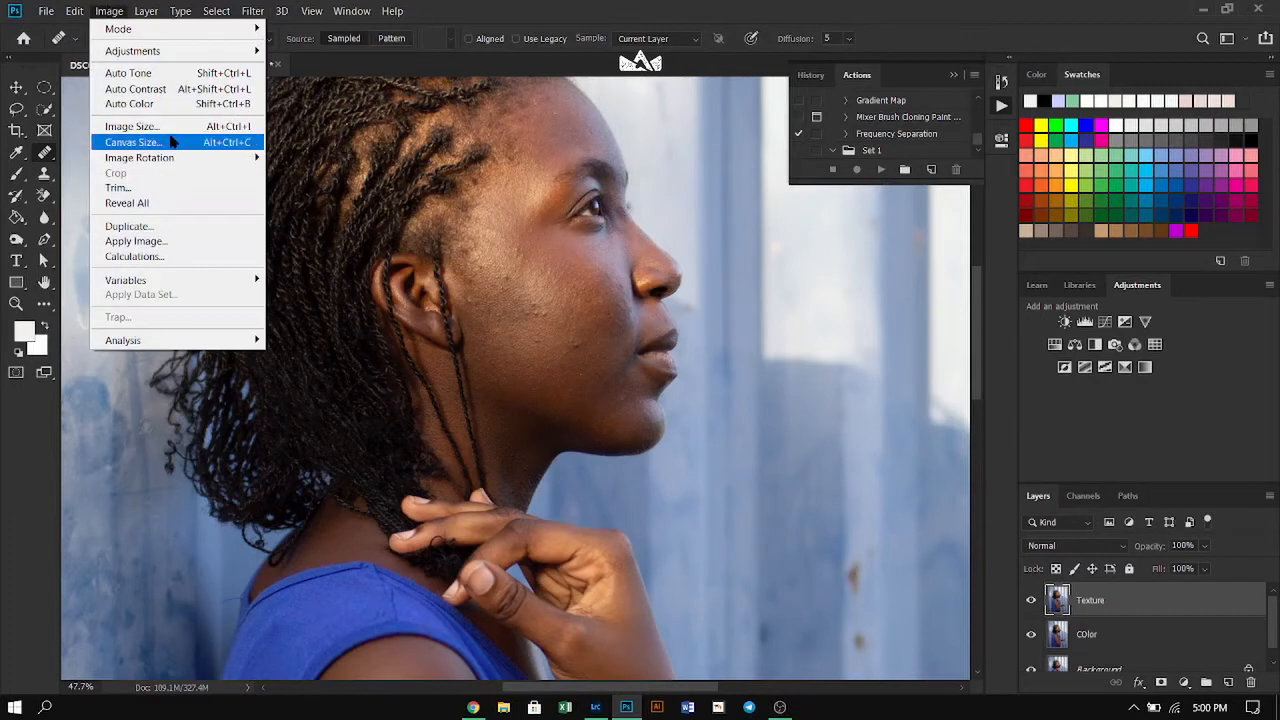
click(135, 241)
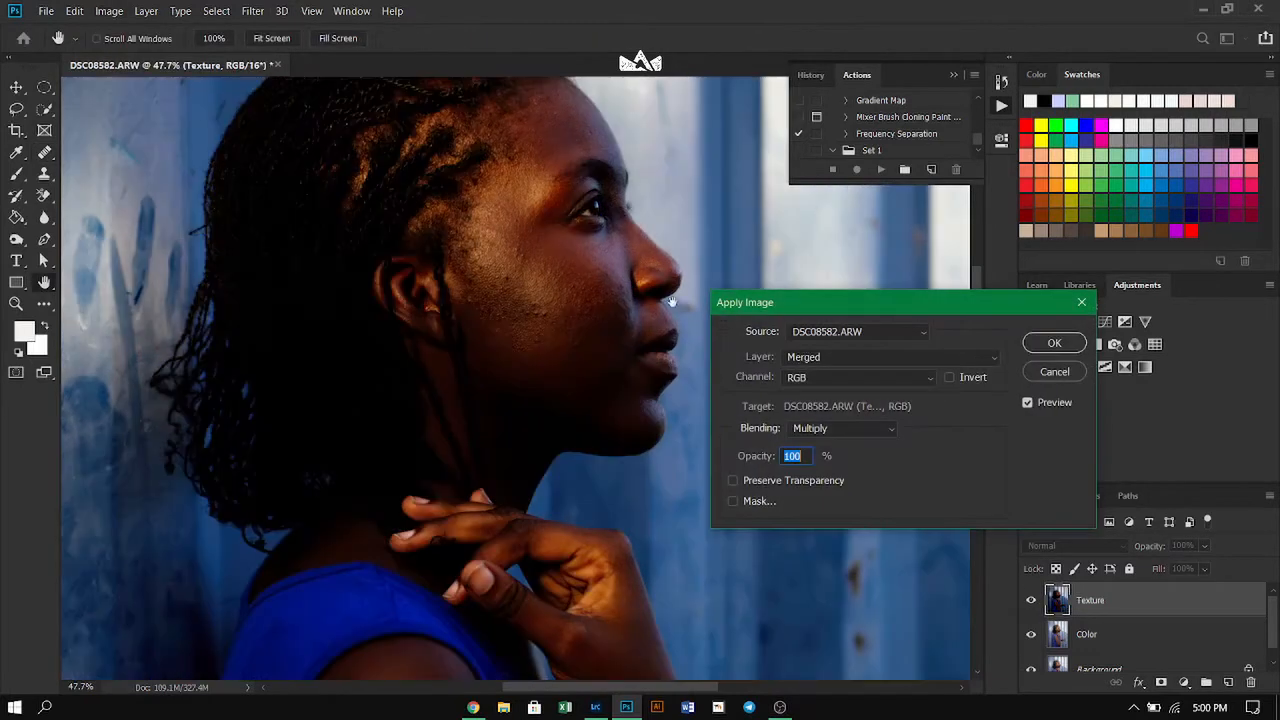
click(876, 431)
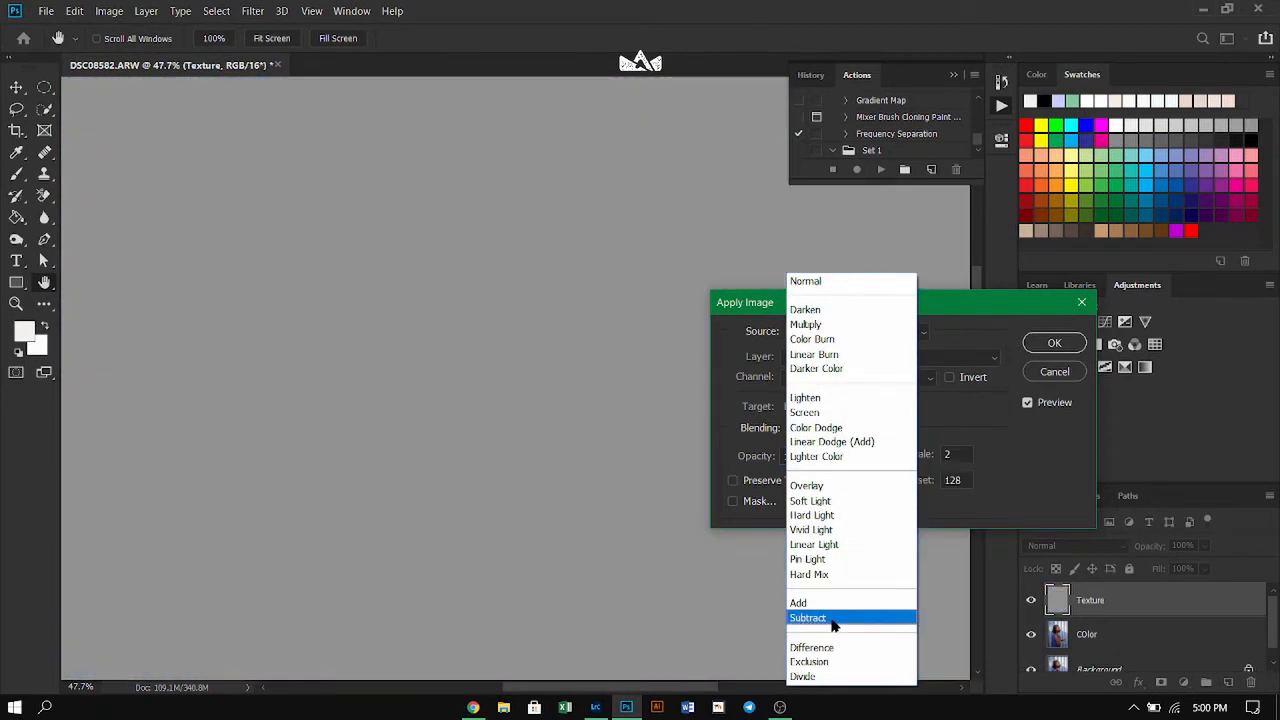
click(834, 618)
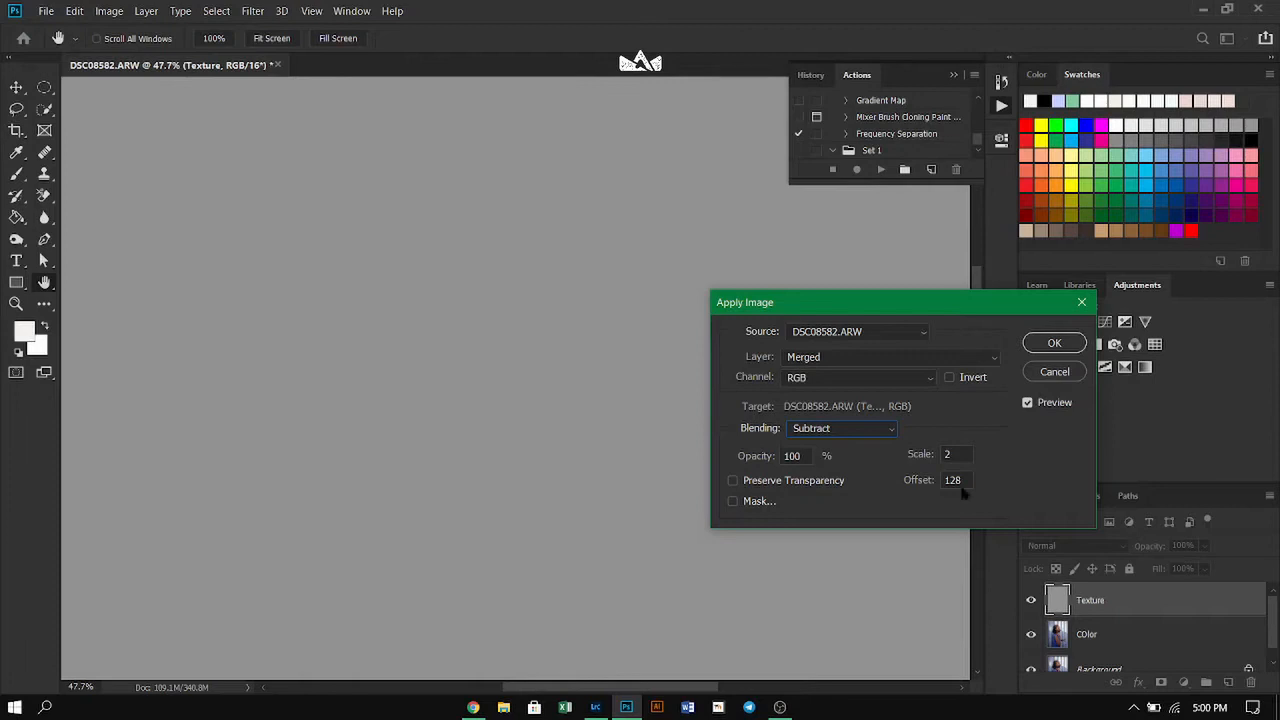
click(975, 357)
click(860, 418)
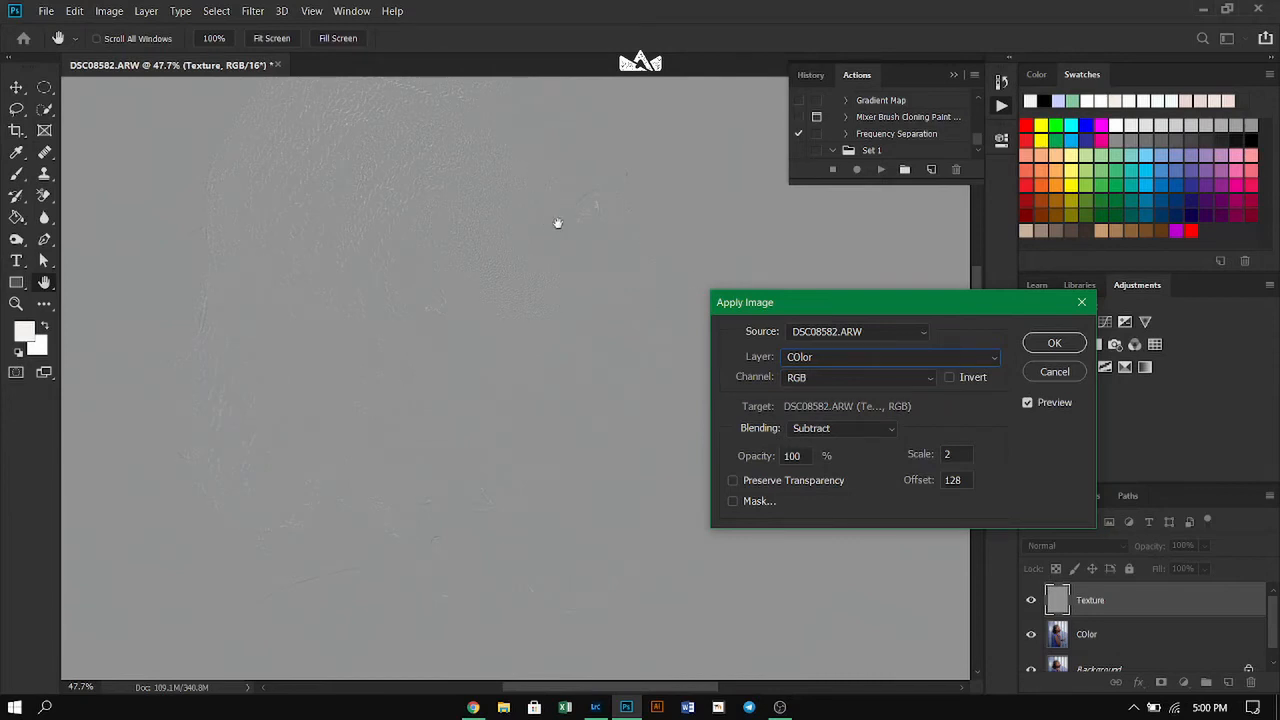
Inspect the Apply Image preview, try Background and Texture as source layers, and set the source back to COlor.
drag(538, 273, 526, 420)
click(993, 358)
click(890, 432)
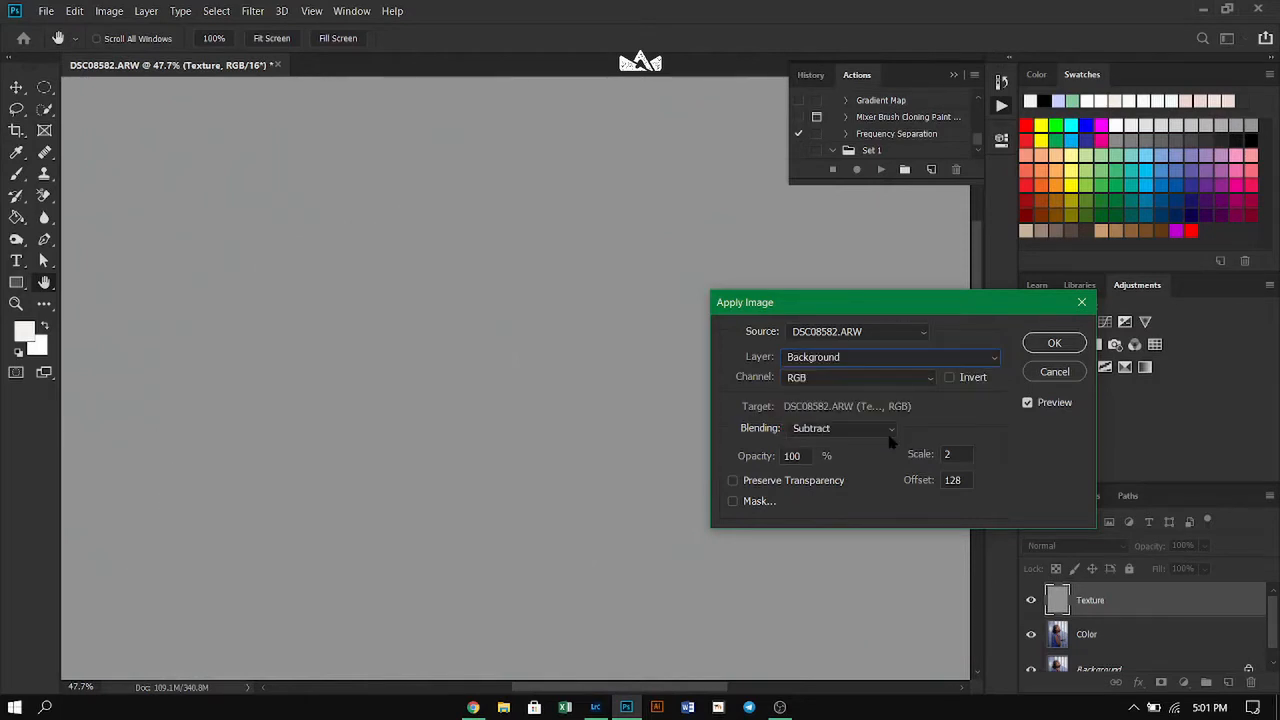
click(829, 356)
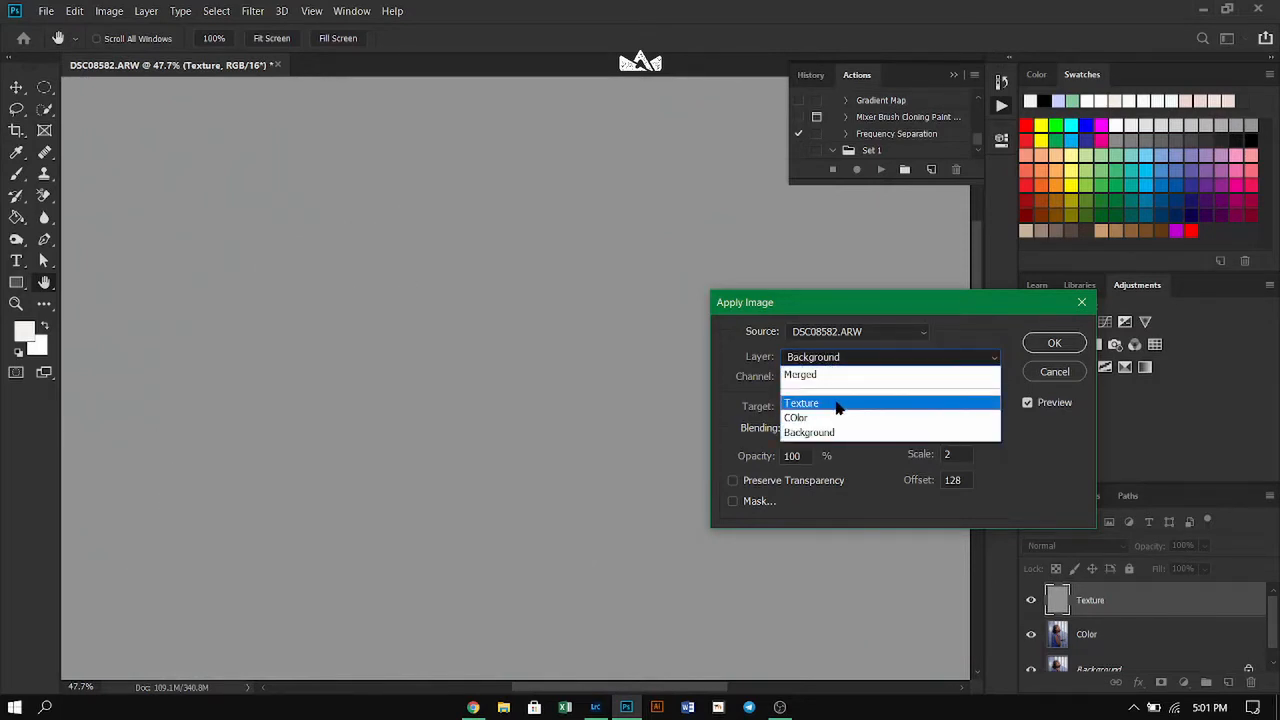
click(838, 403)
click(850, 362)
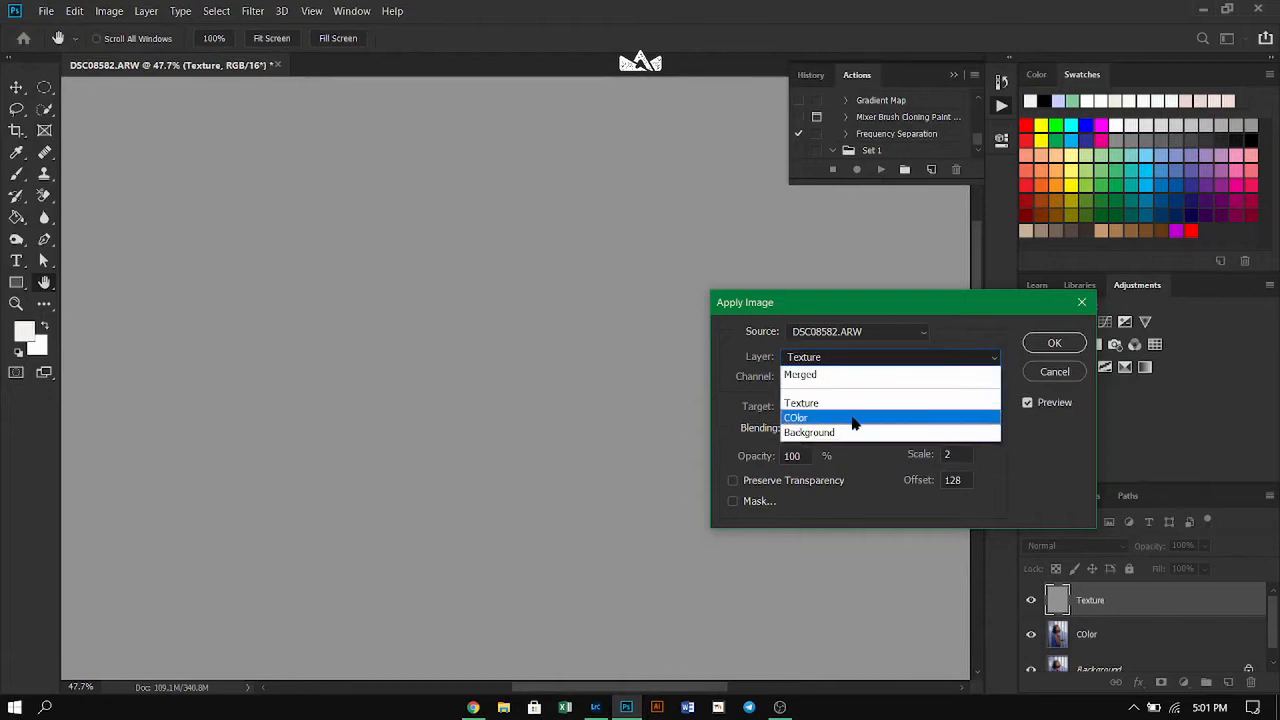
click(853, 418)
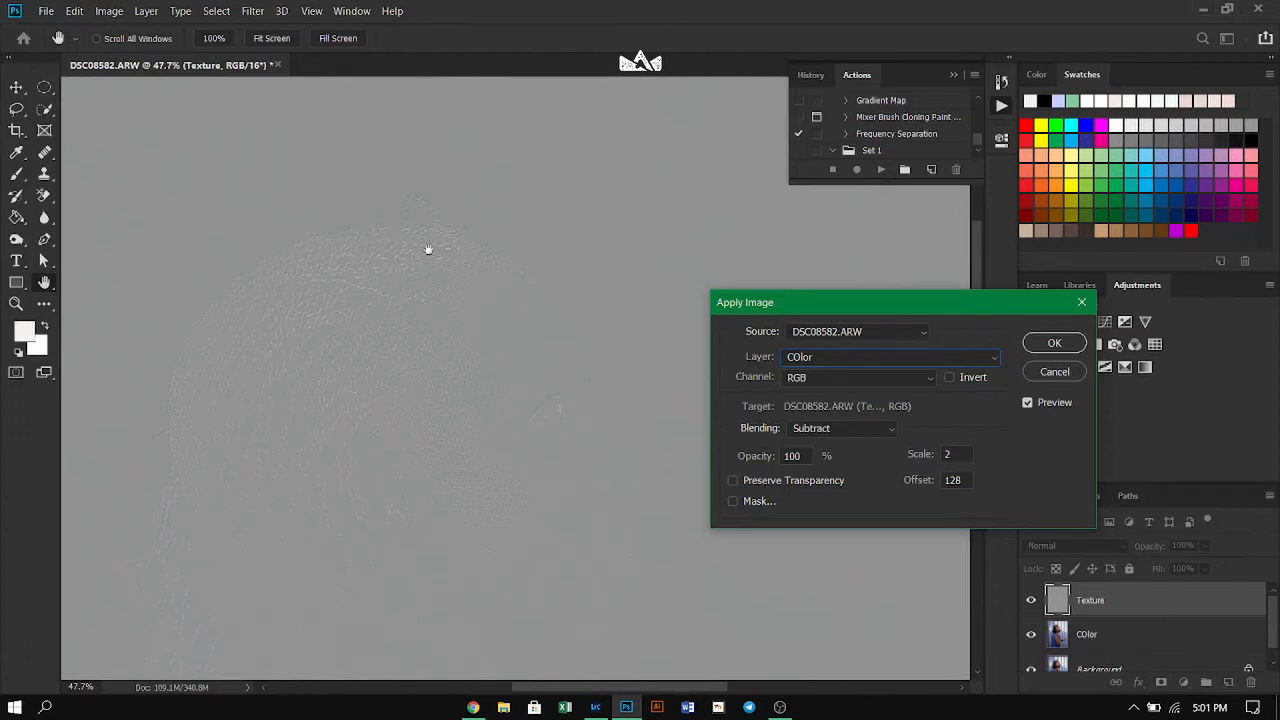
Confirm the Apply Image settings, inspect the Texture layer across the whole picture, and undo the applied image.
click(1054, 345)
key(j)
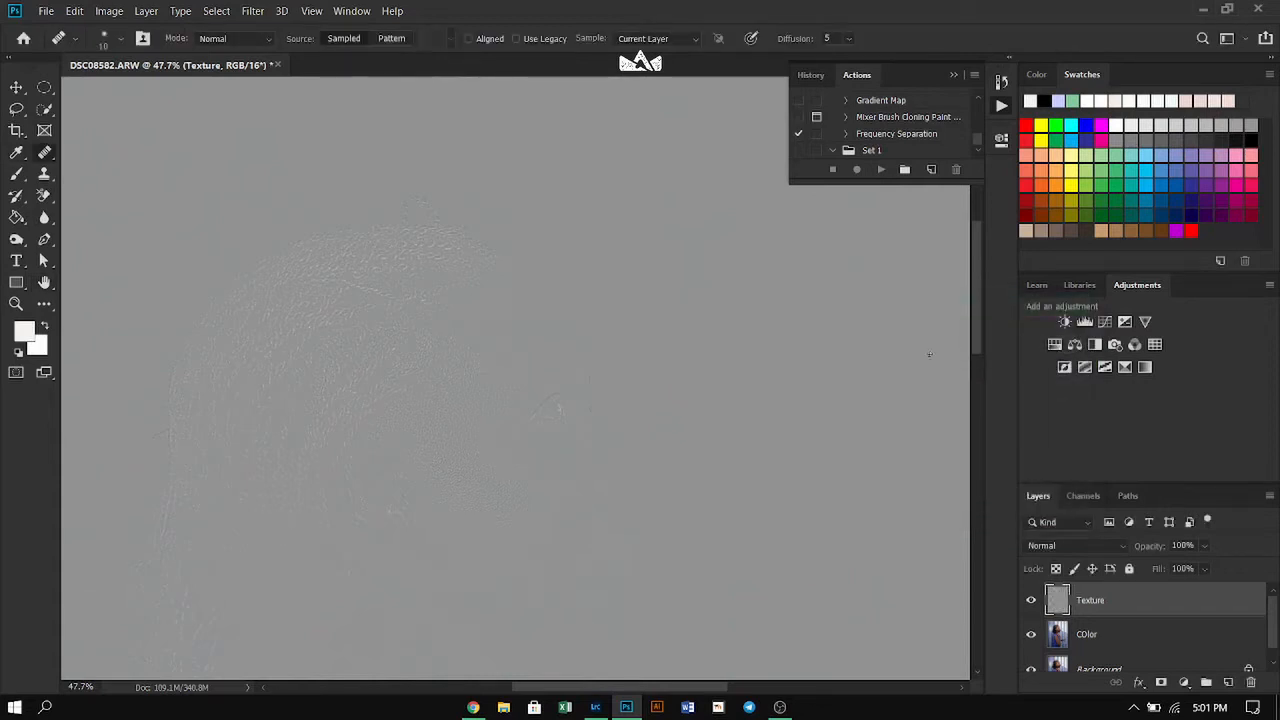
scroll(404, 298, down, 5)
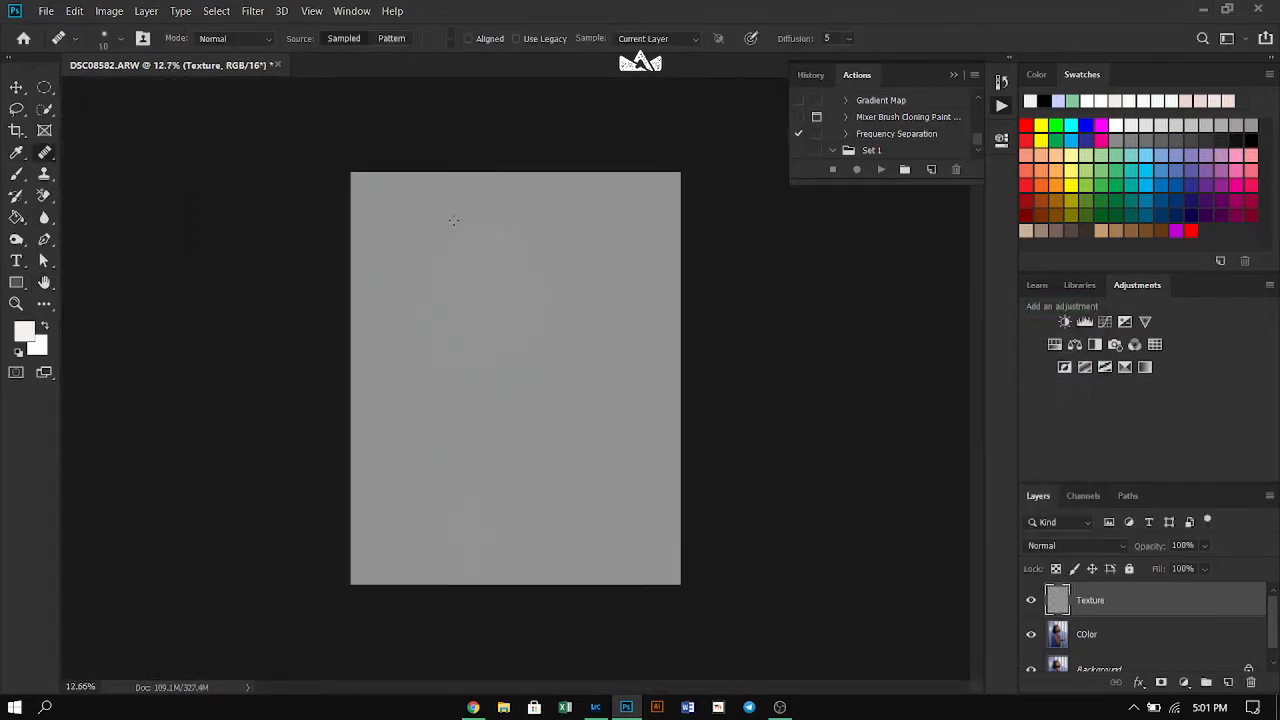
scroll(453, 267, up, 4)
scroll(453, 267, up, 1)
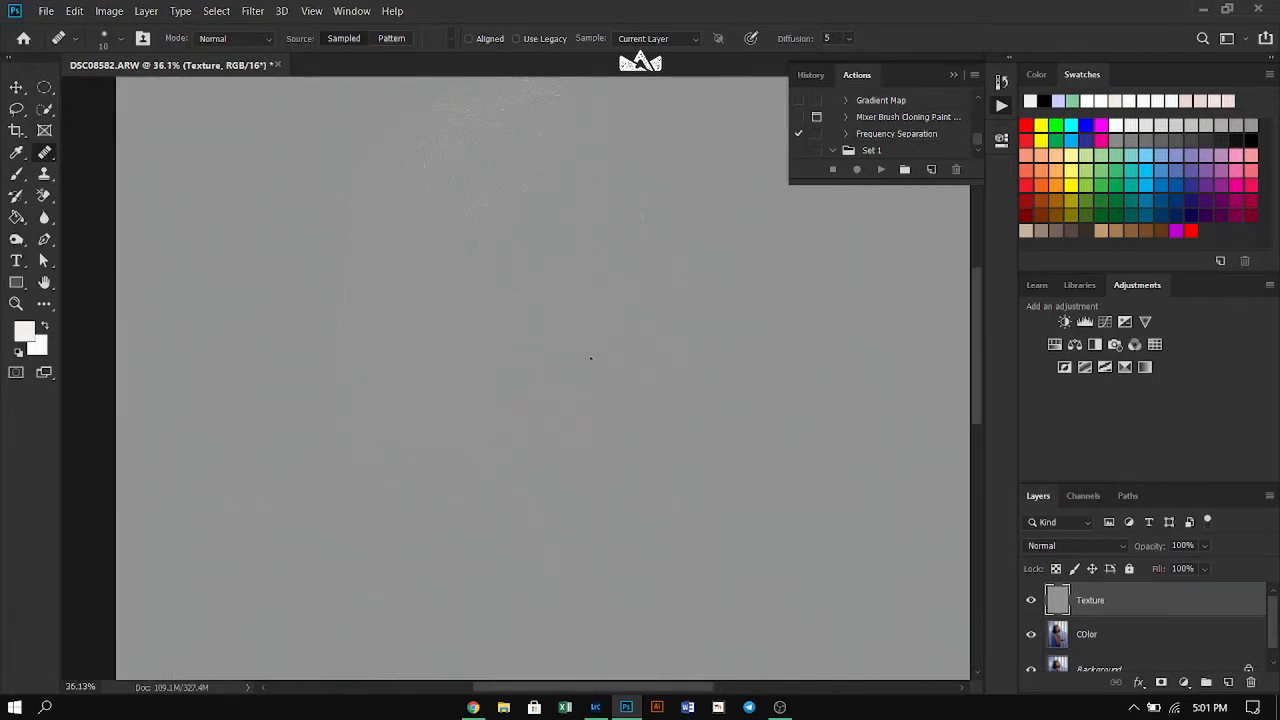
key(ctrl+z)
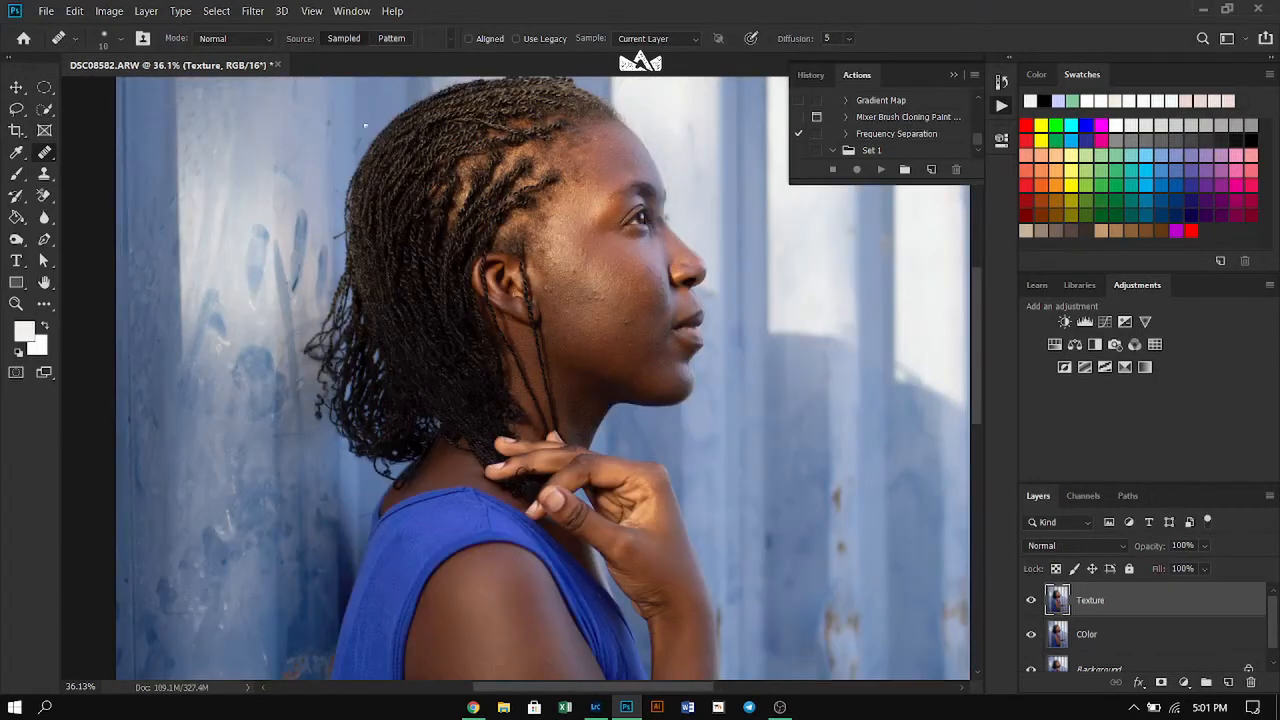
Use Apply Image on the Texture layer with COlor as the source layer, Subtract blending, scale 2 and offset 128.
click(110, 11)
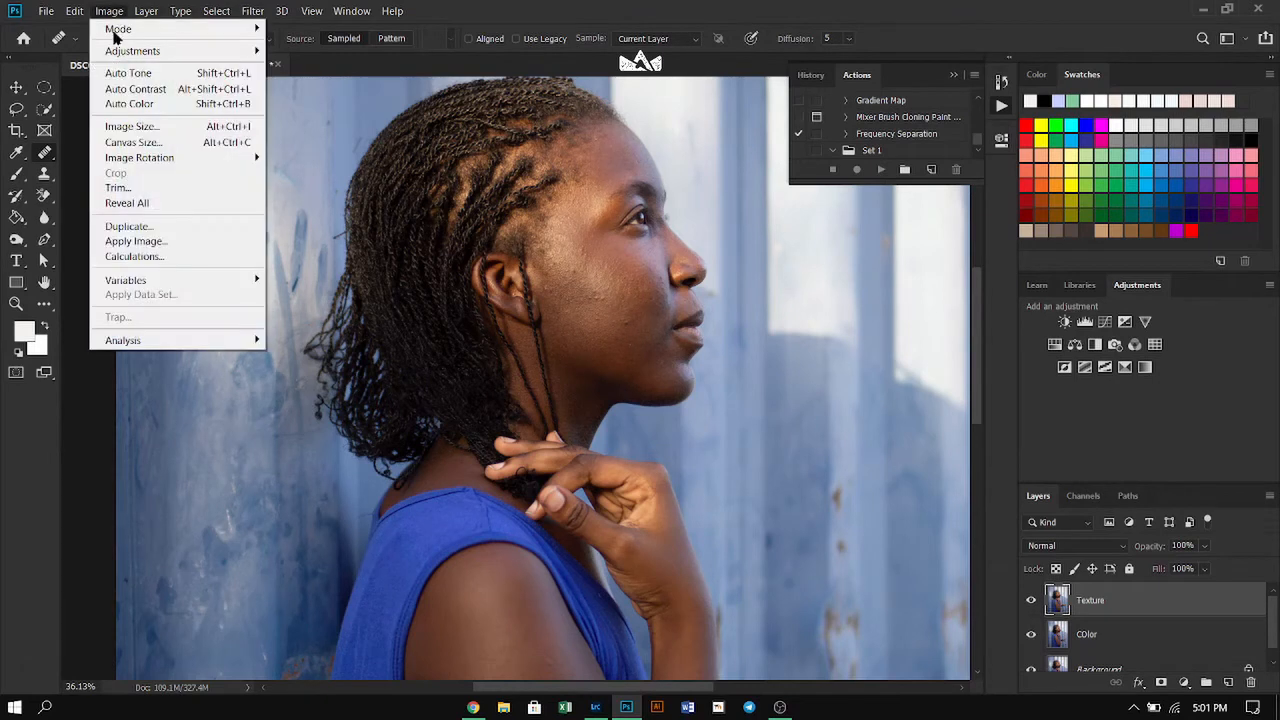
click(195, 251)
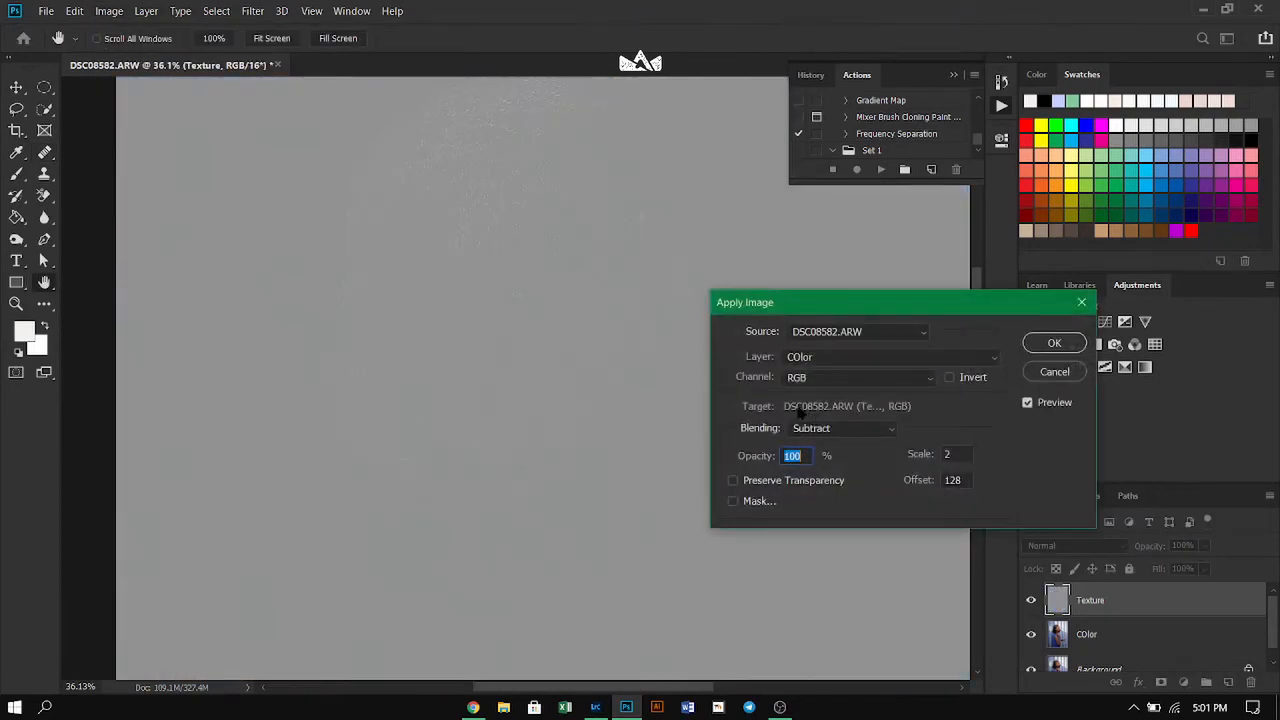
click(868, 357)
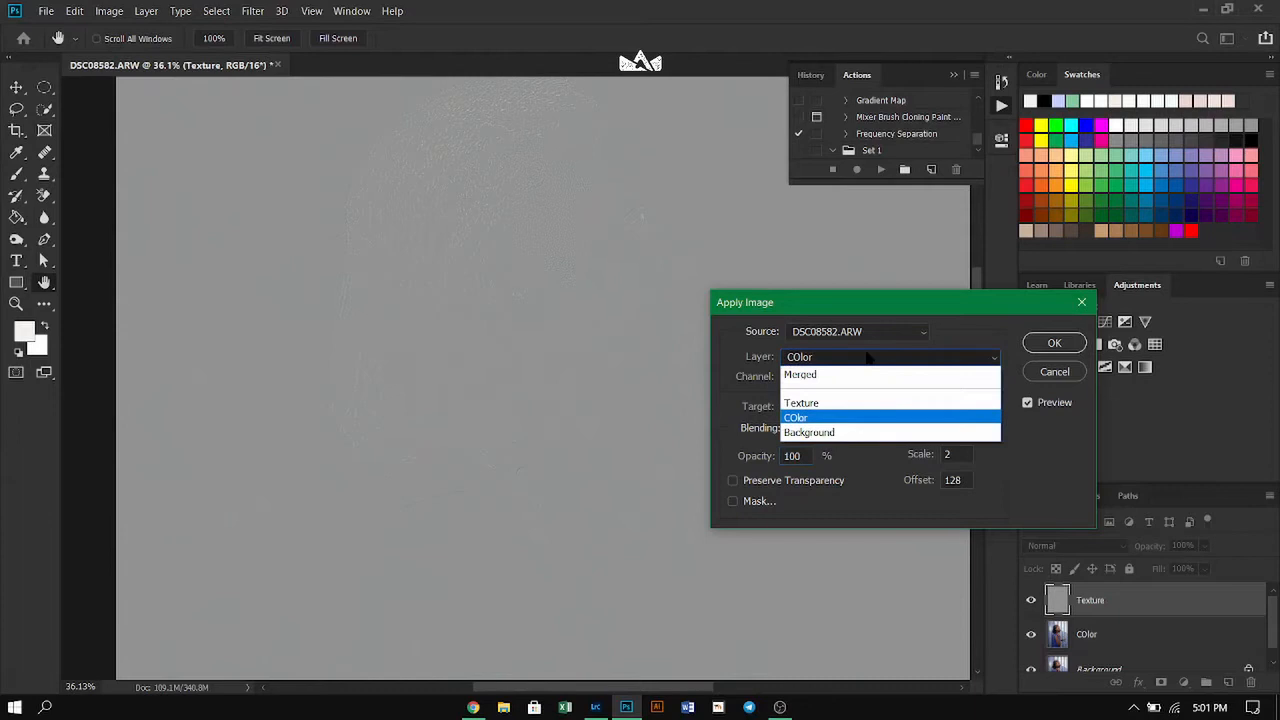
click(870, 366)
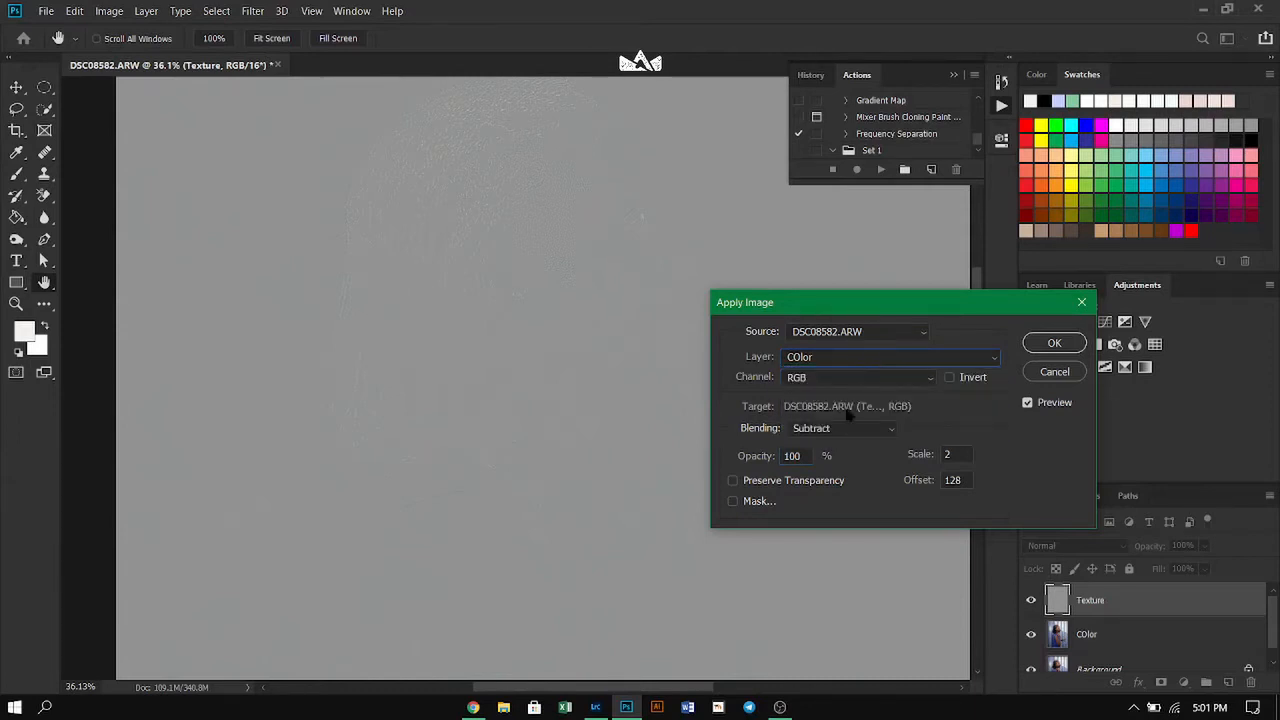
click(850, 428)
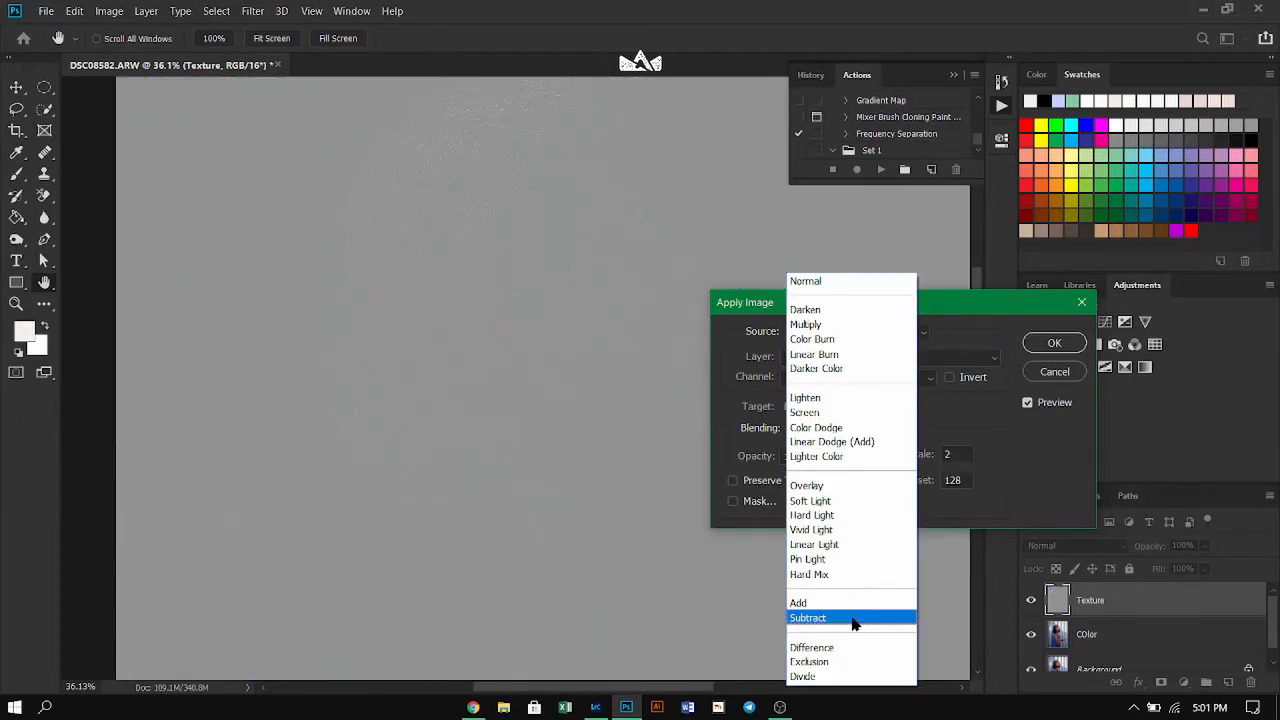
click(852, 618)
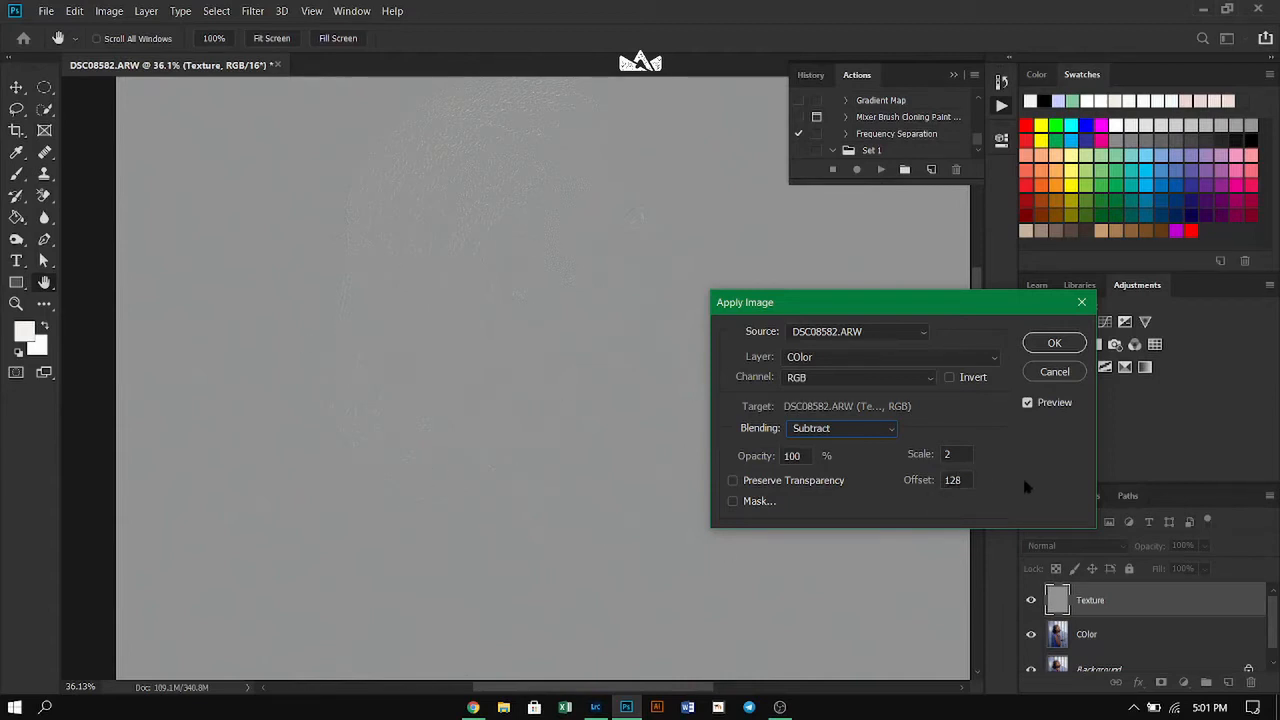
click(1052, 346)
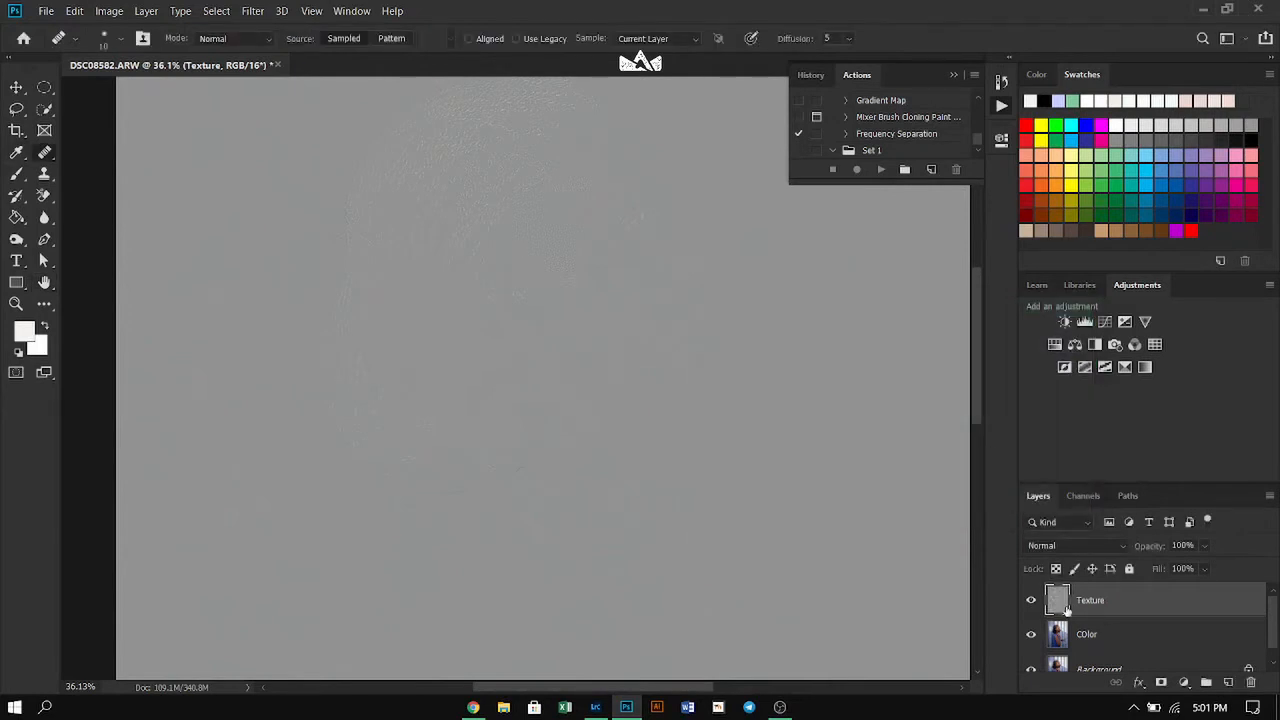
Set the Texture layer's blend mode to Linear Light and group it with the COlor layer.
click(1122, 546)
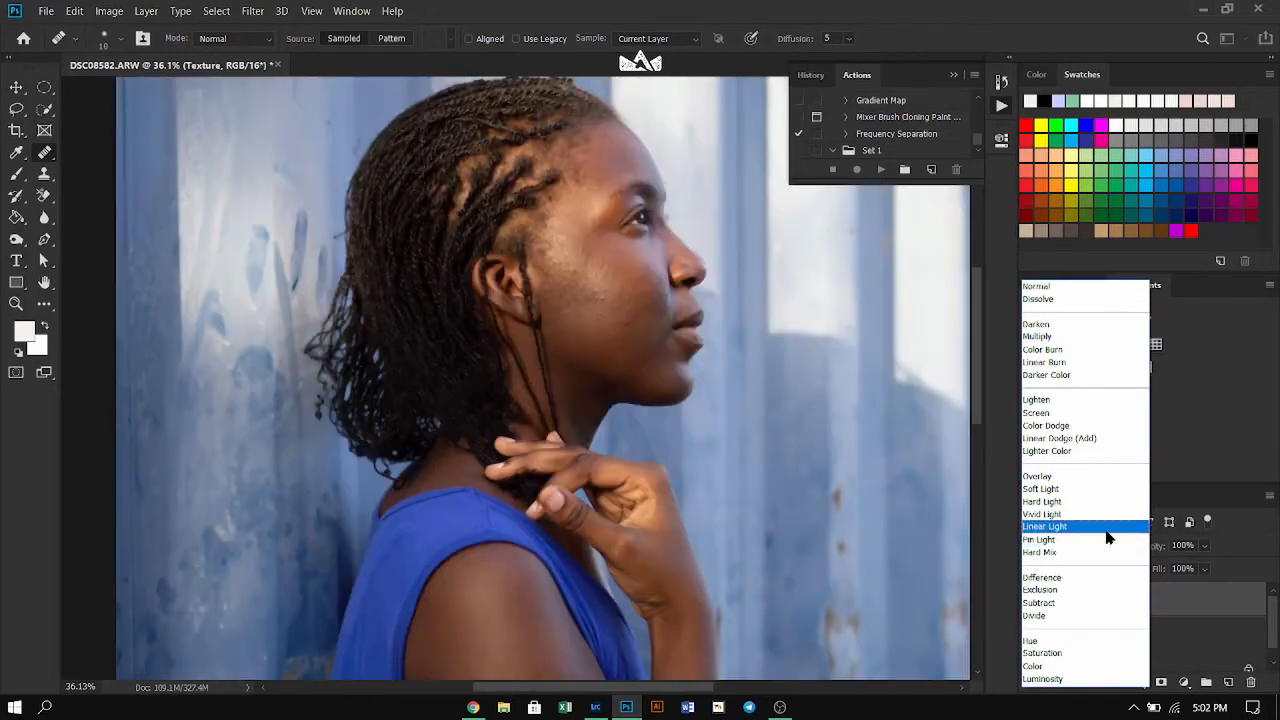
click(1107, 530)
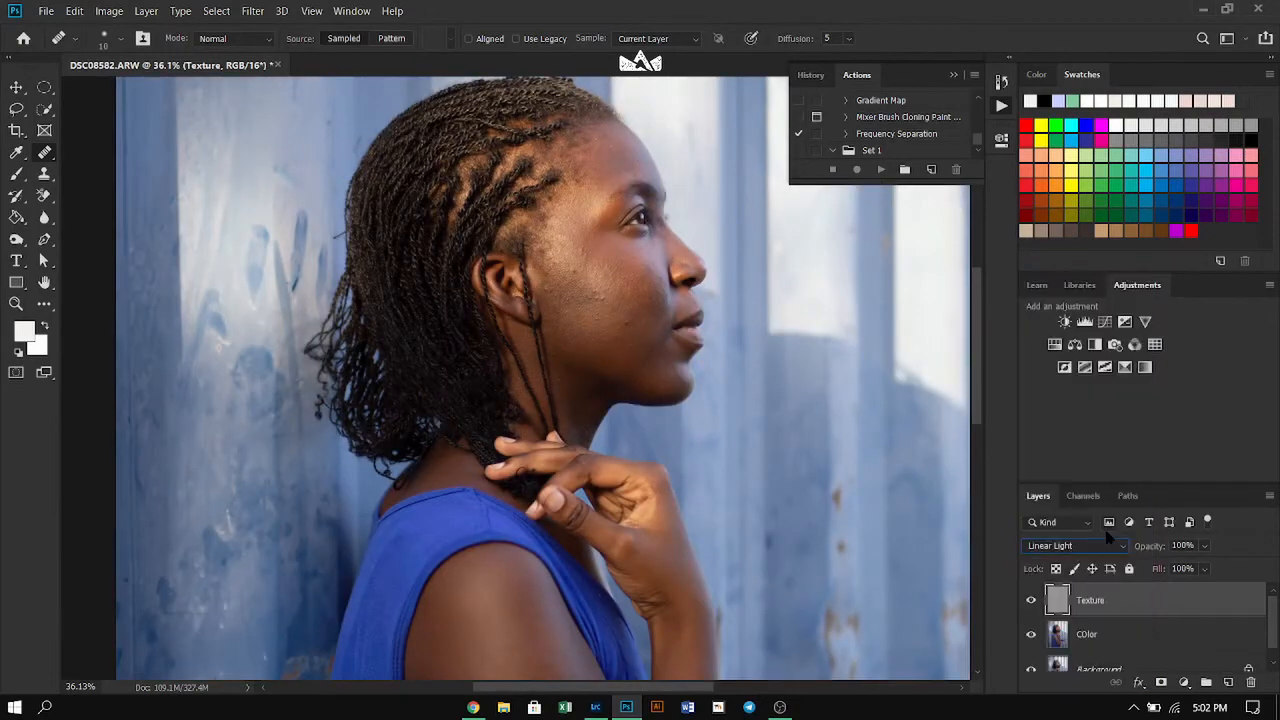
shift+click(1136, 641)
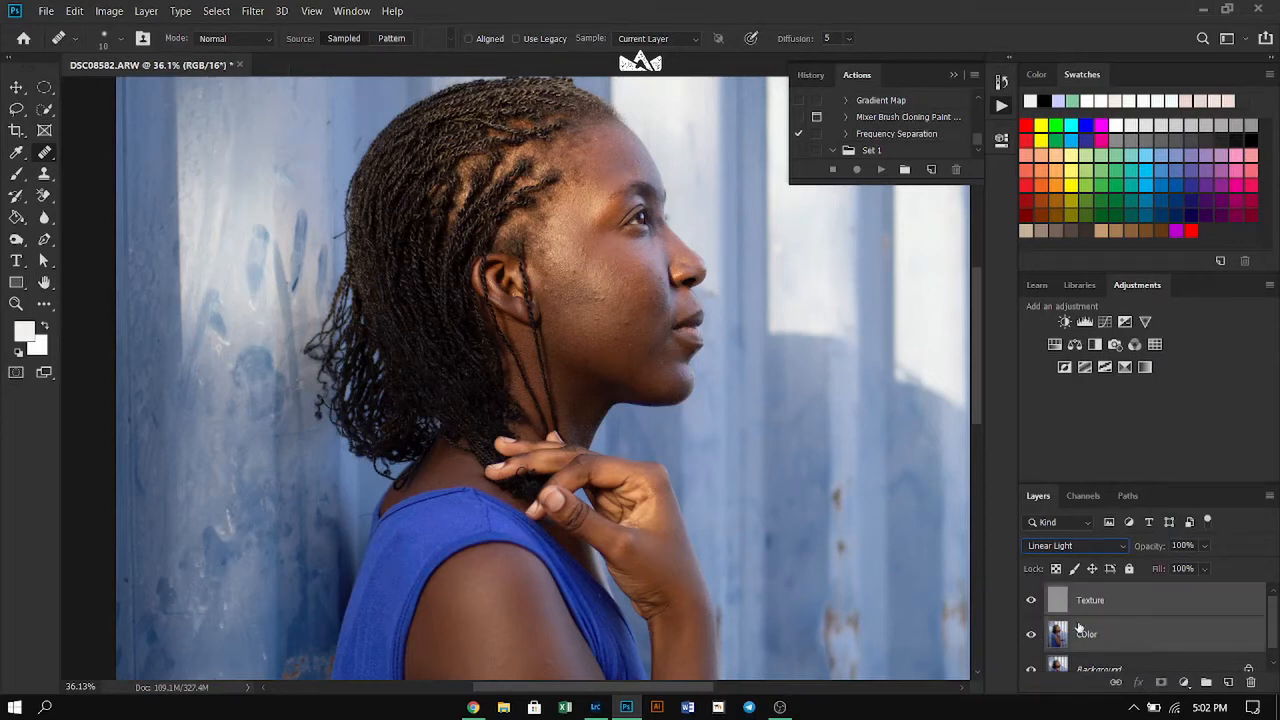
key(ctrl+g)
Toggle the new group's visibility to compare the combined layers with the original background.
click(1031, 594)
click(1031, 594)
click(1031, 594)
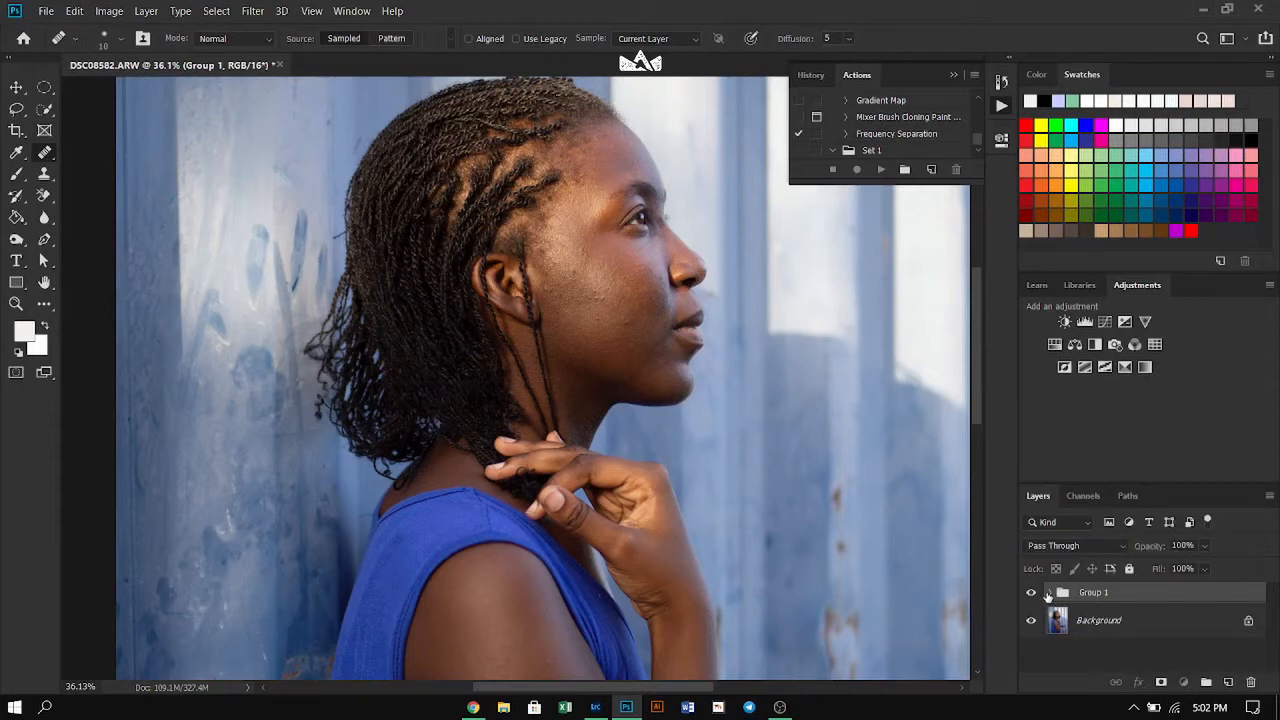
Make the COlor layer inside the group active, and hide and reshow the Texture and COlor layers in turn.
click(1048, 594)
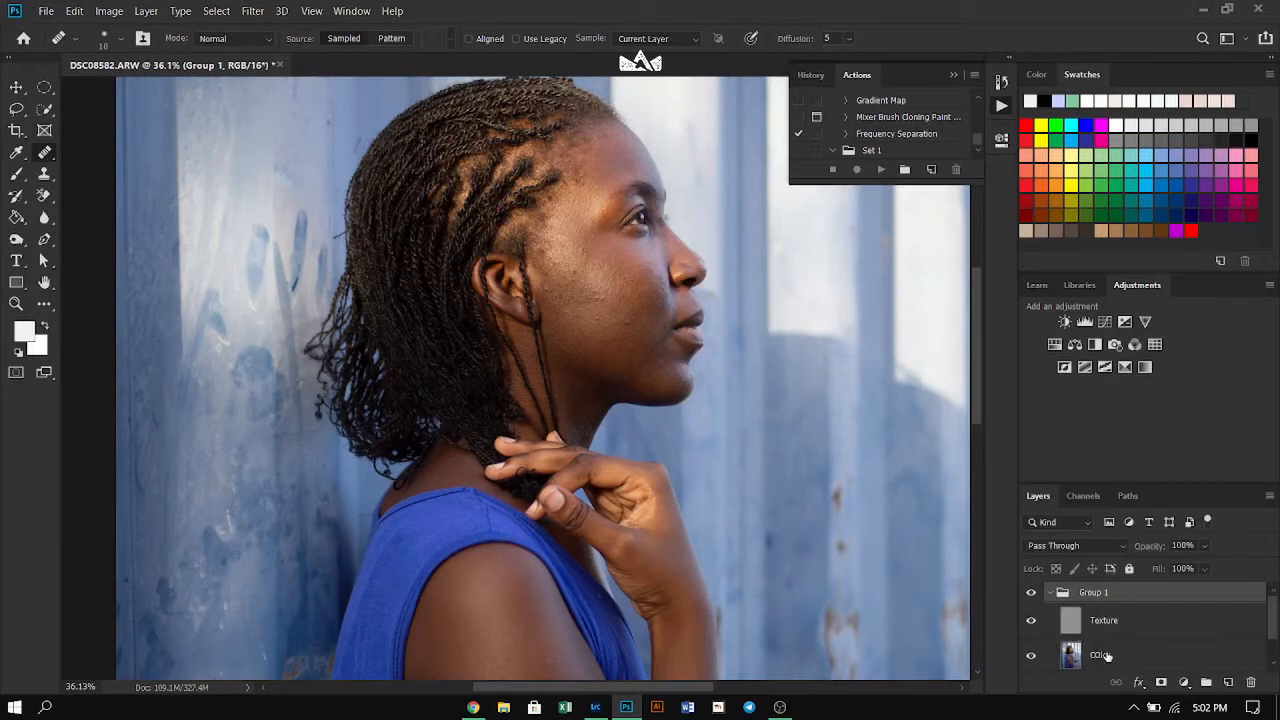
click(1137, 653)
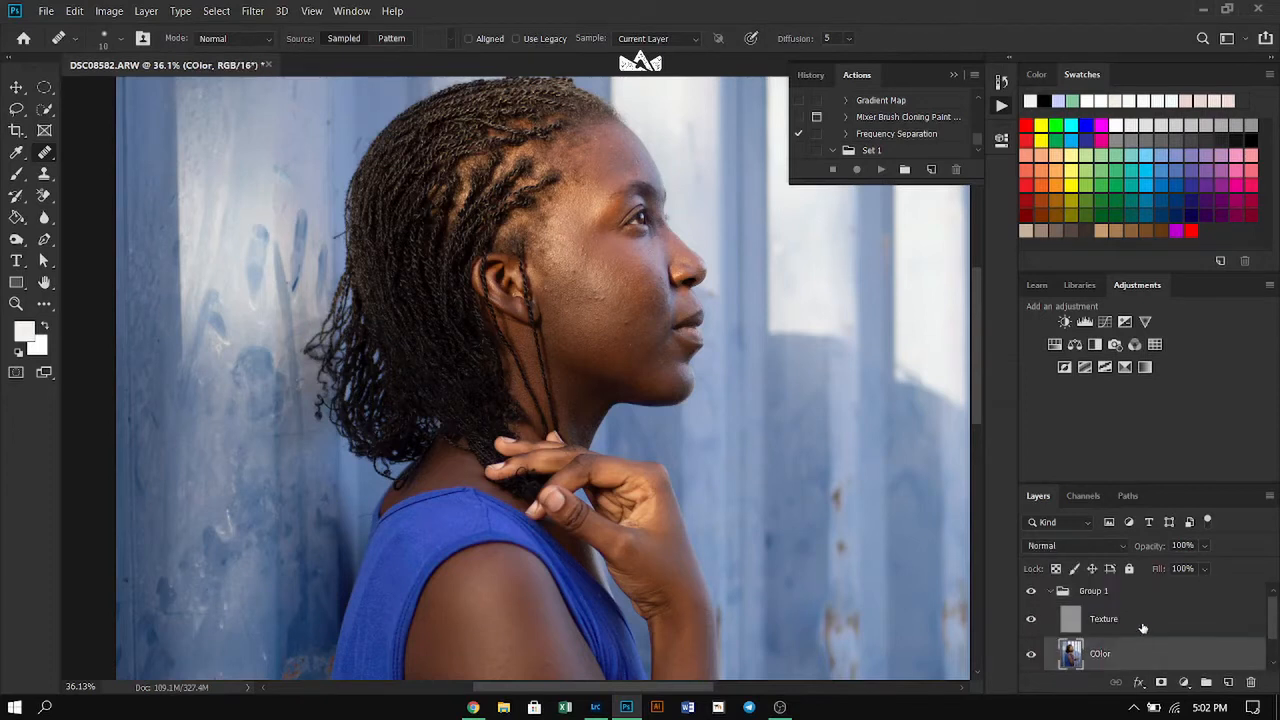
click(1031, 619)
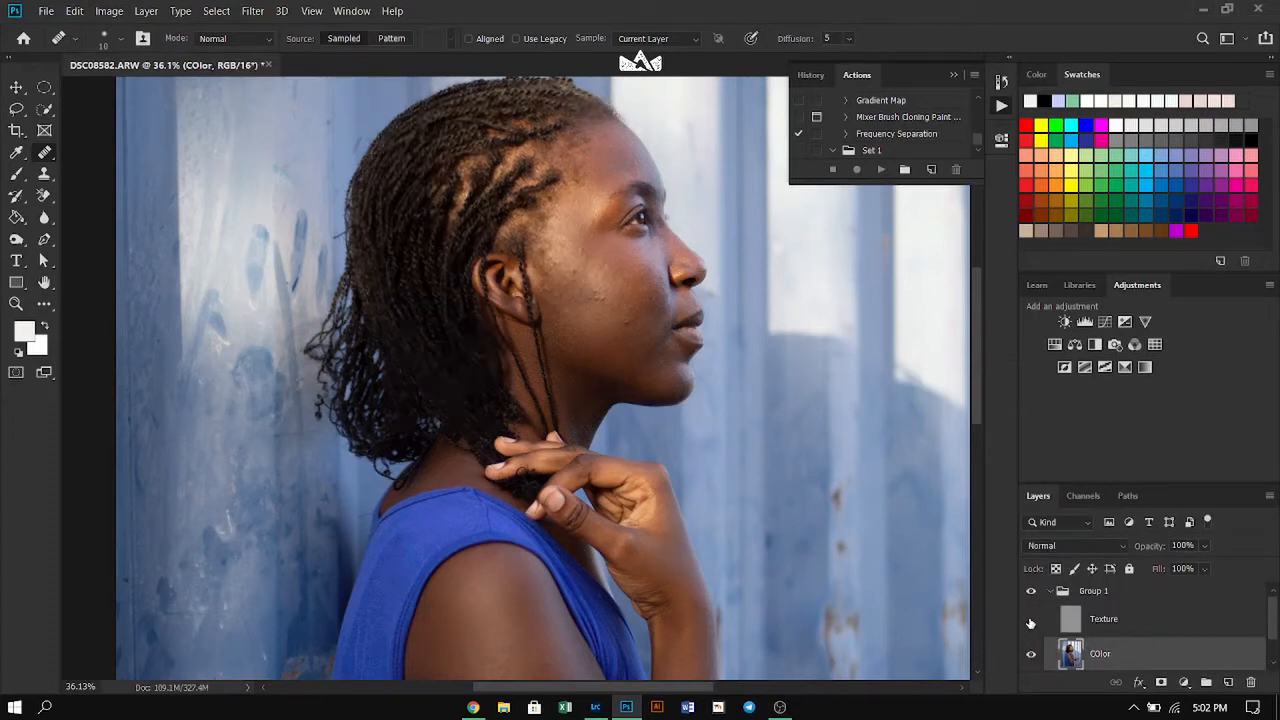
click(1031, 620)
click(1033, 655)
click(1033, 653)
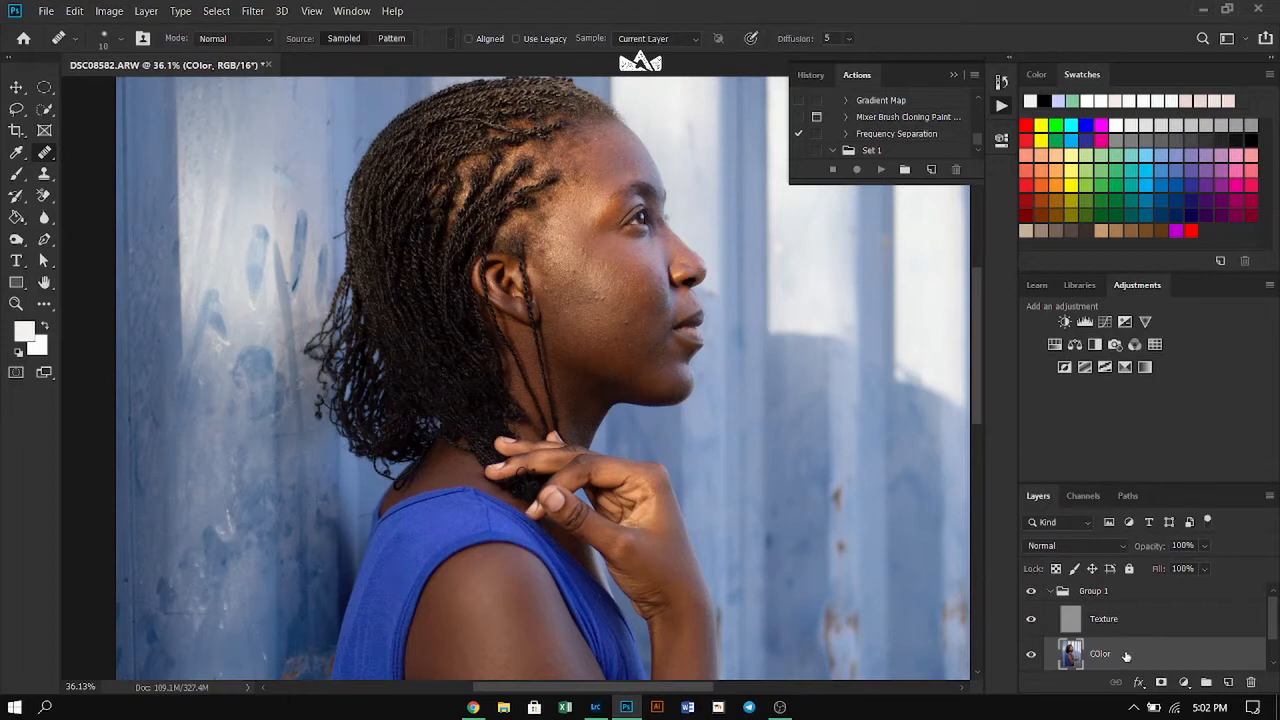
Draw a freehand Lasso selection with a 20 px feather around the cheek on the COlor layer.
scroll(523, 232, up, 4)
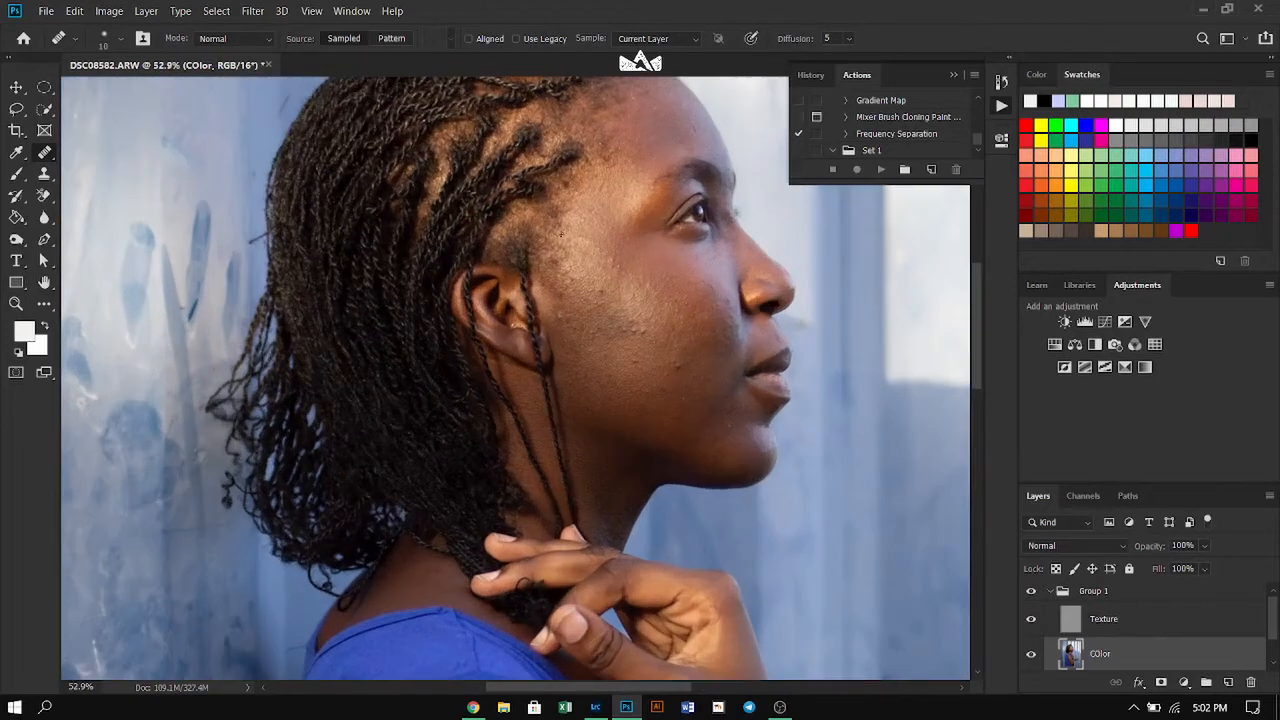
scroll(248, 302, down, 6)
scroll(478, 256, up, 12)
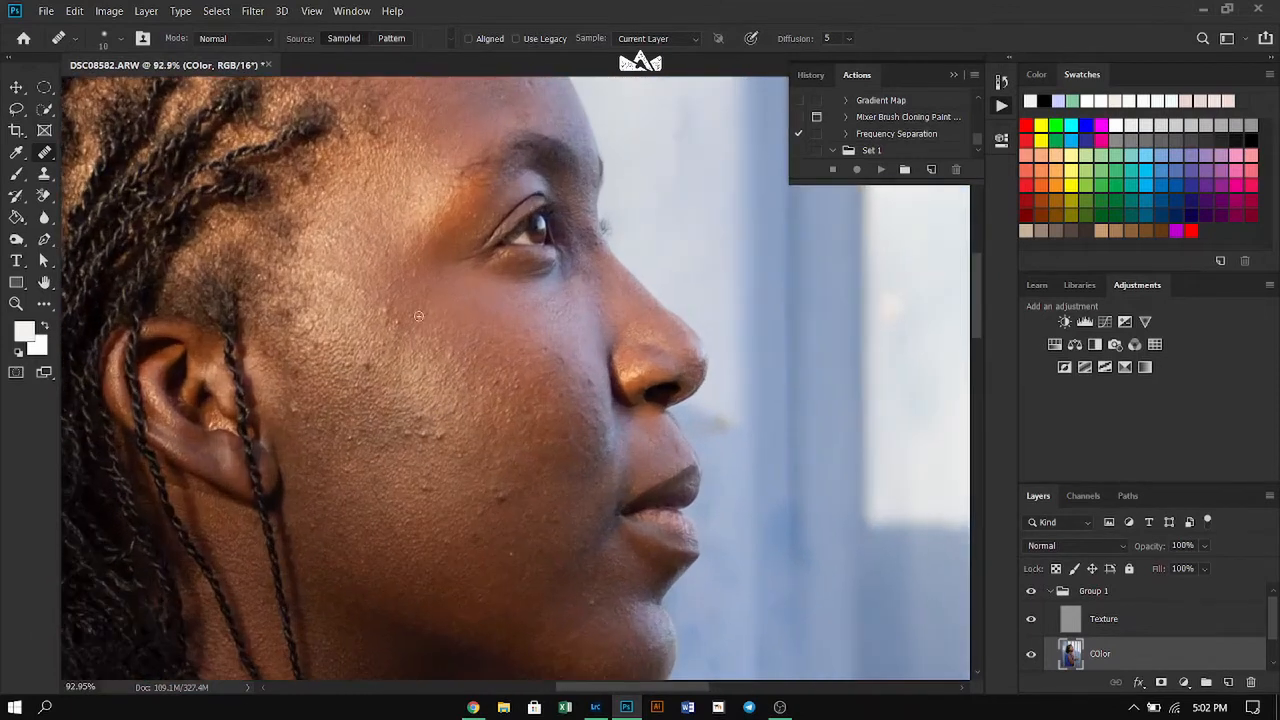
click(16, 109)
scroll(542, 441, down, 2)
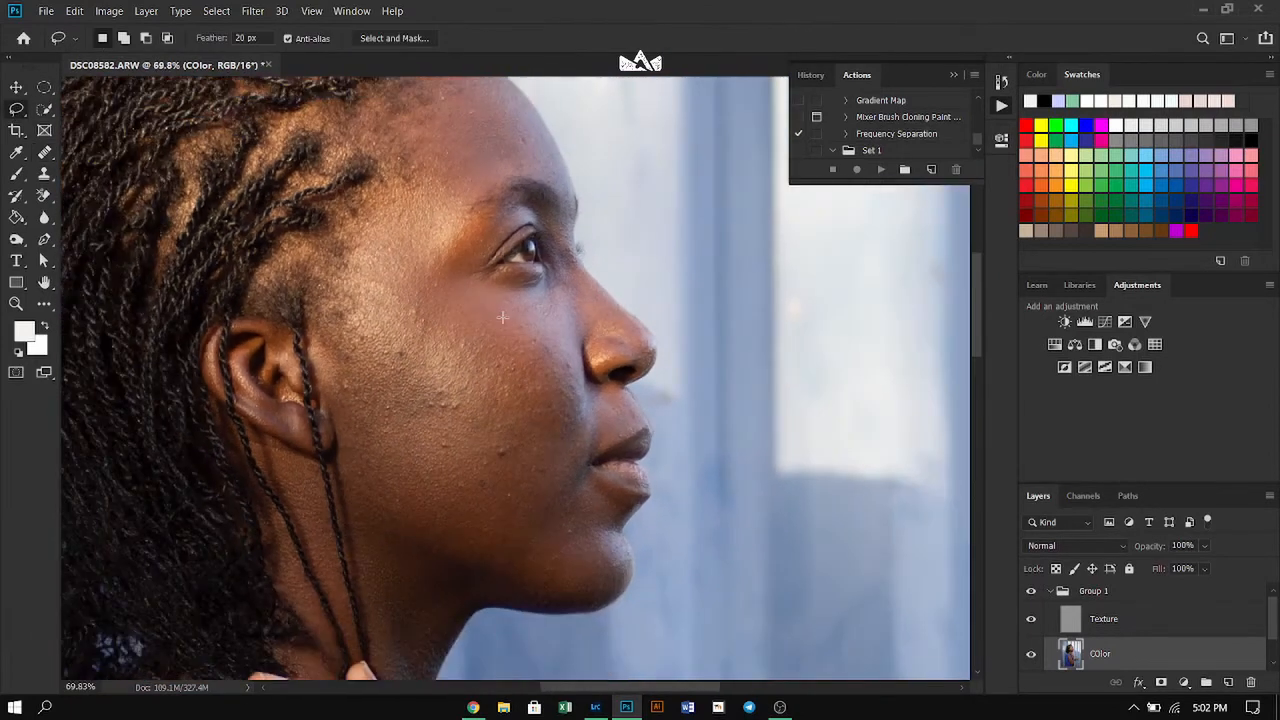
scroll(480, 503, up, 3)
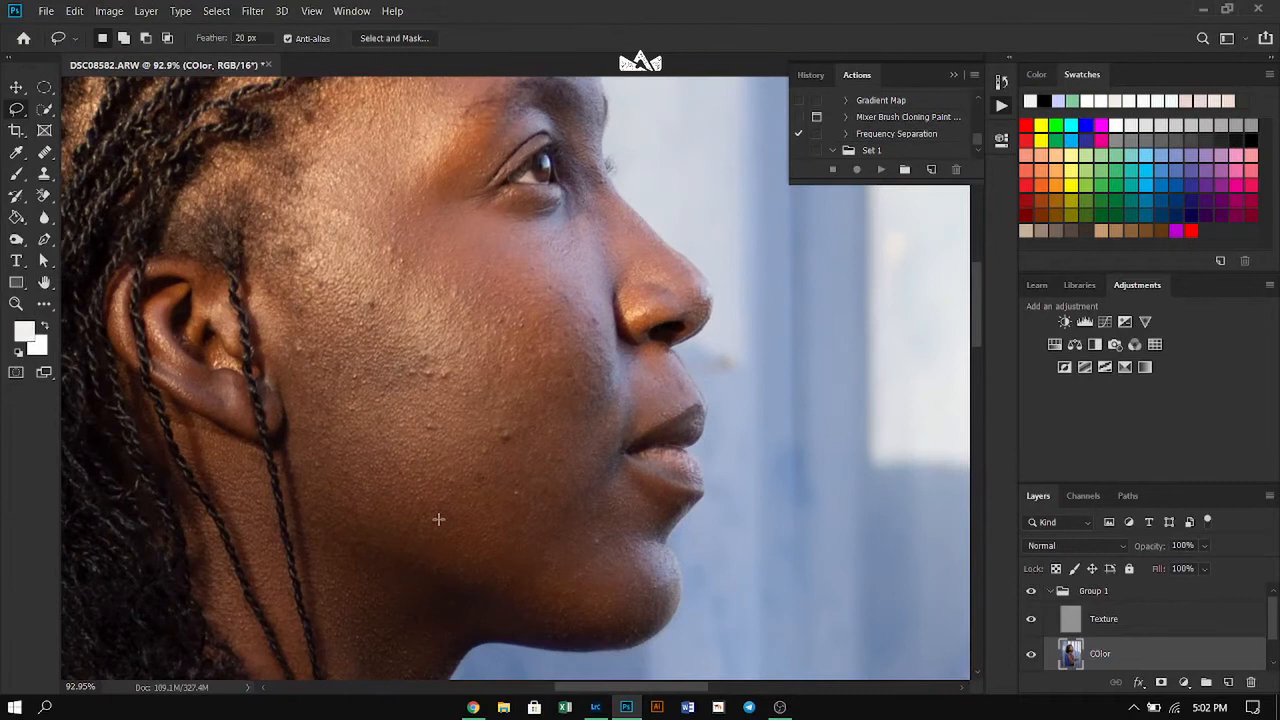
mouse_move(436, 517)
mouse_down()
mouse_move(524, 557)
mouse_move(559, 526)
mouse_move(582, 442)
mouse_move(580, 354)
mouse_move(564, 327)
mouse_move(482, 290)
mouse_up()
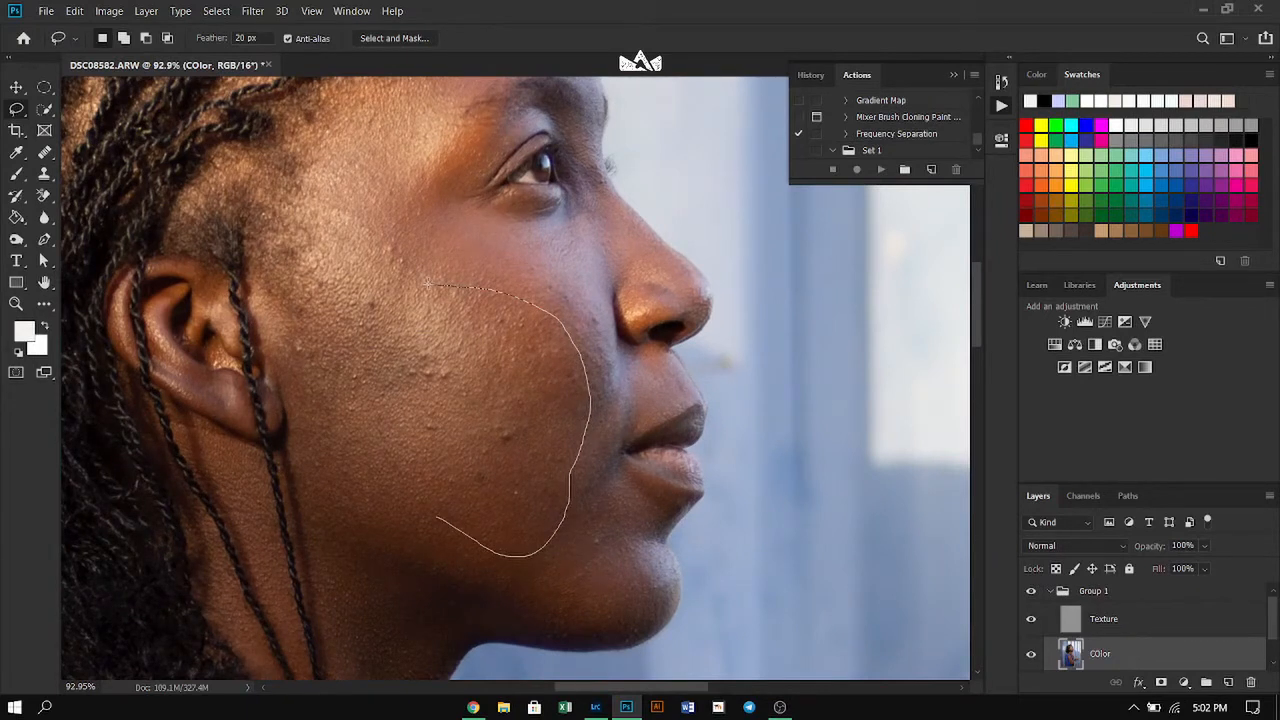
mouse_move(373, 278)
mouse_down()
mouse_move(324, 350)
mouse_move(343, 451)
mouse_move(393, 500)
mouse_move(456, 534)
mouse_up()
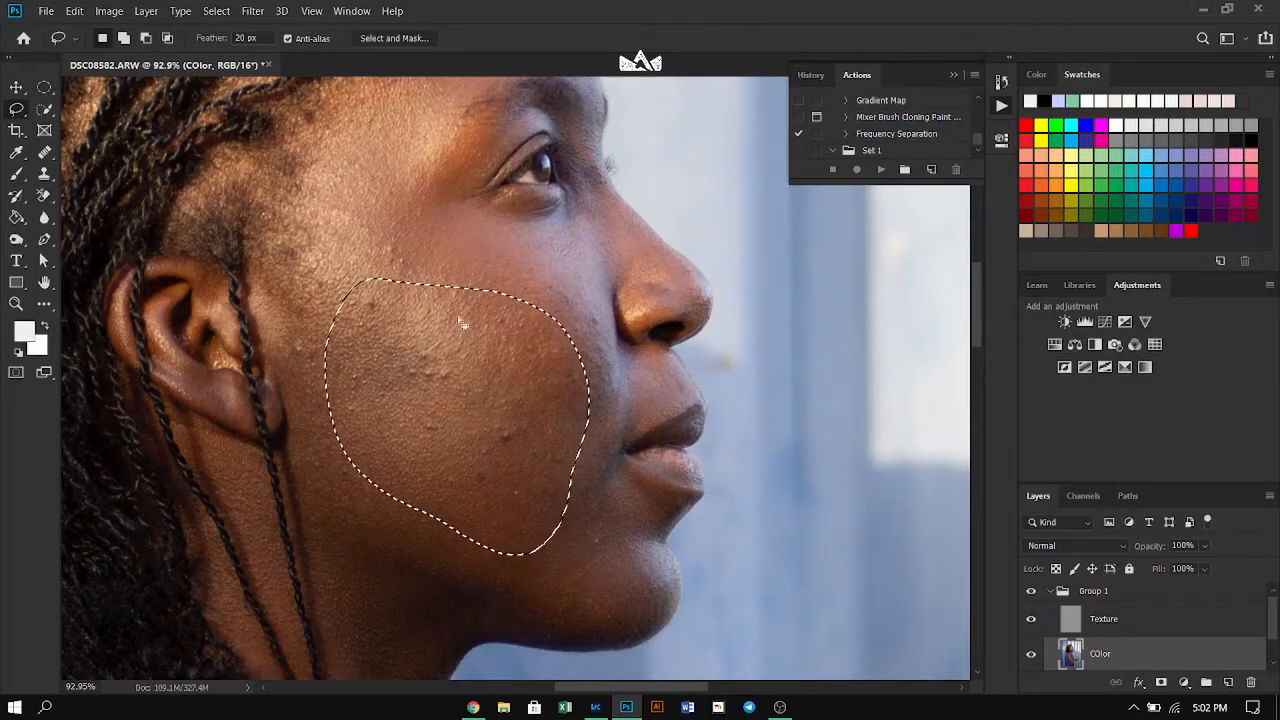
Apply a Gaussian Blur with a 15 px radius to the selected cheek area on the COlor layer.
click(253, 11)
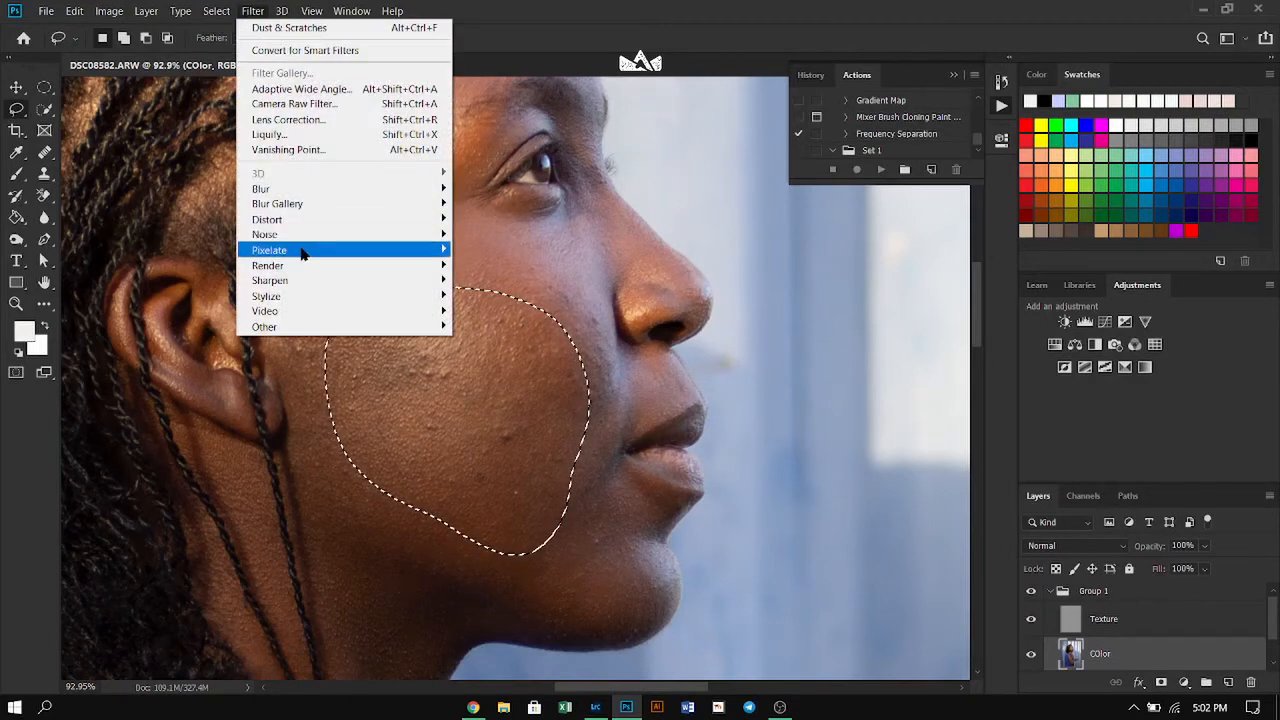
mouse_move(350, 190)
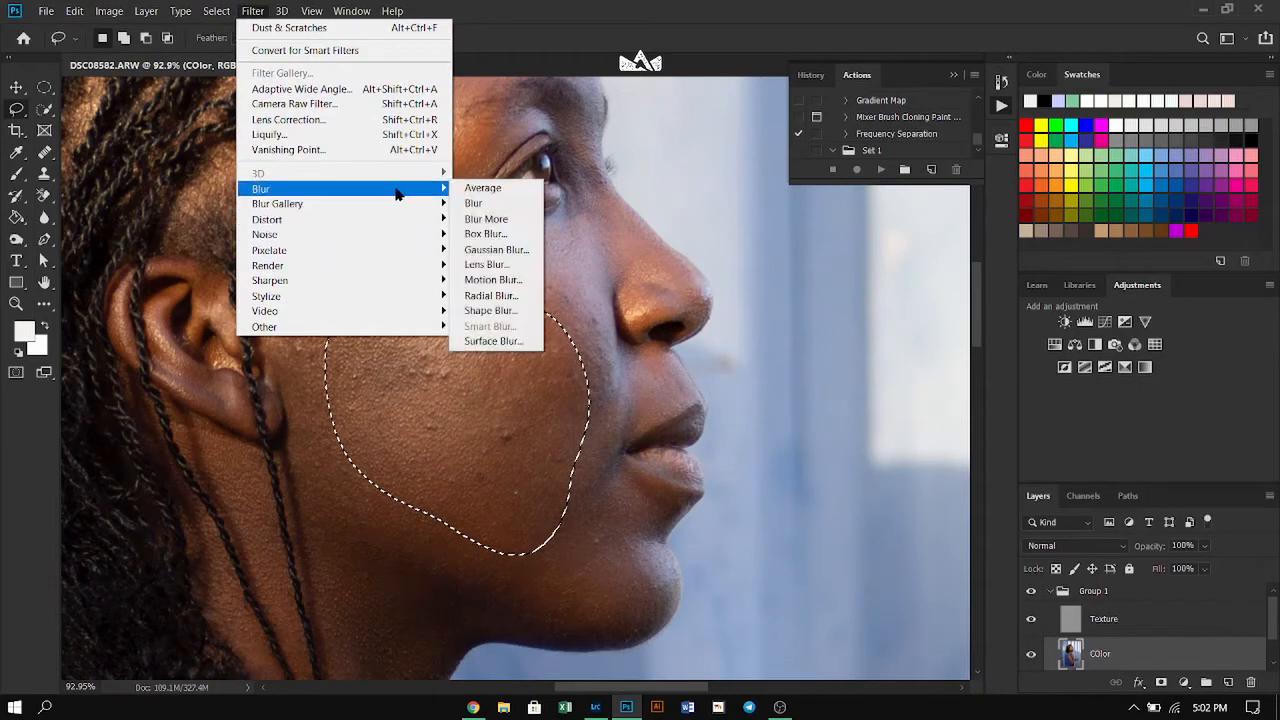
click(497, 250)
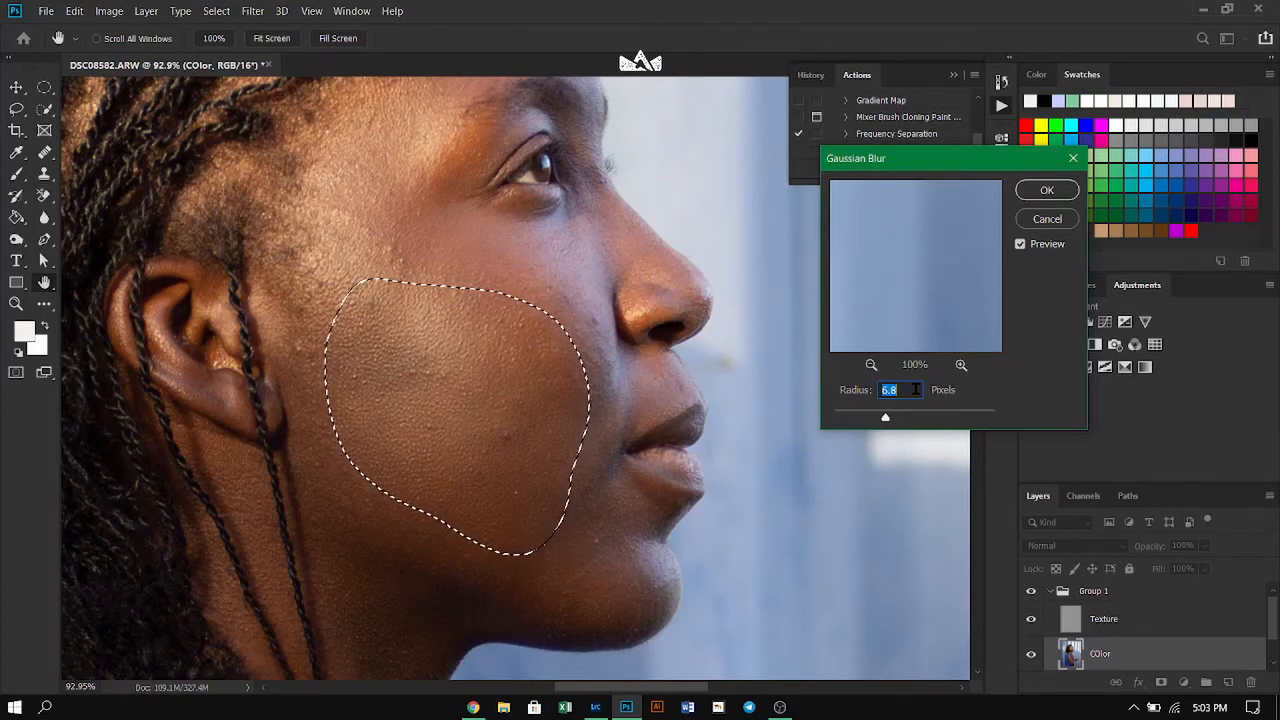
text(15)
drag(901, 420, 879, 420)
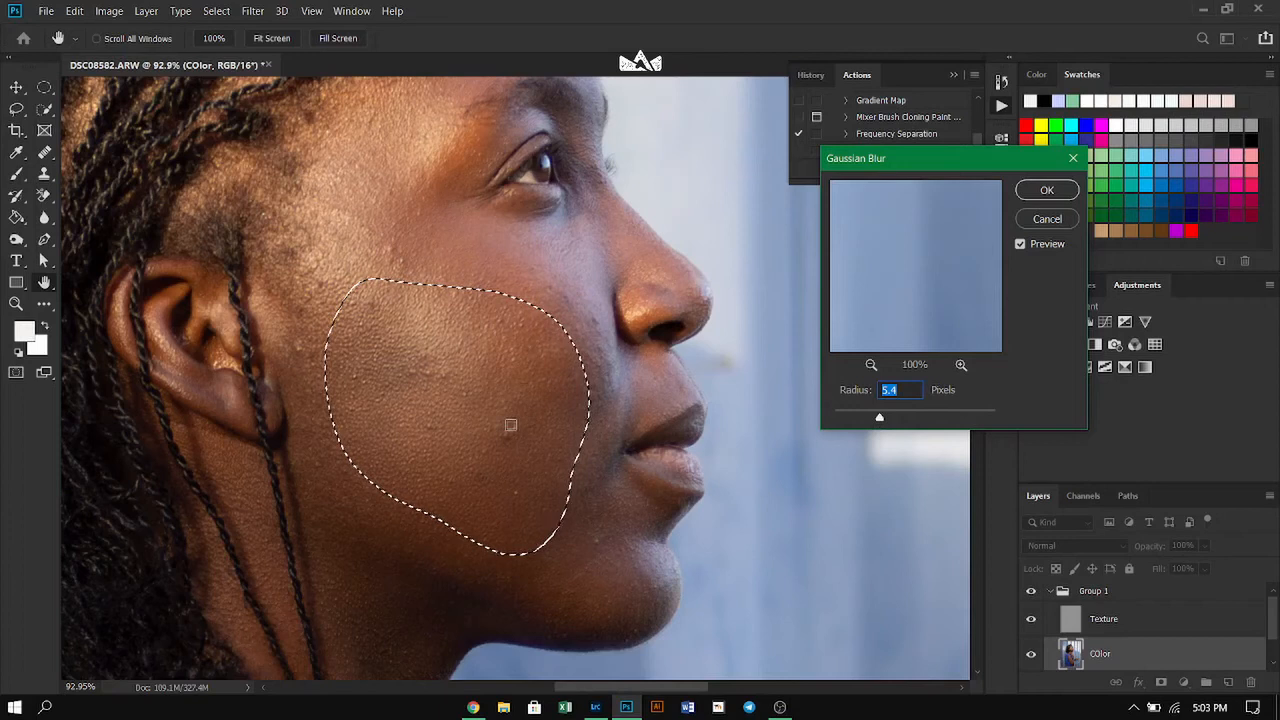
text(15)
click(1045, 192)
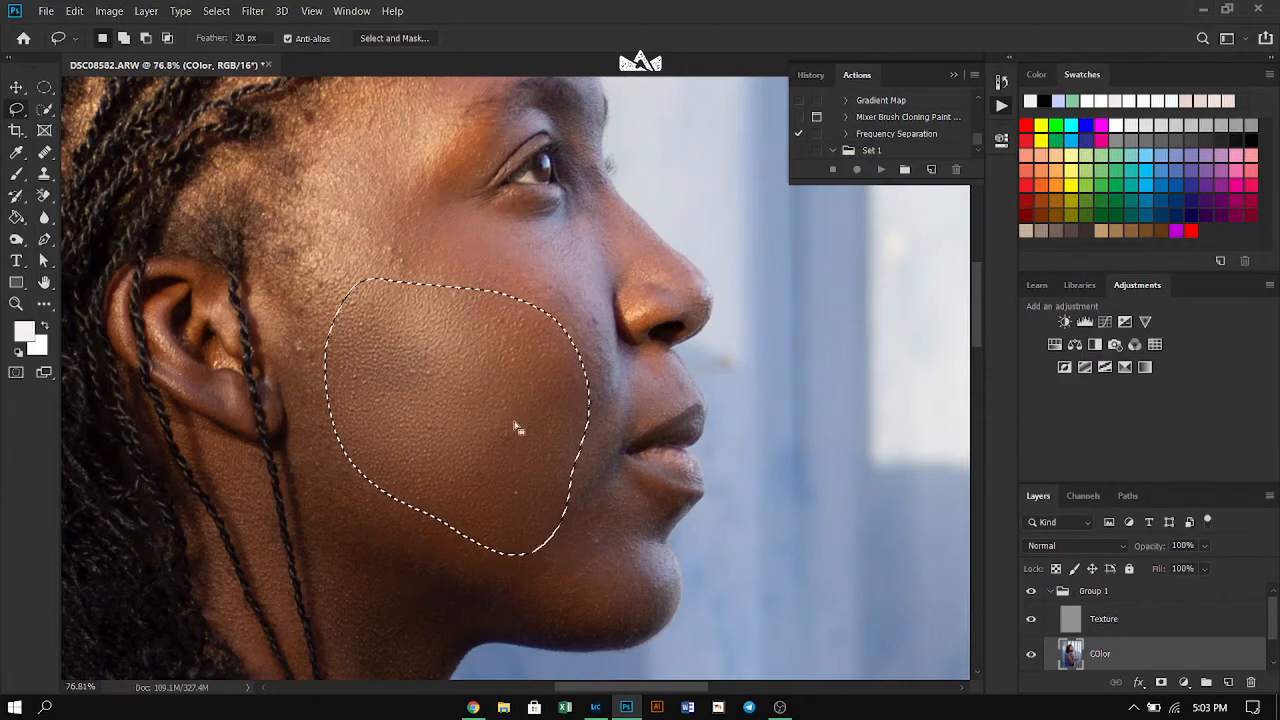
Deselect the cheek, lasso the strip of skin between the cheek and nose, and reapply the last Gaussian Blur.
scroll(512, 404, down, 5)
scroll(474, 270, up, 5)
key(ctrl+d)
mouse_move(595, 392)
mouse_down()
mouse_move(622, 460)
mouse_move(640, 432)
mouse_move(595, 340)
mouse_move(543, 375)
mouse_up()
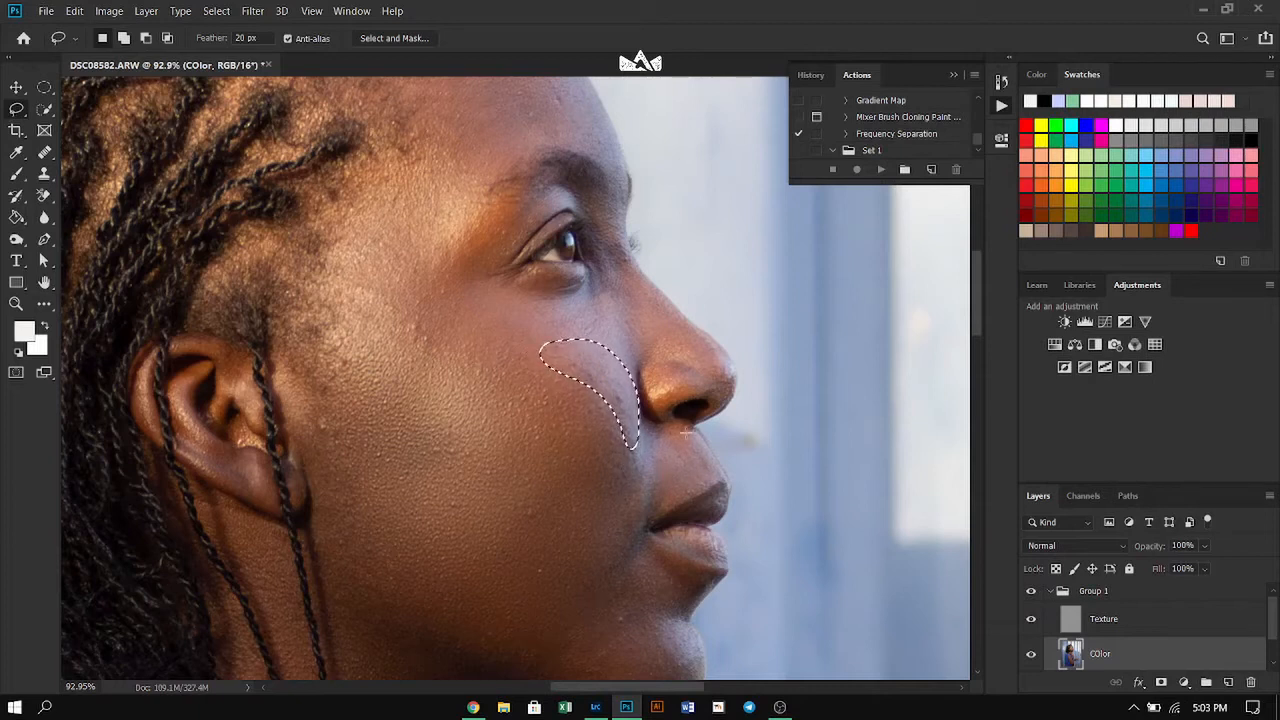
click(253, 11)
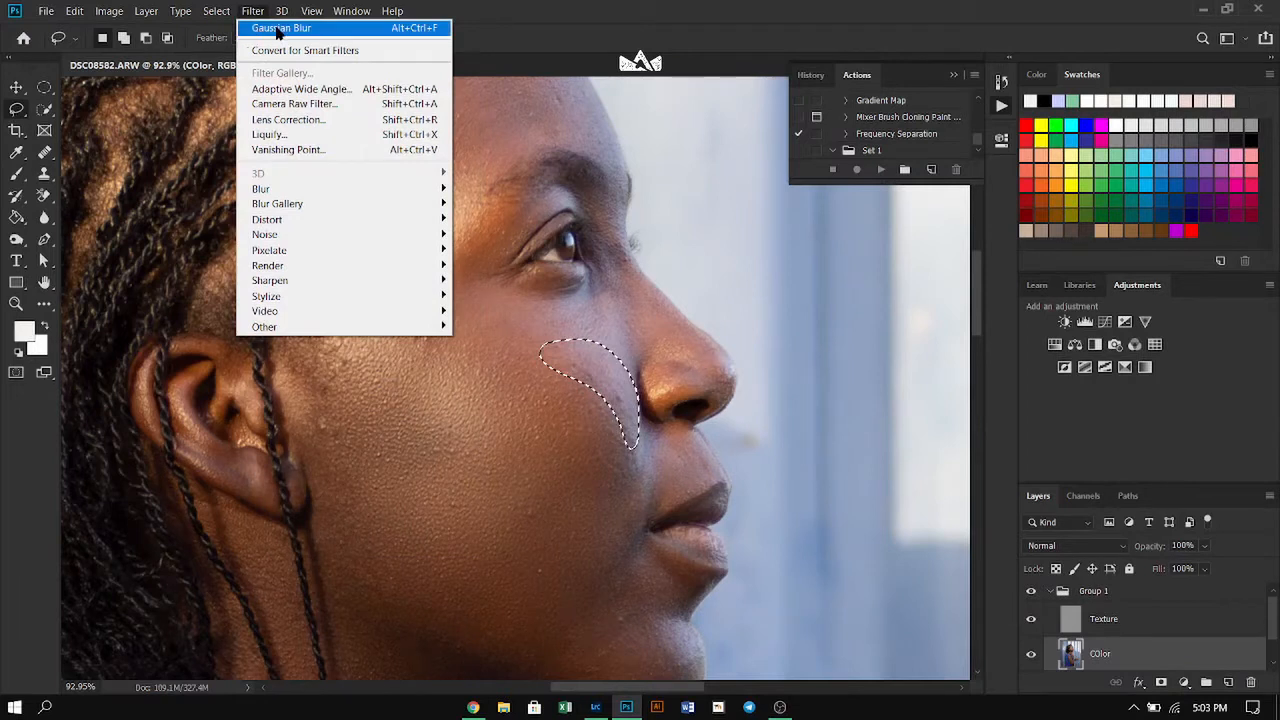
click(278, 29)
Draw a freehand Lasso selection over the temple behind the eye and reapply the last Gaussian Blur.
scroll(466, 346, up, 2)
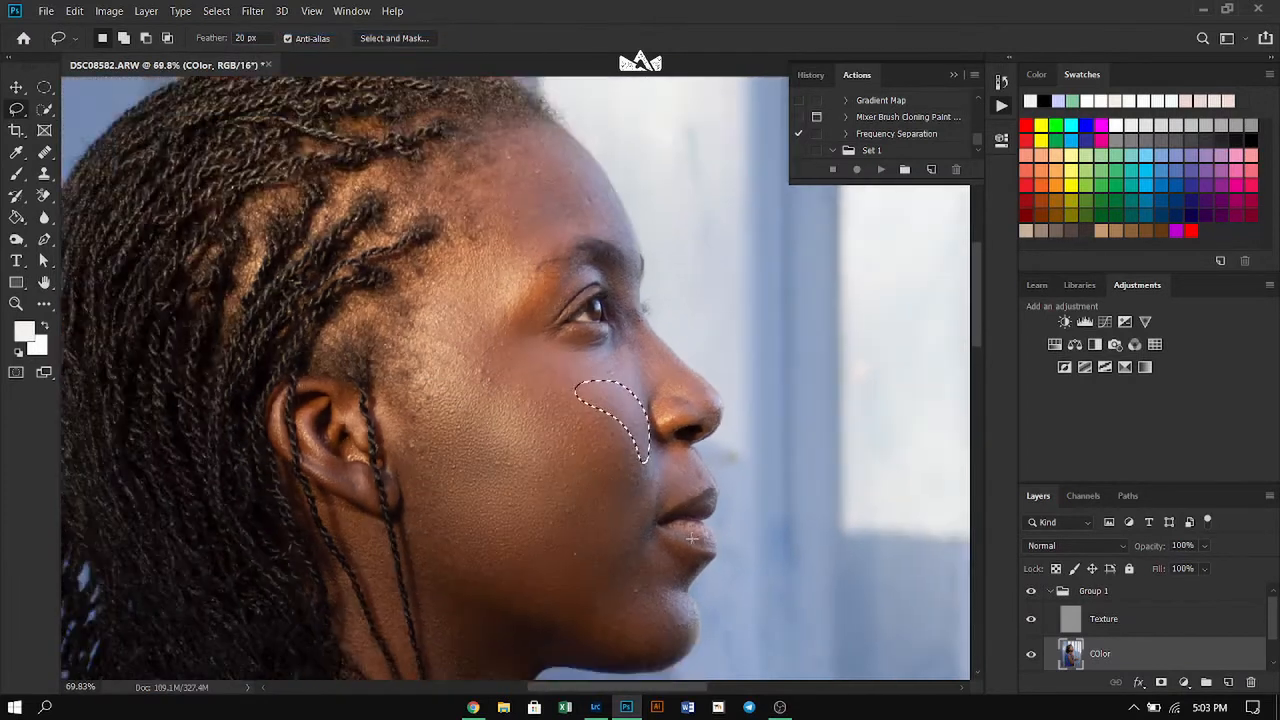
mouse_move(530, 362)
mouse_down()
mouse_move(528, 410)
mouse_move(506, 425)
mouse_move(449, 398)
mouse_move(428, 368)
mouse_up()
mouse_move(444, 308)
mouse_down()
mouse_move(507, 297)
mouse_move(531, 366)
mouse_up()
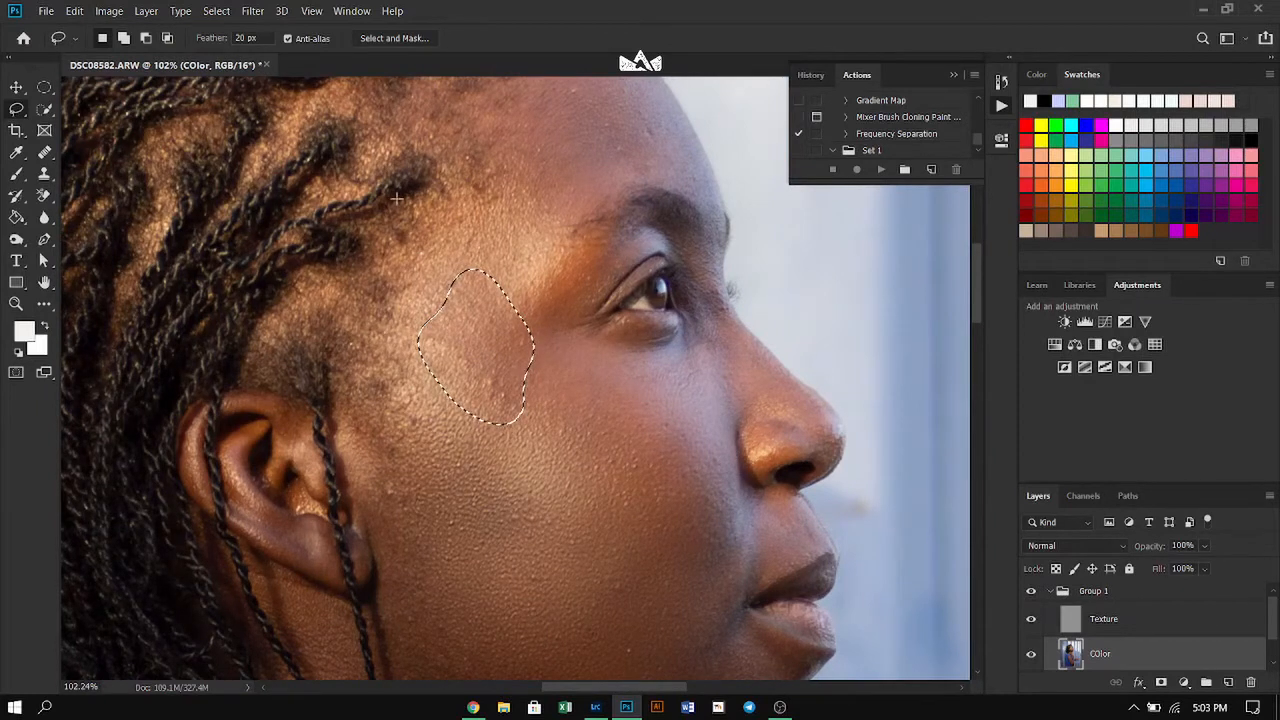
click(258, 12)
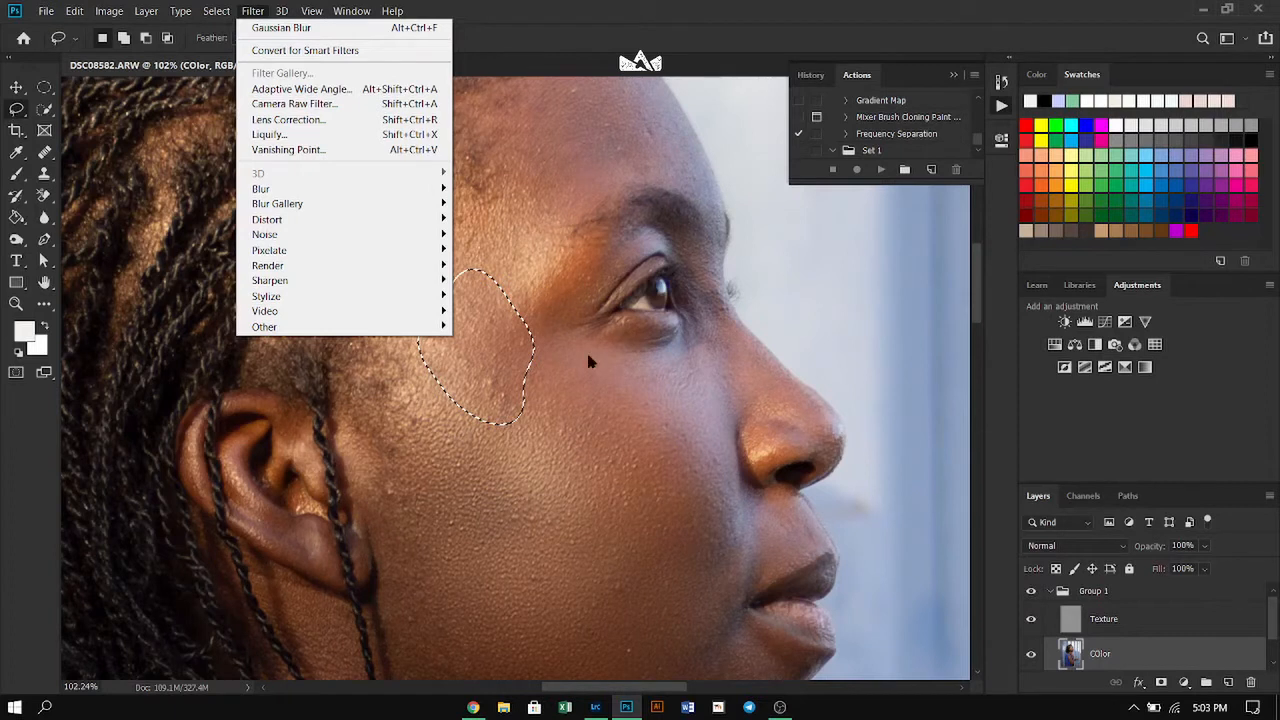
click(606, 389)
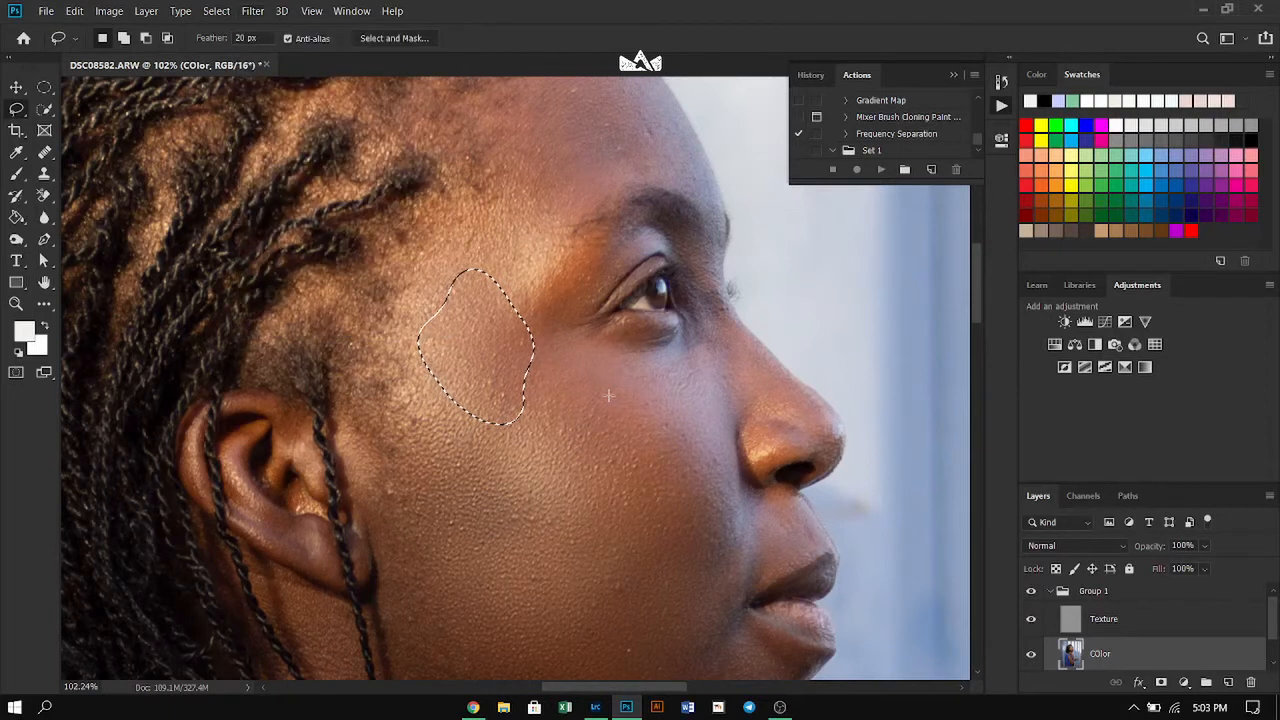
Lasso the forehead area above the eyebrow and reapply the last Gaussian Blur to it.
scroll(608, 395, down, 3)
scroll(521, 351, up, 4)
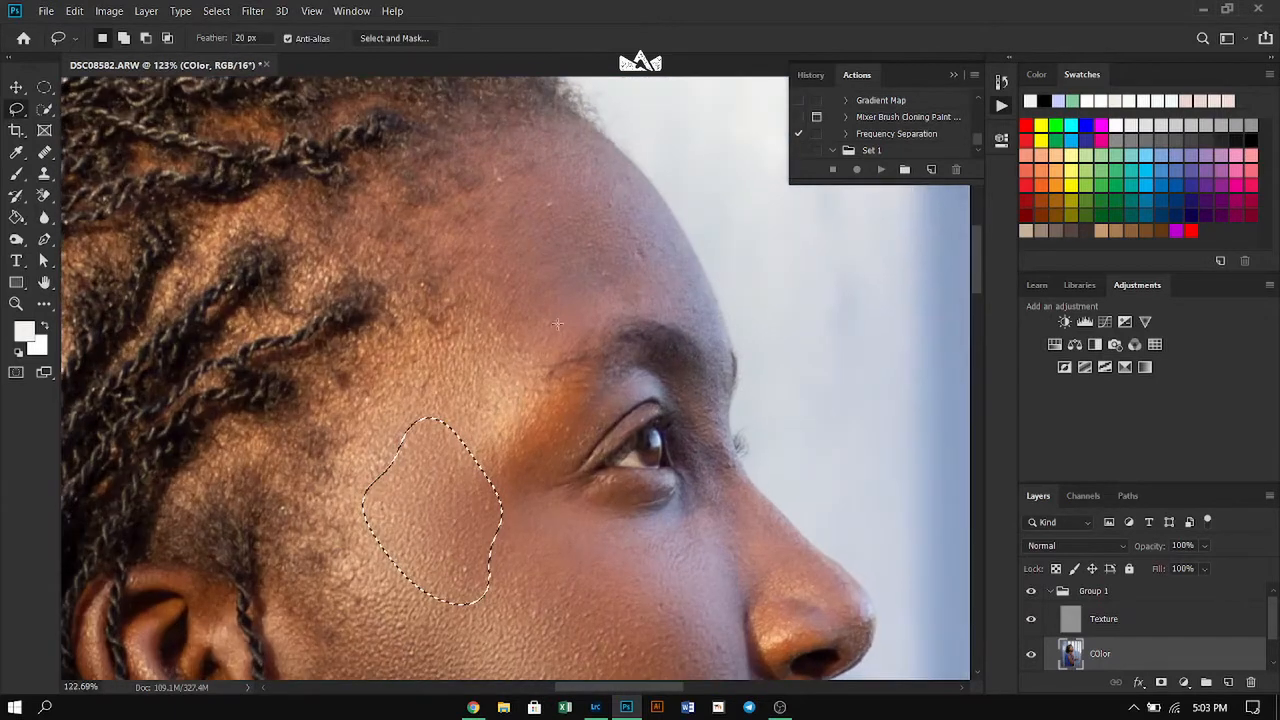
mouse_move(521, 351)
mouse_down()
mouse_move(573, 308)
mouse_move(689, 303)
mouse_move(695, 263)
mouse_move(637, 189)
mouse_move(596, 162)
mouse_move(550, 164)
mouse_move(508, 213)
mouse_move(518, 354)
mouse_up()
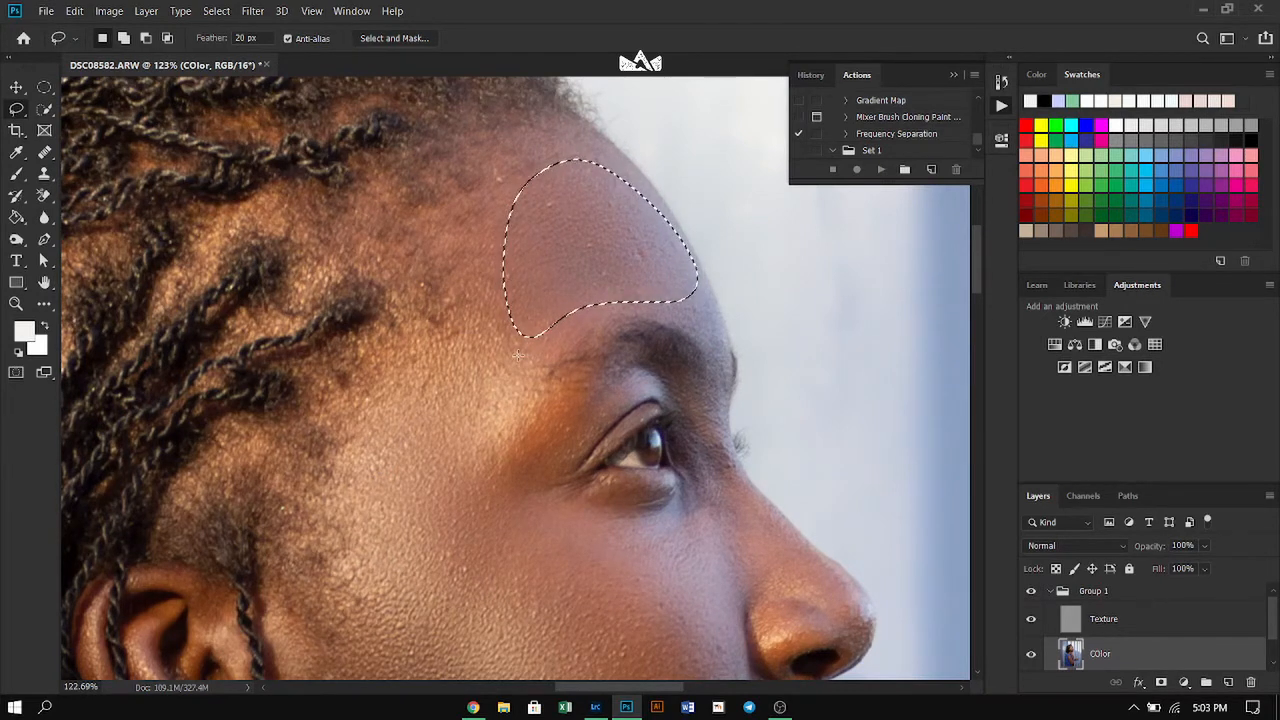
scroll(518, 354, down, 3)
scroll(446, 345, down, 2)
scroll(469, 245, up, 4)
key(ctrl+h)
Lasso the skin between the hairline and outer eyebrow, and a small patch in front of the ear, to smooth them with the same blur.
mouse_move(409, 349)
mouse_down()
mouse_move(502, 312)
mouse_move(480, 246)
mouse_move(455, 252)
mouse_up()
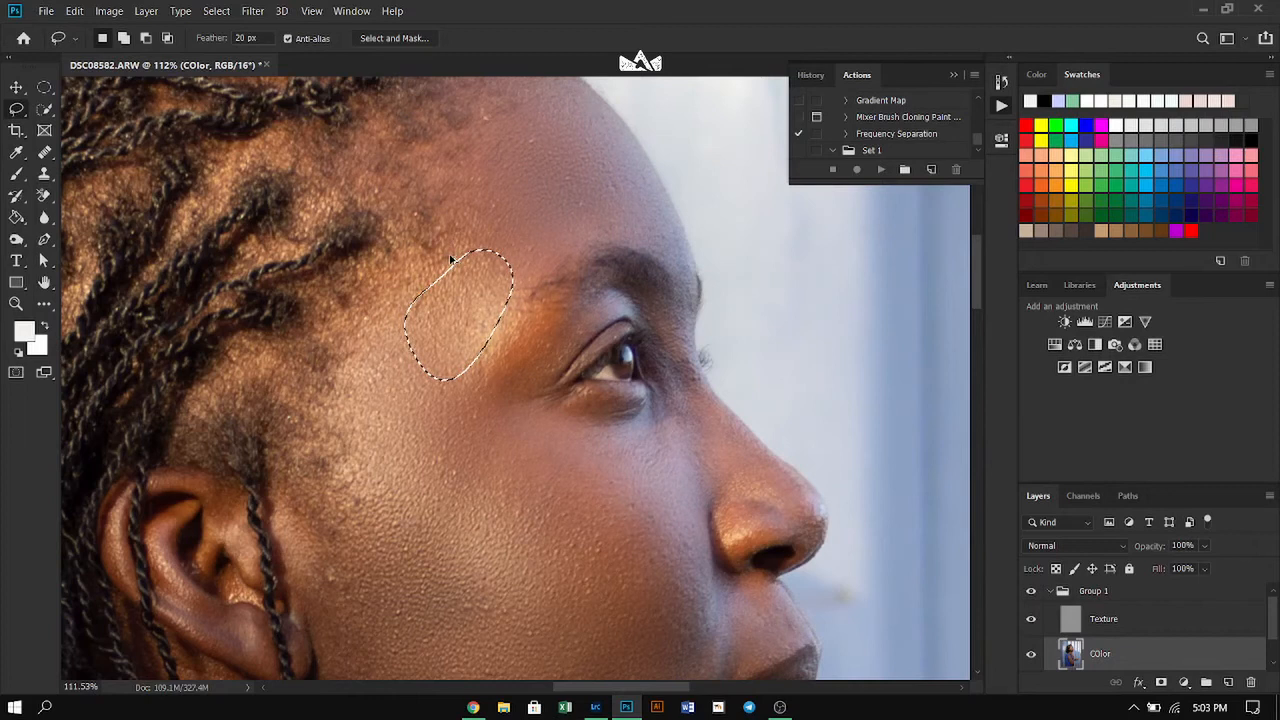
scroll(452, 255, down, 4)
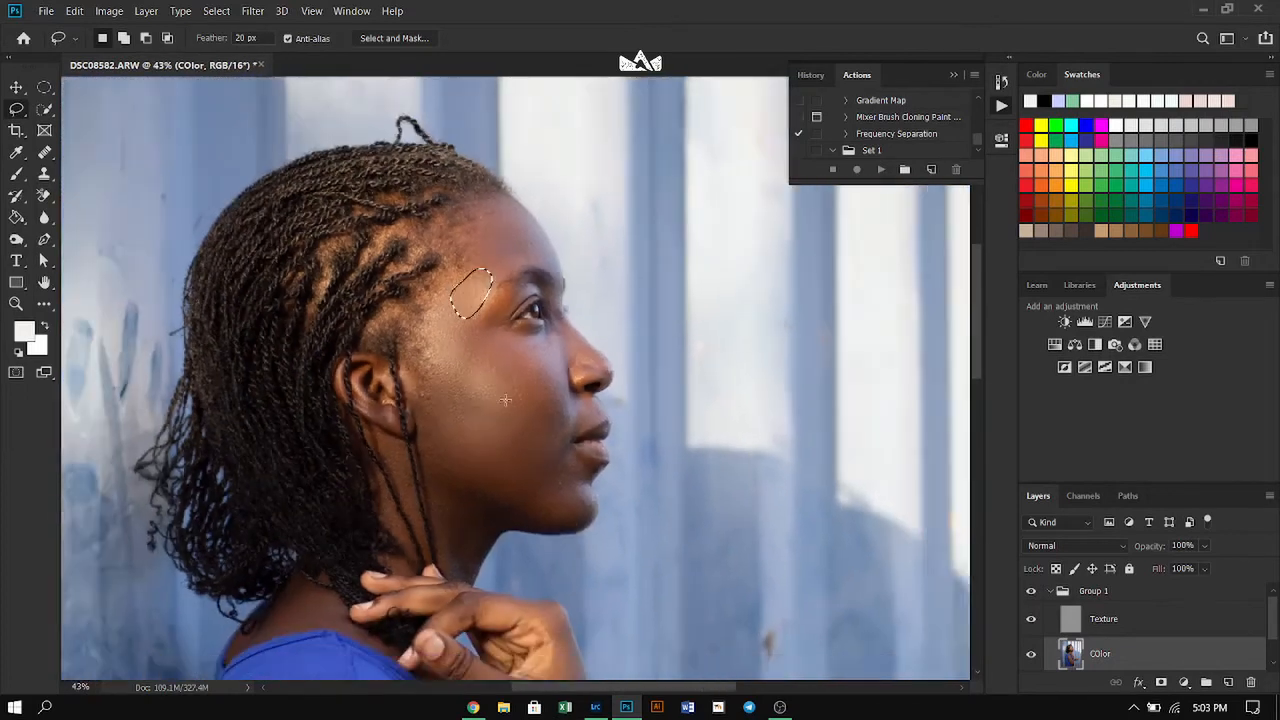
scroll(449, 514, up, 3)
scroll(428, 323, up, 3)
mouse_move(386, 246)
mouse_down()
mouse_move(397, 353)
mouse_move(430, 413)
mouse_move(430, 294)
mouse_up()
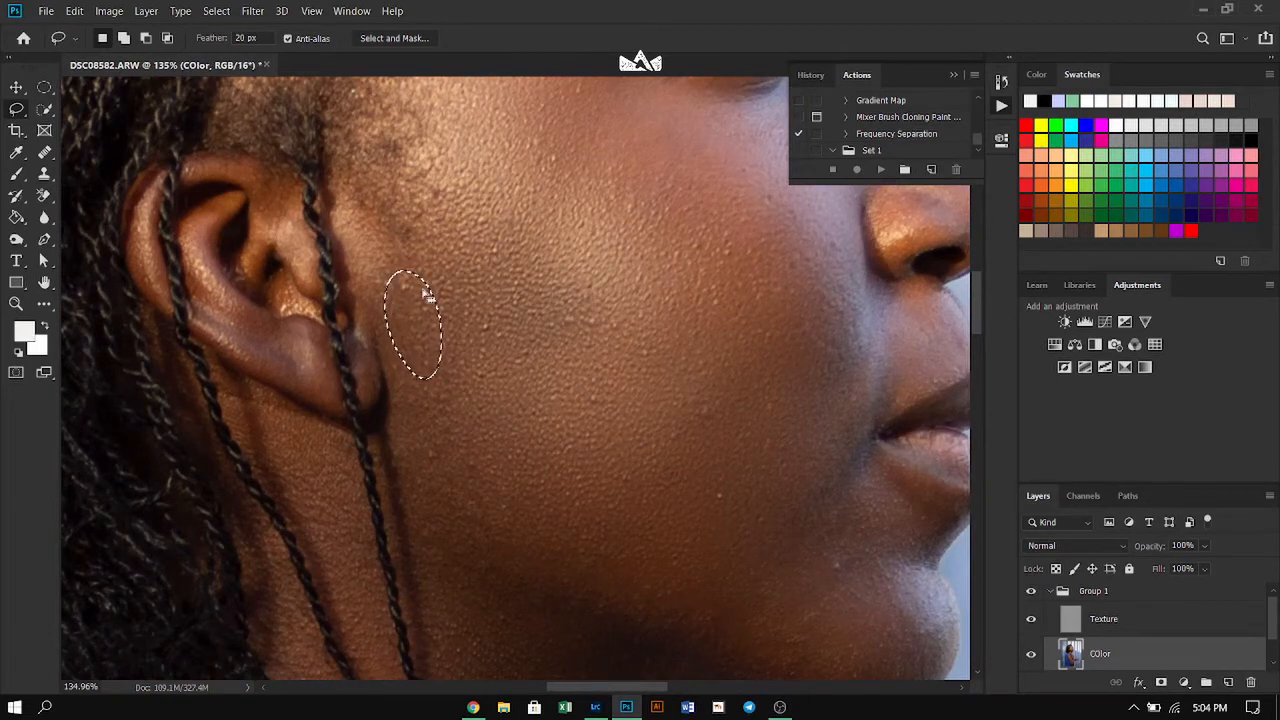
Draw a feathered Lasso selection over the chin below the mouth corner and reapply the last Gaussian Blur.
scroll(428, 295, down, 5)
scroll(490, 374, up, 6)
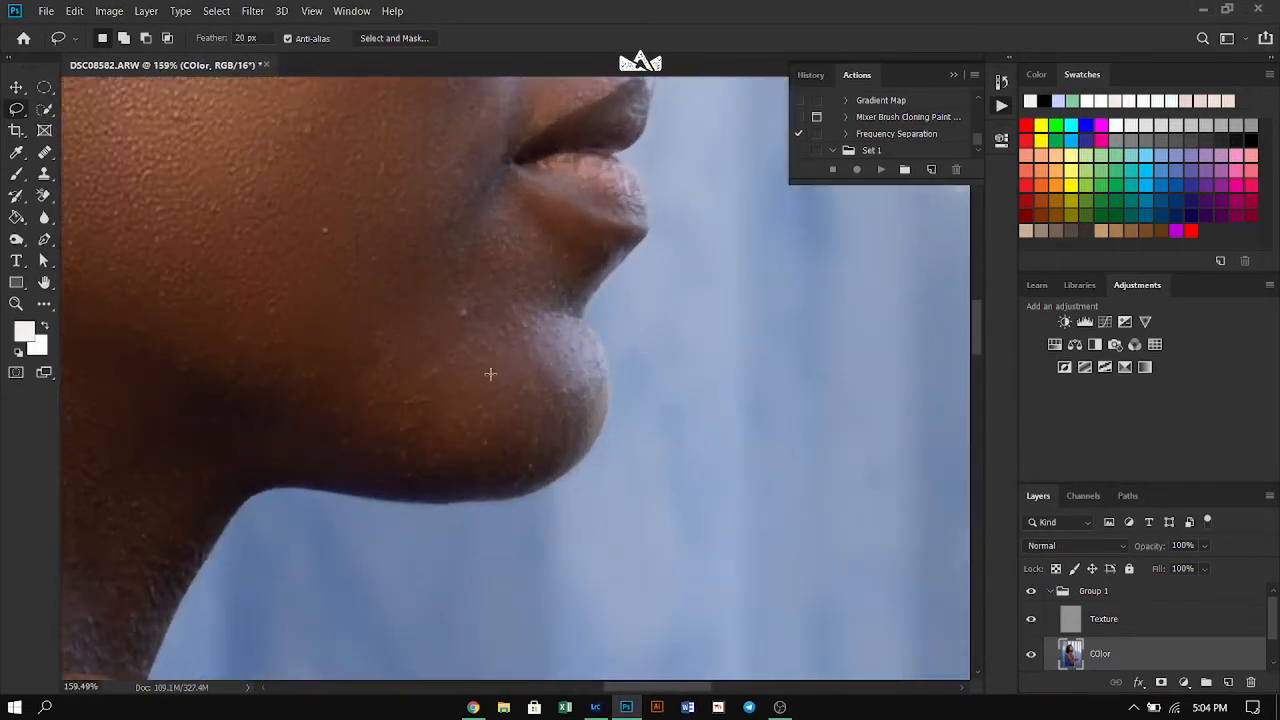
scroll(514, 347, up, 2)
scroll(585, 370, down, 2)
mouse_move(552, 345)
mouse_down()
mouse_move(528, 447)
mouse_move(440, 450)
mouse_move(356, 385)
mouse_move(337, 337)
mouse_move(345, 301)
mouse_move(438, 255)
mouse_move(546, 346)
mouse_up()
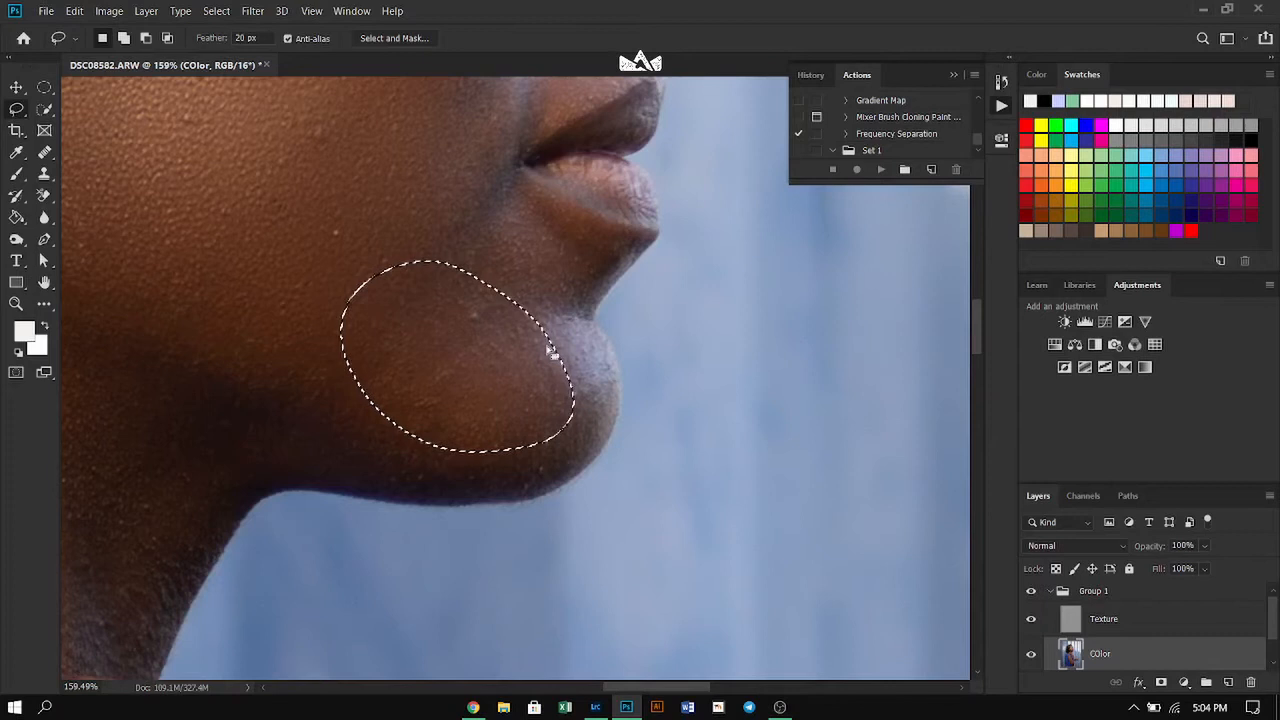
scroll(538, 400, down, 1)
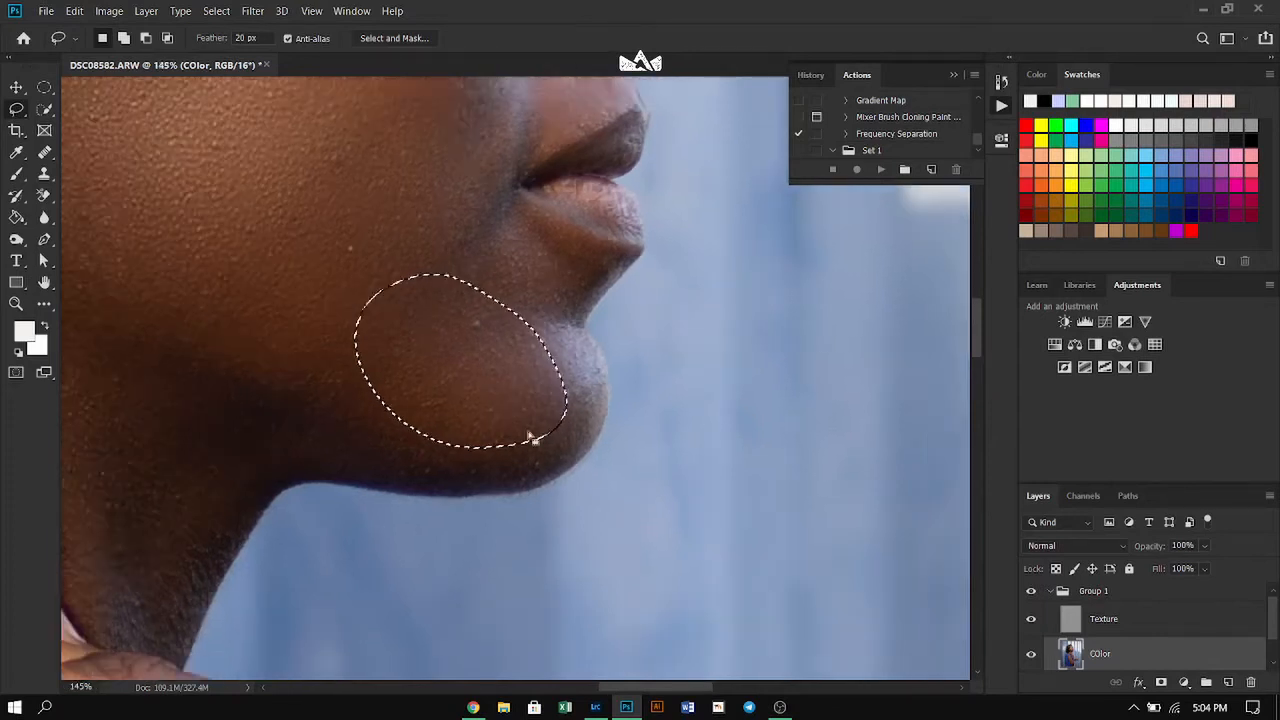
scroll(535, 438, down, 4)
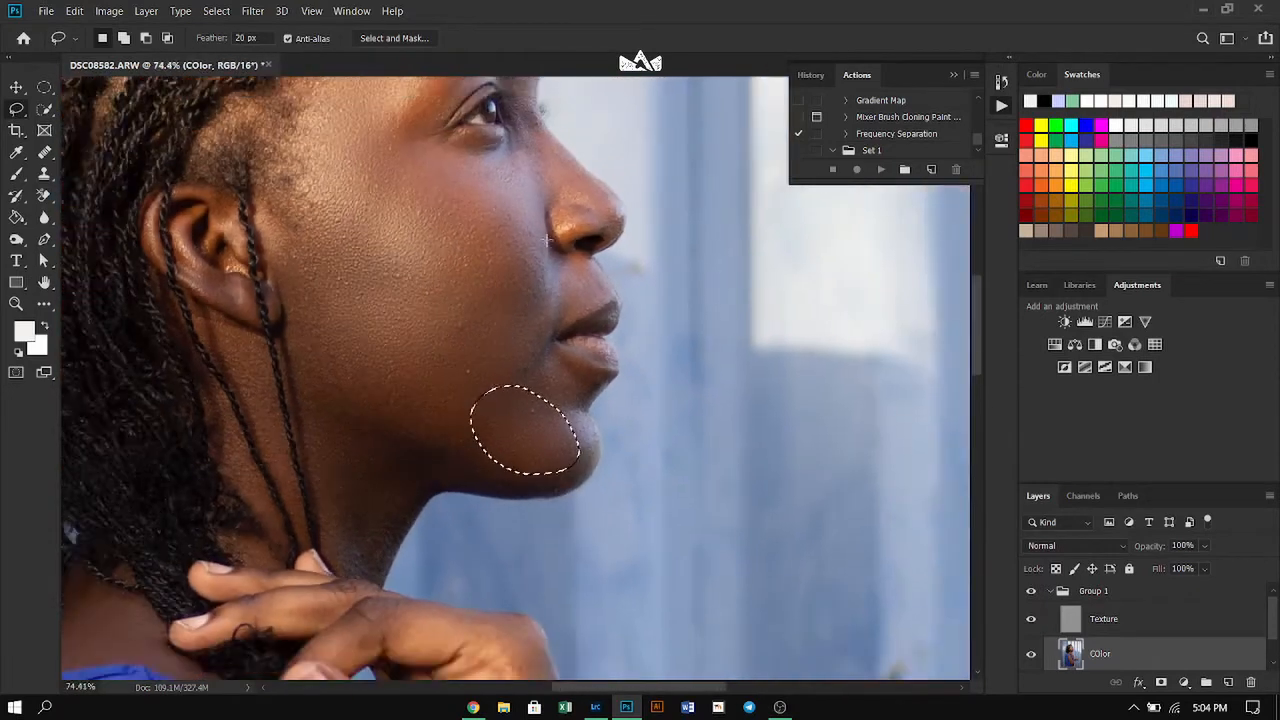
Lasso the skin between the nose and upper lip, redrawing the selection tighter, to smooth it with the same blur.
scroll(548, 240, up, 4)
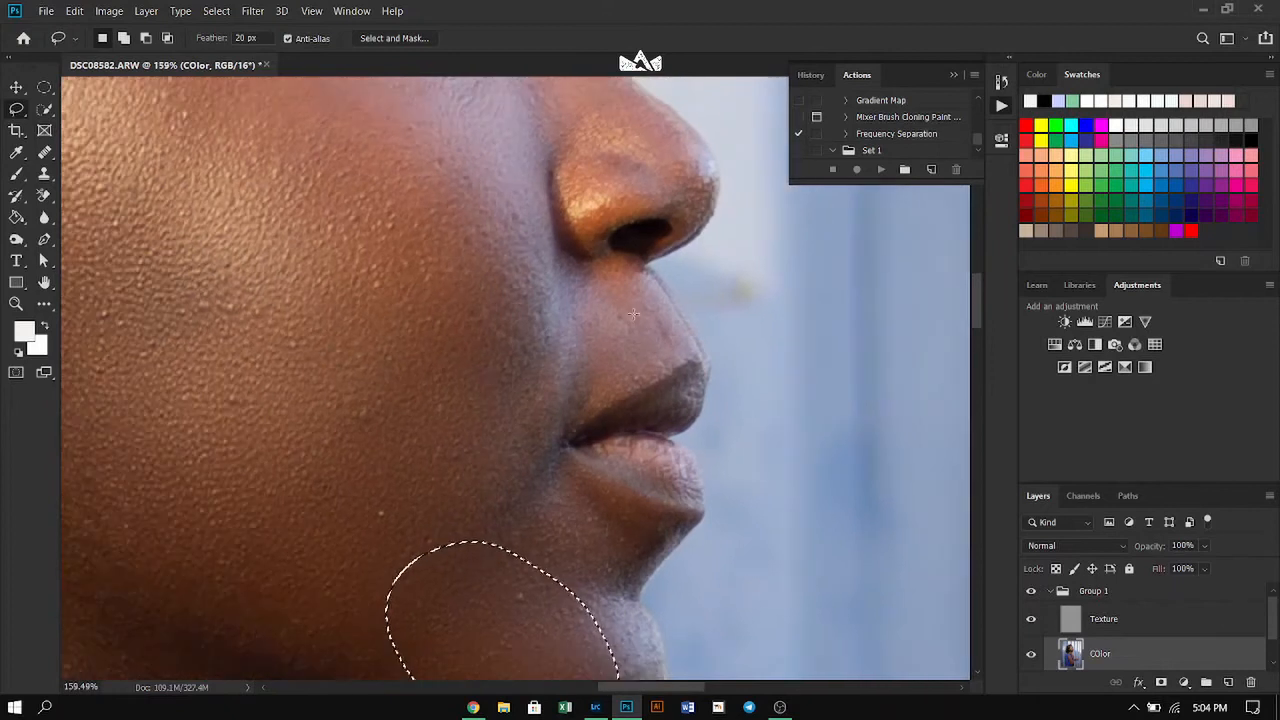
mouse_move(658, 335)
mouse_down()
mouse_move(613, 387)
mouse_move(574, 398)
mouse_move(550, 336)
mouse_move(571, 287)
mouse_move(652, 322)
mouse_up()
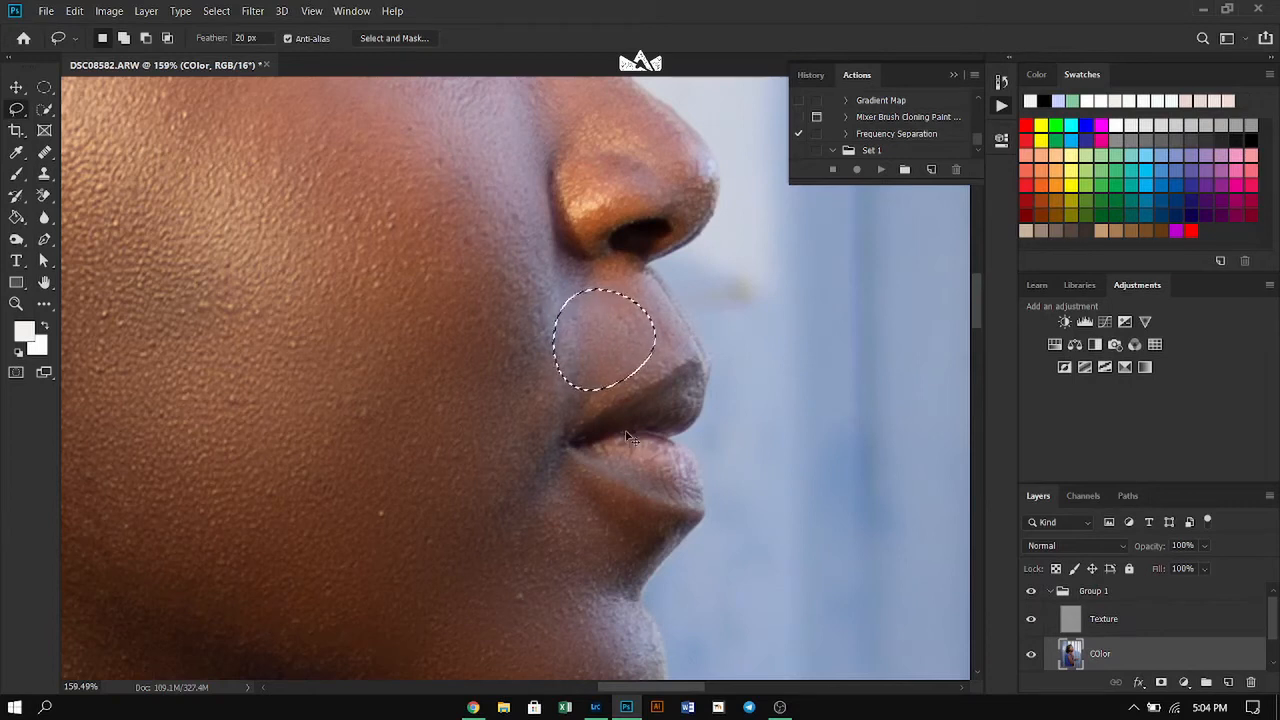
mouse_move(578, 277)
mouse_down()
mouse_move(601, 343)
mouse_move(584, 404)
mouse_move(669, 361)
mouse_move(671, 336)
mouse_move(578, 278)
mouse_up()
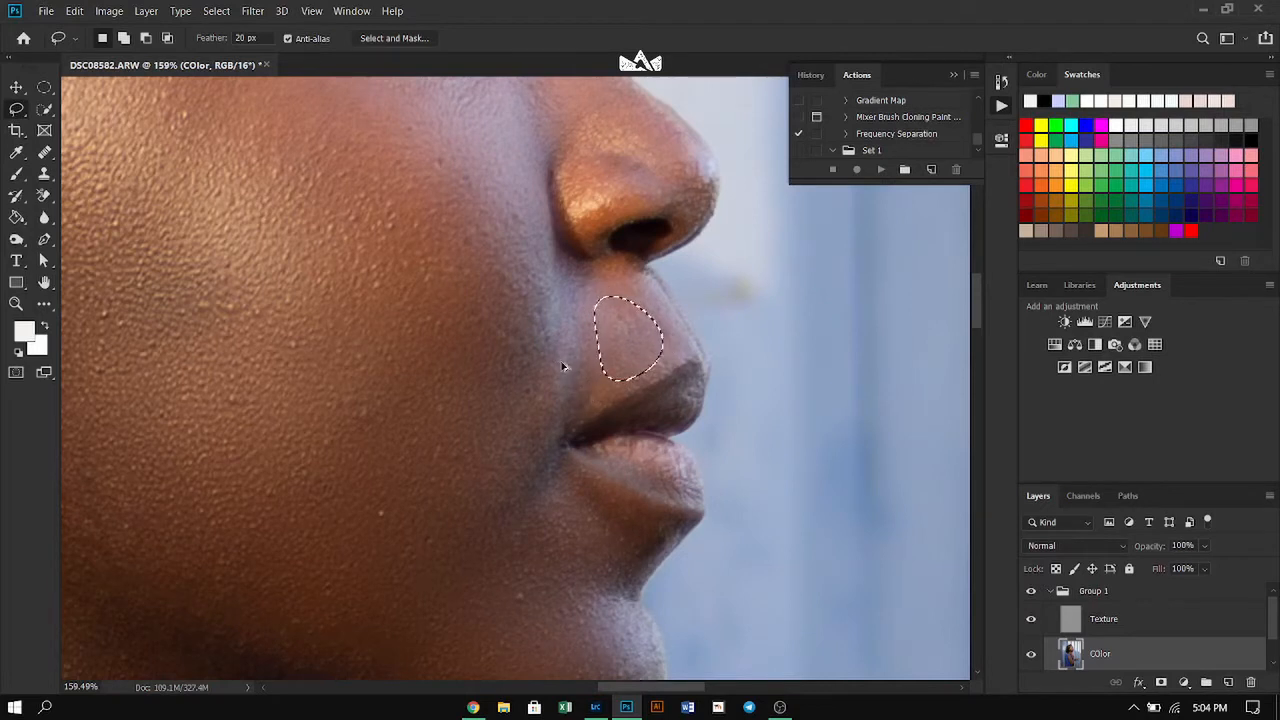
Draw a feathered Lasso selection along the side of the nose from the bridge to near the tip.
scroll(550, 390, down, 5)
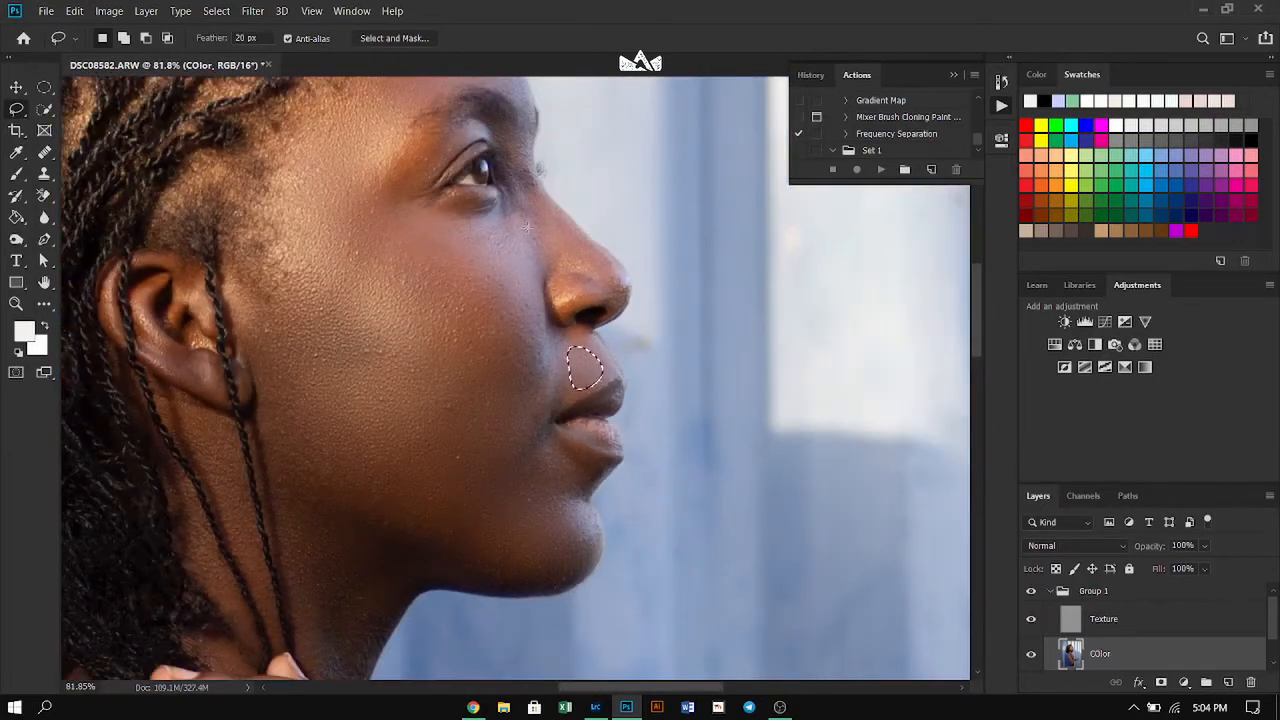
scroll(532, 244, up, 3)
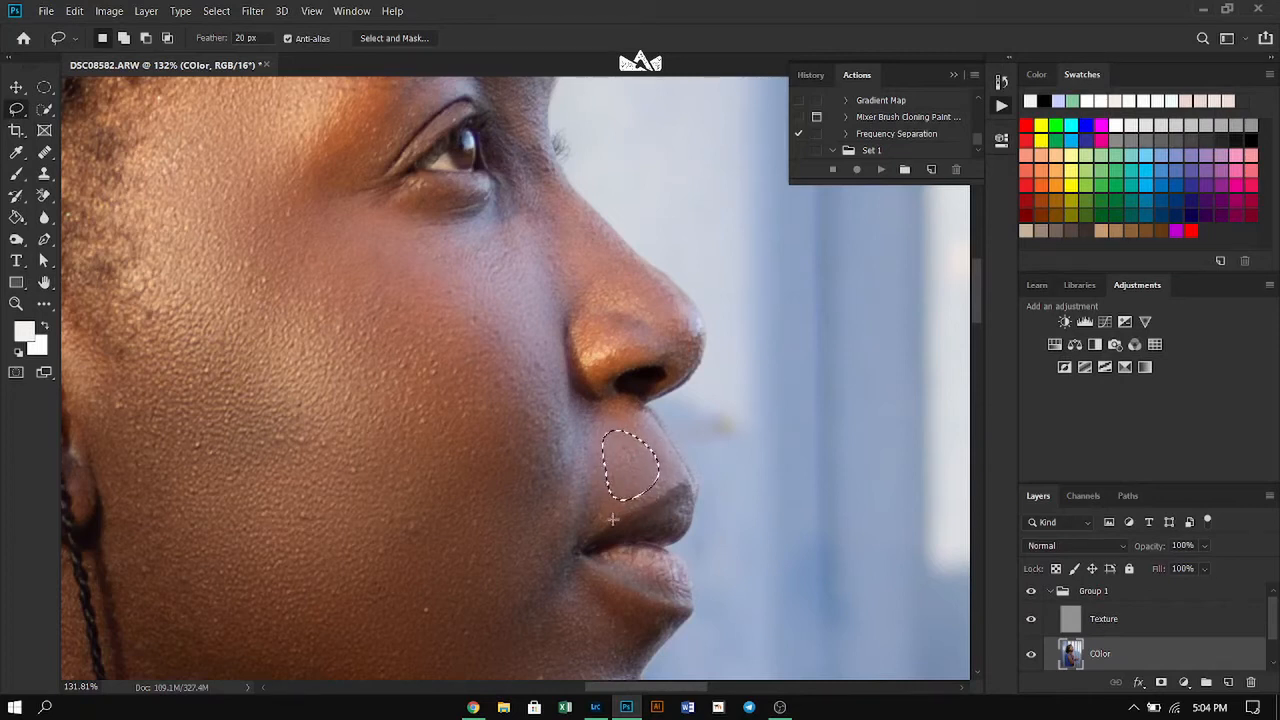
scroll(664, 474, down, 5)
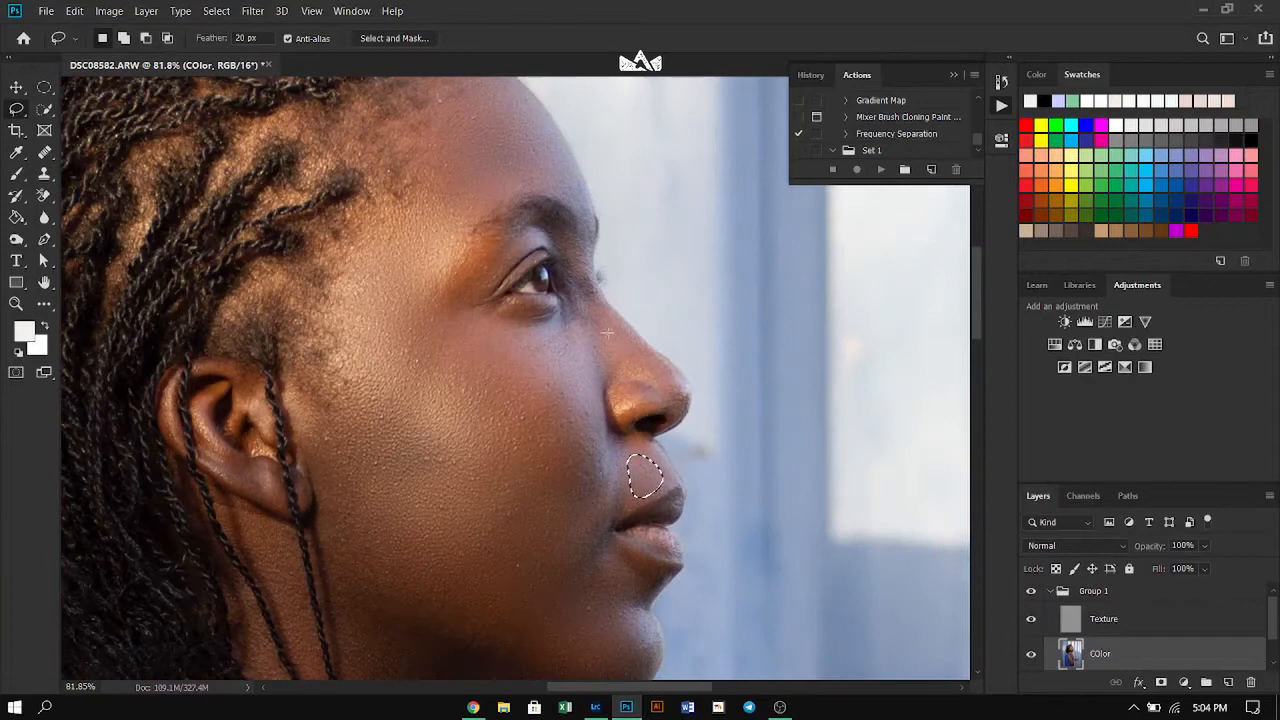
scroll(618, 330, up, 6)
scroll(620, 510, down, 6)
scroll(556, 436, up, 4)
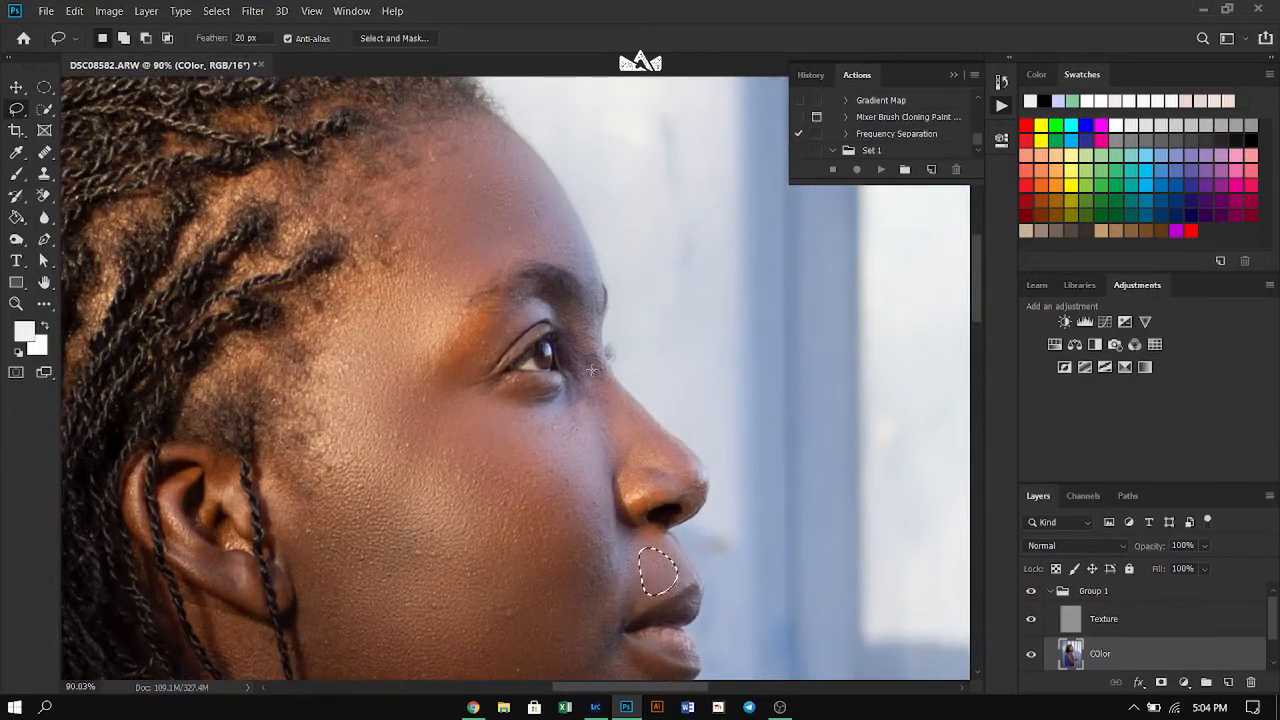
scroll(554, 417, down, 2)
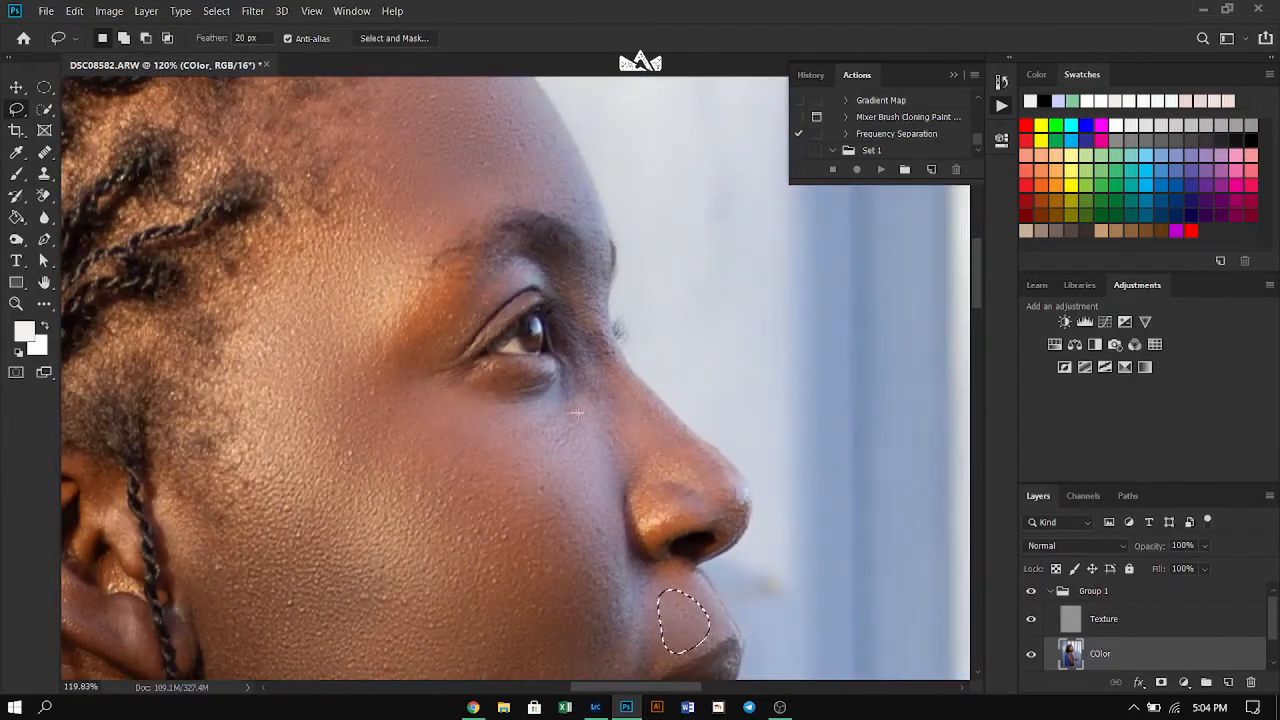
scroll(598, 288, up, 3)
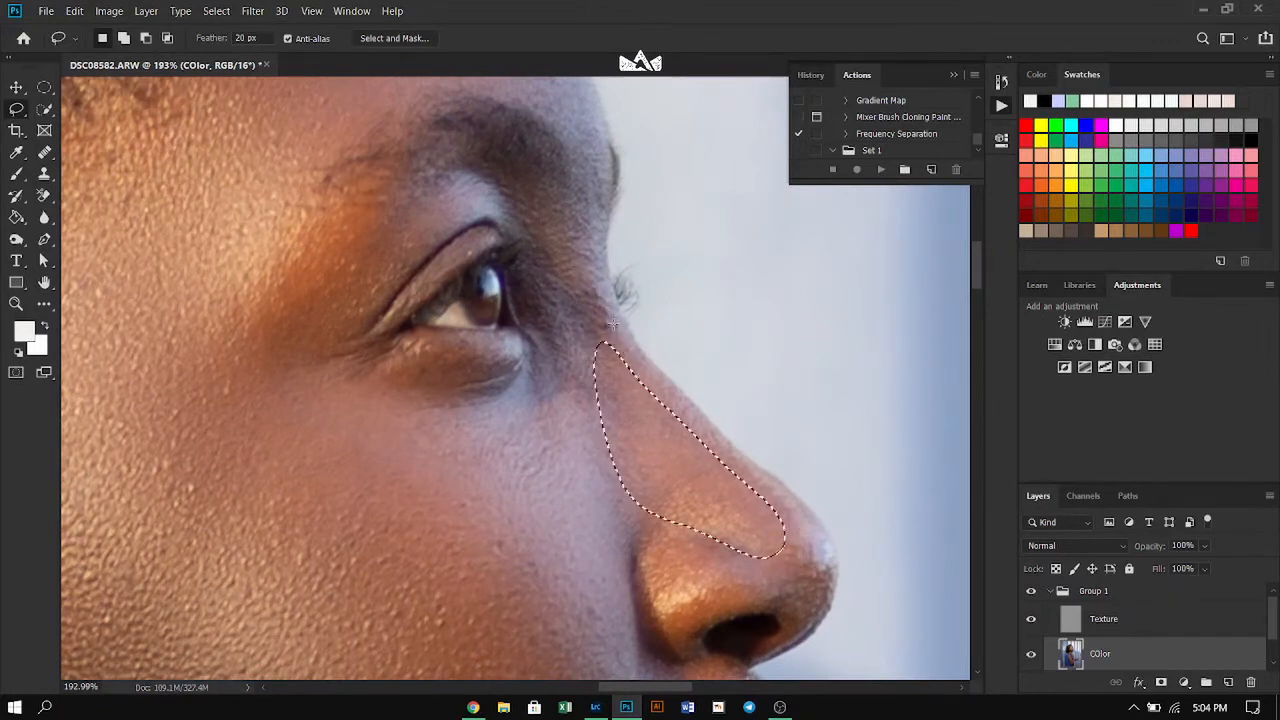
Apply a Gaussian Blur with a 6.0 px radius to the selected nose area on the COlor layer.
click(263, 9)
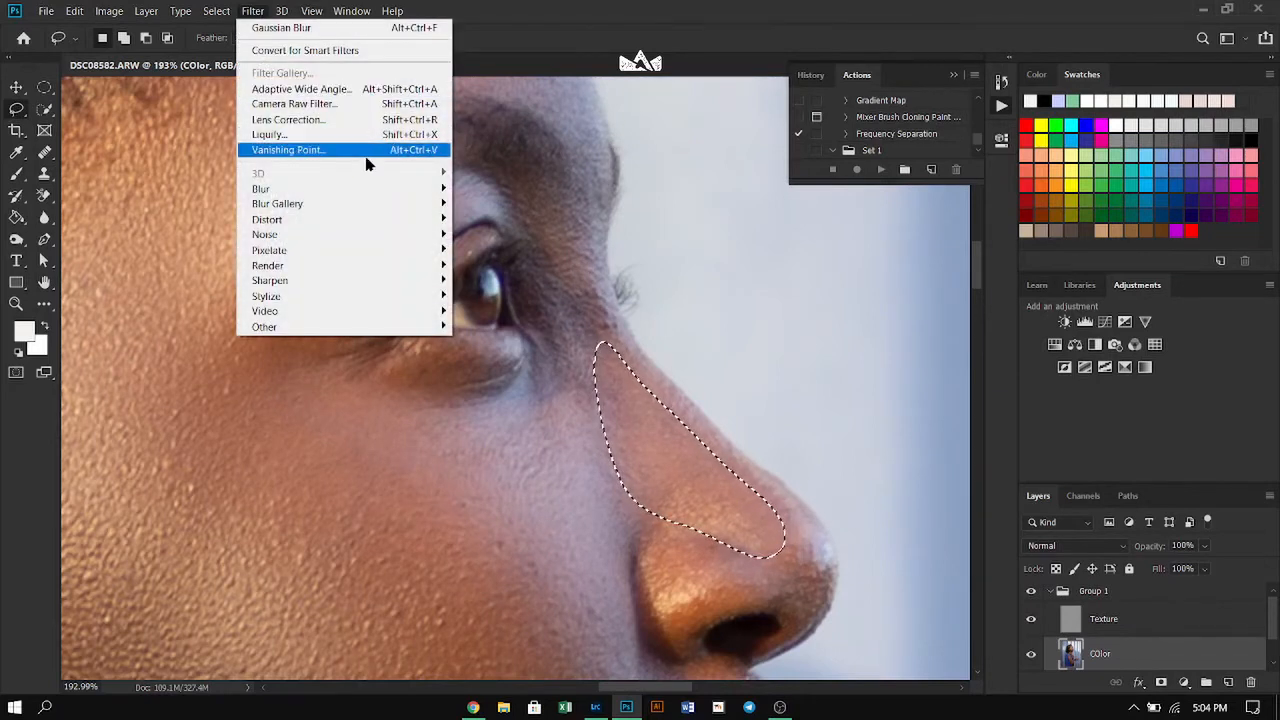
mouse_move(395, 190)
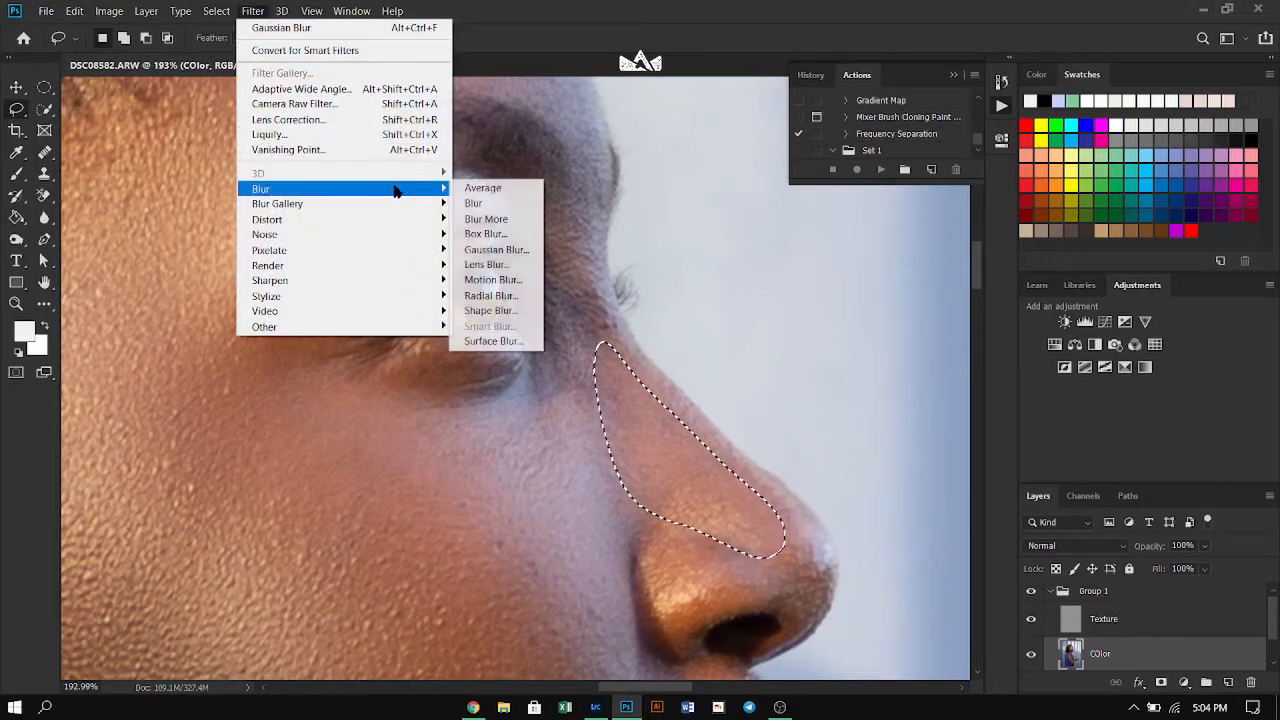
click(495, 249)
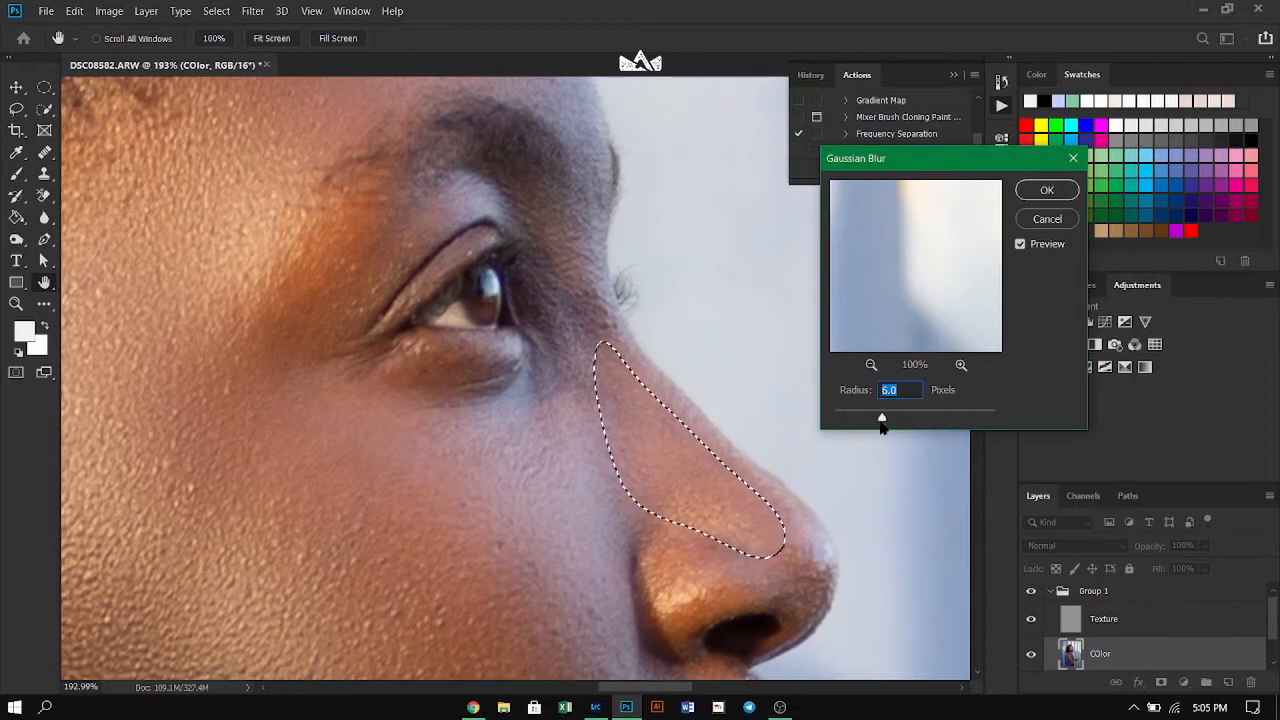
click(1060, 190)
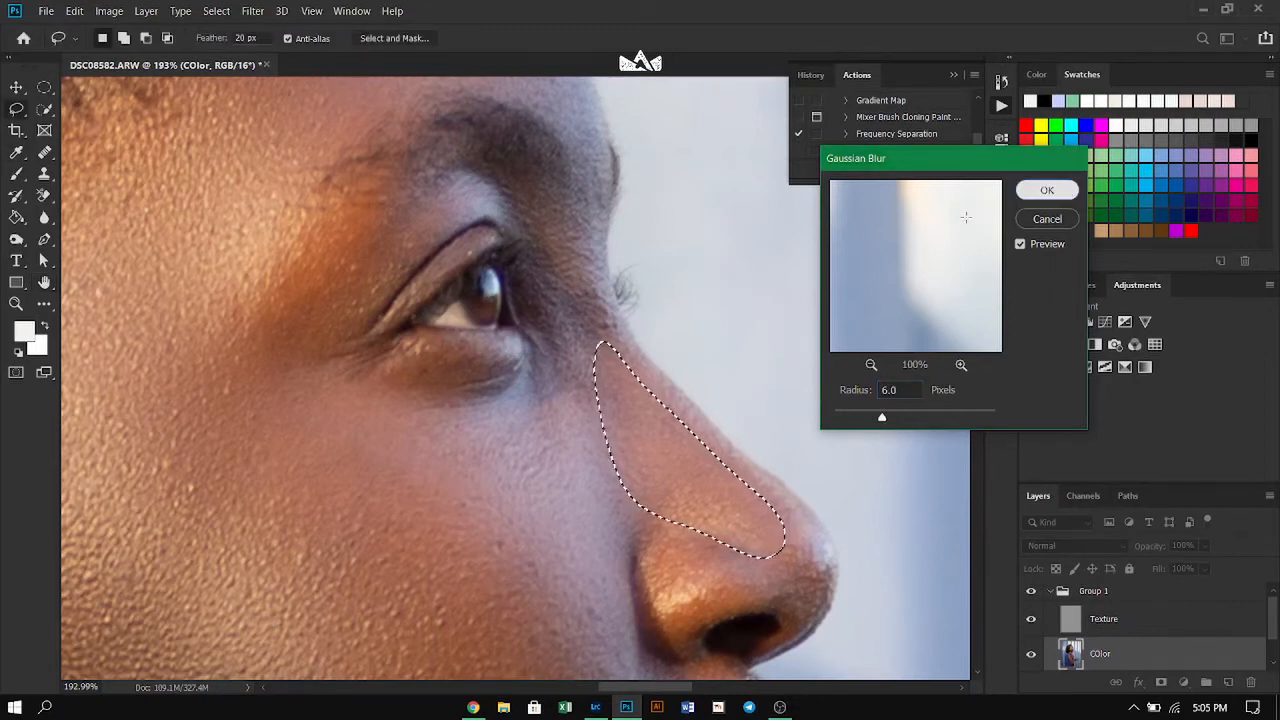
scroll(512, 336, down, 8)
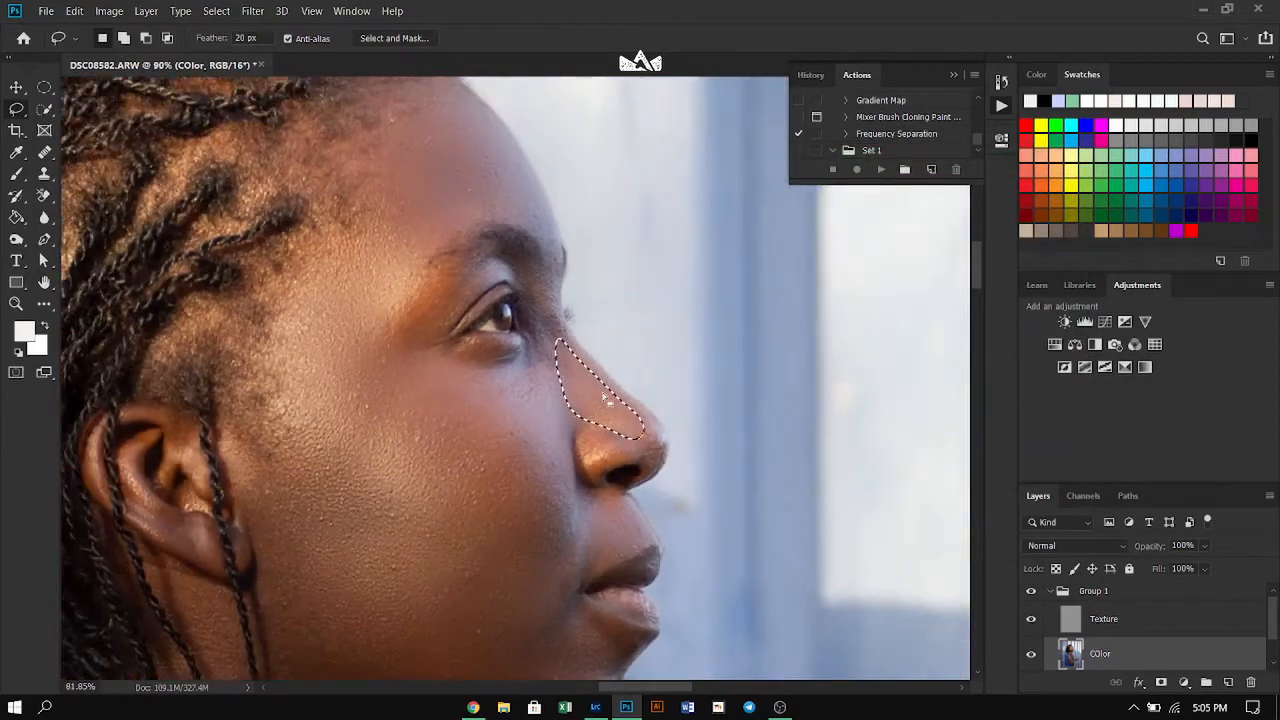
scroll(491, 238, down, 6)
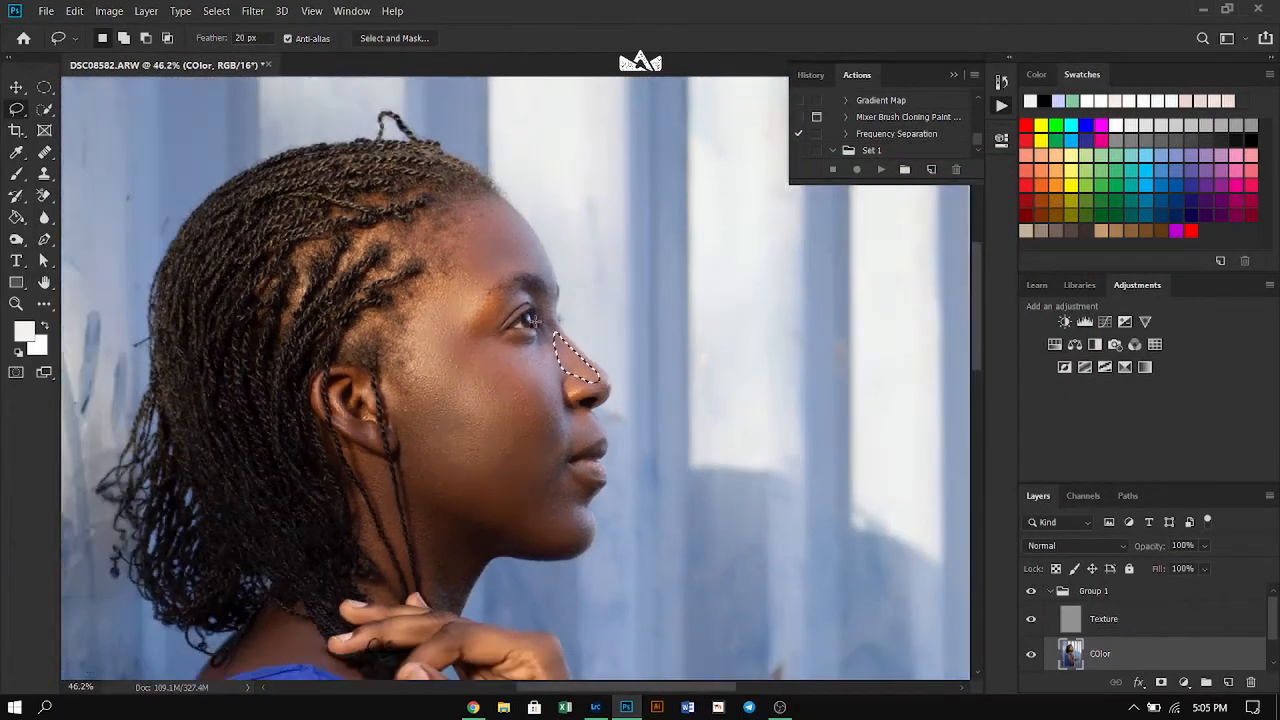
Draw a feathered Lasso selection down the front half of the upper arm, from below the shoulder toward the elbow.
scroll(489, 574, up, 5)
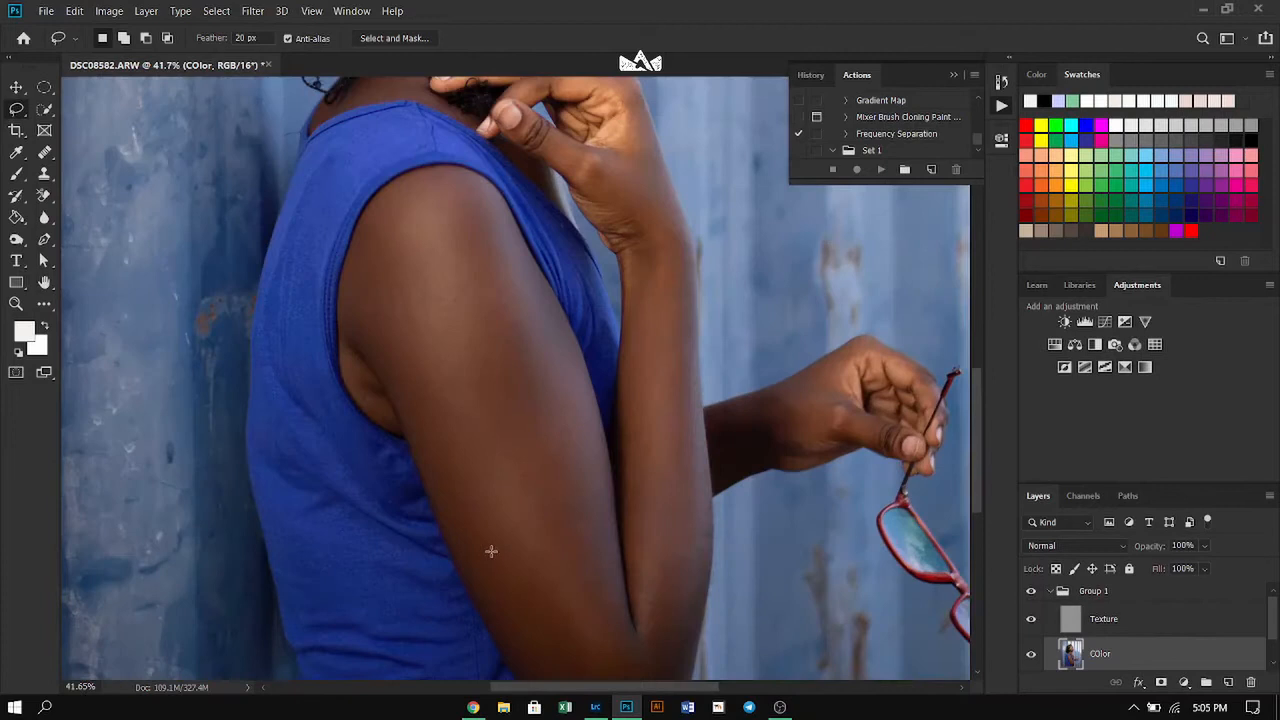
scroll(436, 237, up, 3)
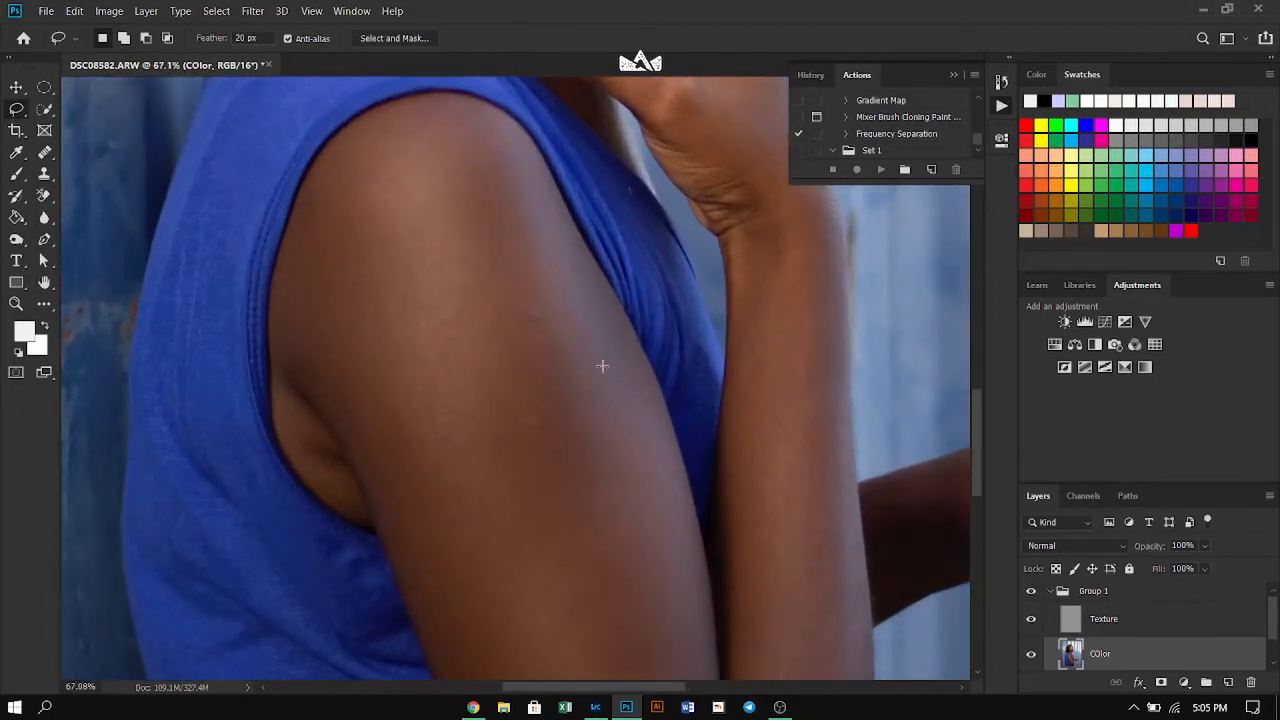
drag(475, 488, 610, 663)
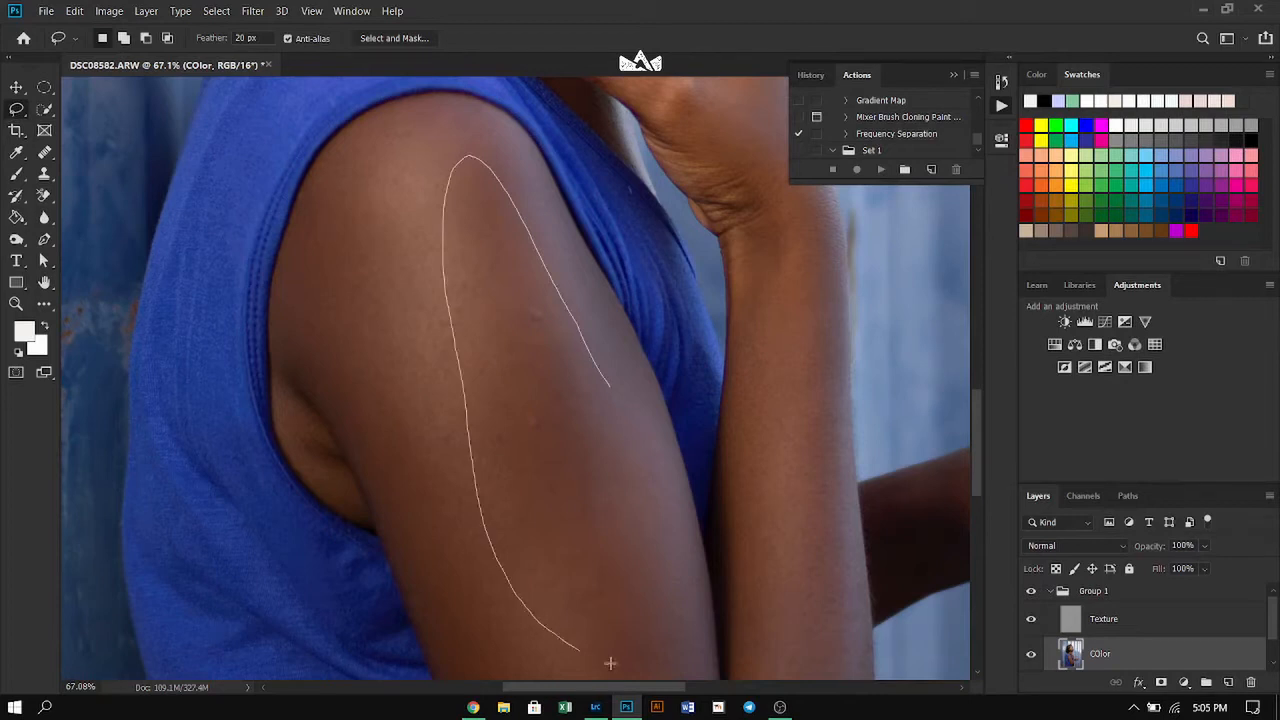
drag(614, 391, 615, 393)
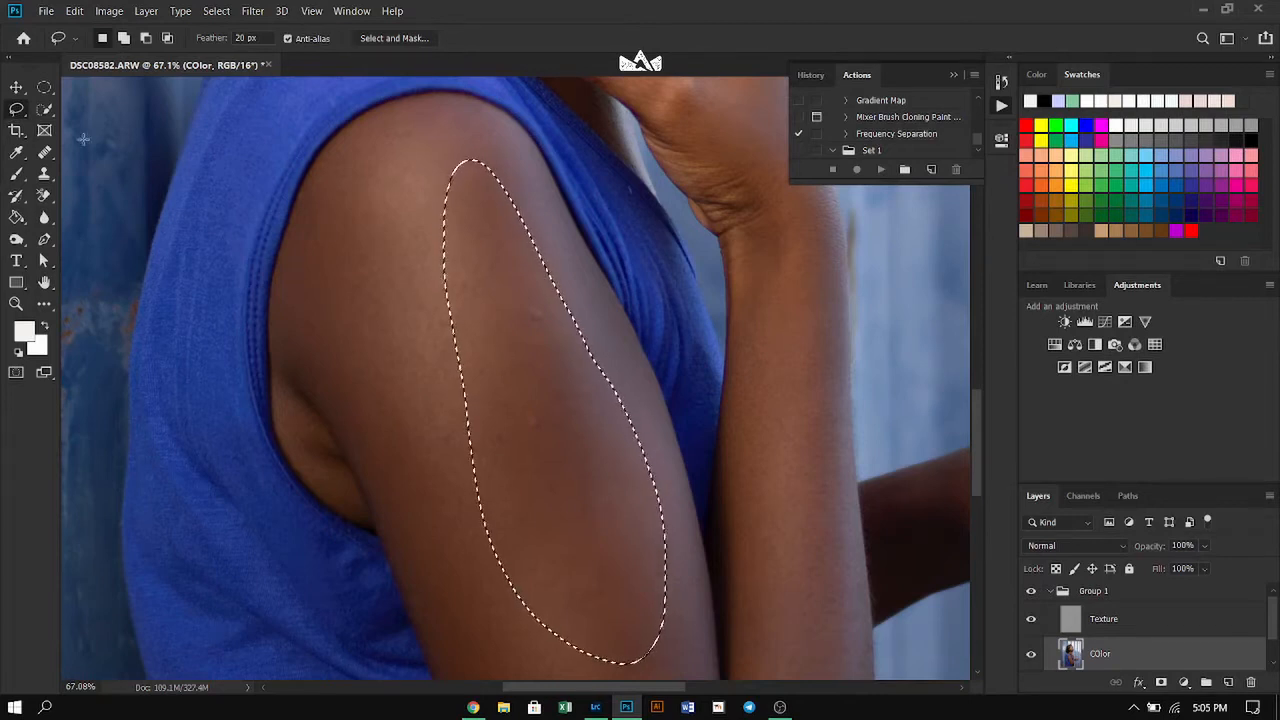
Apply a Gaussian Blur with an 8.6 px radius to the selected upper-arm area on the COlor layer.
click(253, 11)
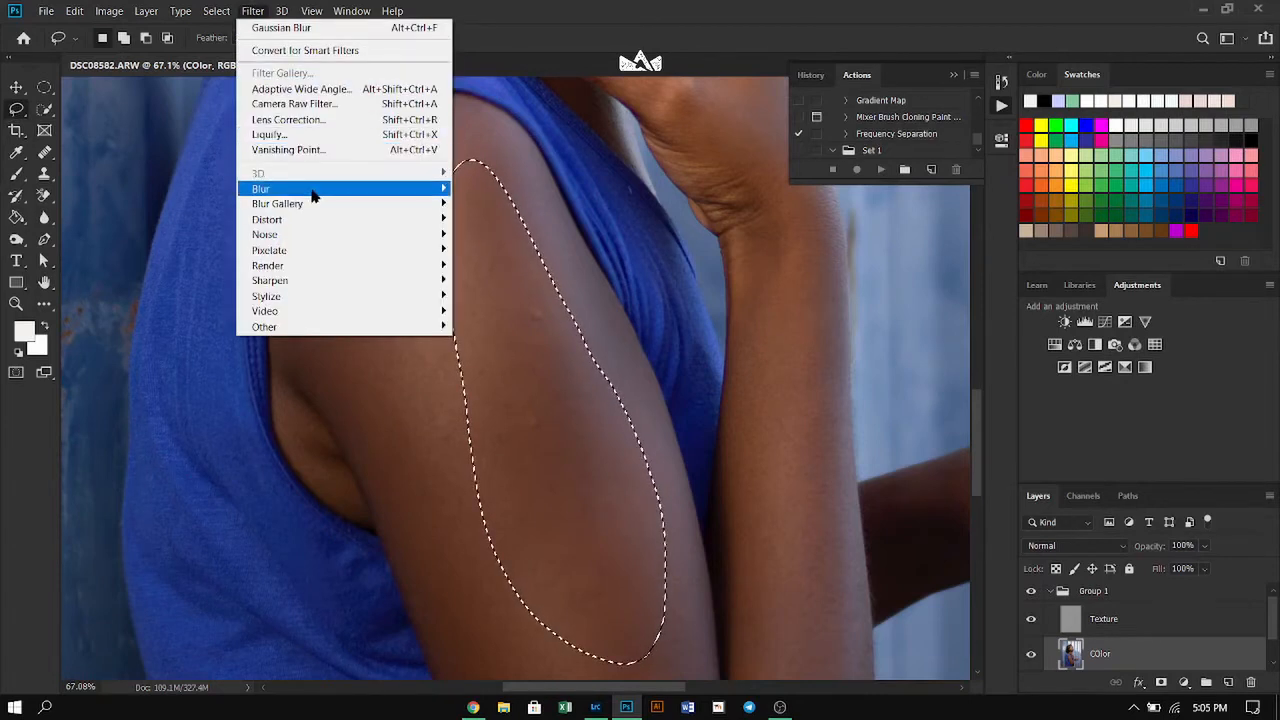
click(495, 250)
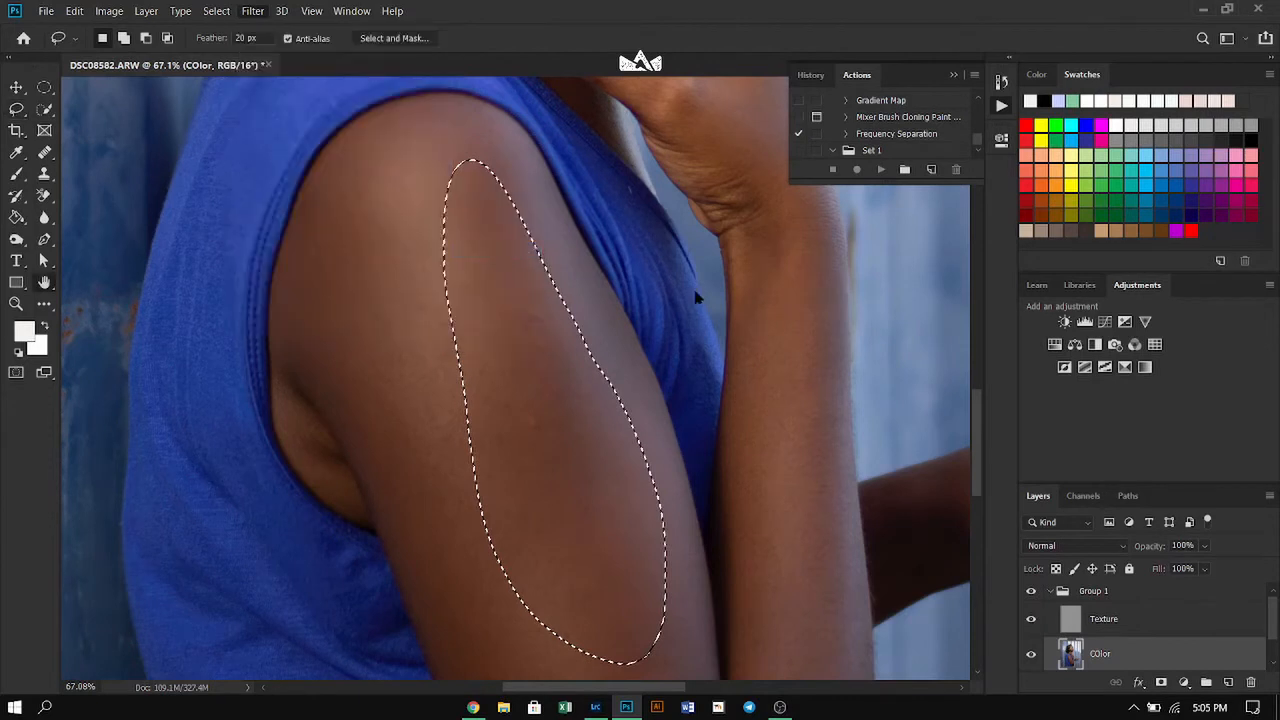
text(15)
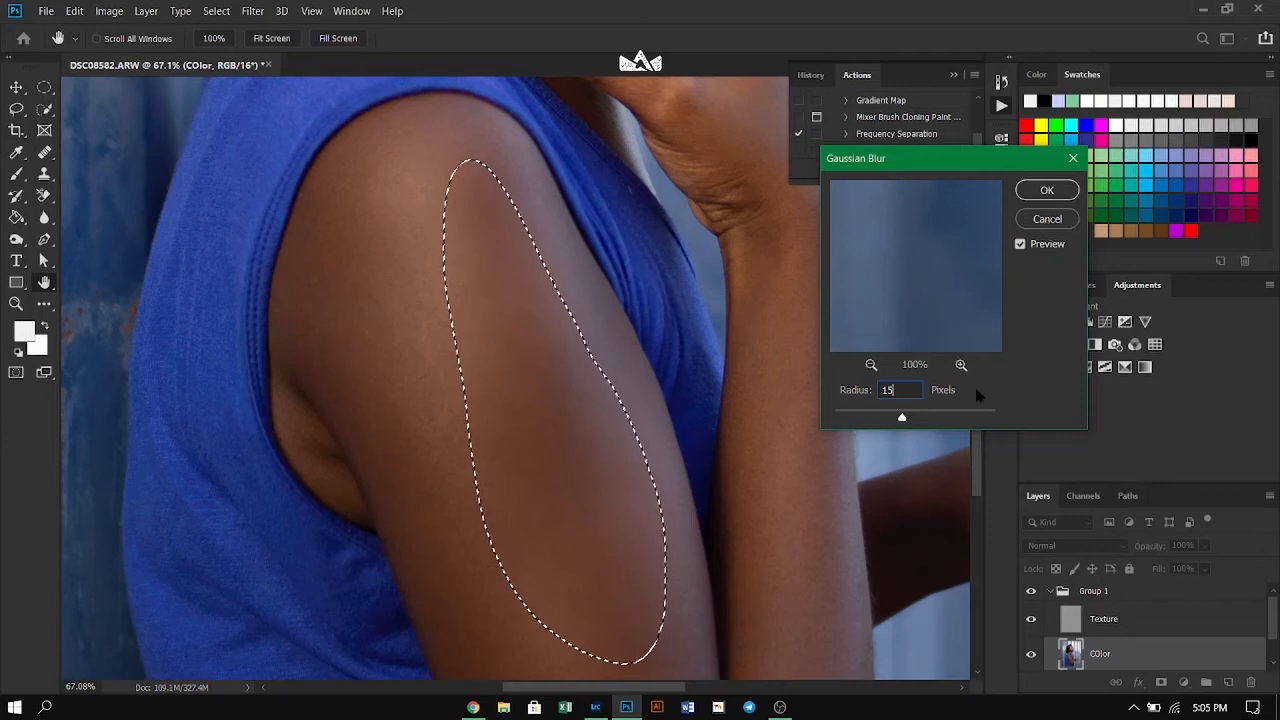
drag(902, 418, 894, 420)
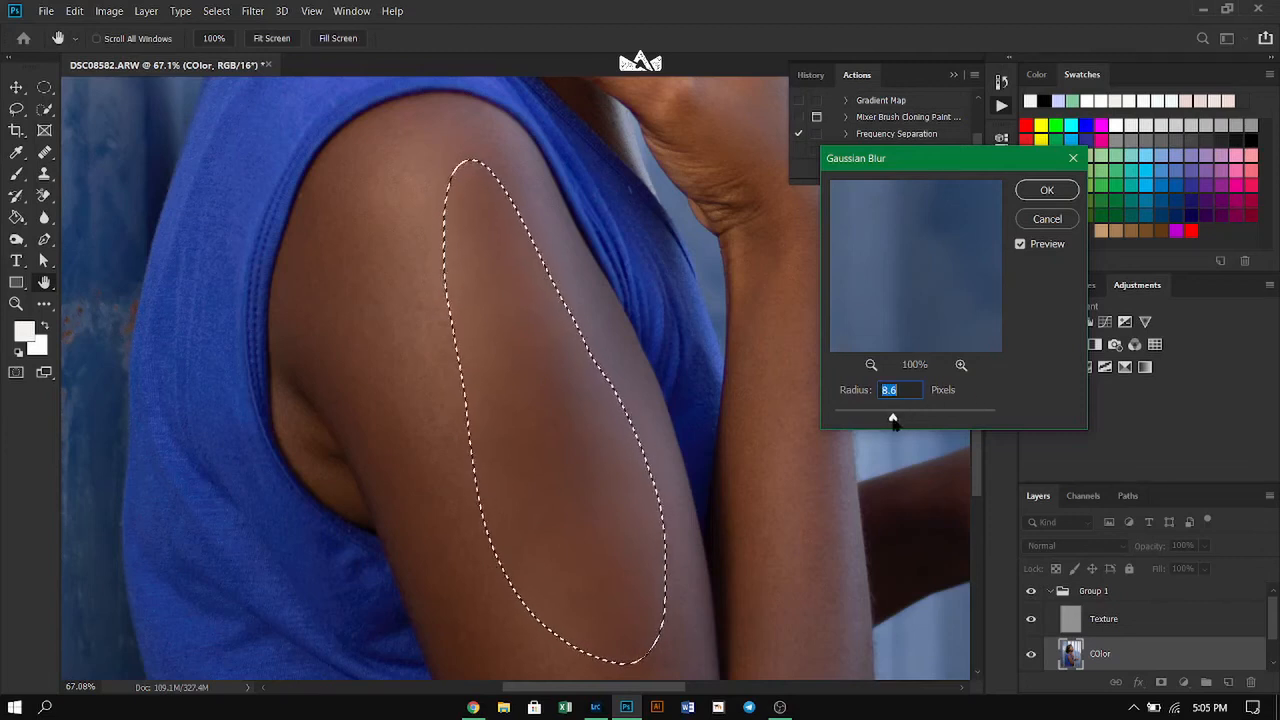
click(1040, 190)
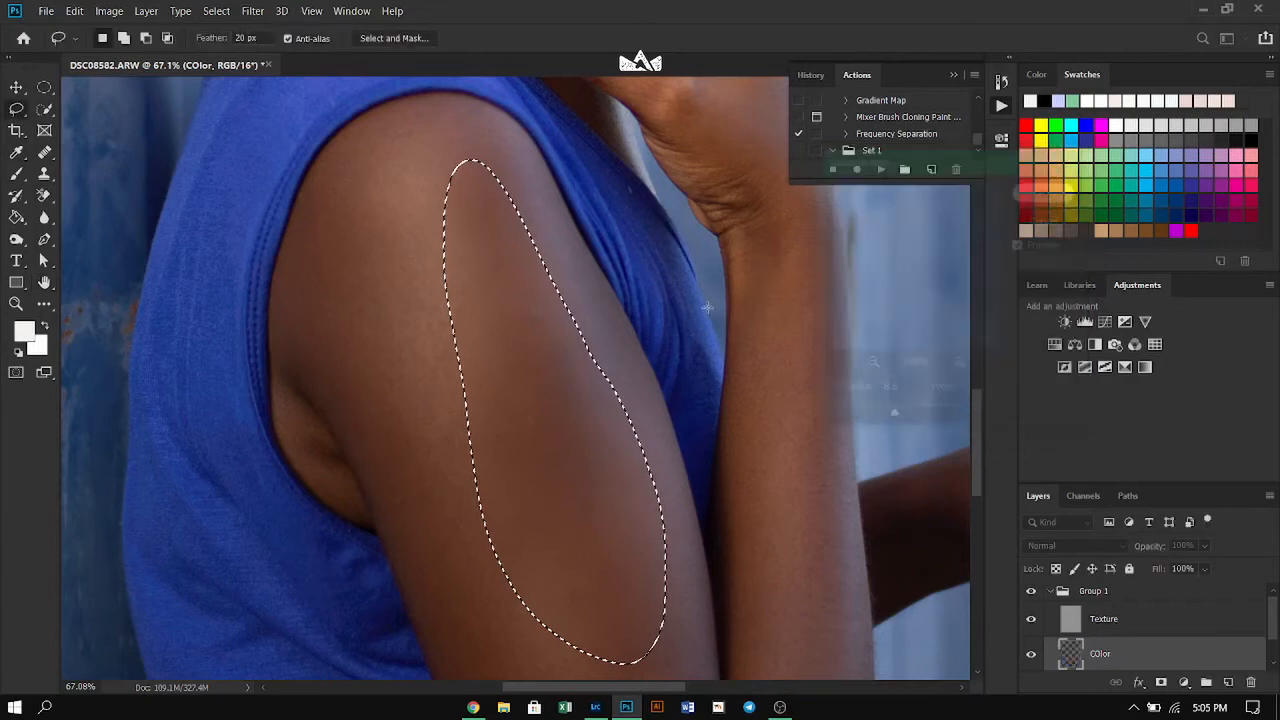
Deselect, lasso a long strip down the back half of the upper arm, and smooth it with the same blur.
scroll(573, 222, down, 2)
key(ctrl+d)
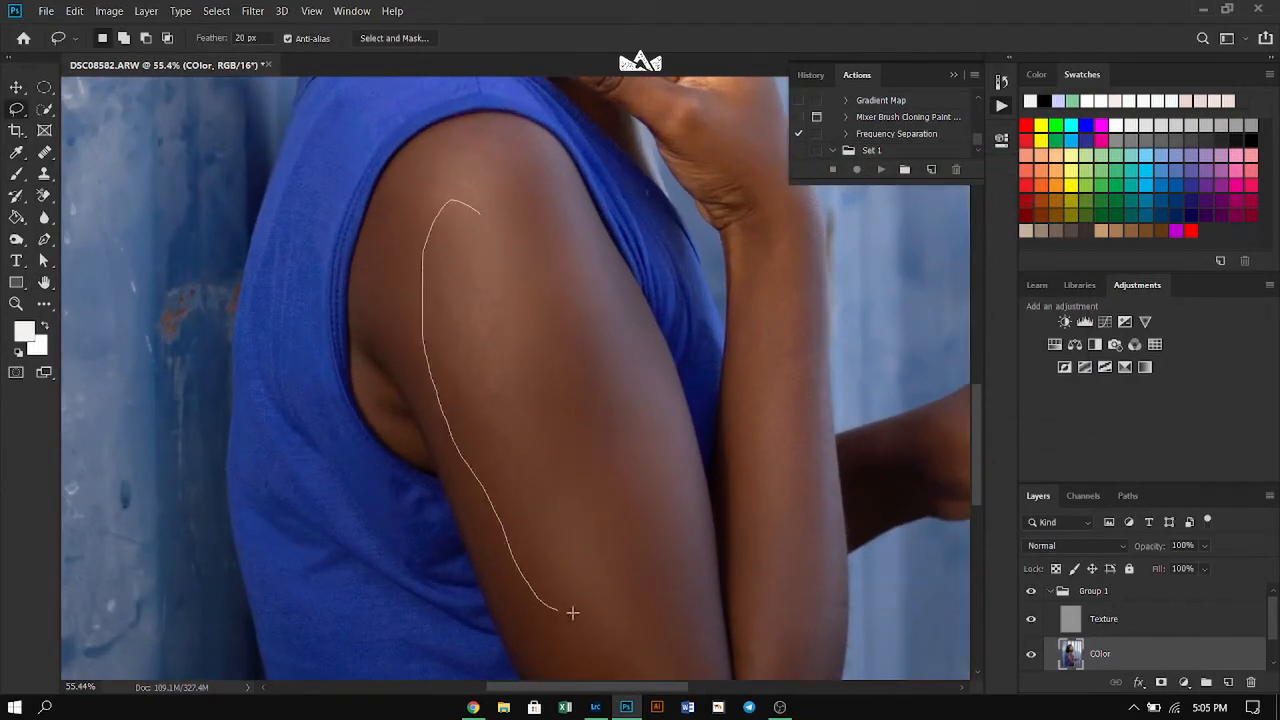
mouse_move(547, 486)
mouse_down()
mouse_move(506, 227)
mouse_move(470, 203)
mouse_up()
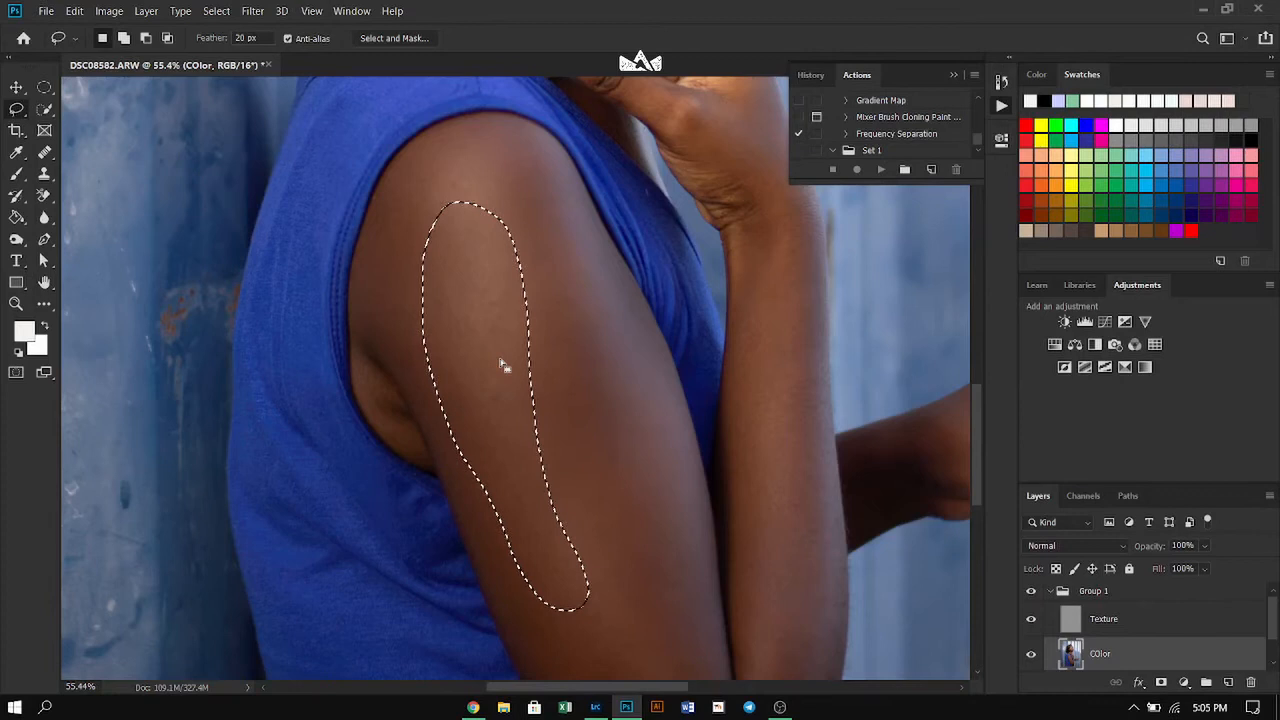
scroll(500, 366, down, 3)
Lasso the lower part of the upper arm just above the elbow and reapply the last Gaussian Blur.
scroll(470, 360, up, 3)
drag(706, 449, 594, 247)
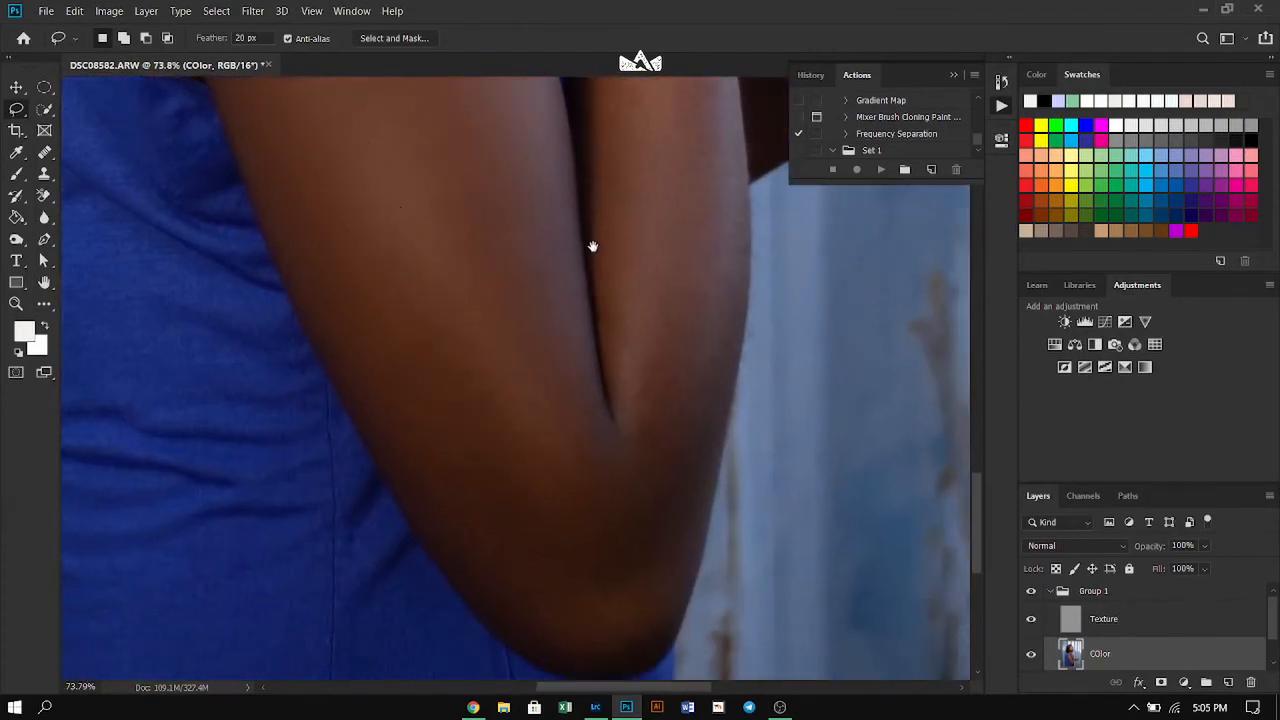
mouse_move(462, 215)
mouse_down()
mouse_move(505, 268)
mouse_move(565, 463)
mouse_up()
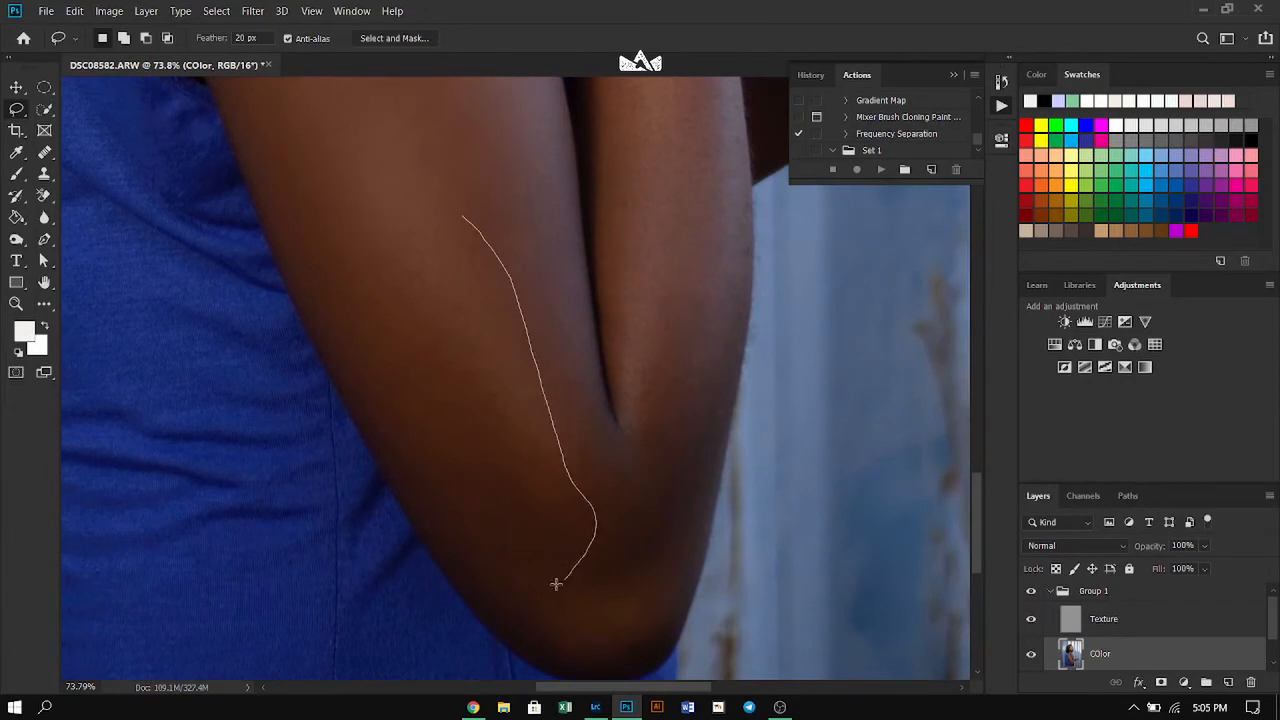
drag(466, 221, 463, 218)
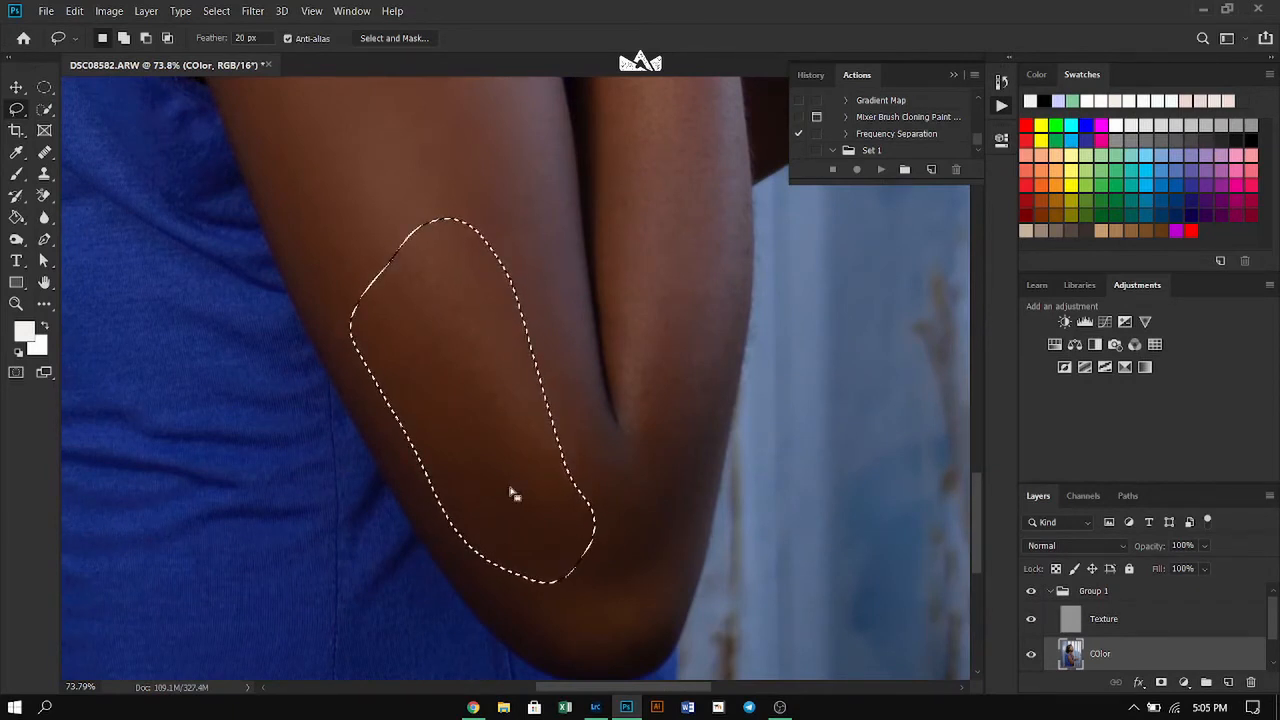
scroll(525, 555, down, 3)
scroll(504, 373, up, 5)
scroll(504, 373, down, 3)
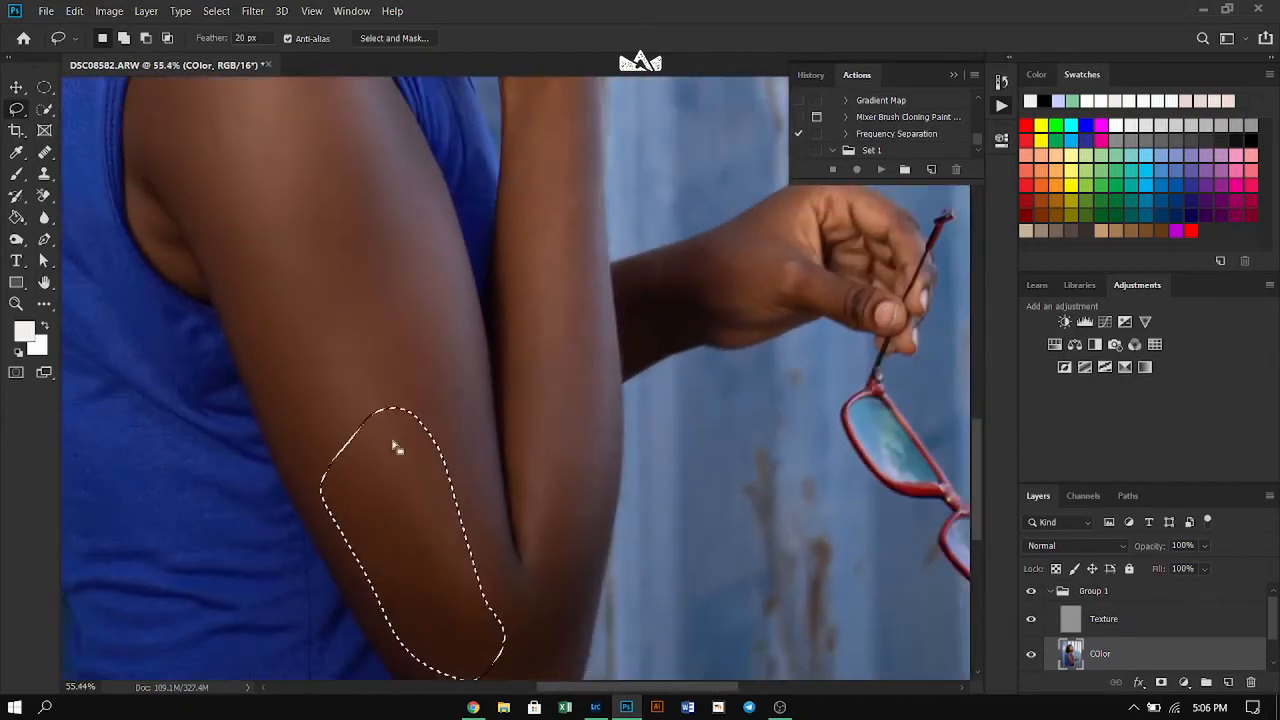
scroll(571, 294, up, 2)
scroll(546, 434, down, 2)
scroll(561, 500, down, 1)
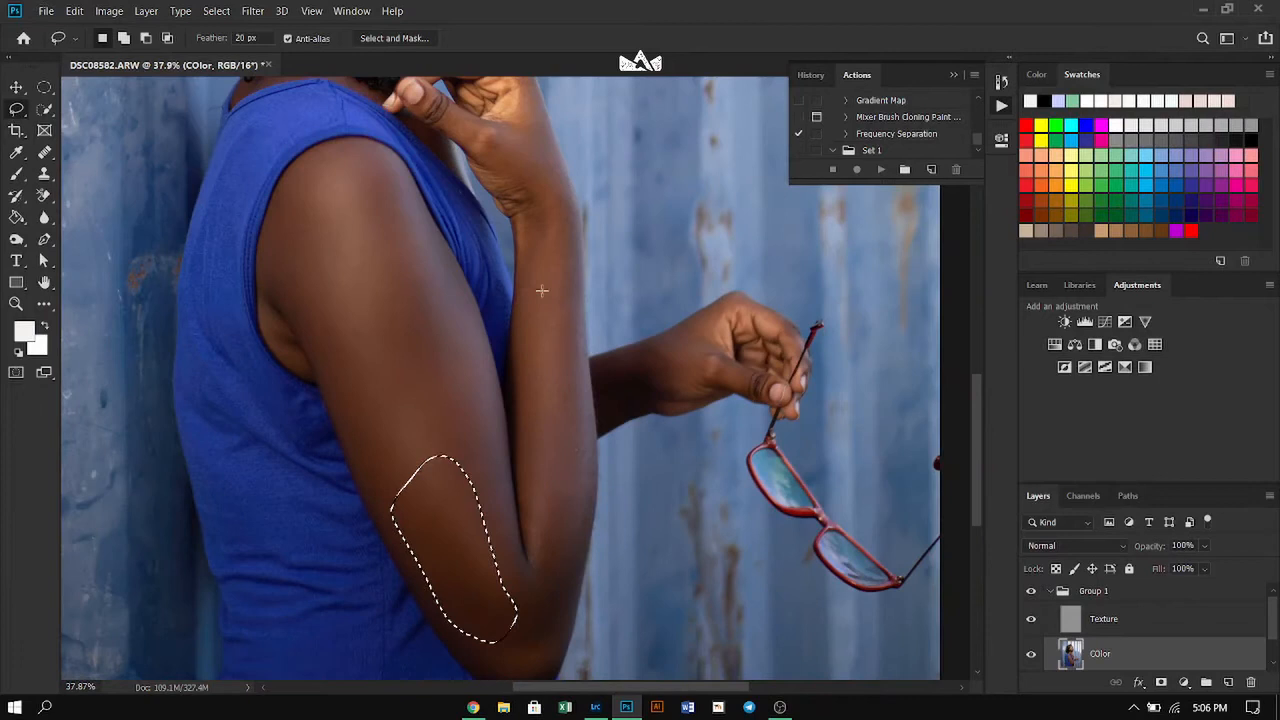
Draw a feathered Lasso selection along the raised forearm below the wrist and smooth it with the last blur.
scroll(517, 94, up, 4)
scroll(563, 191, down, 1)
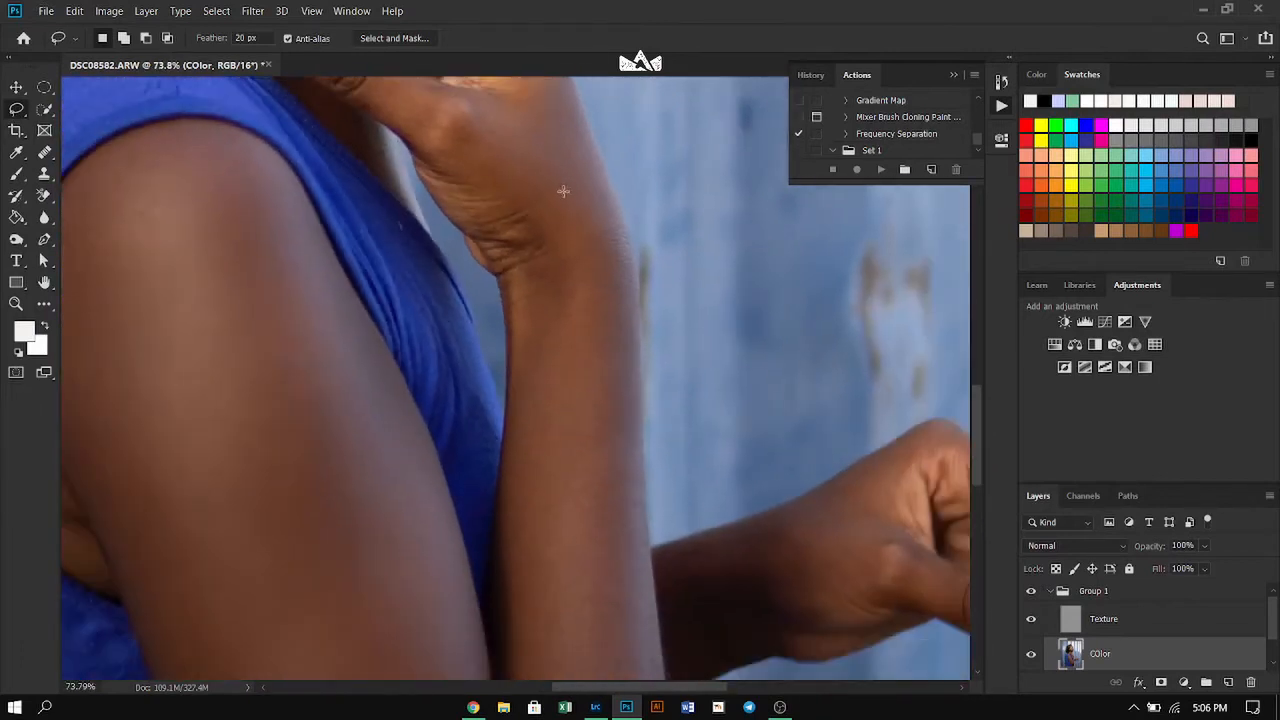
scroll(593, 418, down, 2)
scroll(586, 323, up, 2)
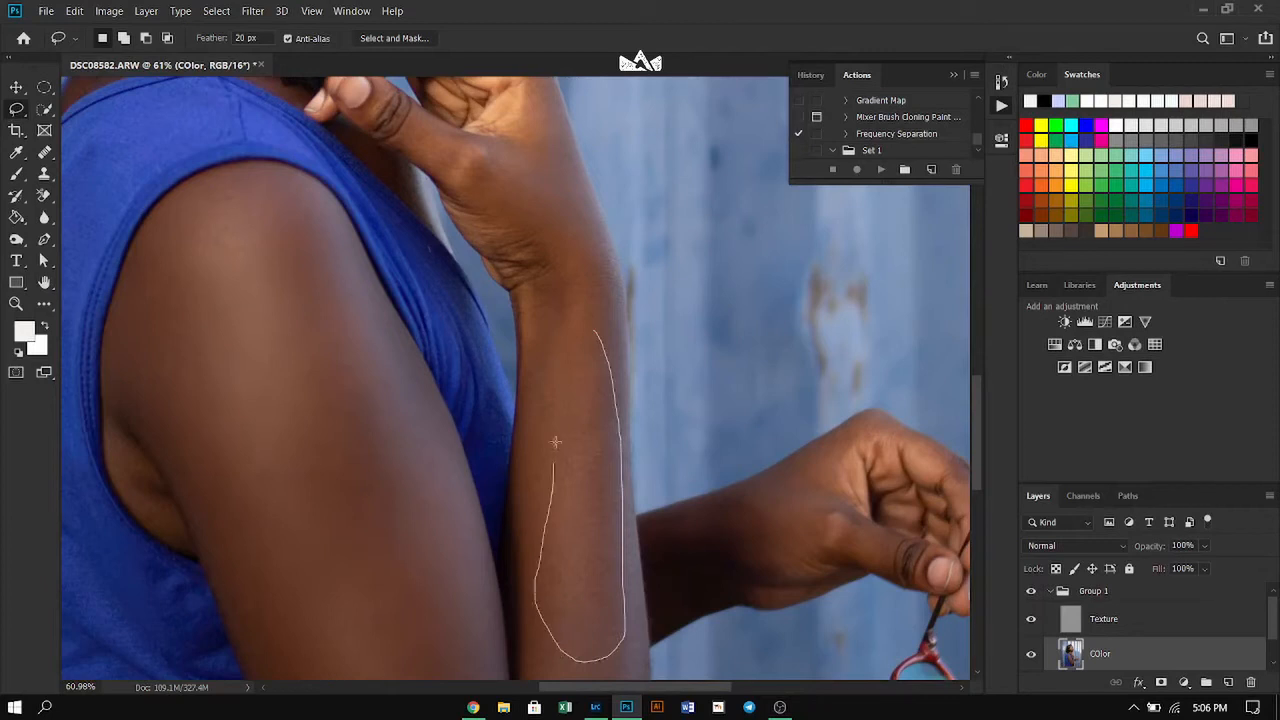
drag(594, 333, 594, 338)
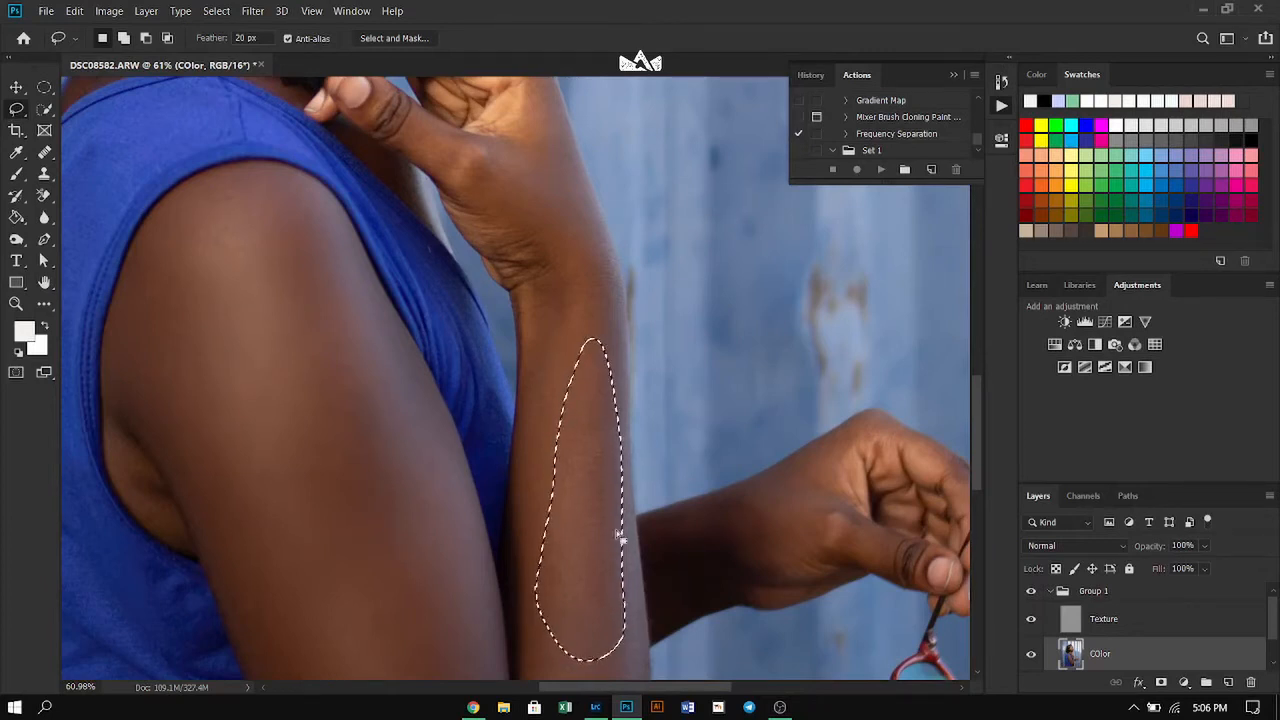
scroll(620, 535, down, 2)
scroll(571, 457, up, 3)
scroll(571, 371, up, 2)
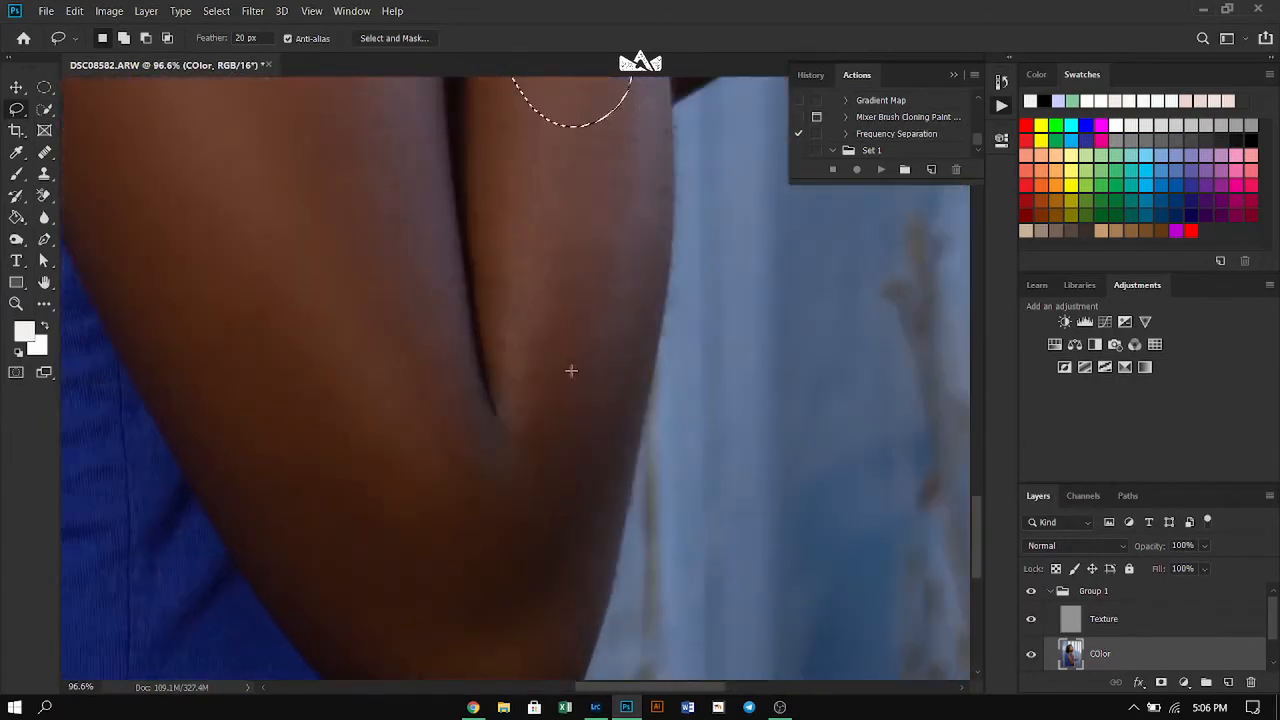
scroll(569, 371, down, 1)
mouse_move(550, 196)
mouse_down()
mouse_move(609, 202)
mouse_move(652, 256)
mouse_move(610, 427)
mouse_up()
mouse_move(562, 486)
mouse_down()
mouse_move(528, 410)
mouse_move(520, 253)
mouse_move(550, 200)
mouse_up()
key(ctrl+z)
Lasso the lower end of the raised forearm beside the elbow crease and reapply the last Gaussian Blur.
drag(531, 207, 602, 197)
drag(642, 271, 593, 421)
drag(525, 218, 527, 212)
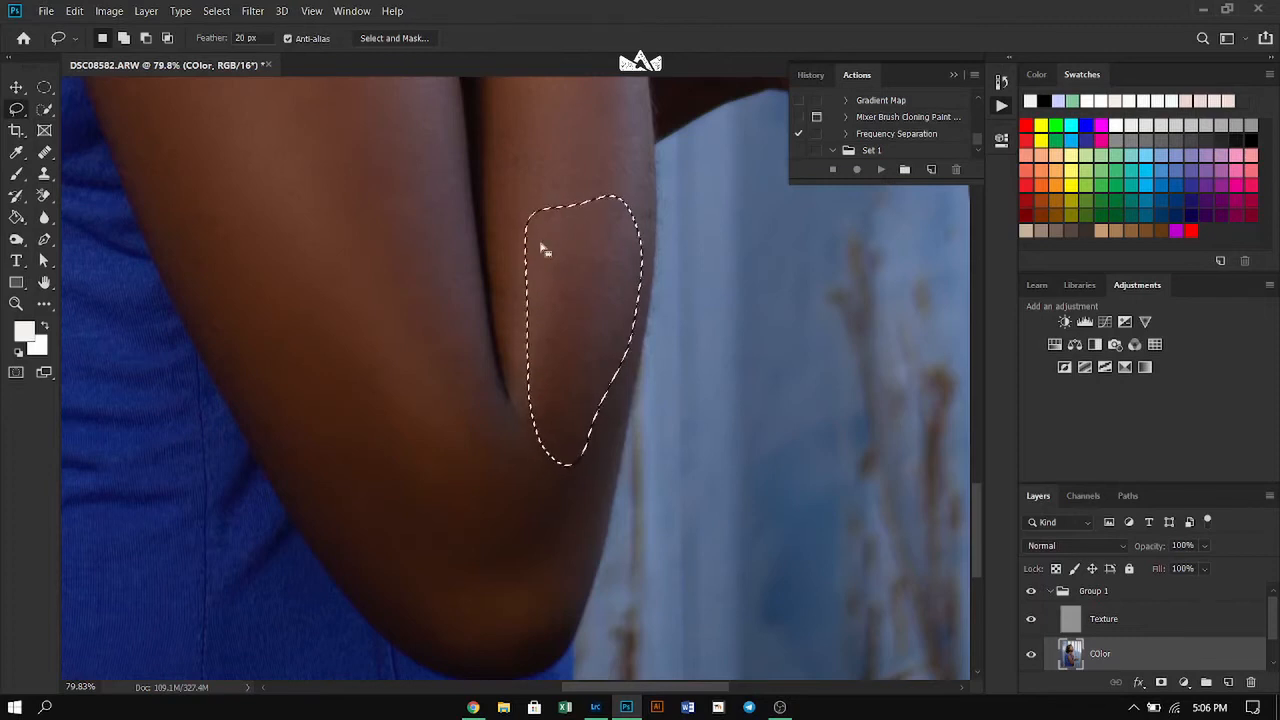
scroll(551, 251, down, 5)
Lasso a curved patch of skin on the elbow below the arm crease and smooth it with the same blur.
scroll(440, 442, up, 5)
drag(471, 376, 505, 408)
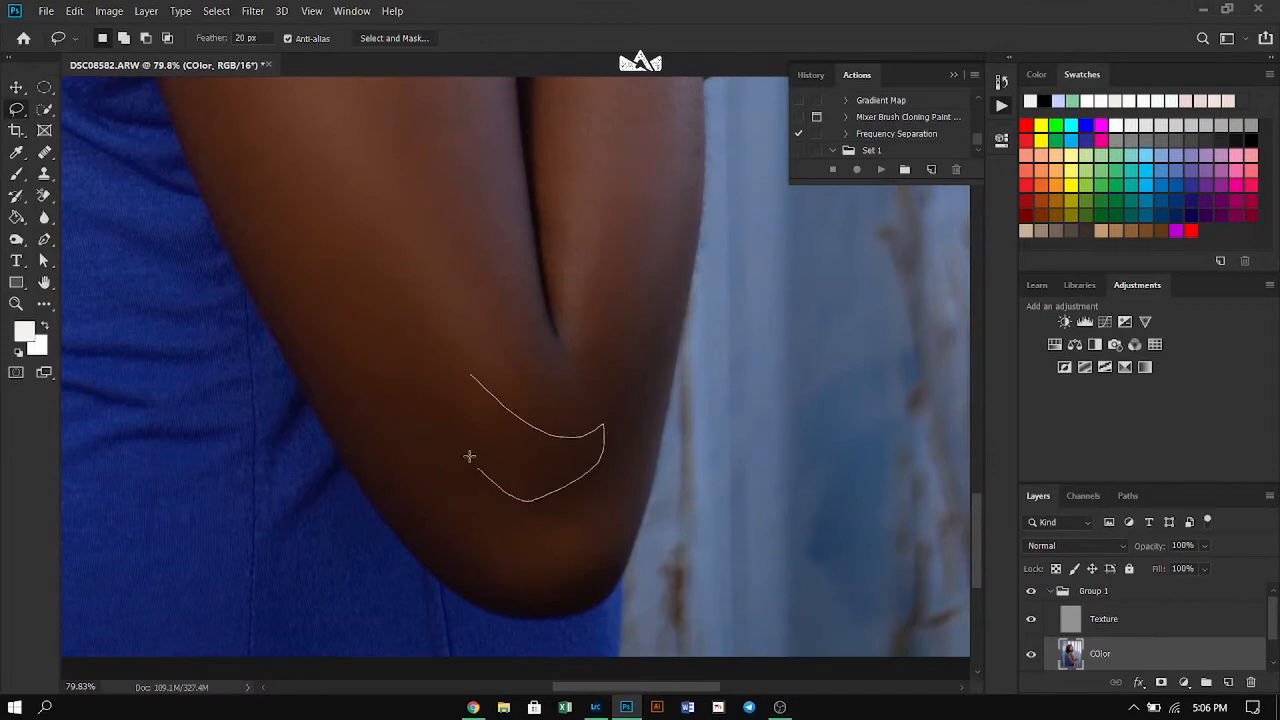
drag(482, 383, 484, 386)
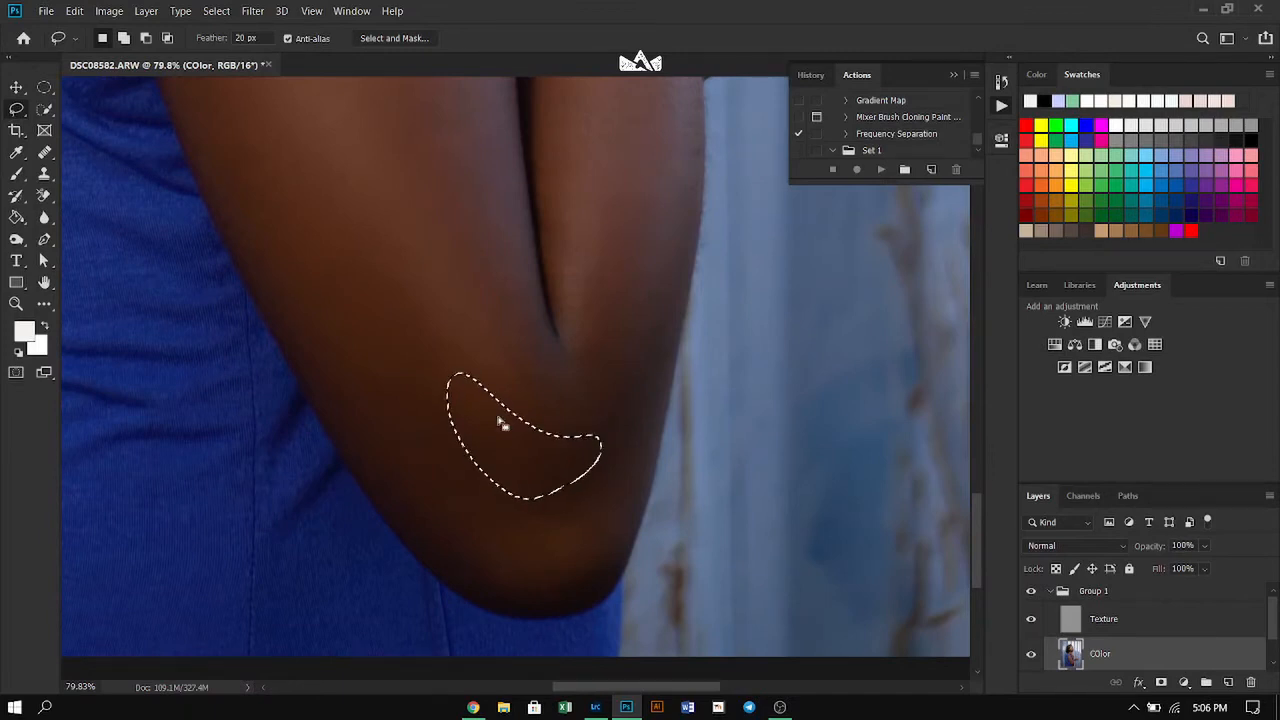
scroll(520, 460, down, 4)
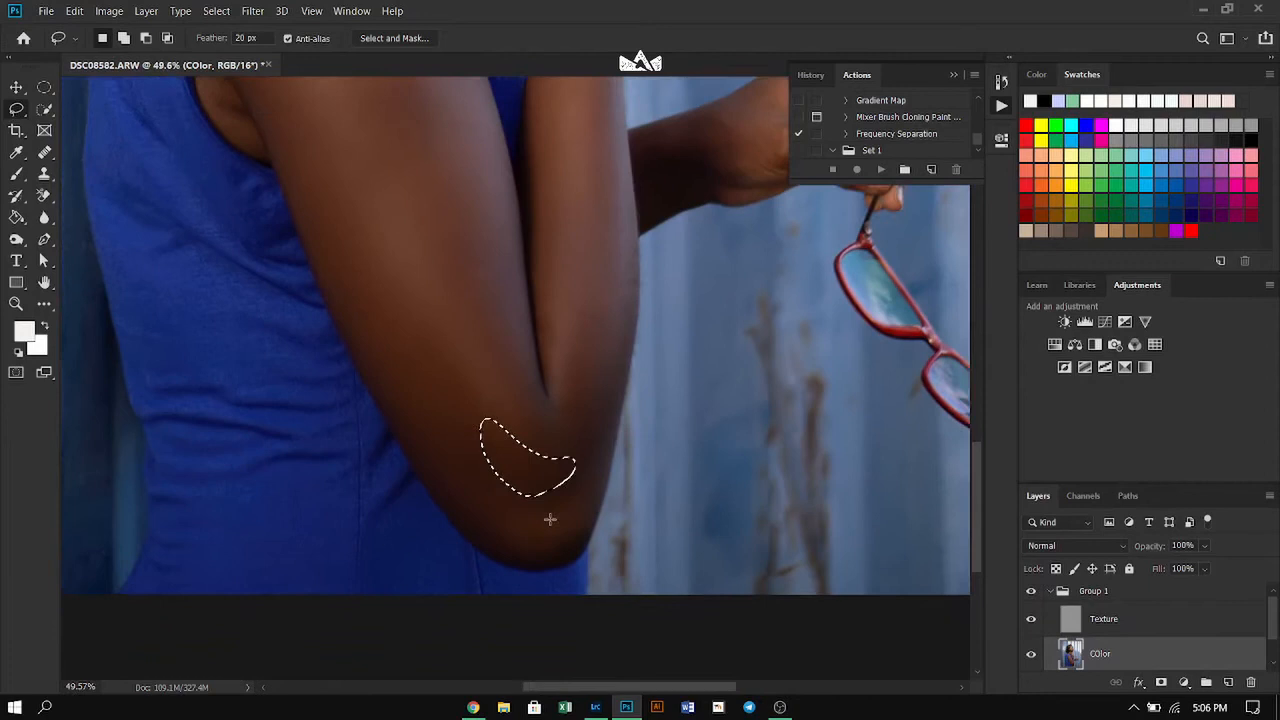
Draw a feathered Lasso selection along the back edge of the upper arm below the armpit and reapply the blur.
scroll(350, 250, up, 5)
mouse_move(317, 179)
mouse_down()
mouse_move(418, 315)
mouse_move(450, 441)
mouse_up()
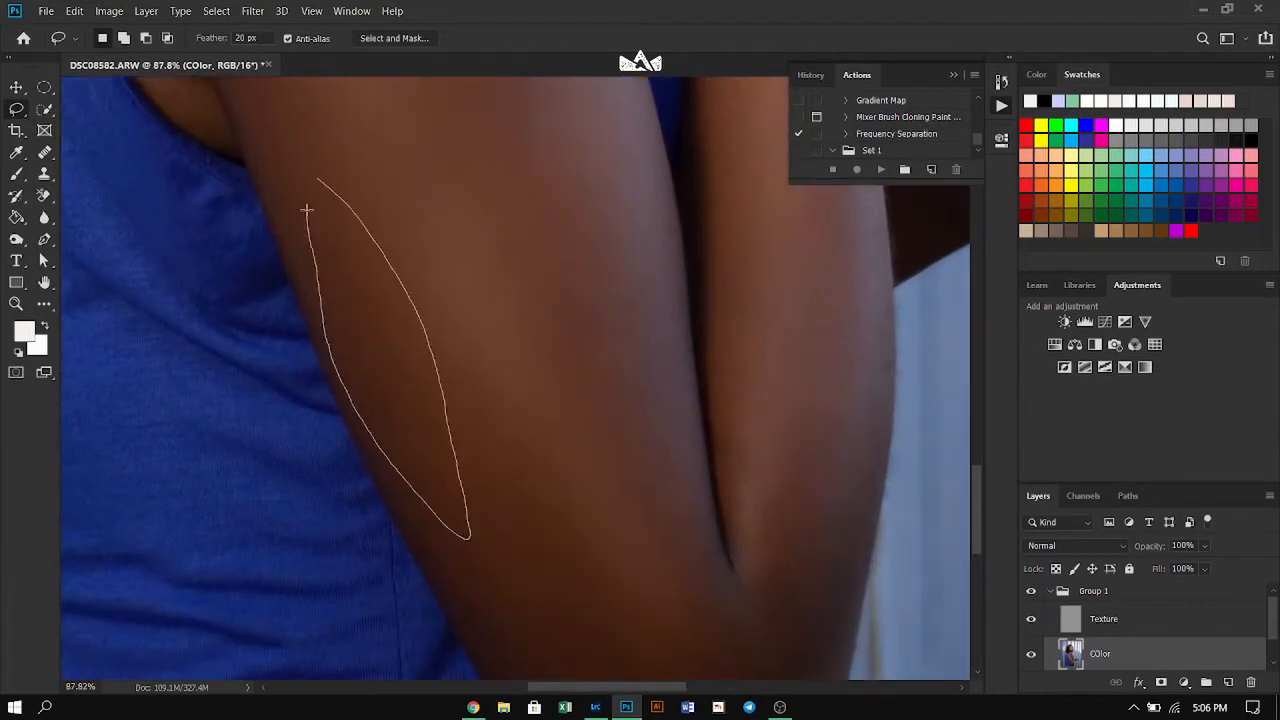
drag(323, 184, 324, 186)
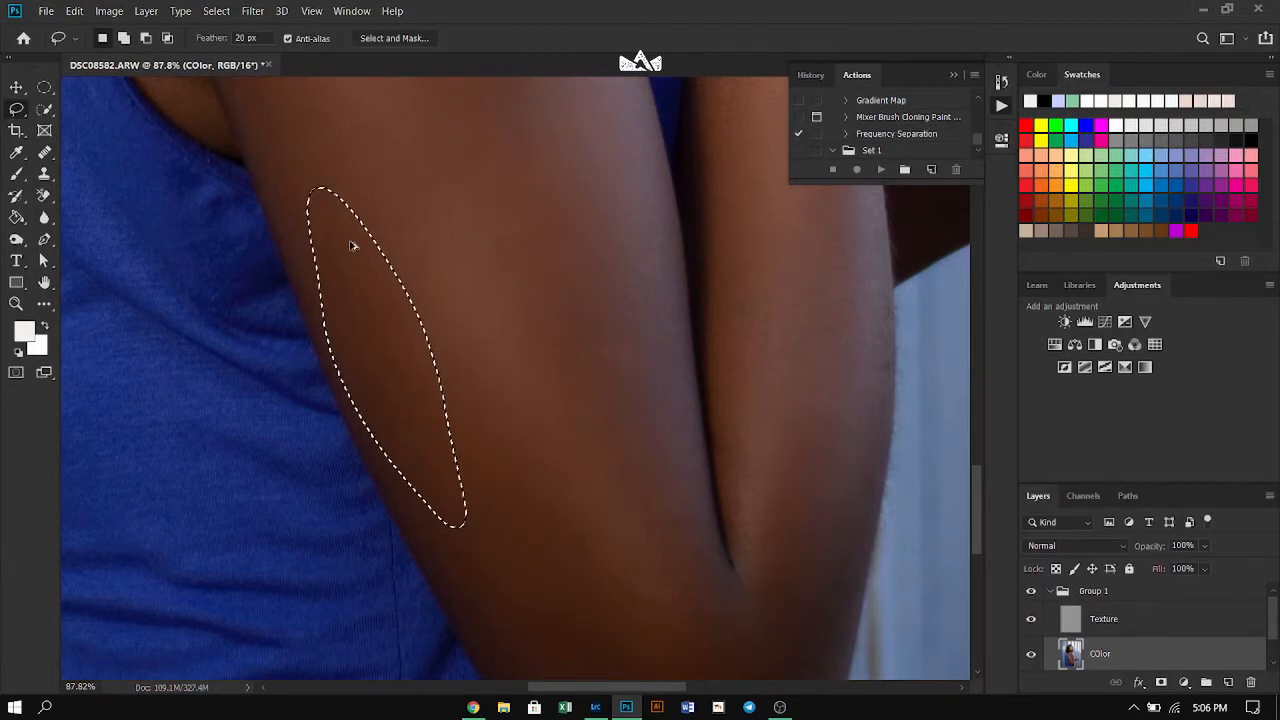
scroll(352, 248, down, 4)
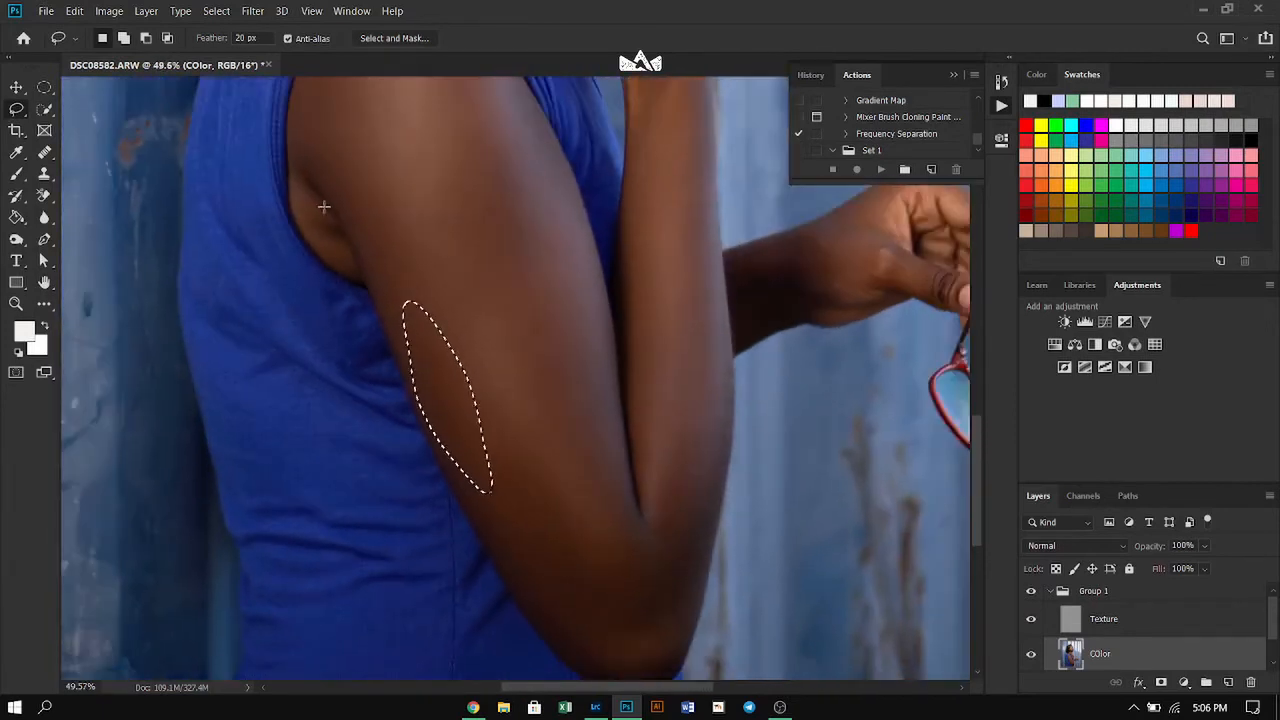
scroll(336, 177, up, 2)
scroll(336, 177, down, 2)
Lasso the skin at the back of the shoulder beside the armhole, above the armpit, and reapply the last blur.
scroll(409, 149, up, 4)
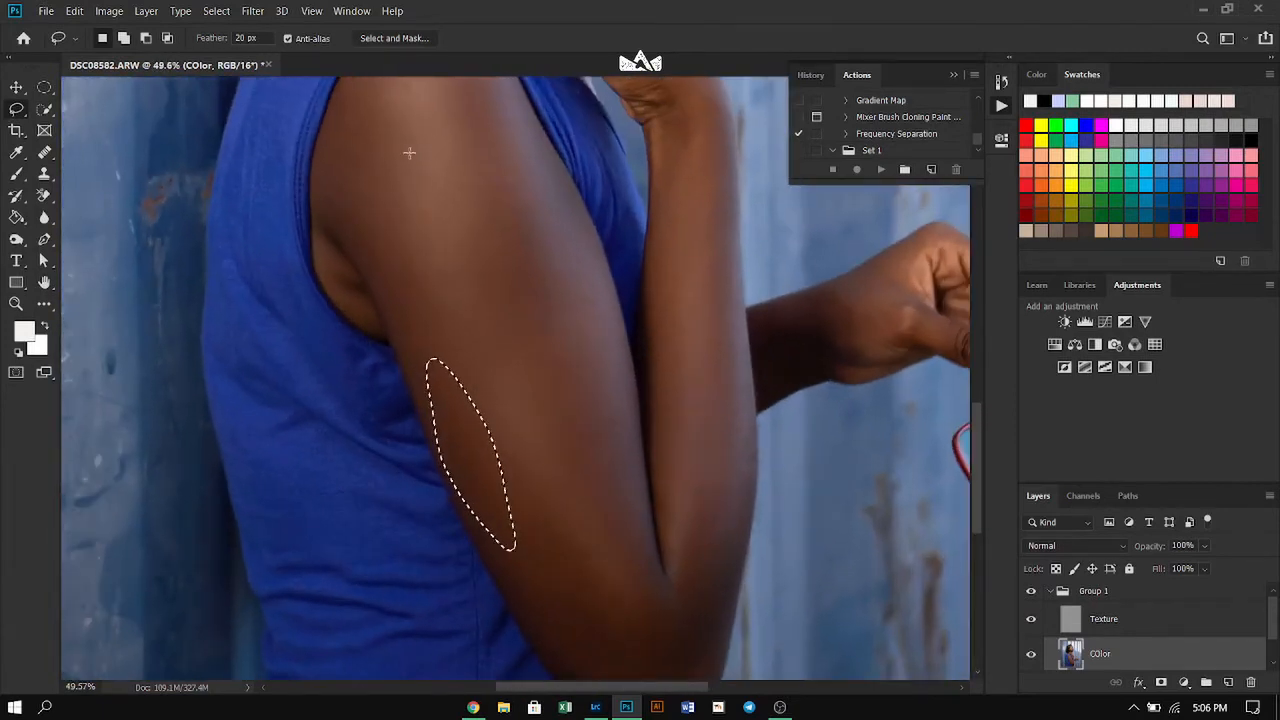
scroll(384, 146, down, 2)
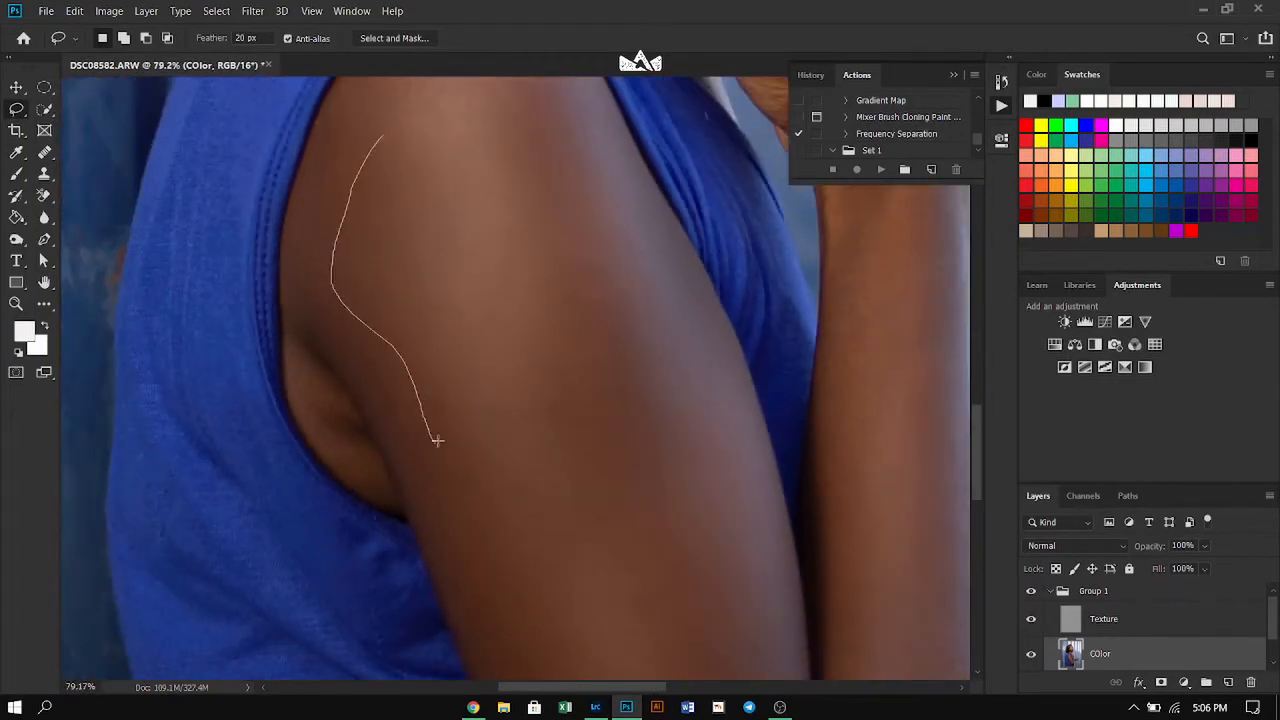
drag(379, 139, 378, 141)
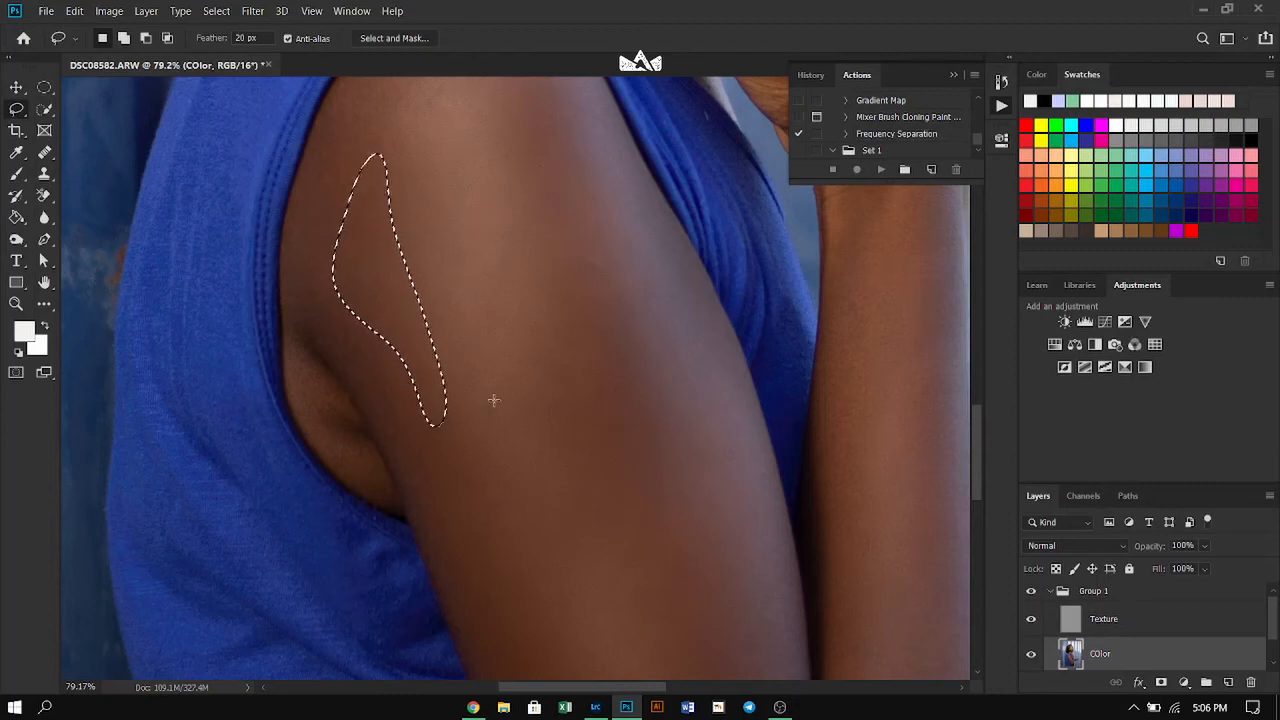
scroll(493, 400, down, 5)
scroll(532, 433, up, 3)
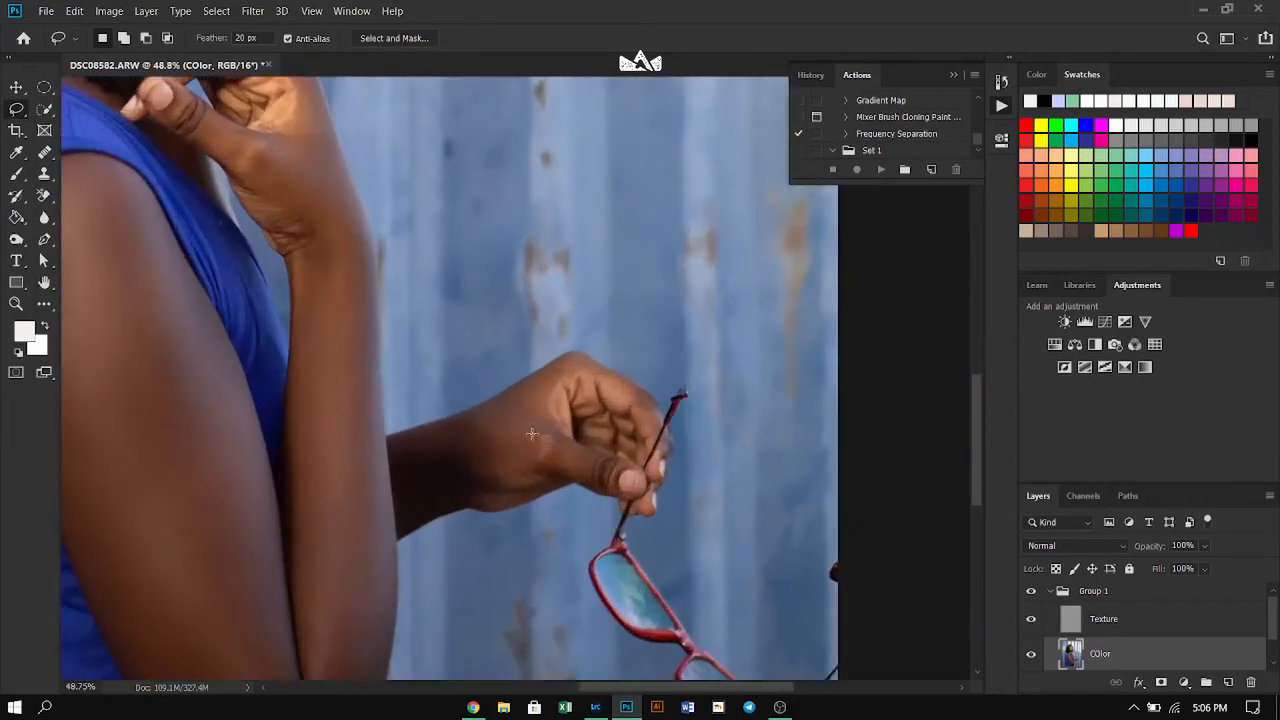
scroll(532, 433, up, 3)
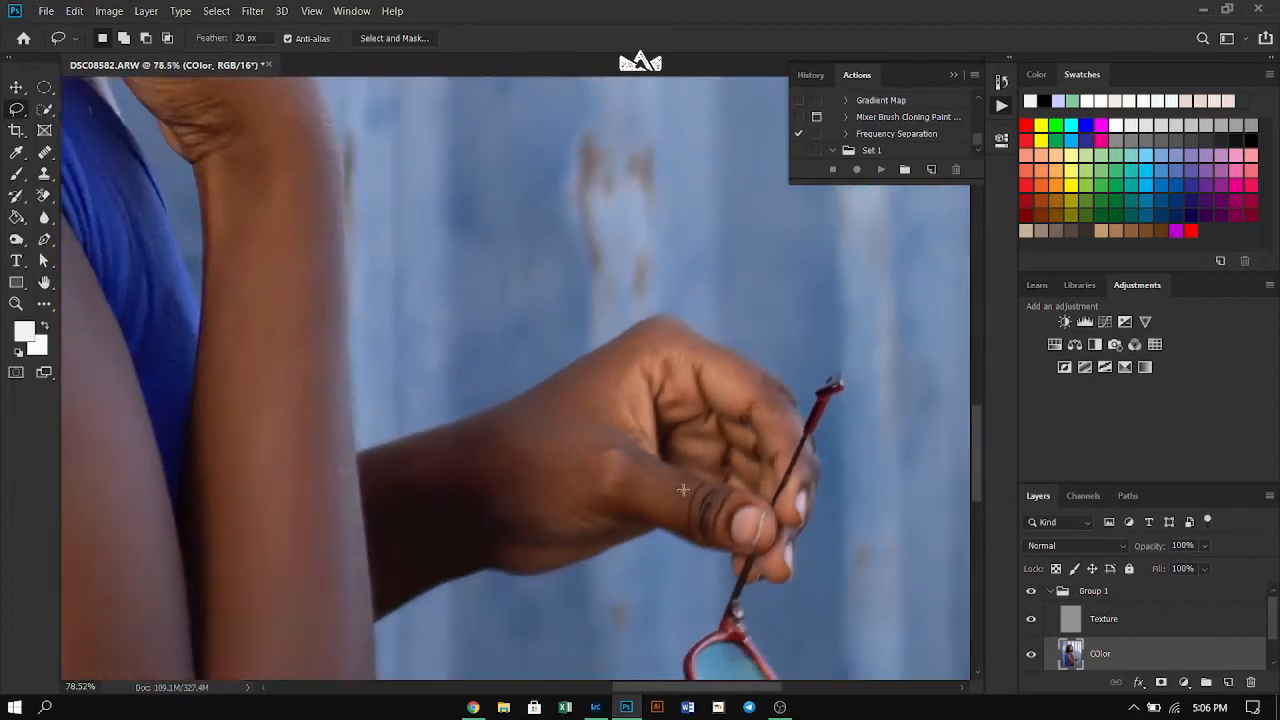
scroll(683, 489, down, 5)
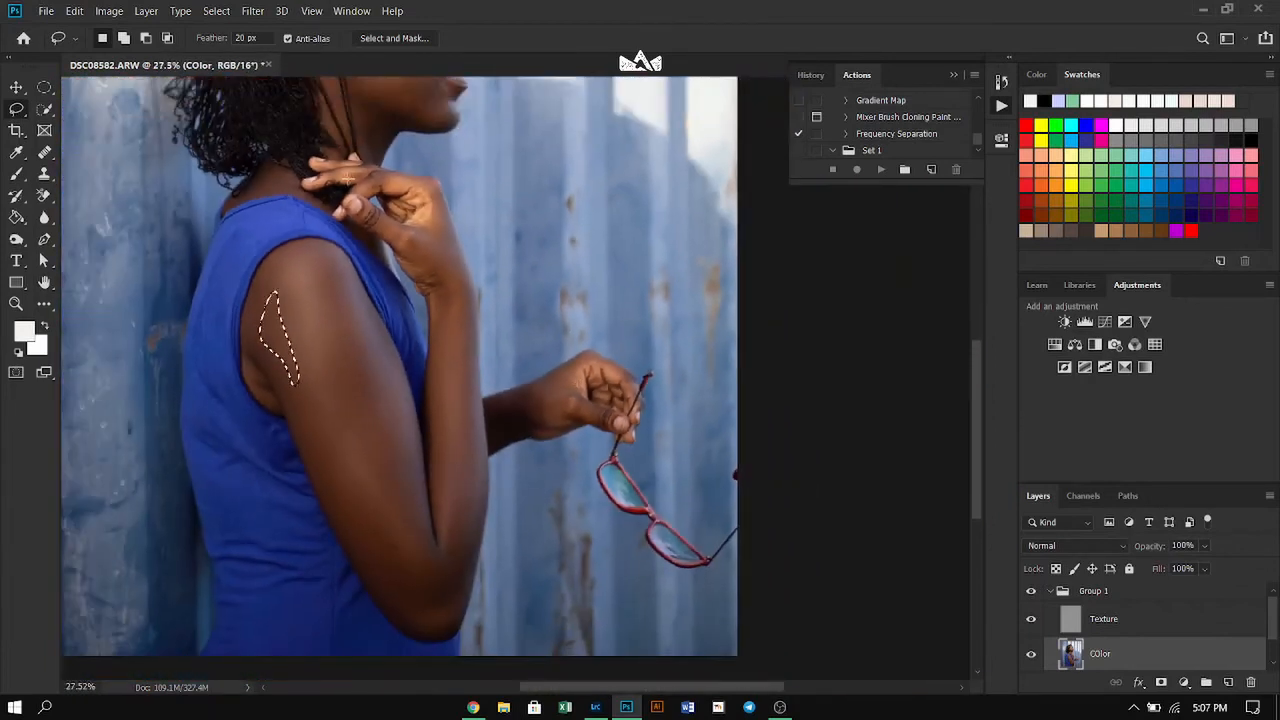
scroll(286, 177, up, 6)
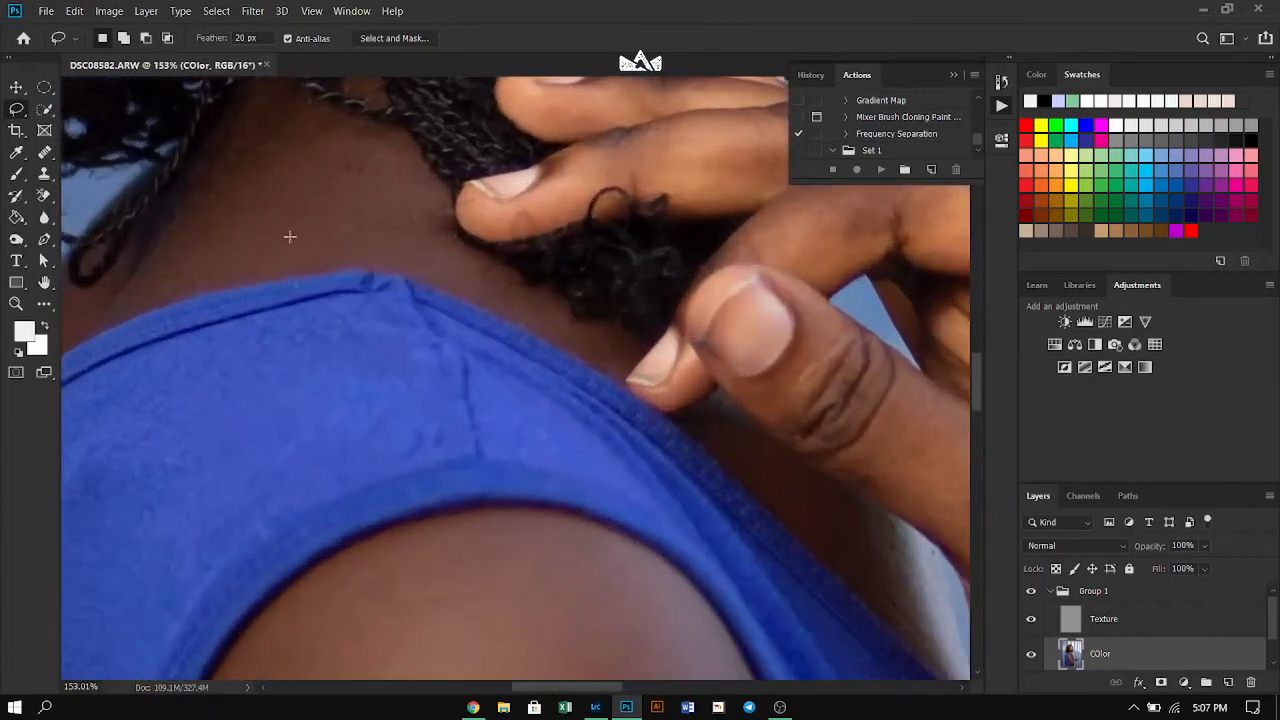
scroll(289, 236, down, 7)
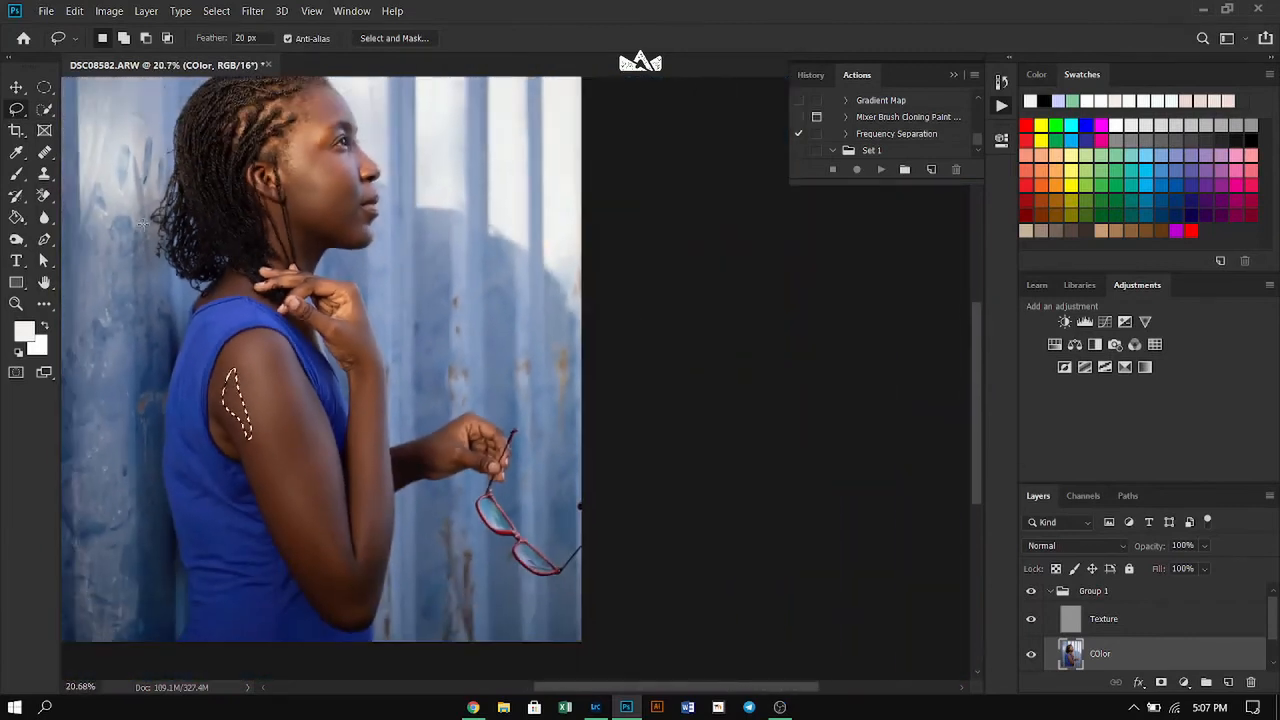
Examine the smoothed skin on the face and arms across the whole portrait, both close up and at full view.
scroll(570, 273, down, 2)
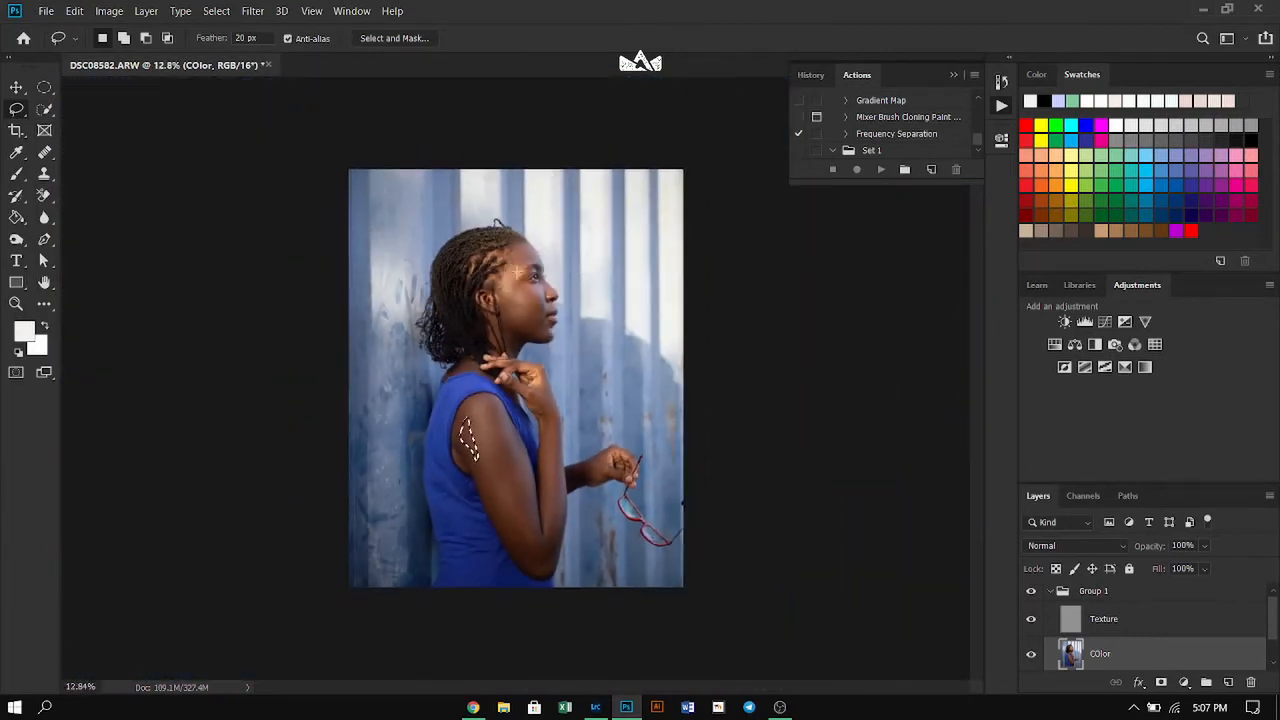
scroll(529, 296, up, 3)
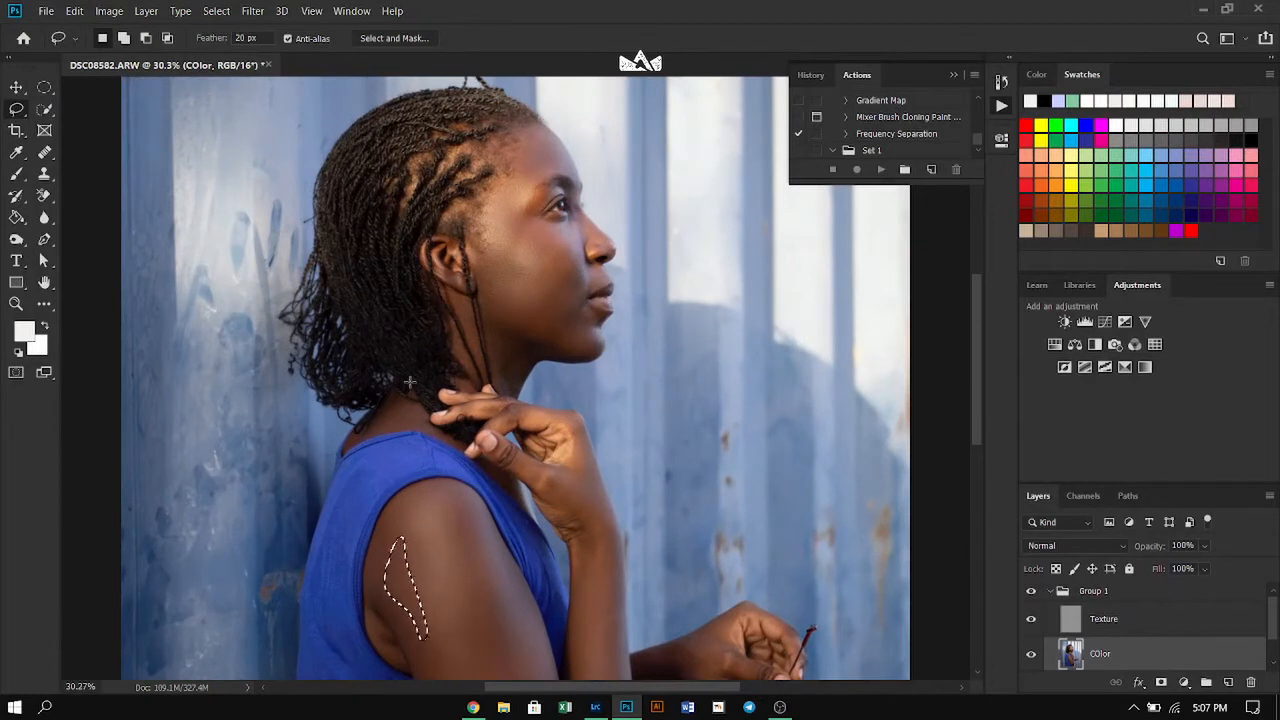
scroll(475, 287, down, 3)
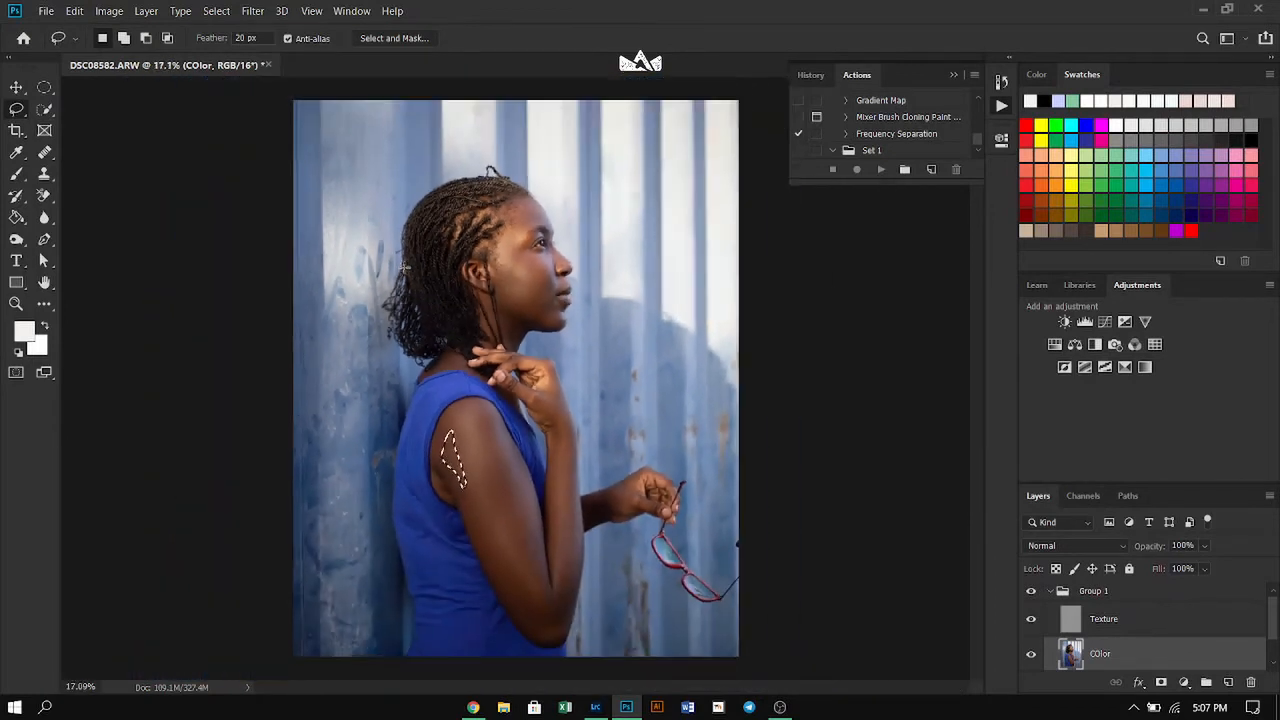
scroll(493, 331, up, 3)
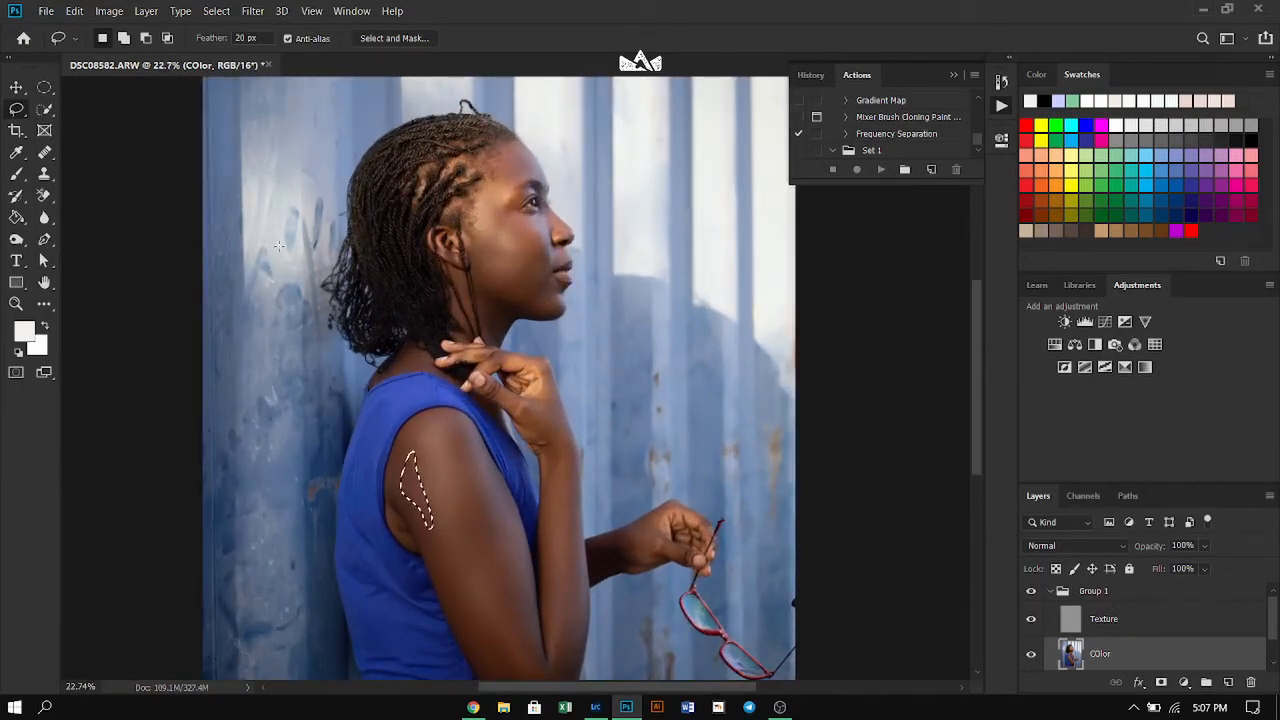
scroll(370, 385, up, 2)
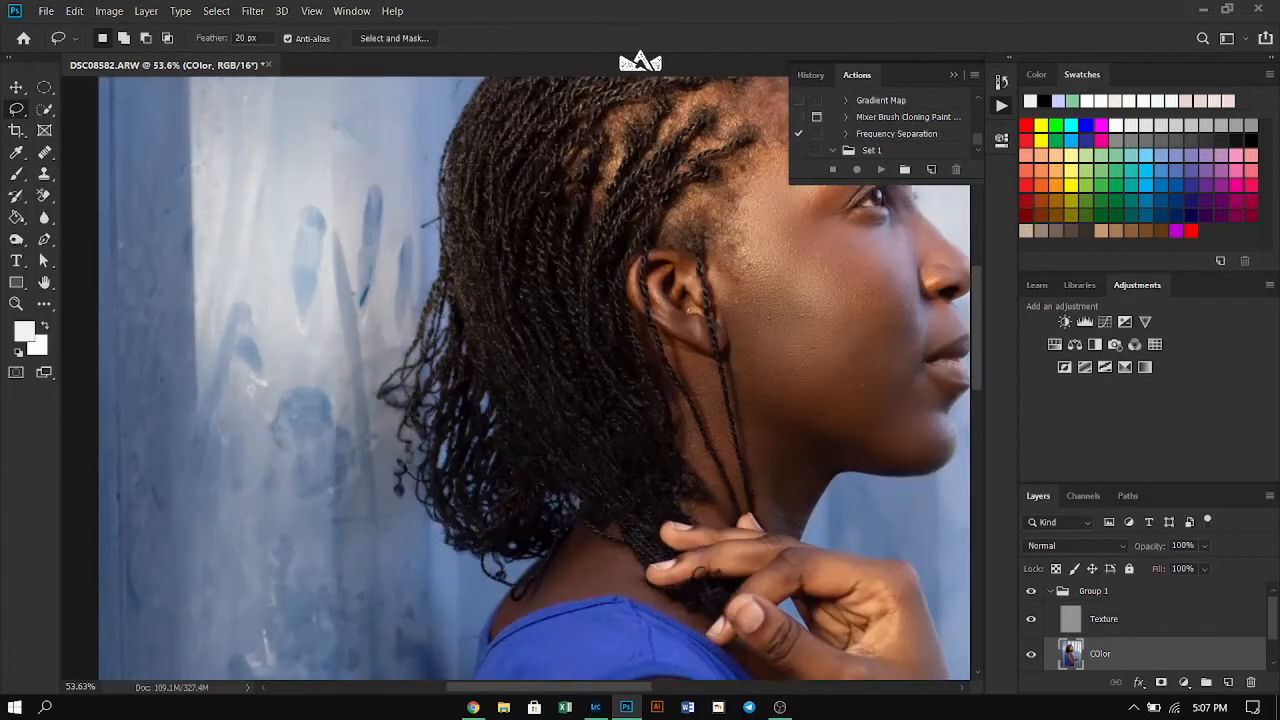
scroll(352, 155, down, 3)
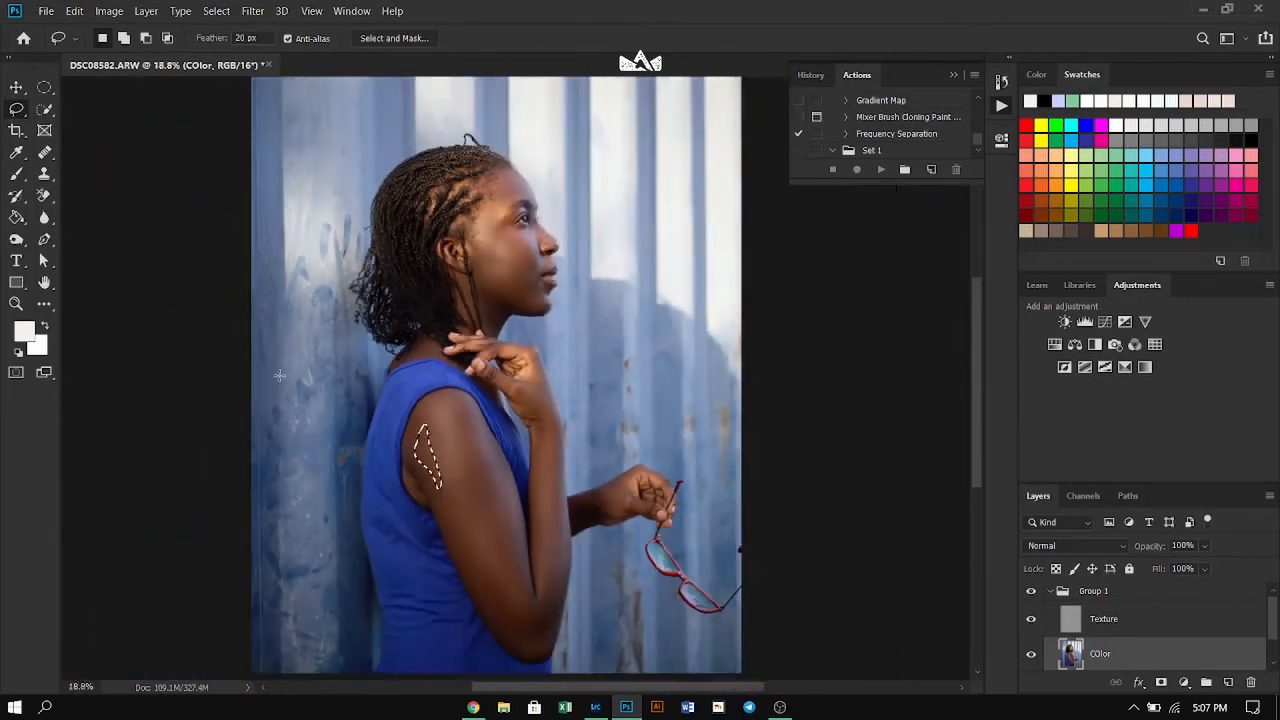
scroll(609, 354, up, 1)
scroll(321, 427, down, 2)
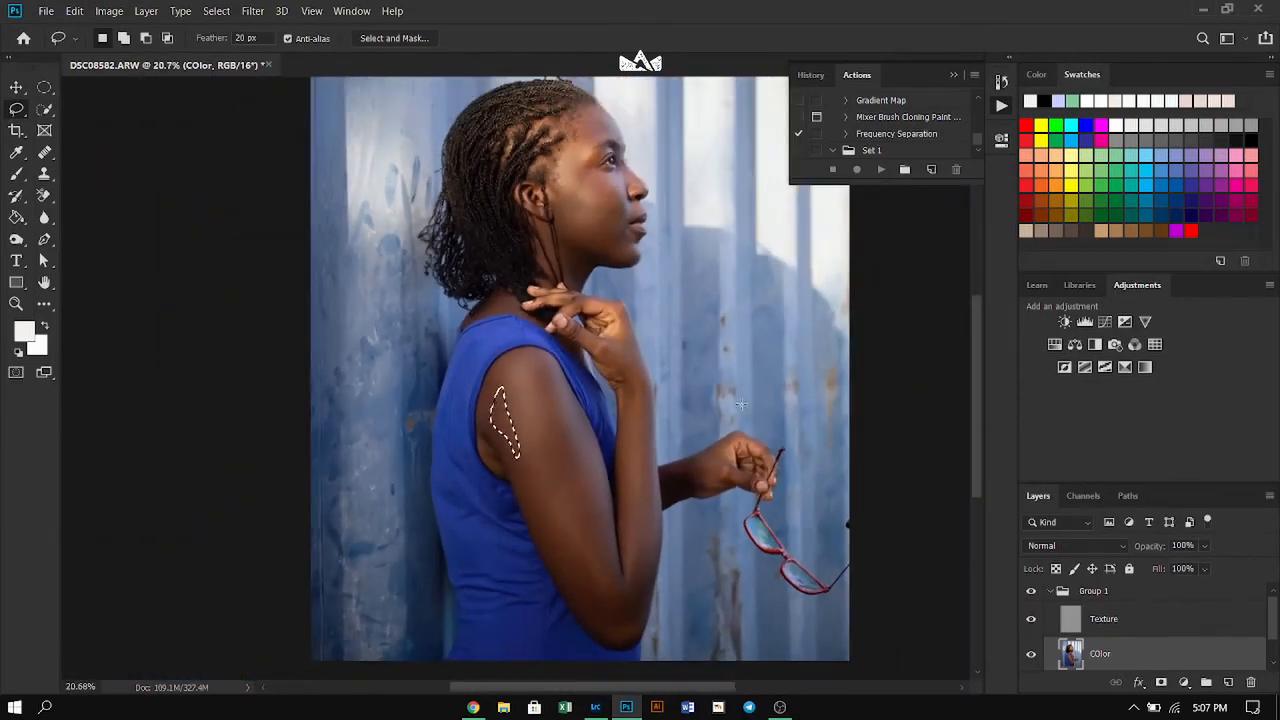
scroll(277, 464, down, 1)
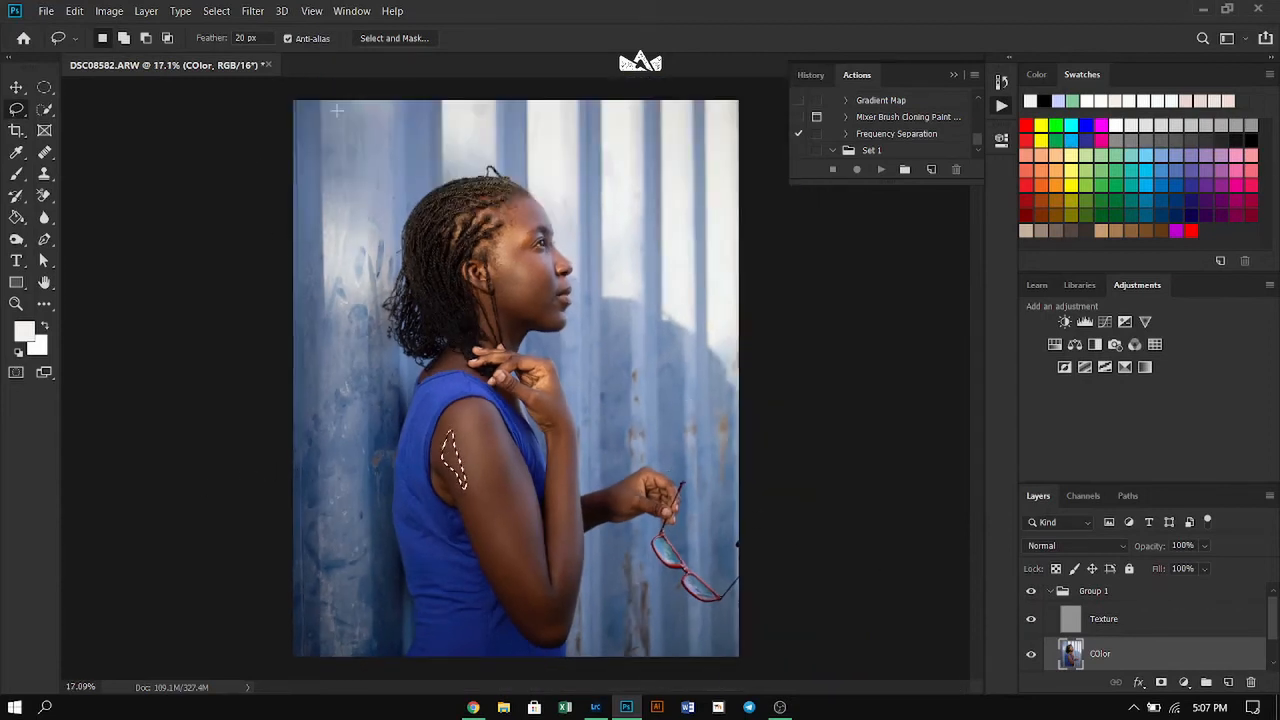
Close the portrait document with its changes saved and quit Photoshop.
click(268, 65)
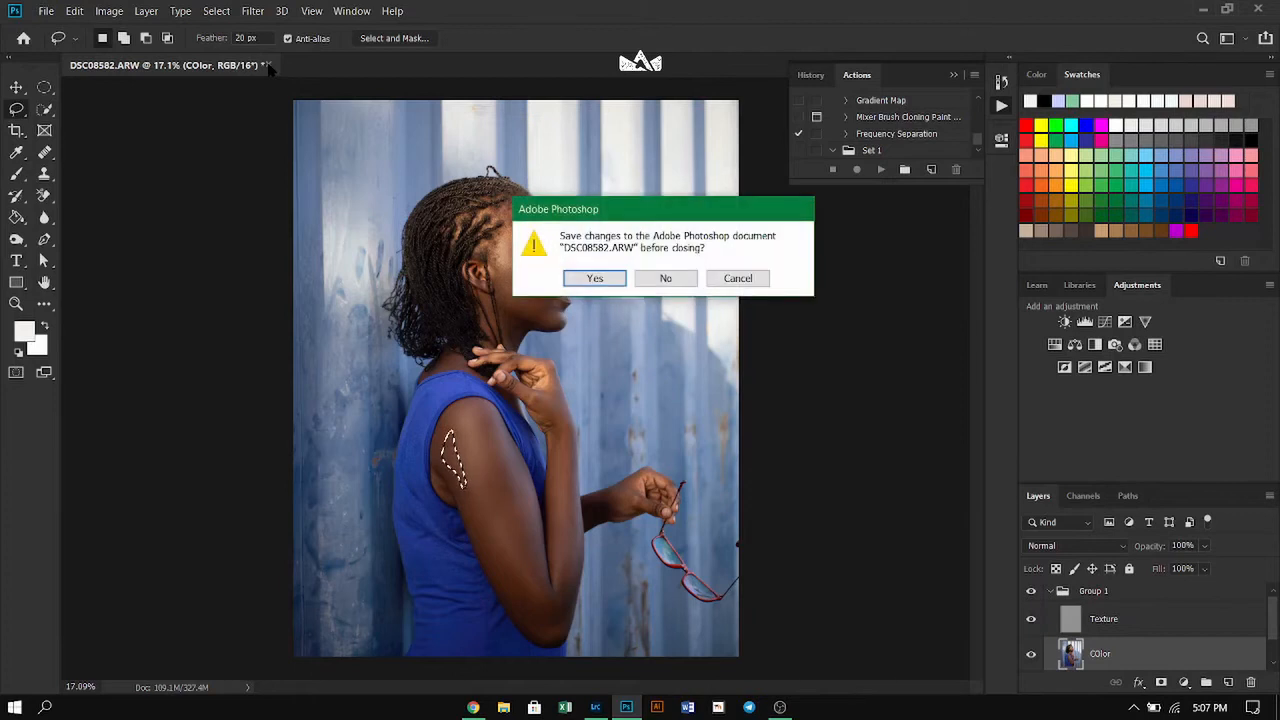
click(596, 279)
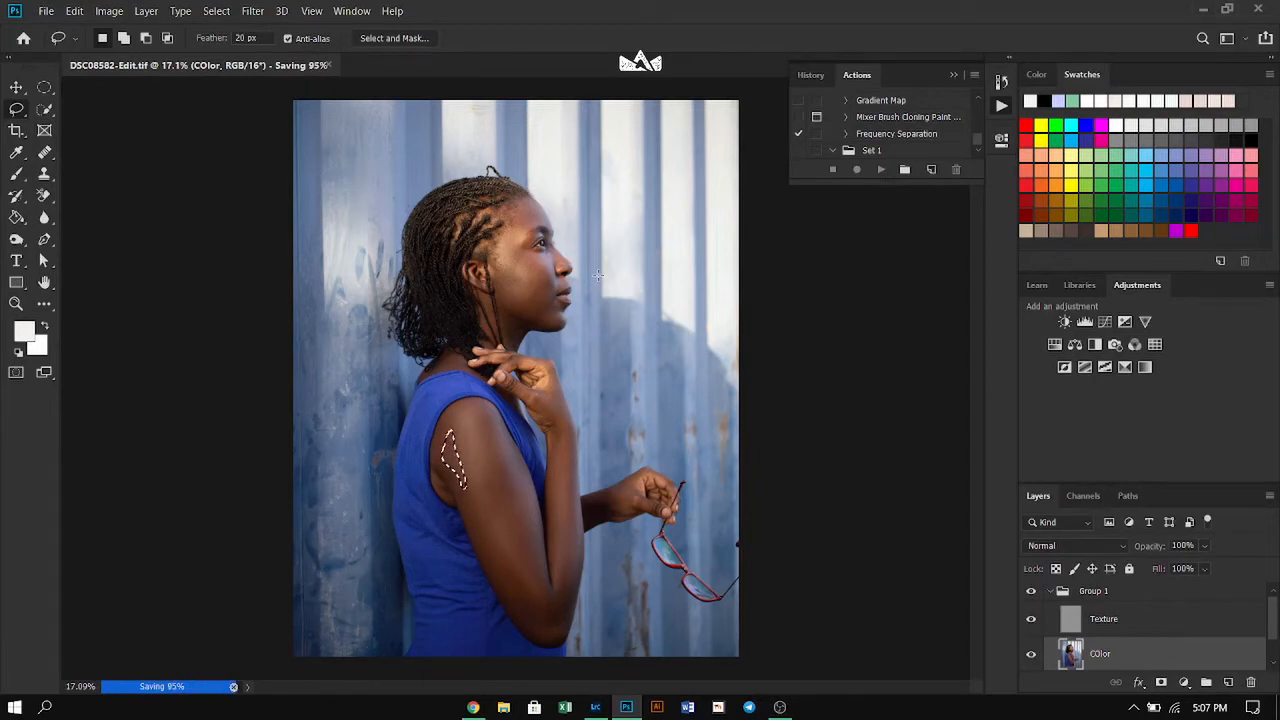
key(ctrl+w)
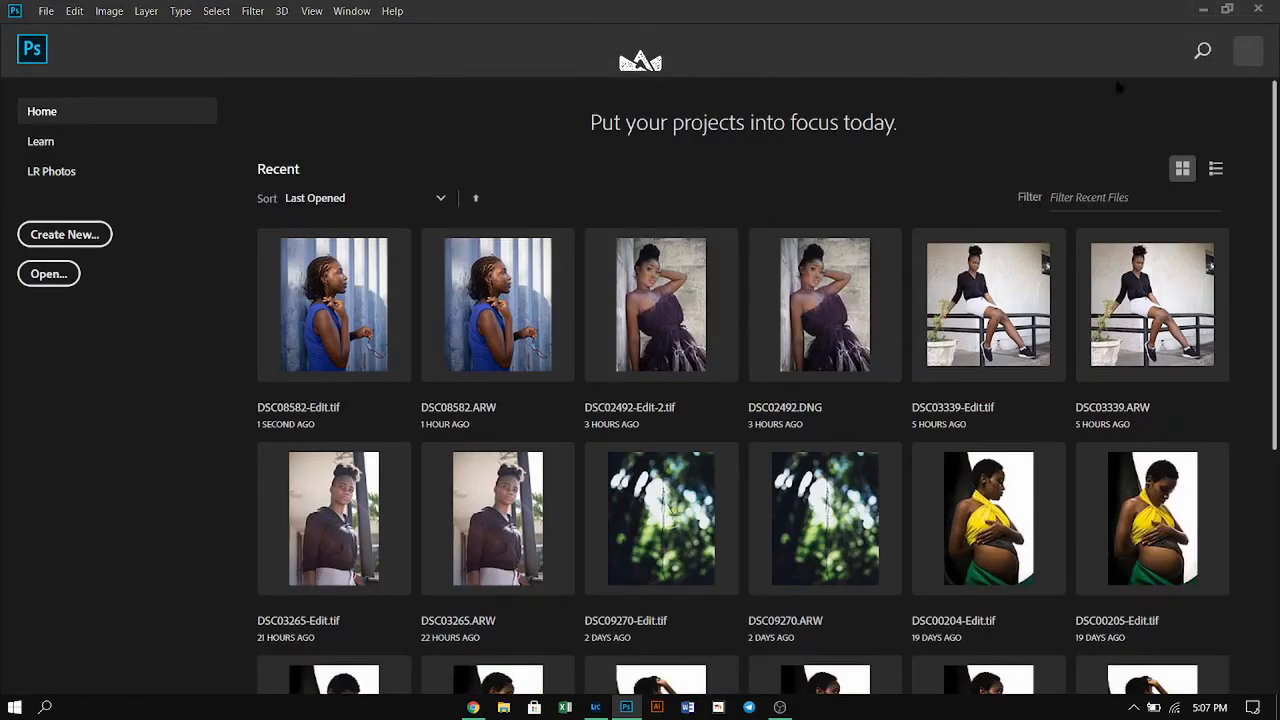
click(1257, 10)
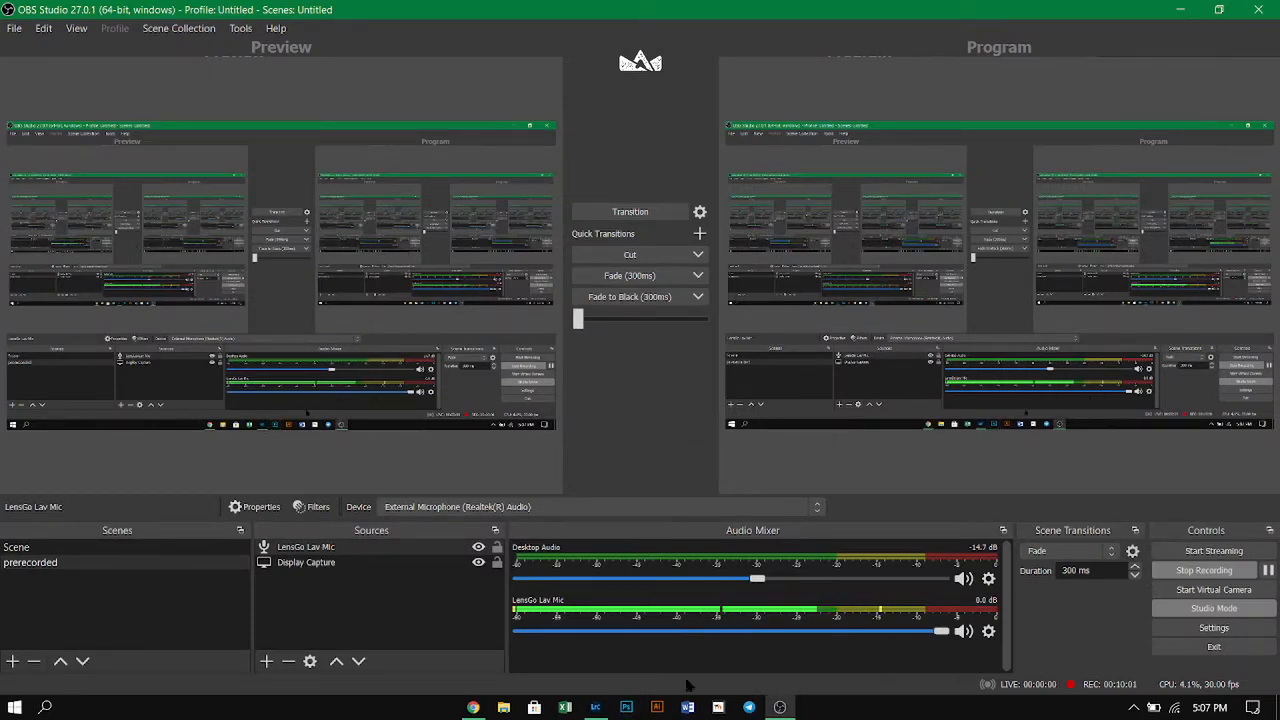
Switch to Lightroom Classic and compare the face in DSC08582.ARW with DSC08582-Edit.tif at 100% zoom.
click(598, 708)
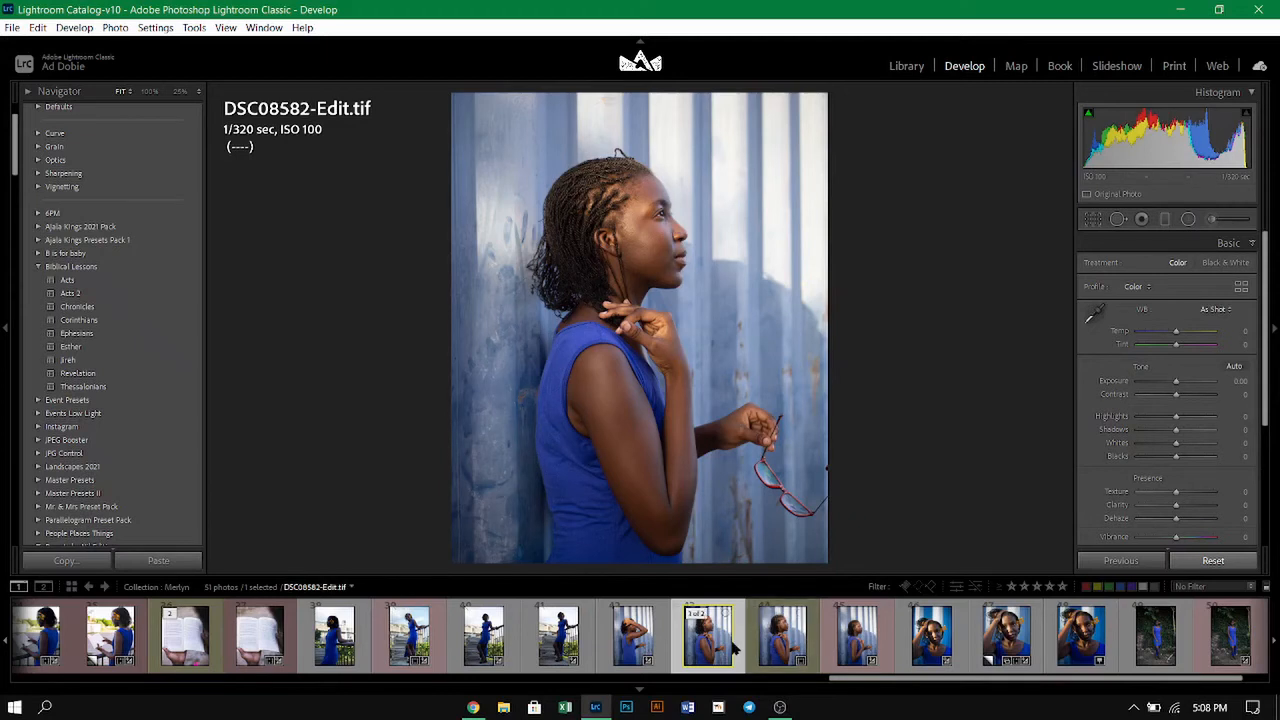
click(782, 635)
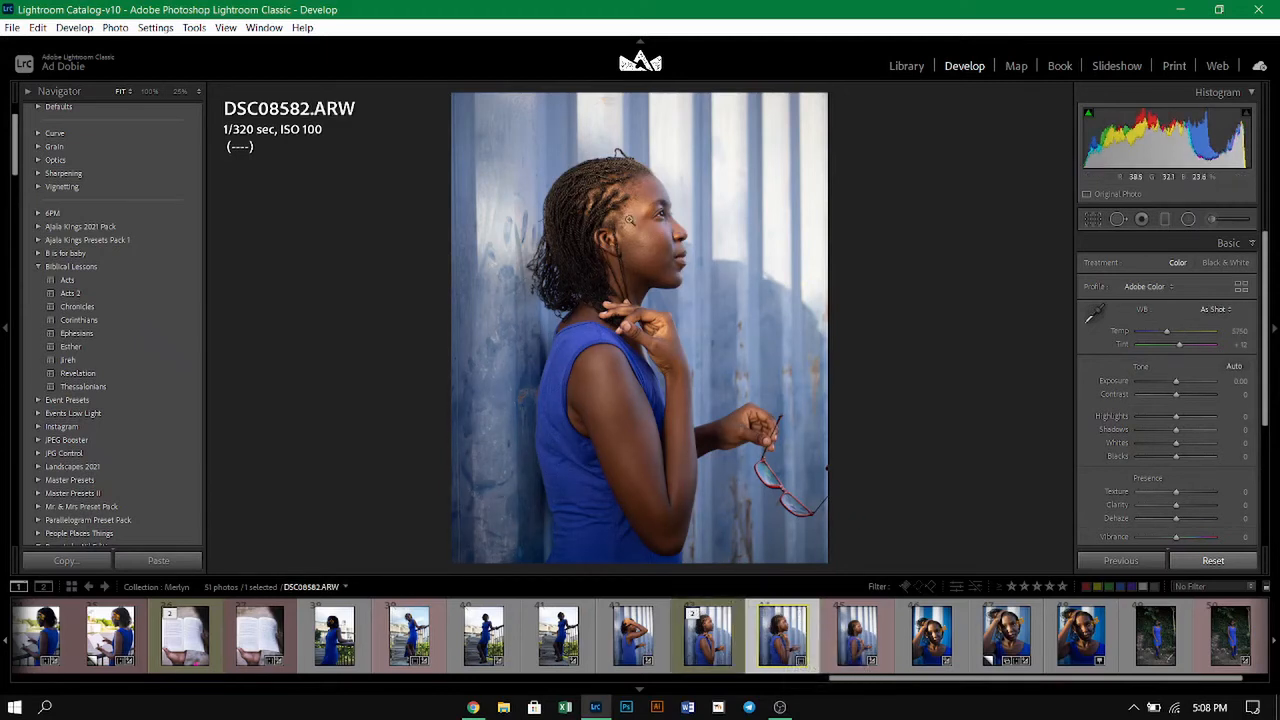
click(629, 218)
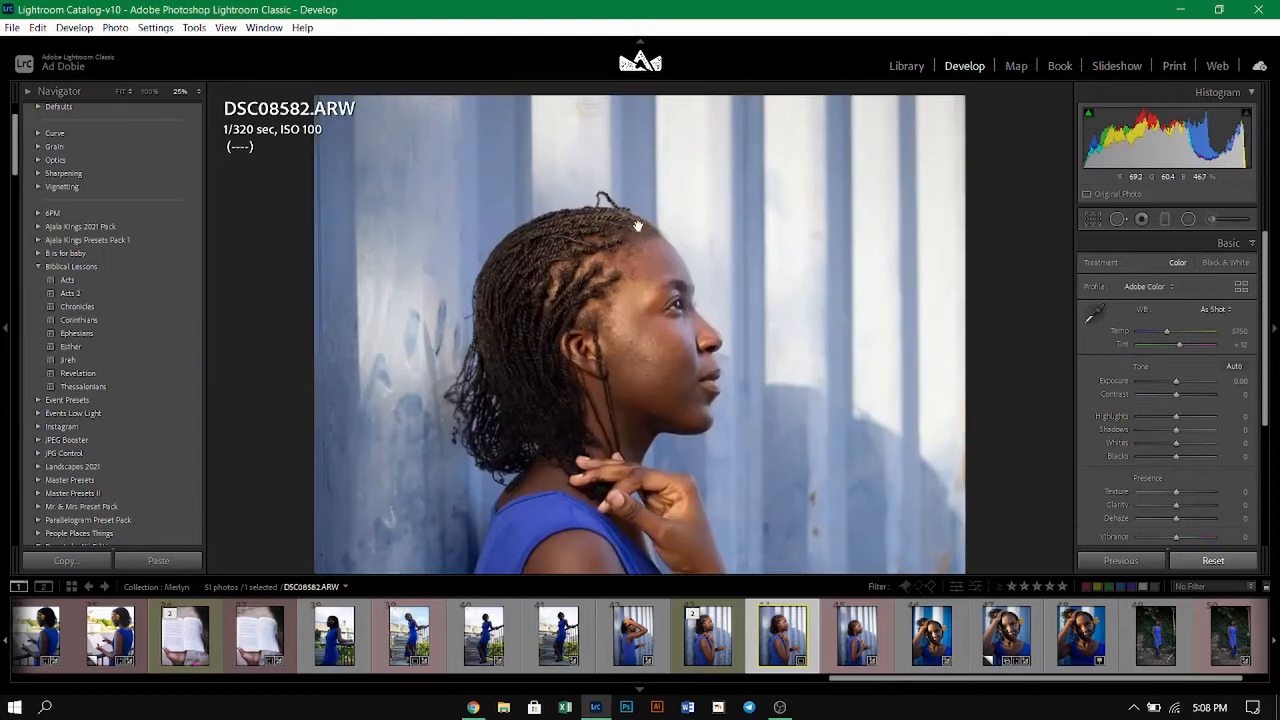
click(149, 91)
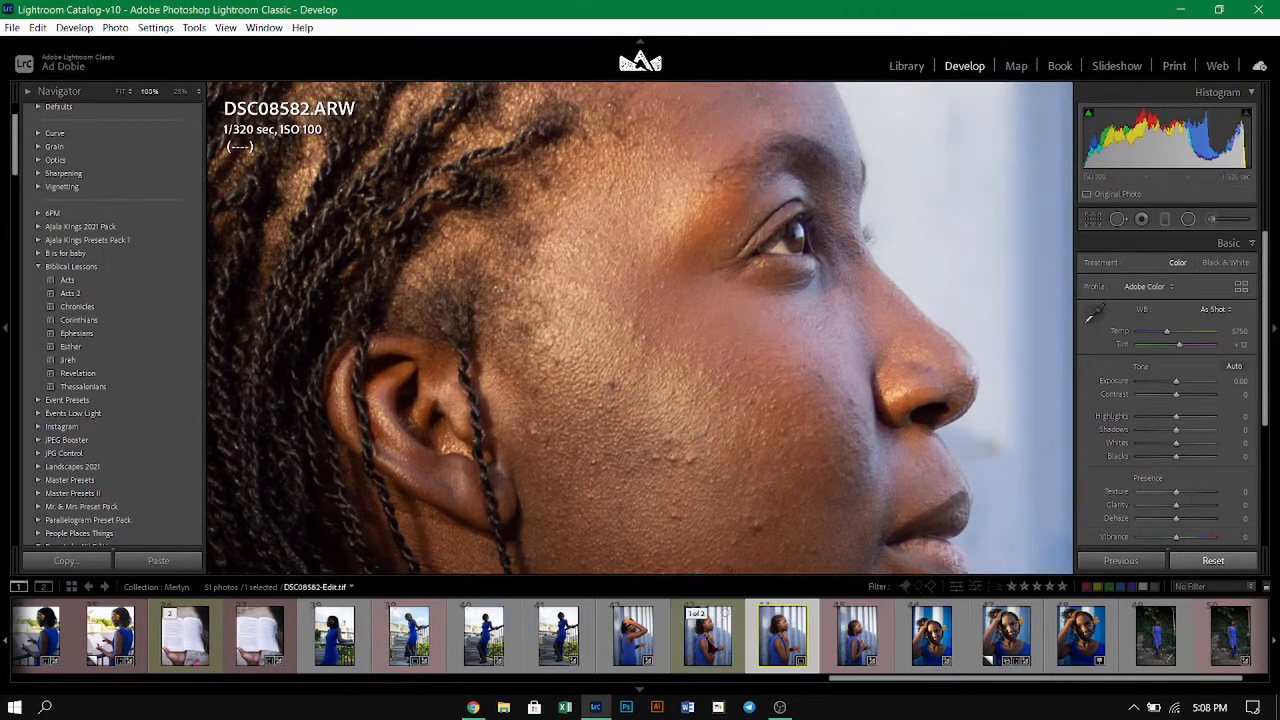
click(708, 636)
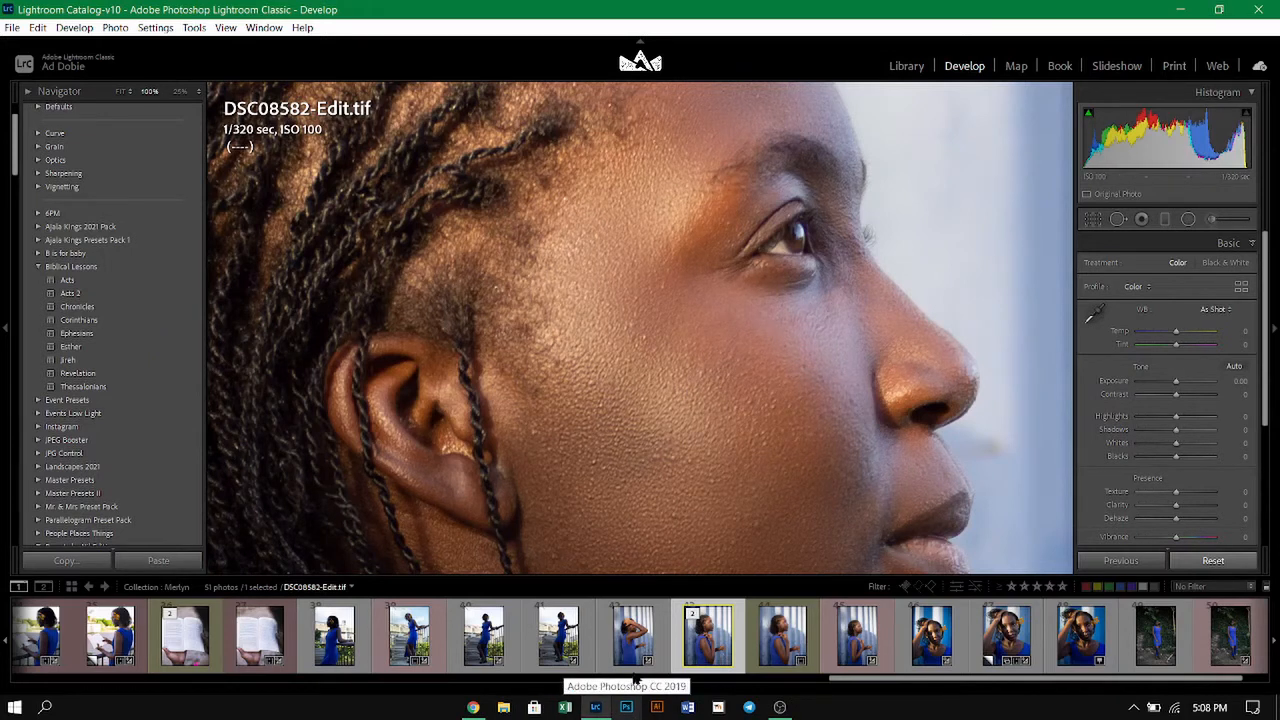
scroll(630, 360, down, 5)
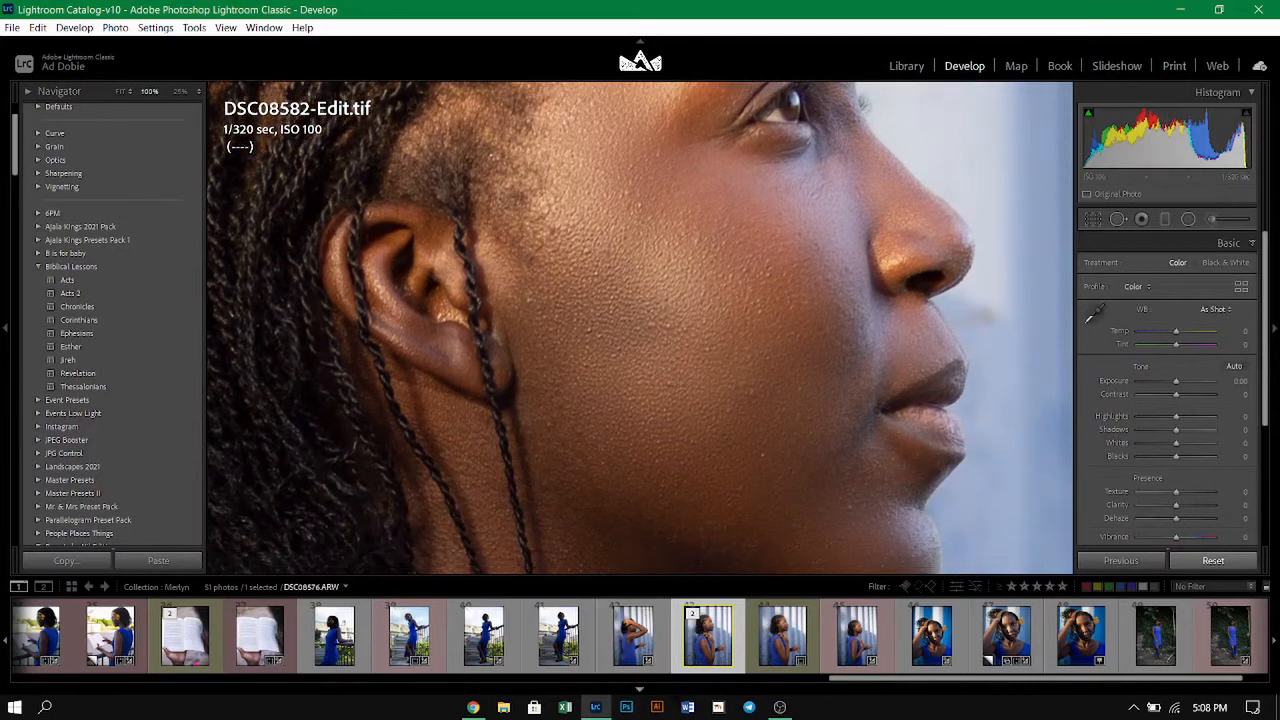
Relaunch Photoshop and reopen DSC08582-Edit.tif with its COlor and Texture layers.
click(626, 707)
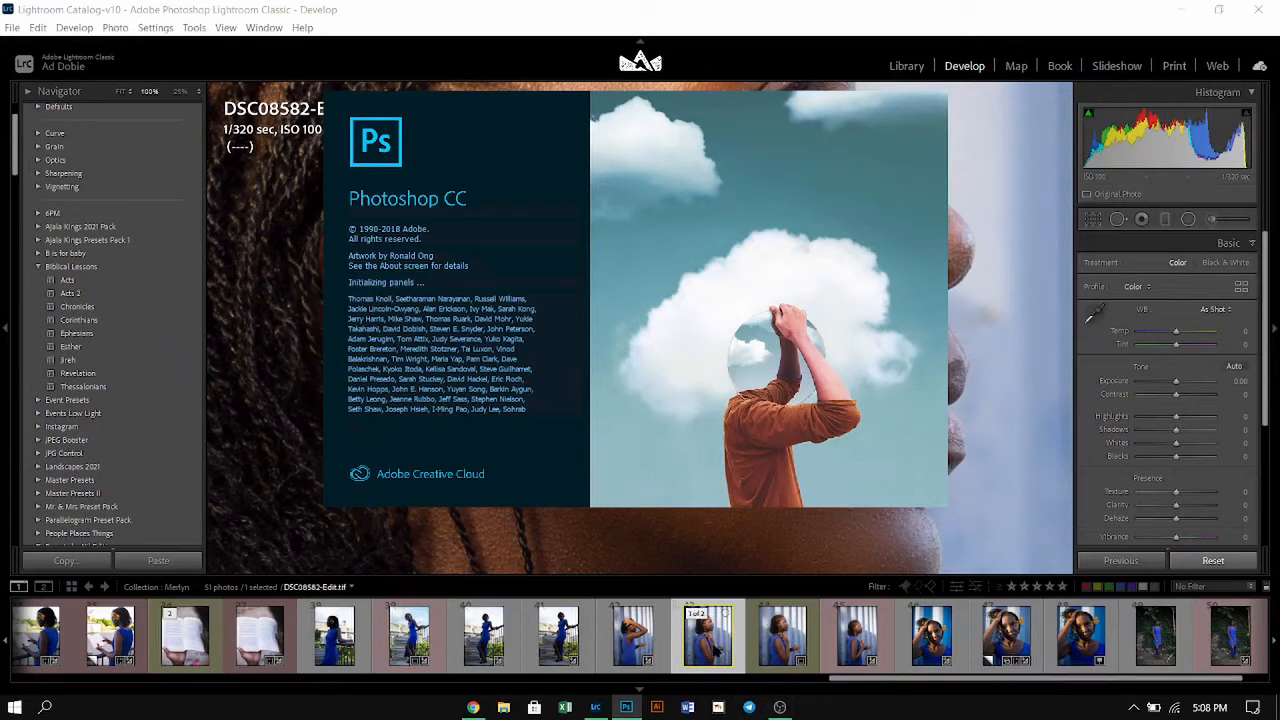
click(781, 707)
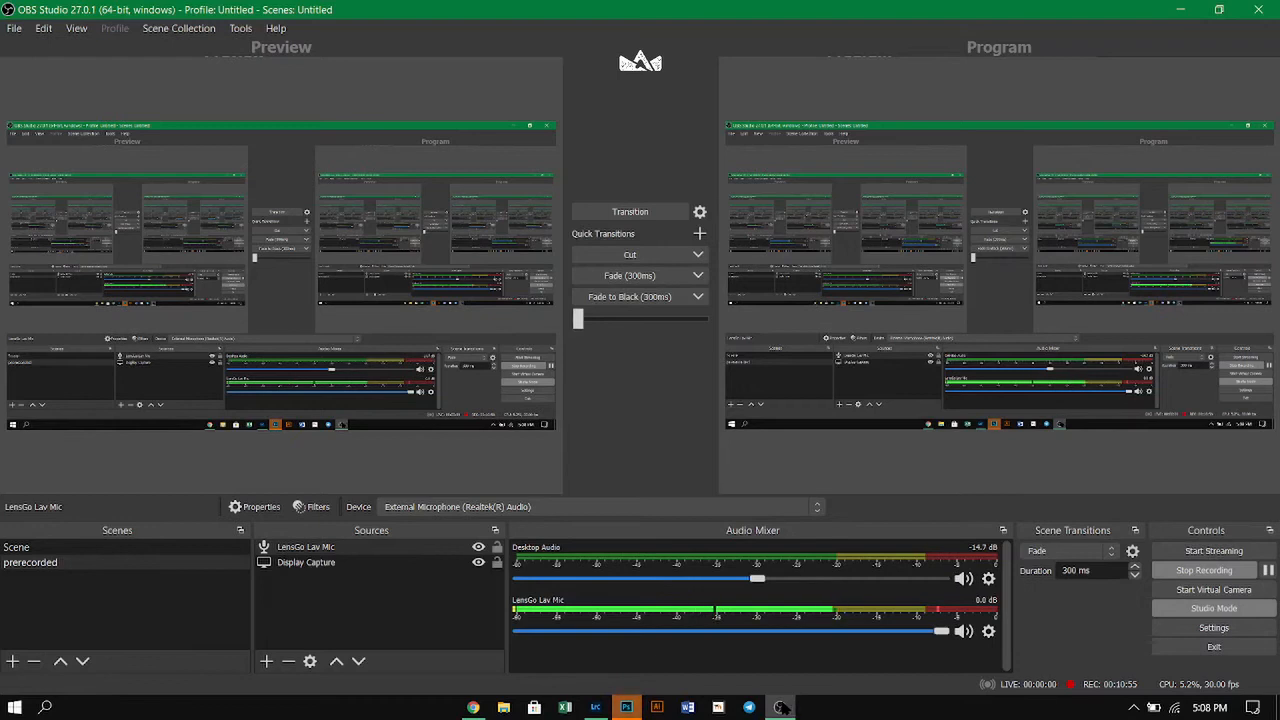
click(626, 707)
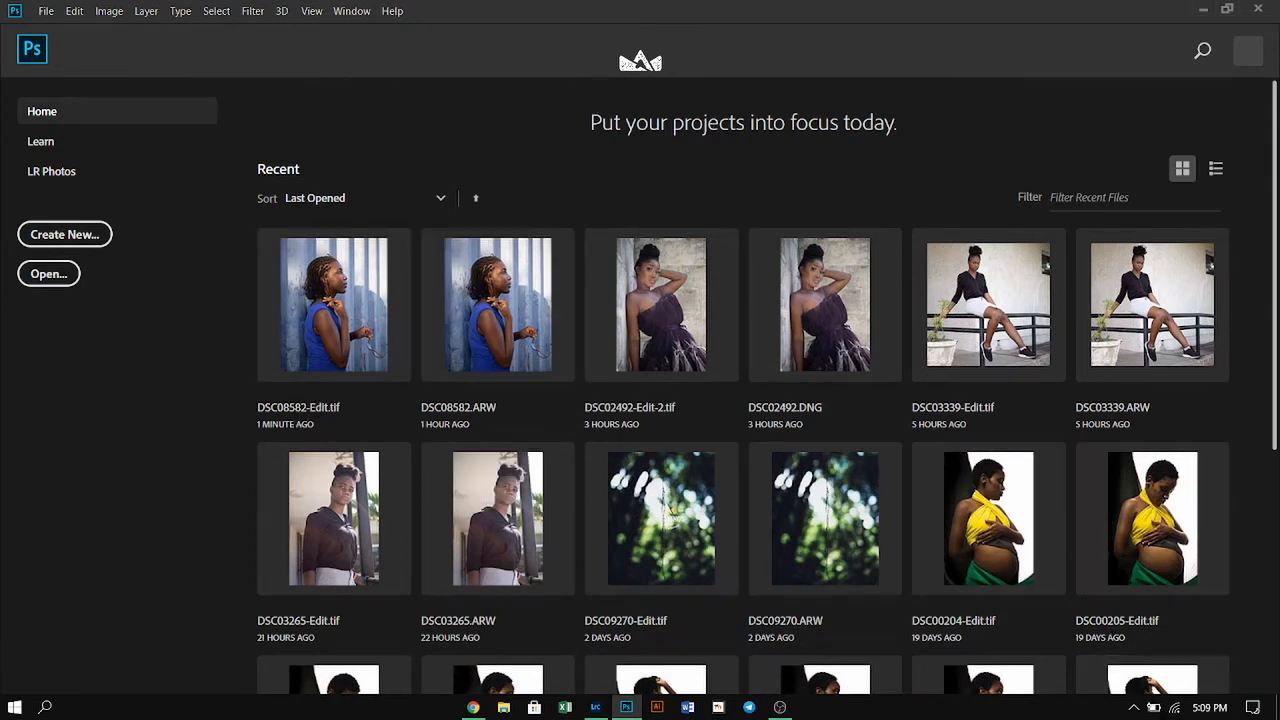
click(1153, 707)
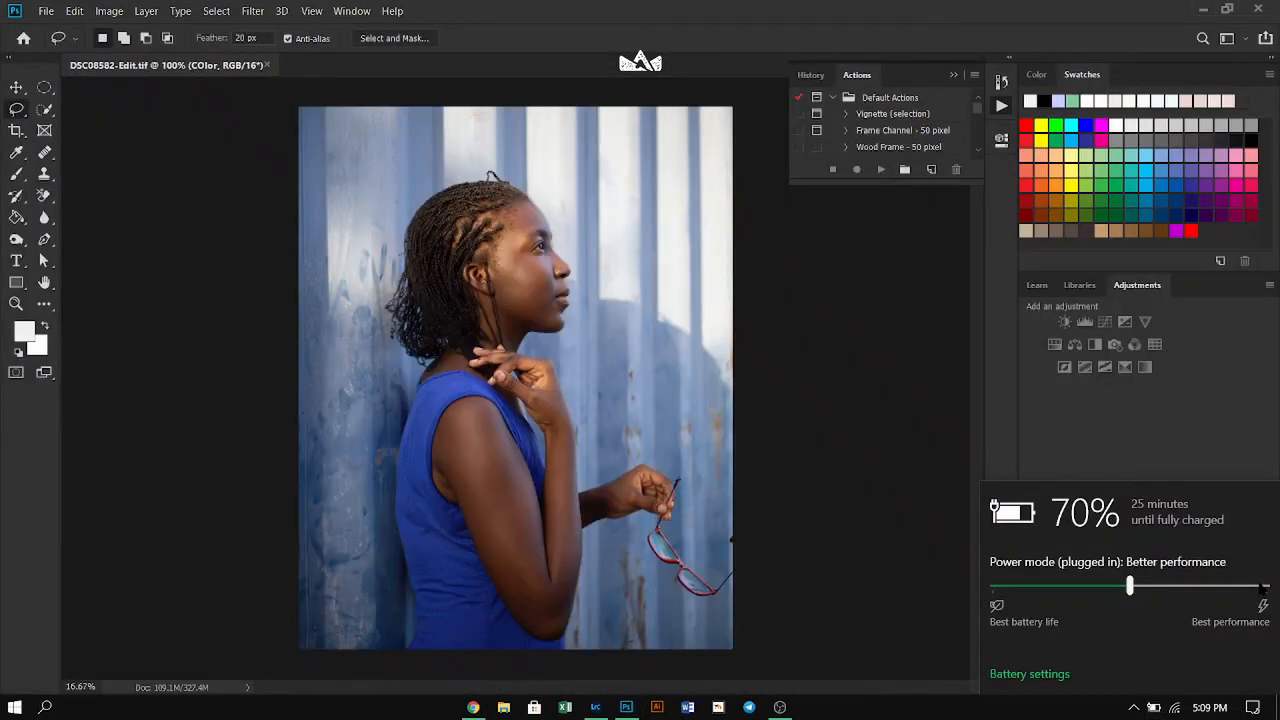
click(726, 12)
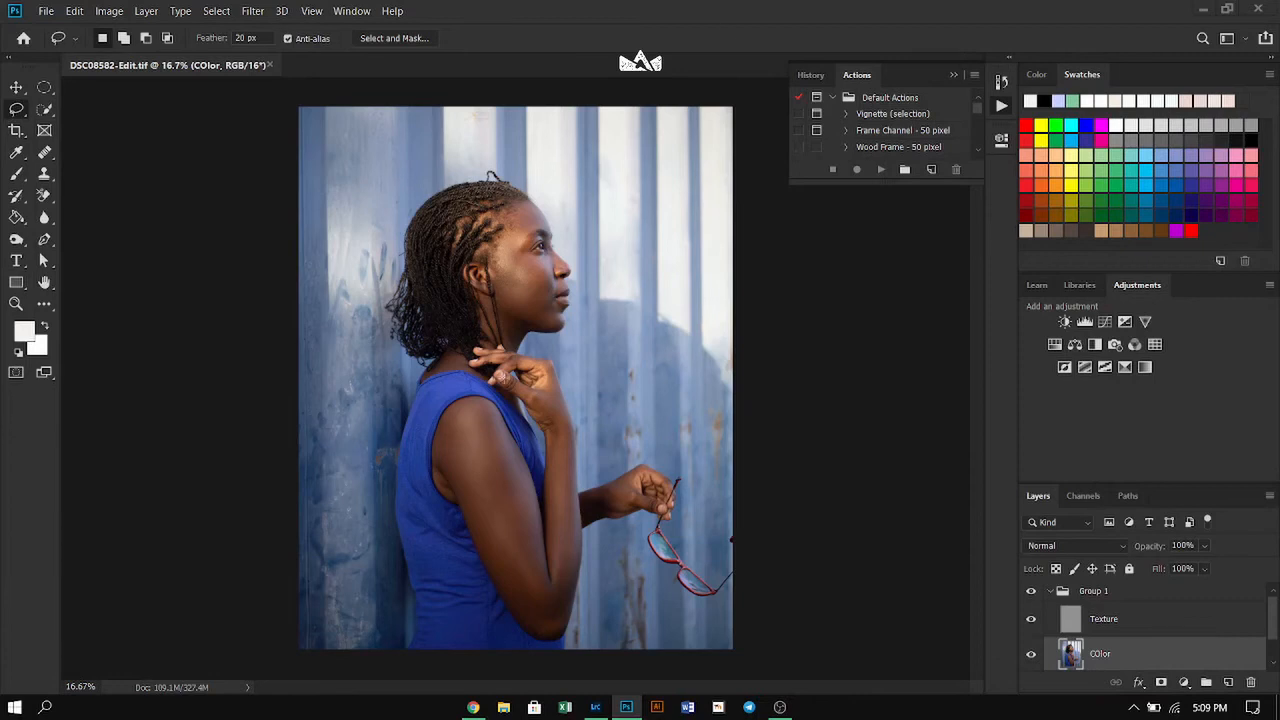
Select the Texture layer in Group 1 and activate the Clone Stamp tool for retouching the cheek.
scroll(527, 203, up, 5)
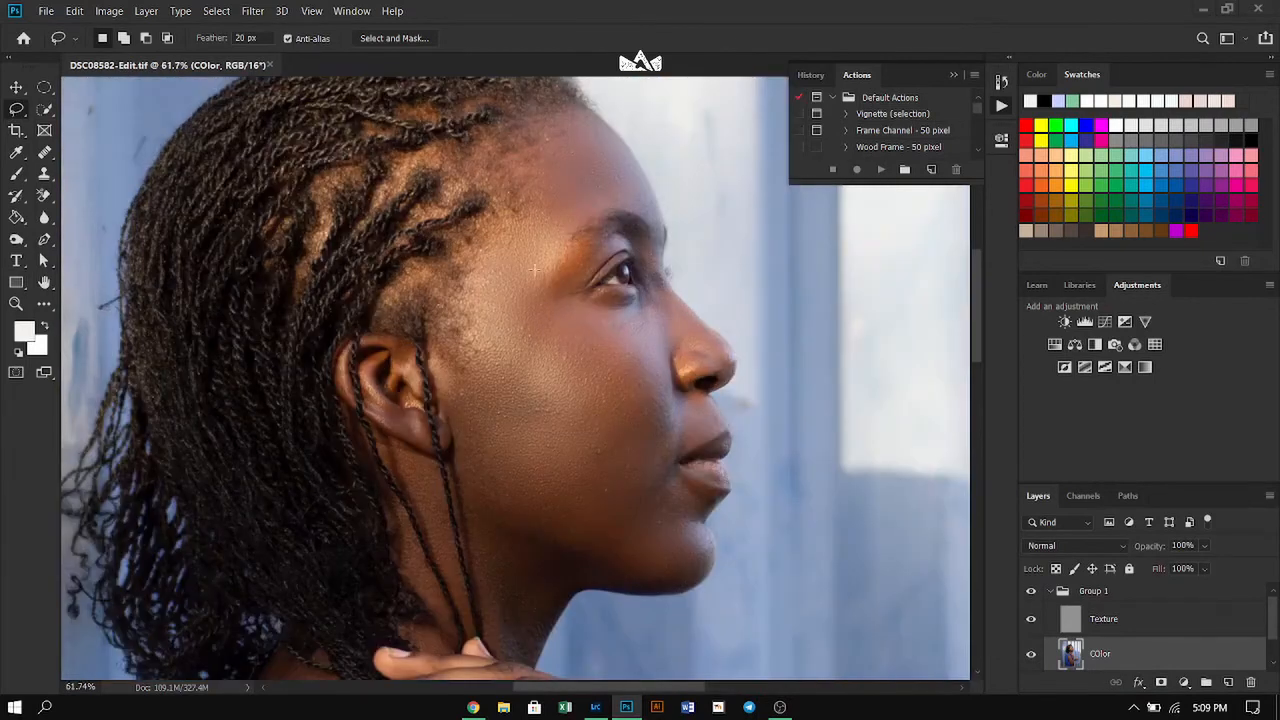
click(1137, 633)
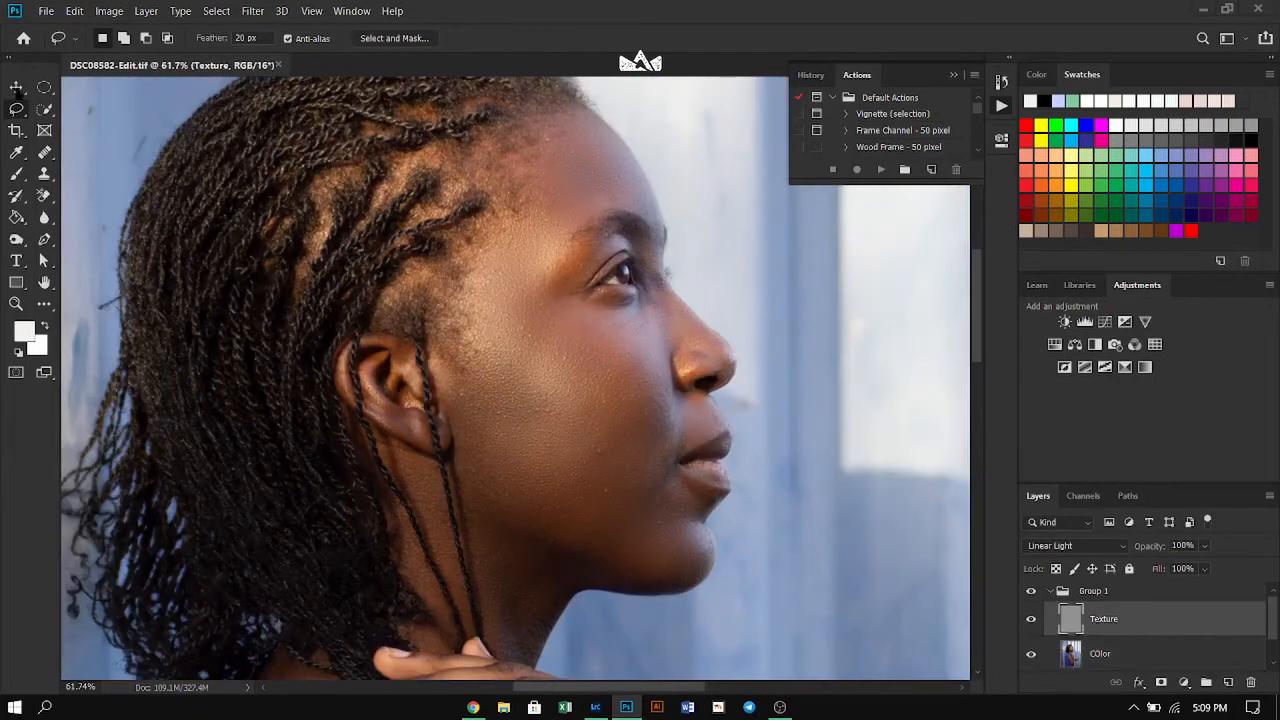
click(44, 173)
click(120, 169)
scroll(481, 318, up, 3)
scroll(508, 455, down, 1)
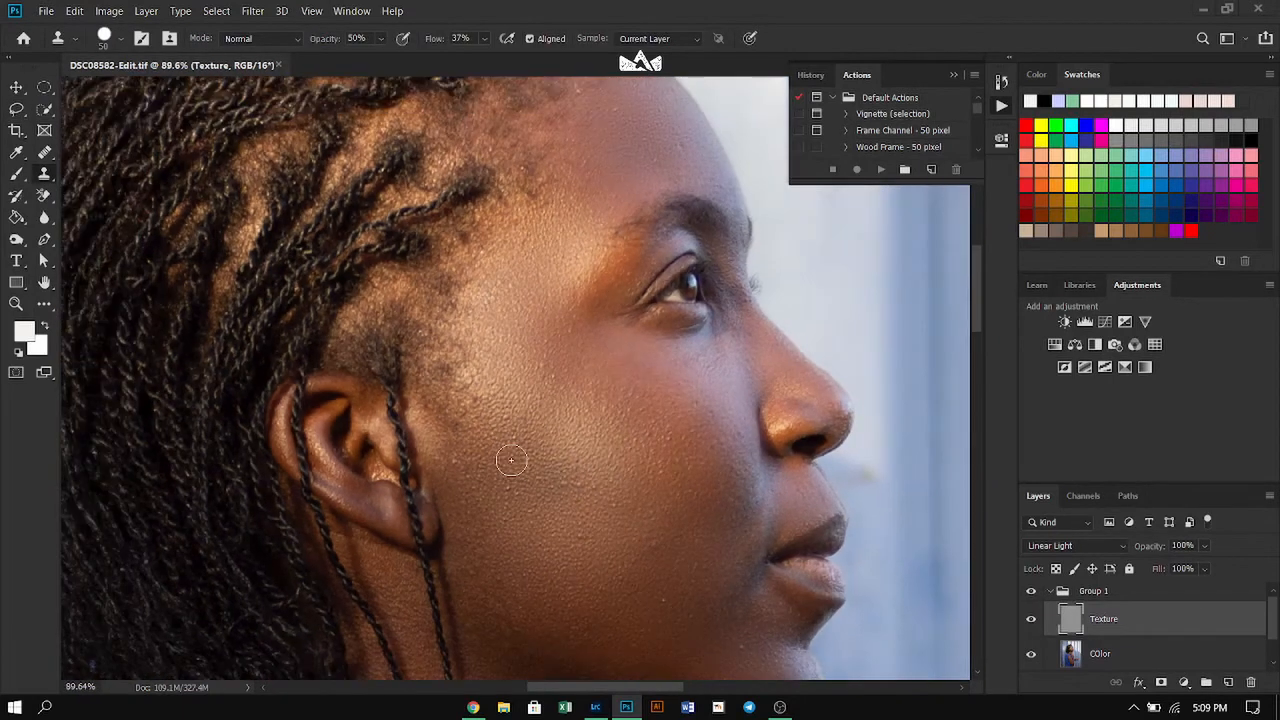
scroll(565, 360, up, 3)
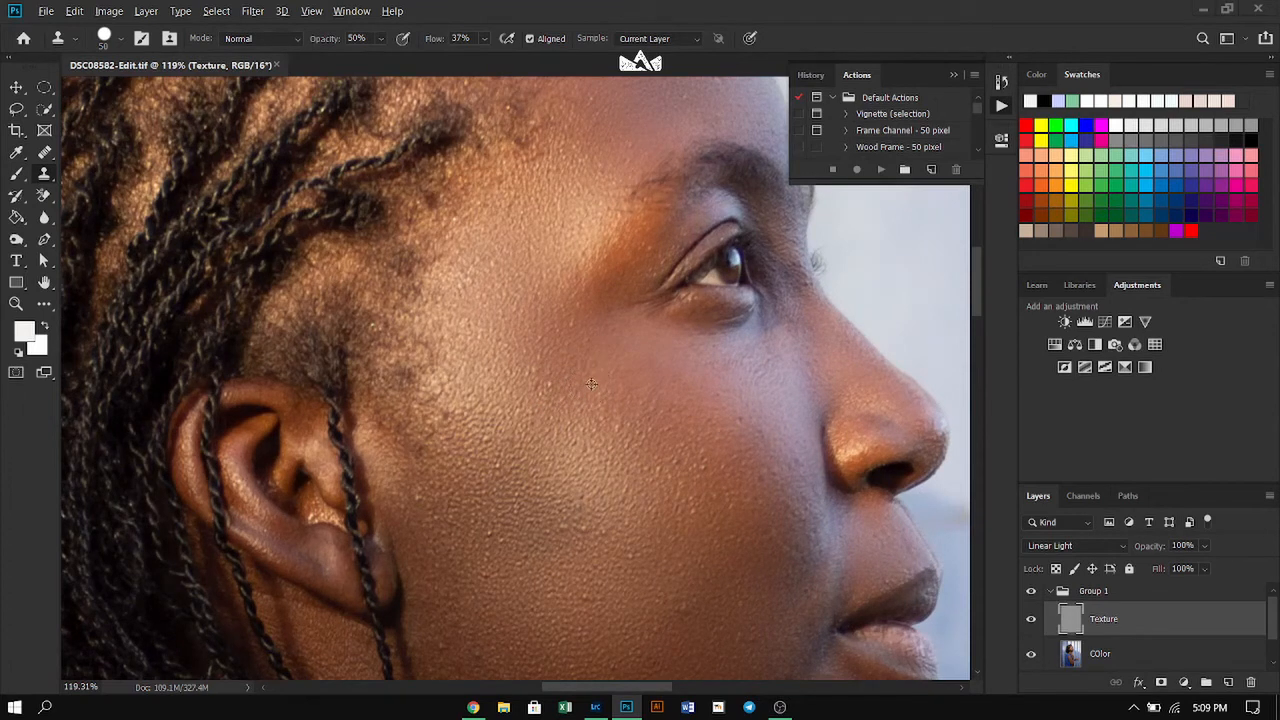
Try to clone-stamp the cheek on the Texture layer and the COlor layer, and reselect the Texture layer.
click(553, 407)
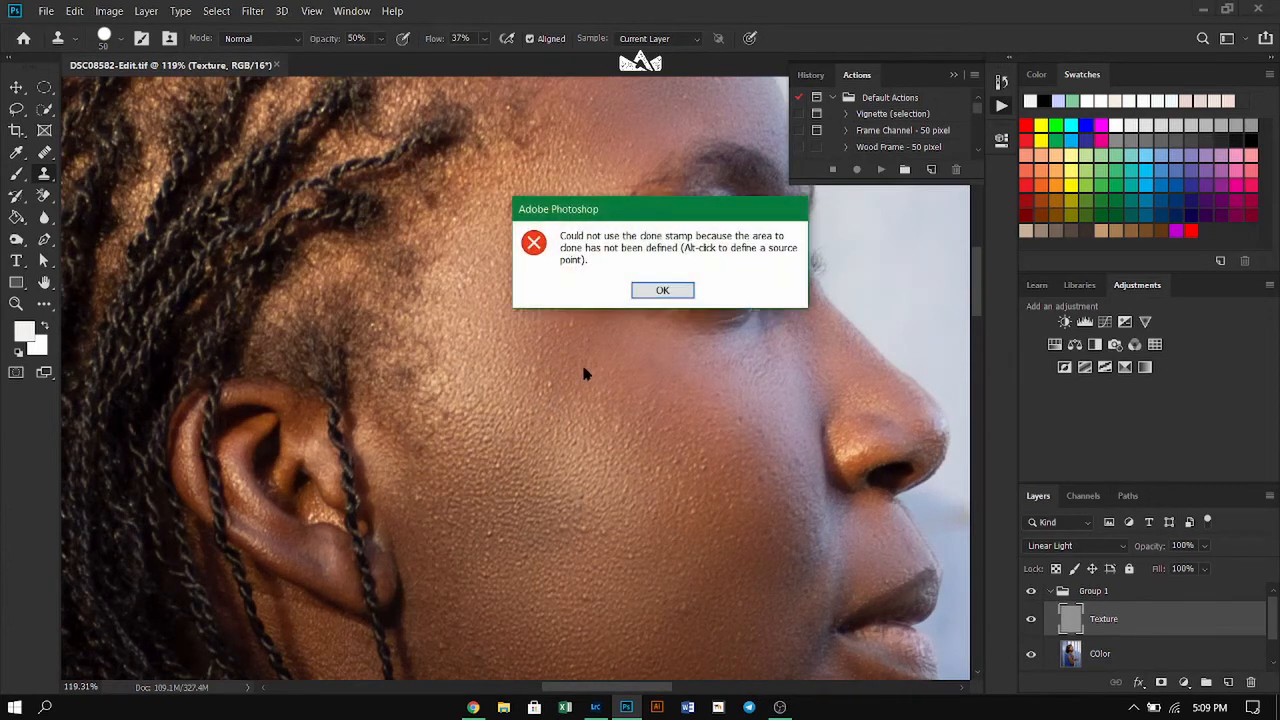
click(659, 291)
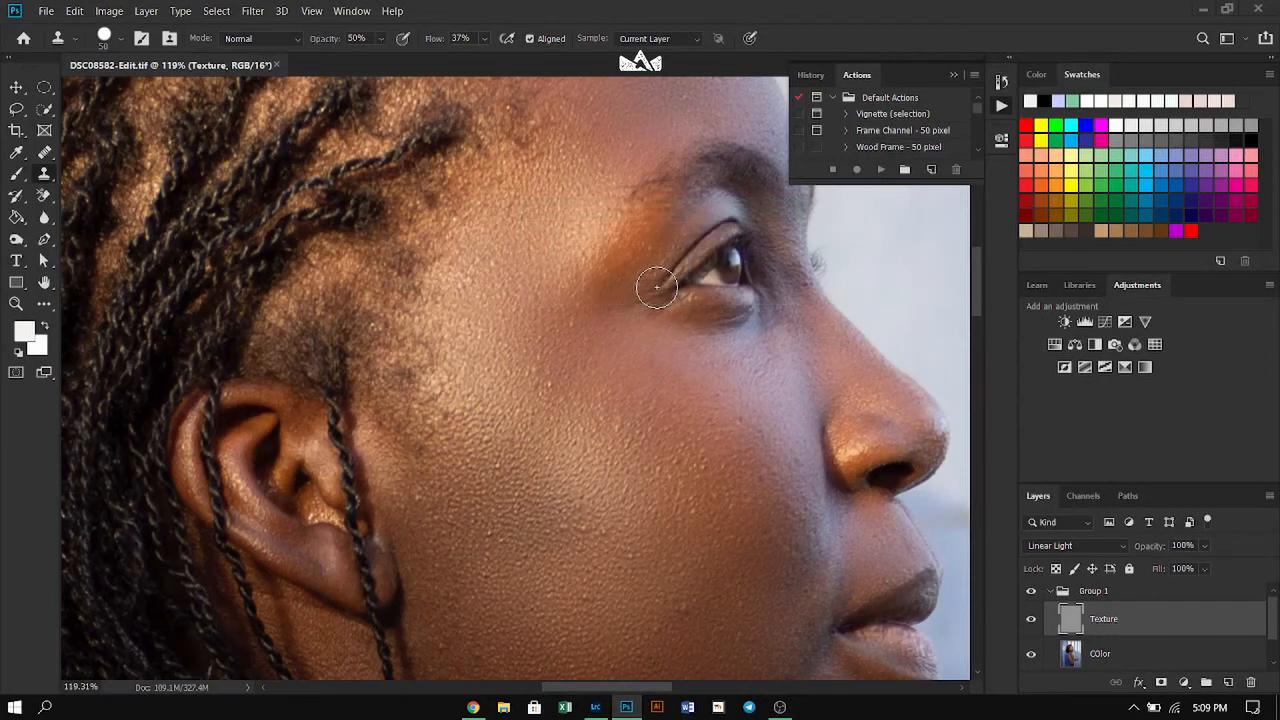
click(584, 387)
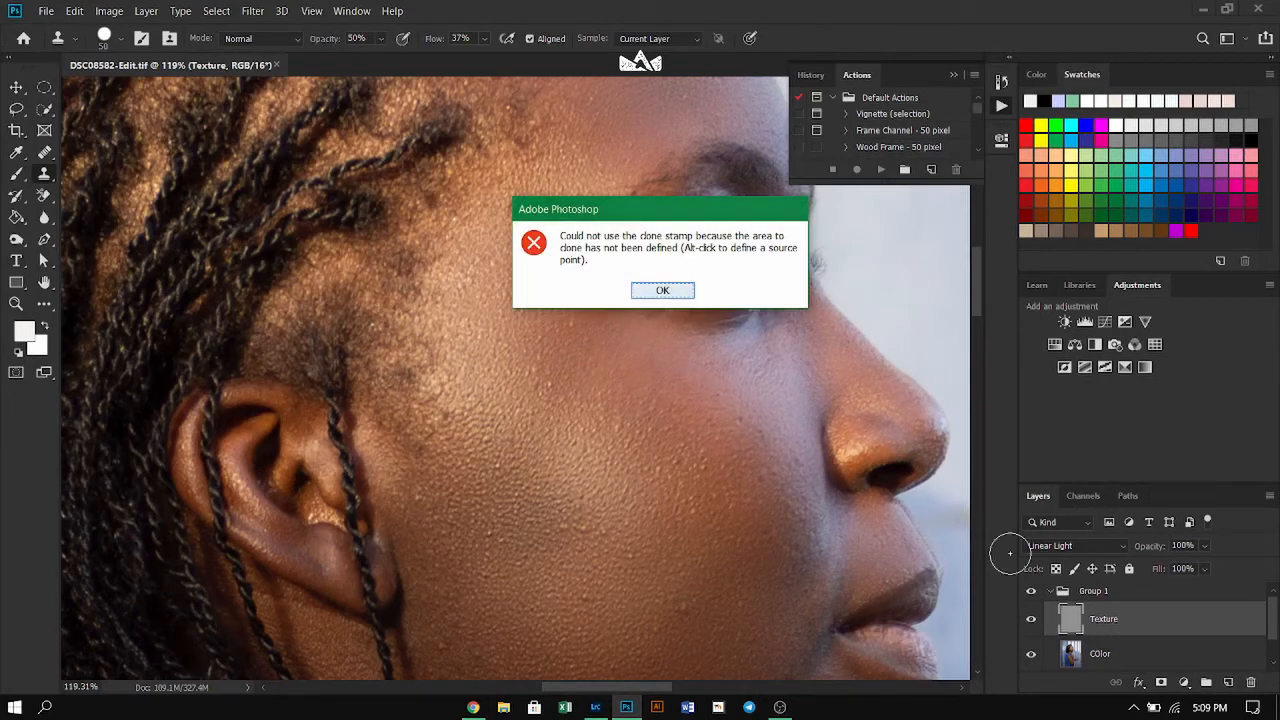
click(665, 289)
click(1115, 653)
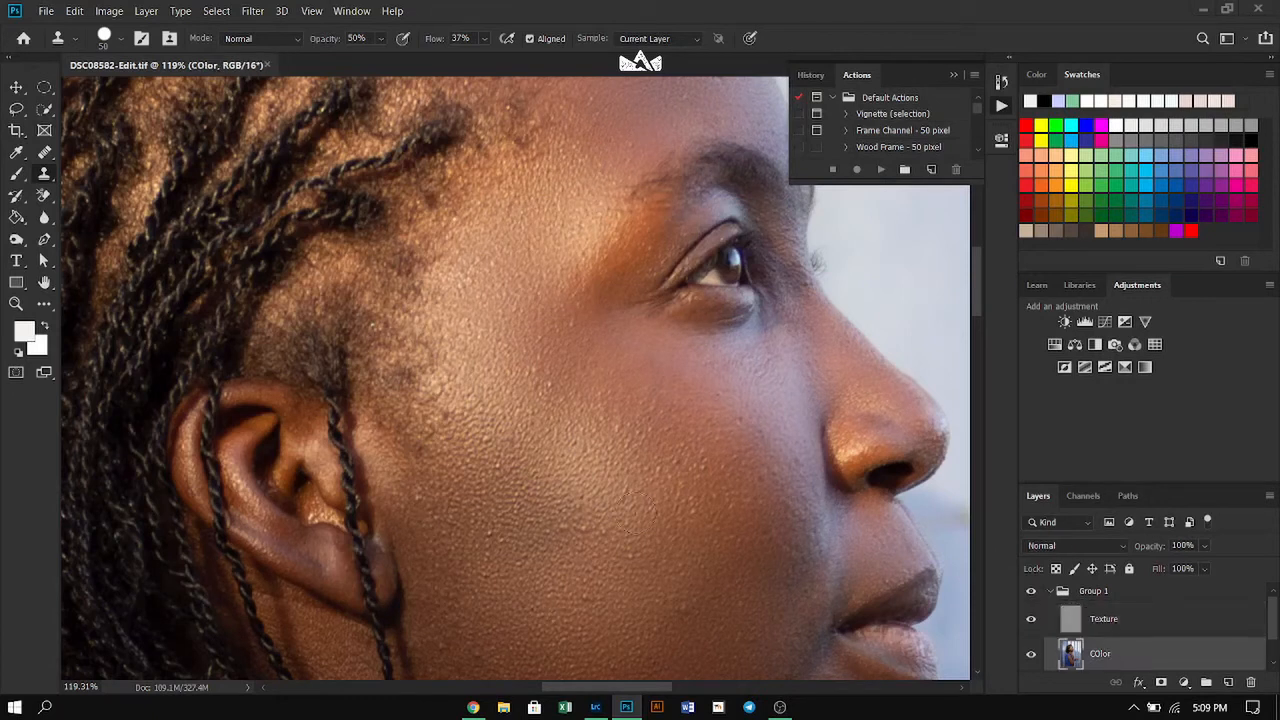
click(547, 393)
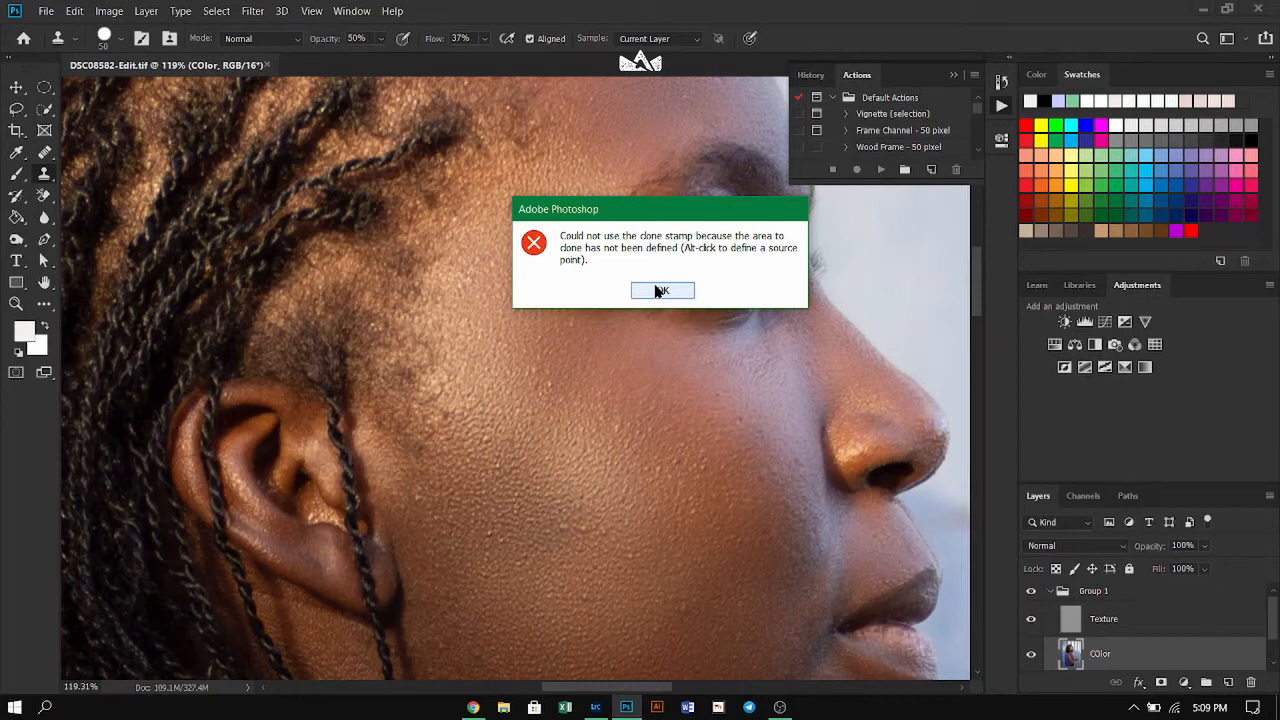
click(660, 291)
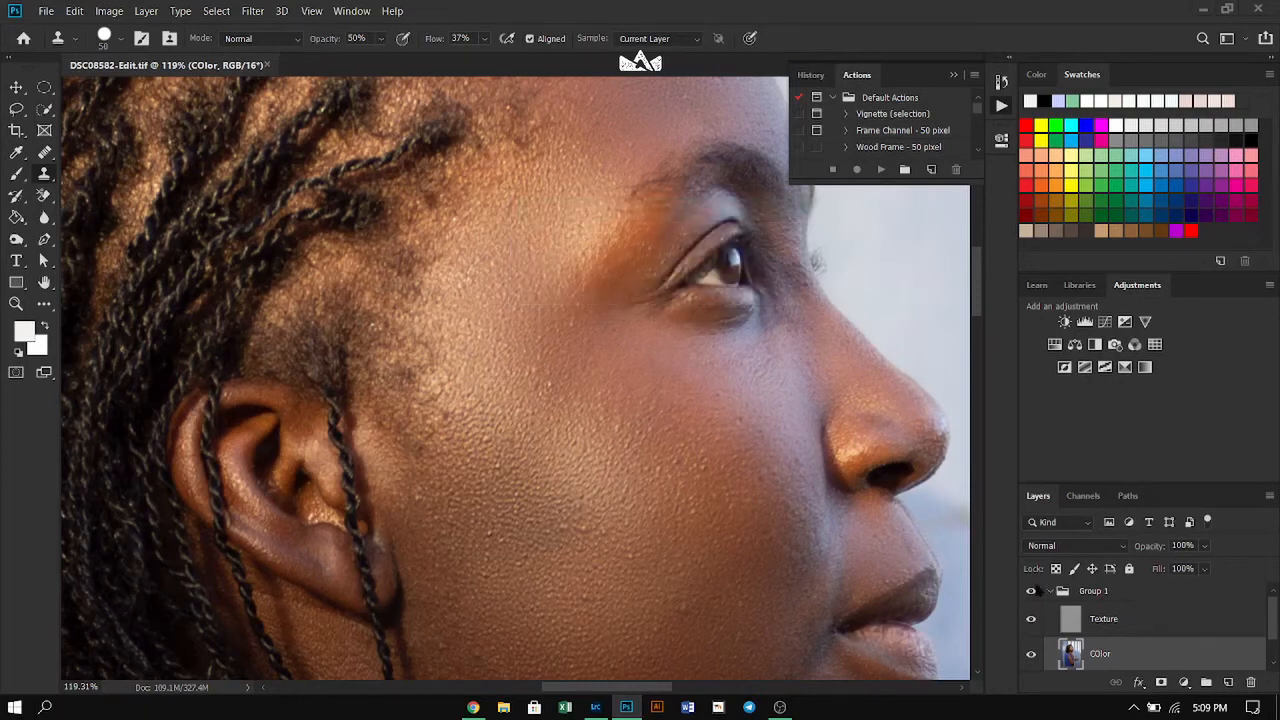
click(1062, 591)
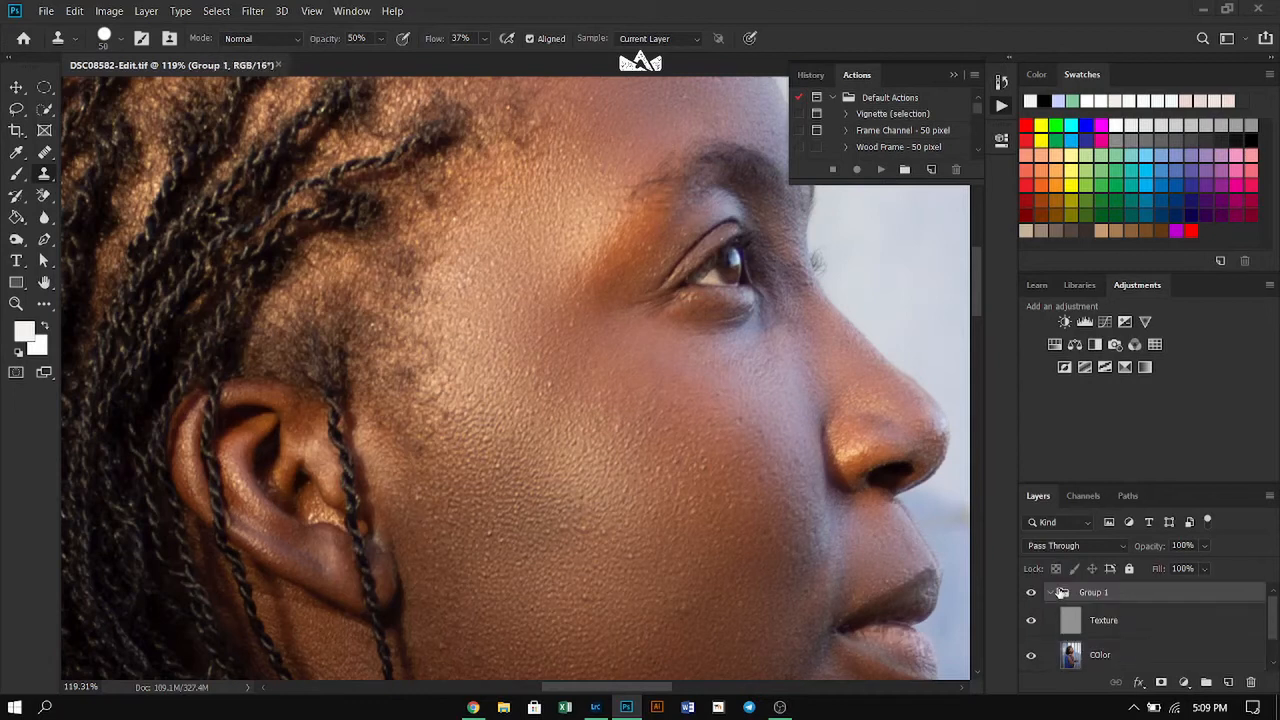
click(1104, 622)
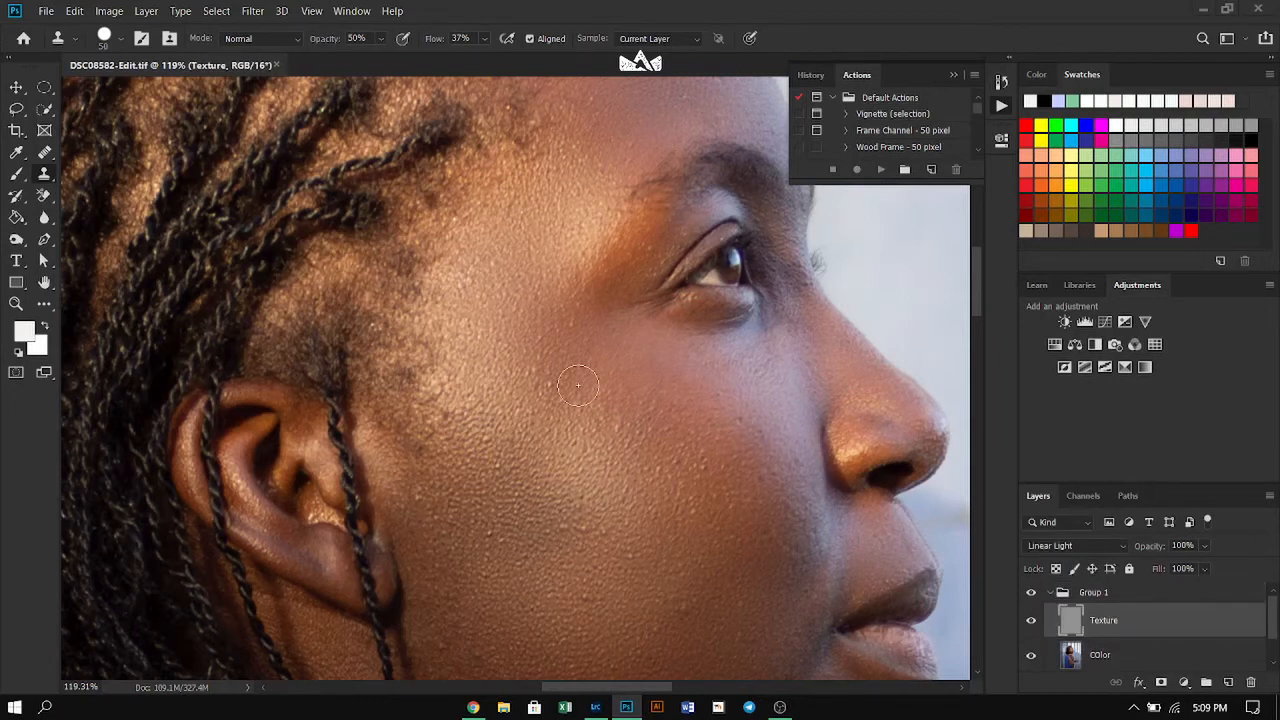
Clone-stamp the bumps on the middle of the cheek using nearby skin on the Texture layer.
alt+click(588, 422)
click(556, 389)
drag(580, 200, 505, 395)
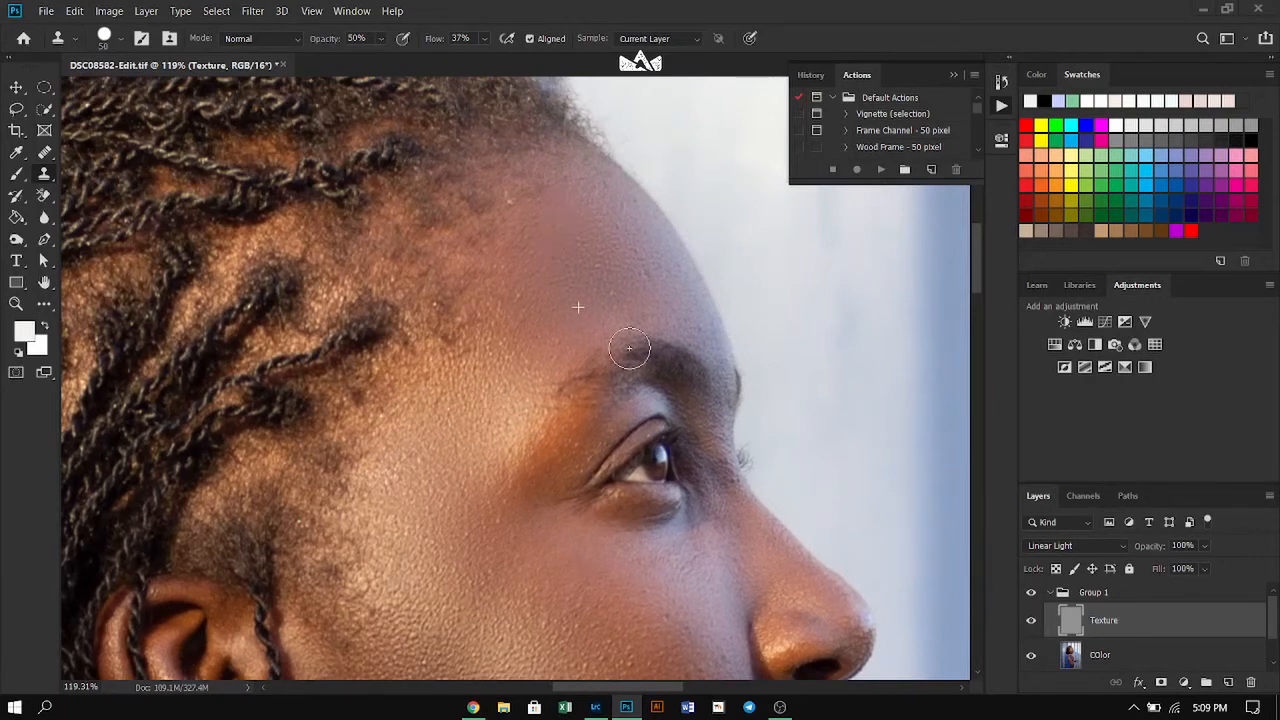
mouse_move(715, 531)
mouse_down()
mouse_move(740, 296)
mouse_move(776, 214)
mouse_up()
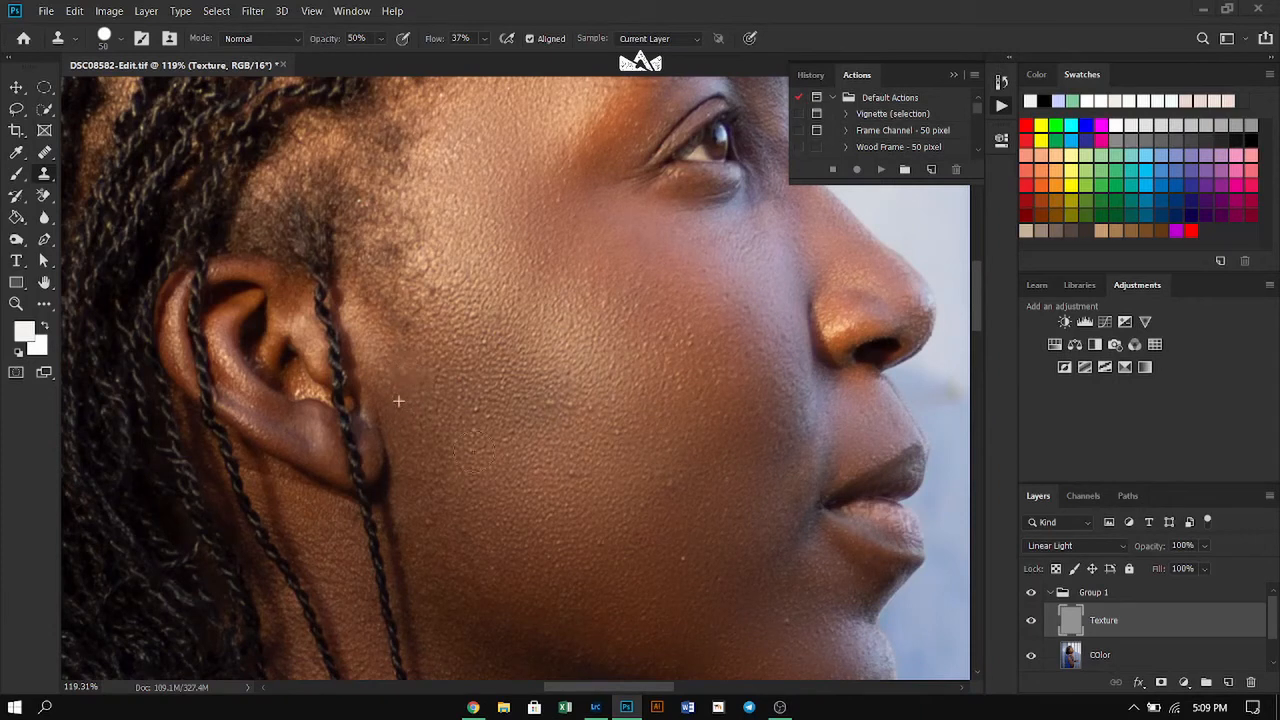
Clone-stamp the bright spots across the lower cheek, resampling clean skin texture beside each one.
alt+click(645, 591)
alt+click(669, 566)
click(669, 483)
alt+click(665, 495)
click(702, 540)
alt+click(718, 516)
click(622, 520)
click(583, 475)
alt+click(584, 462)
drag(569, 487, 594, 490)
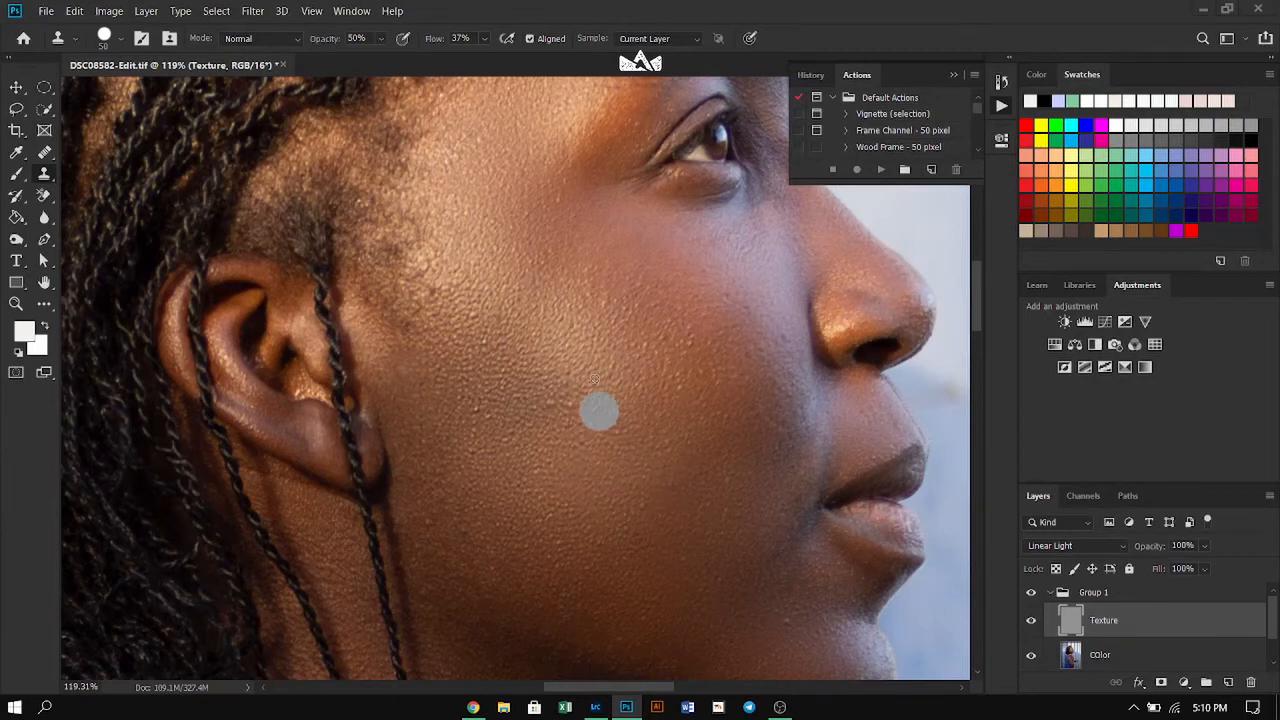
alt+click(551, 403)
click(549, 492)
Clone-stamp the blemishes on the chin and on the neck below the jaw.
drag(549, 492, 509, 294)
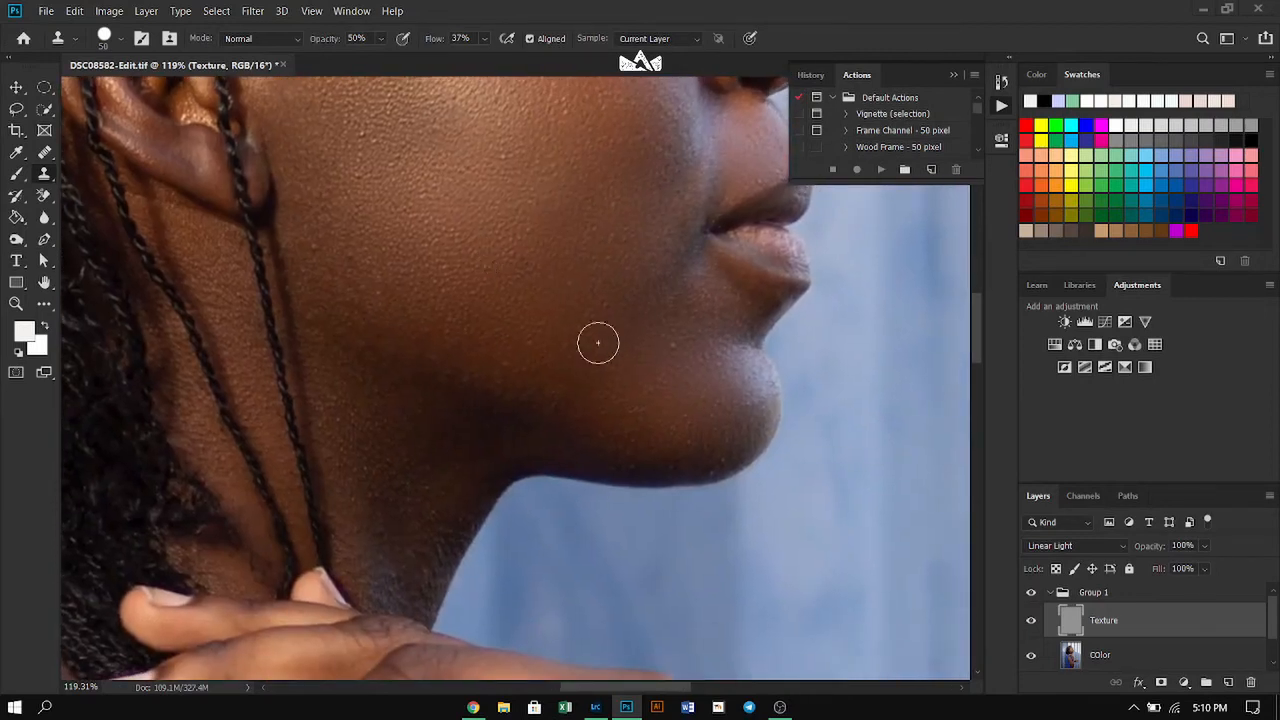
click(670, 349)
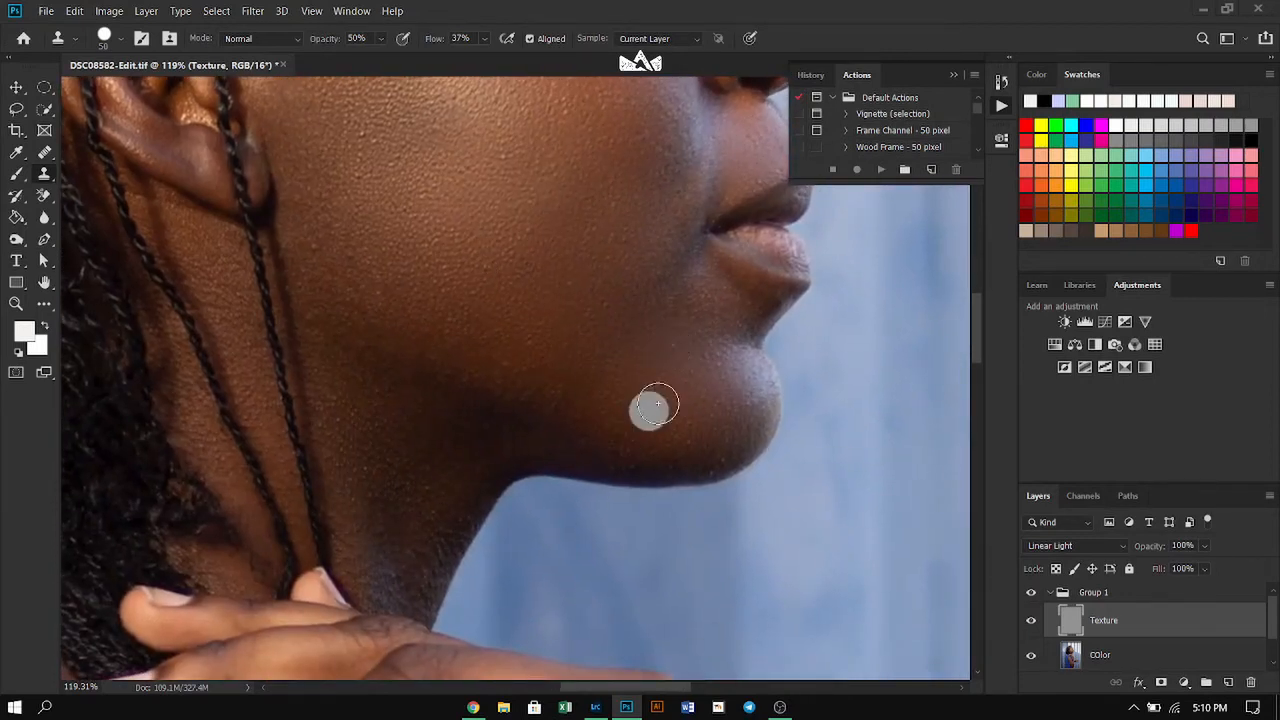
drag(510, 365, 605, 298)
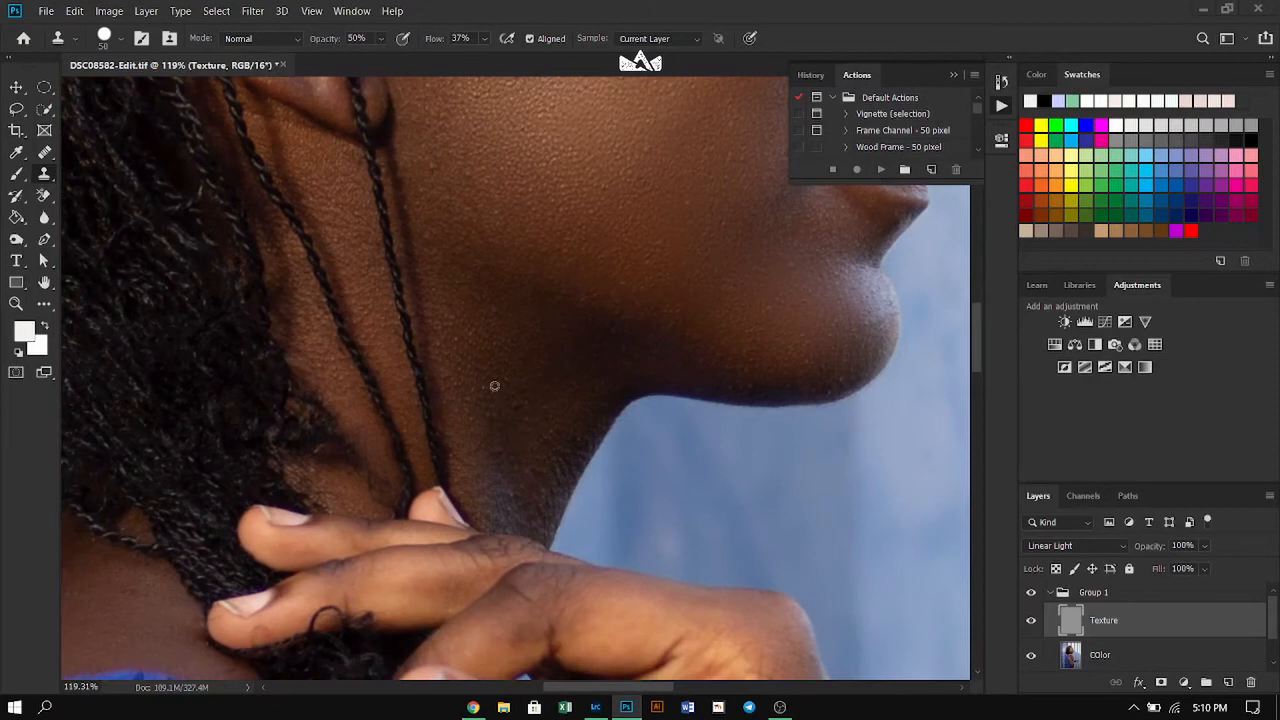
drag(496, 453, 511, 465)
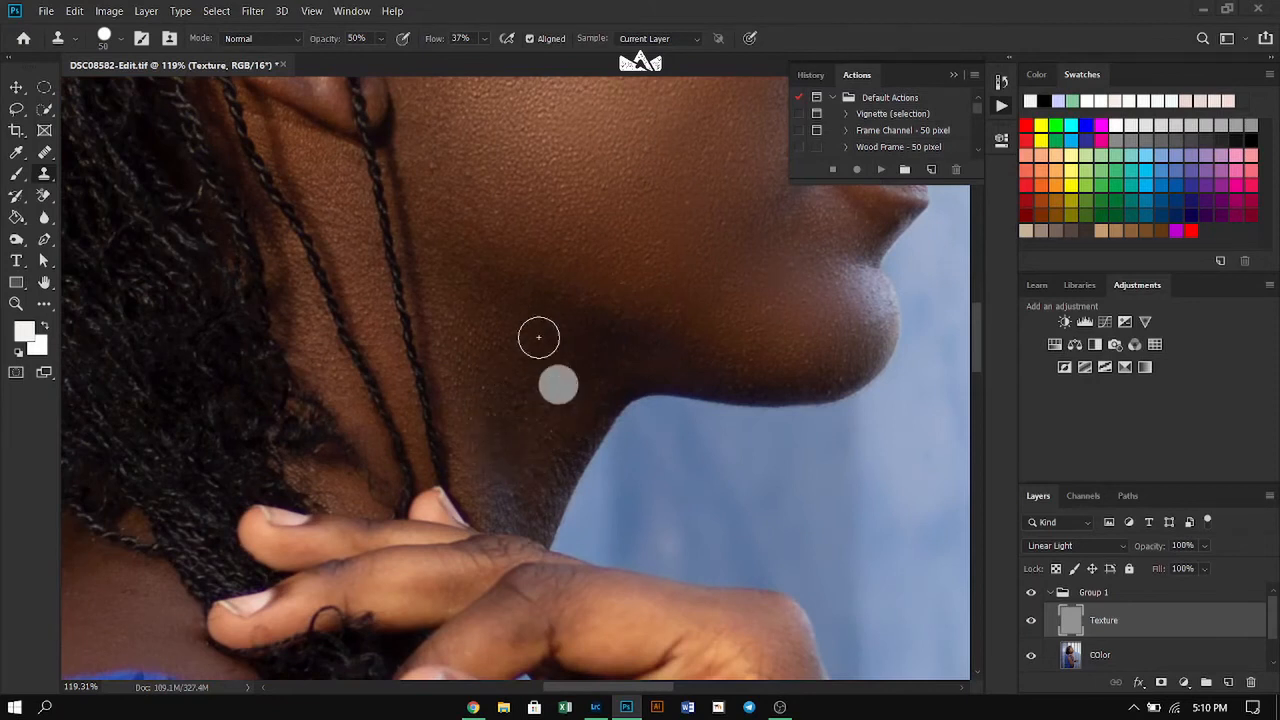
Clone-stamp the remaining spots on the cheek between the ear and the nose, resampling nearby texture.
mouse_move(511, 209)
mouse_down()
mouse_move(517, 428)
mouse_move(471, 413)
mouse_move(463, 433)
mouse_up()
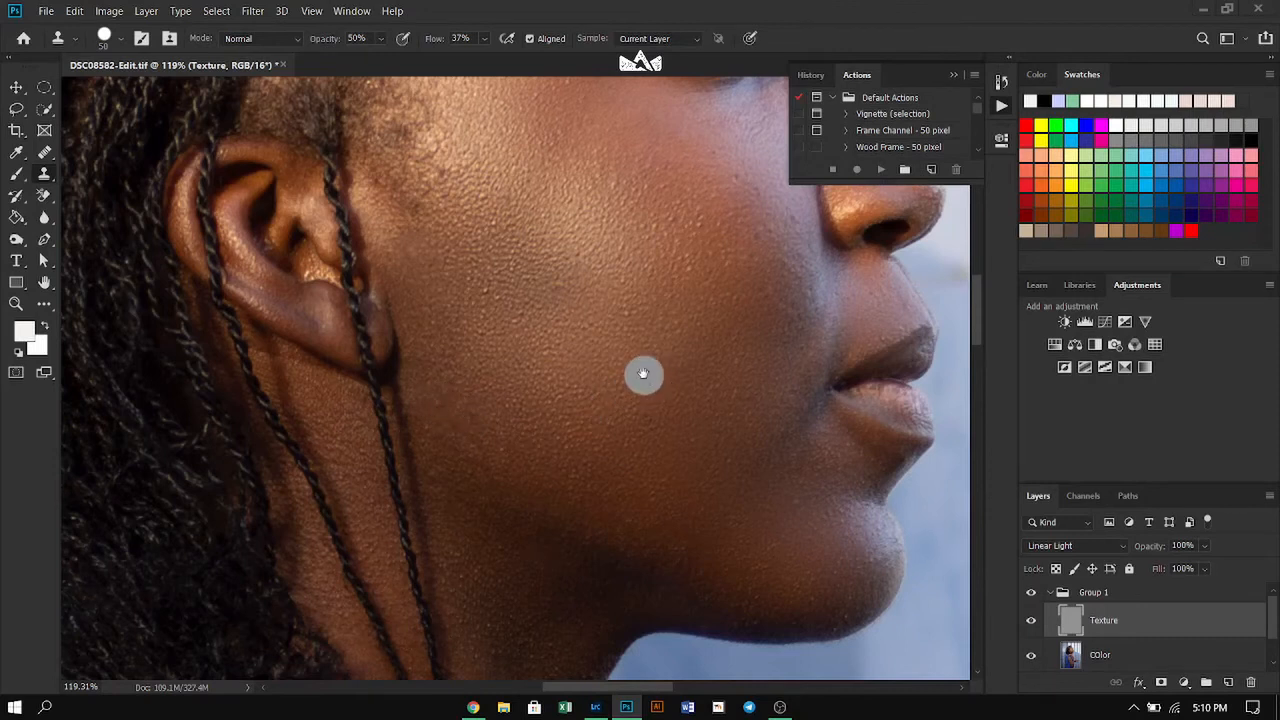
drag(643, 374, 596, 485)
alt+click(571, 443)
drag(573, 441, 591, 462)
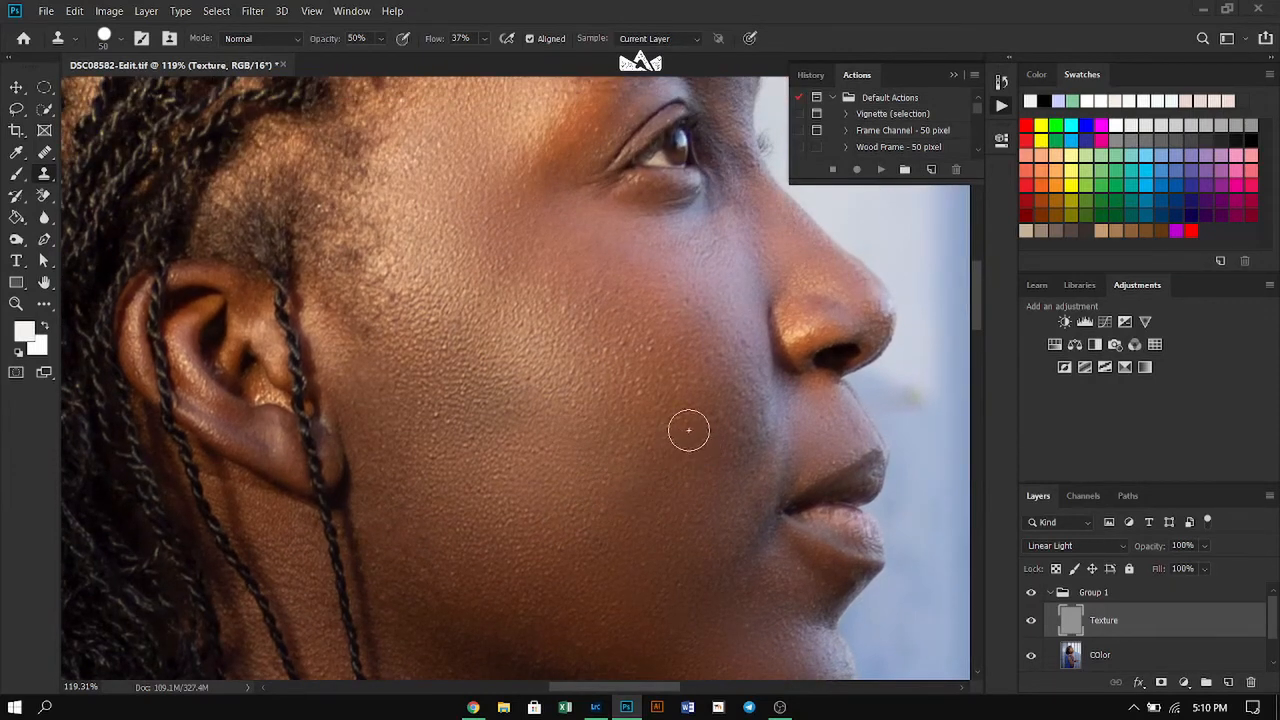
alt+click(691, 421)
drag(698, 370, 709, 361)
alt+click(563, 262)
drag(649, 361, 644, 350)
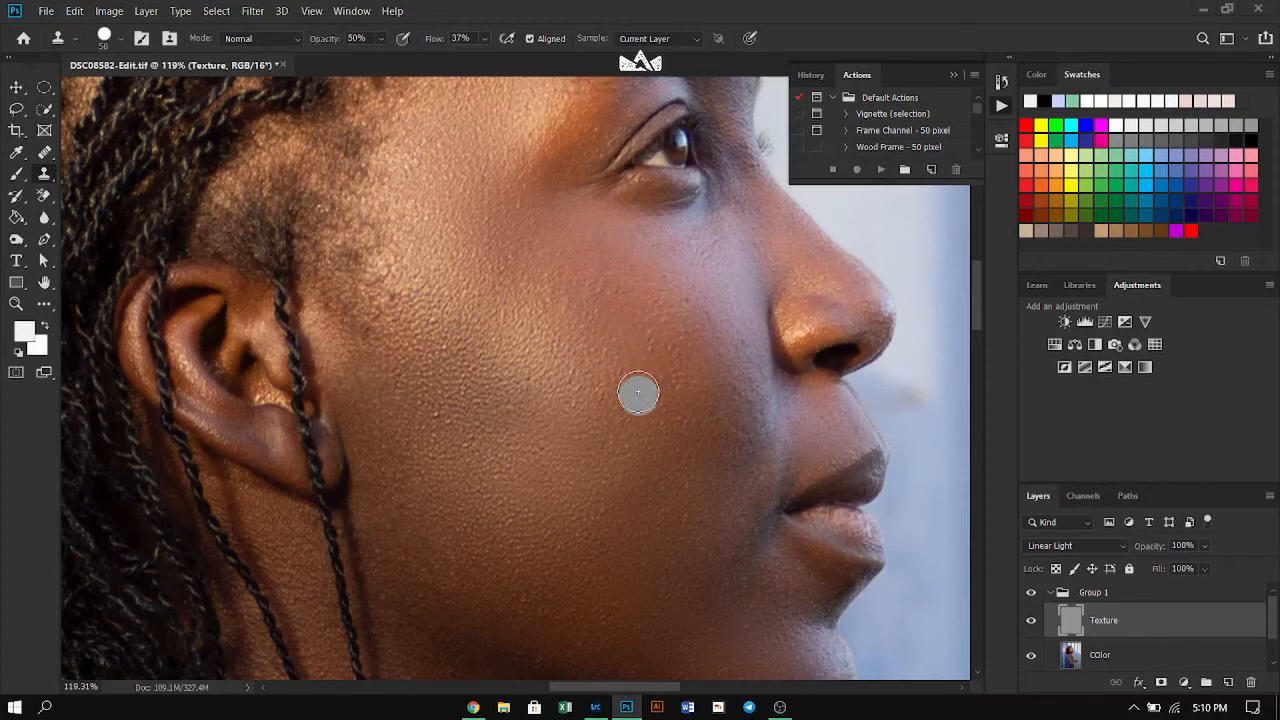
Examine the retouched skin on the face and upper arm, both from afar and close up.
scroll(565, 345, down, 3)
scroll(511, 323, down, 3)
scroll(600, 390, up, 3)
scroll(634, 417, down, 3)
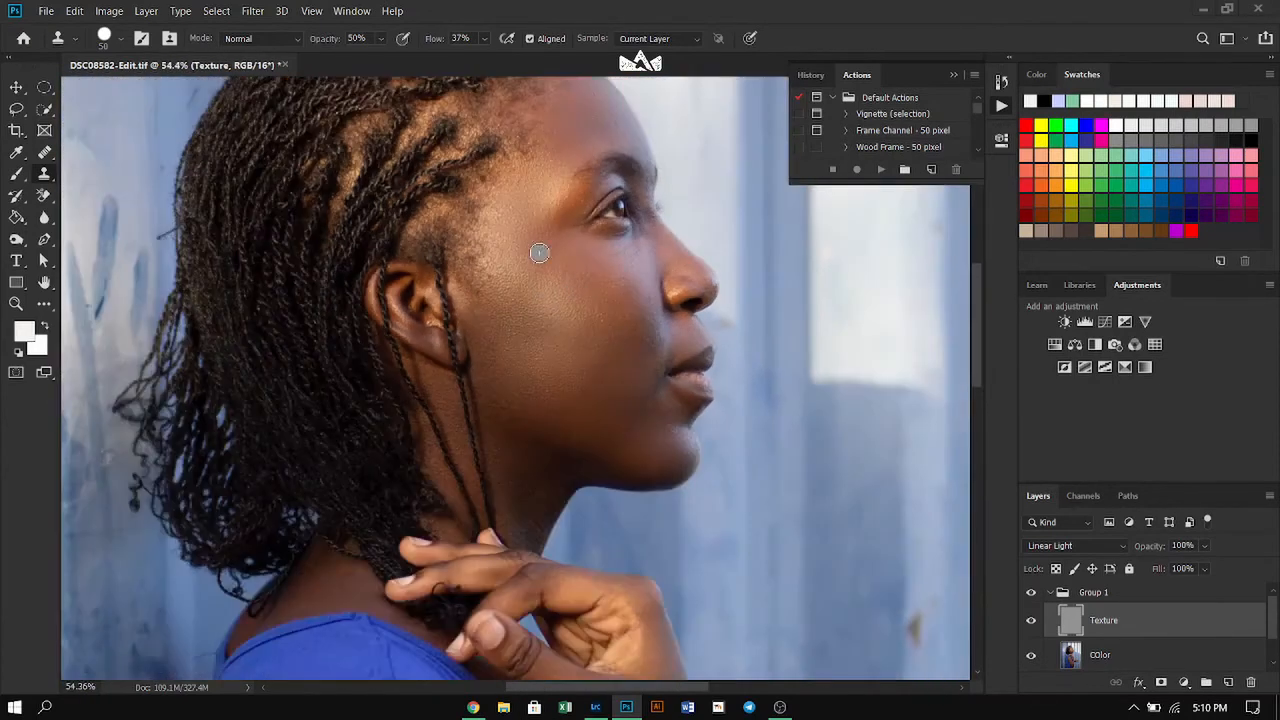
scroll(652, 394, down, 3)
scroll(560, 520, up, 6)
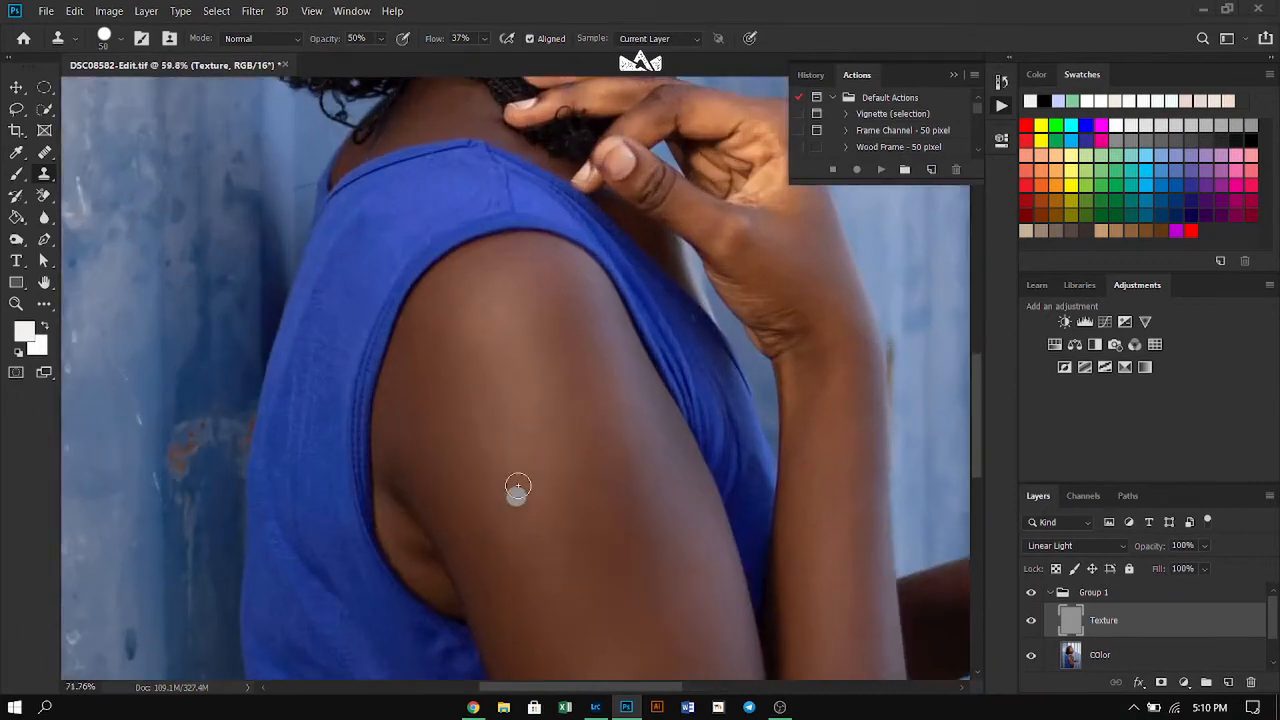
scroll(531, 435, up, 3)
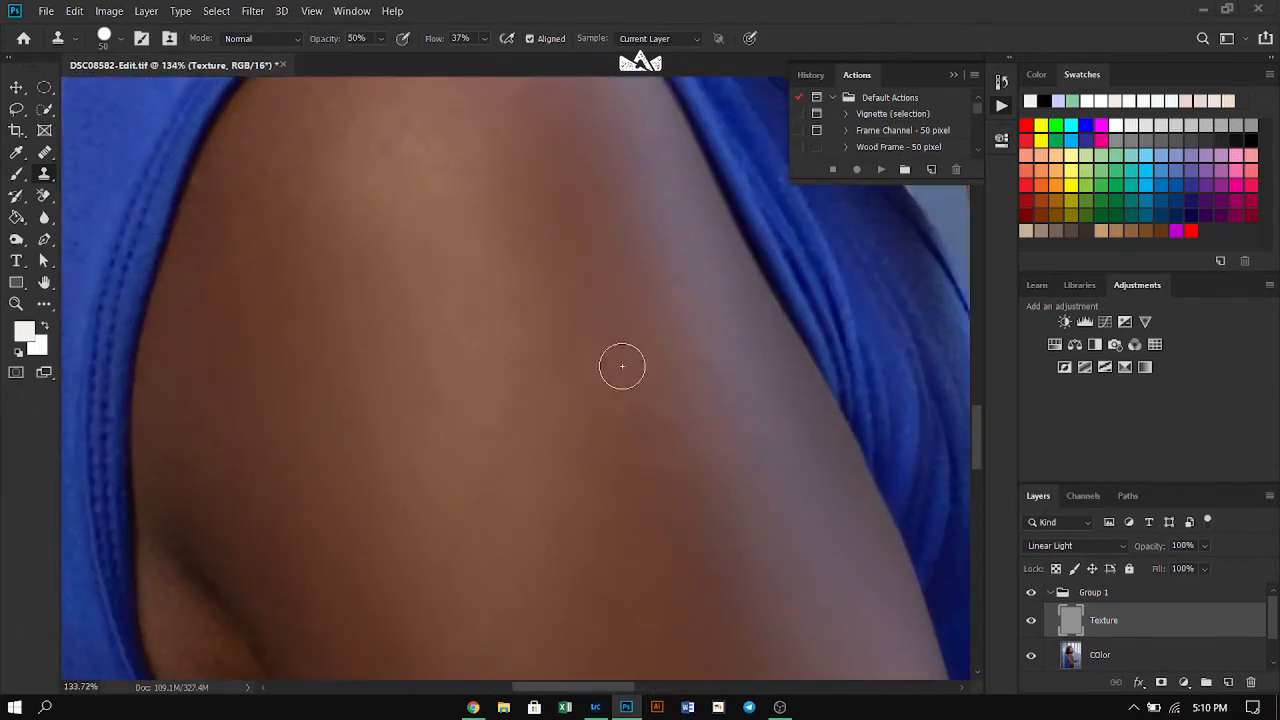
mouse_move(691, 523)
mouse_down()
mouse_move(630, 466)
mouse_move(510, 304)
mouse_up()
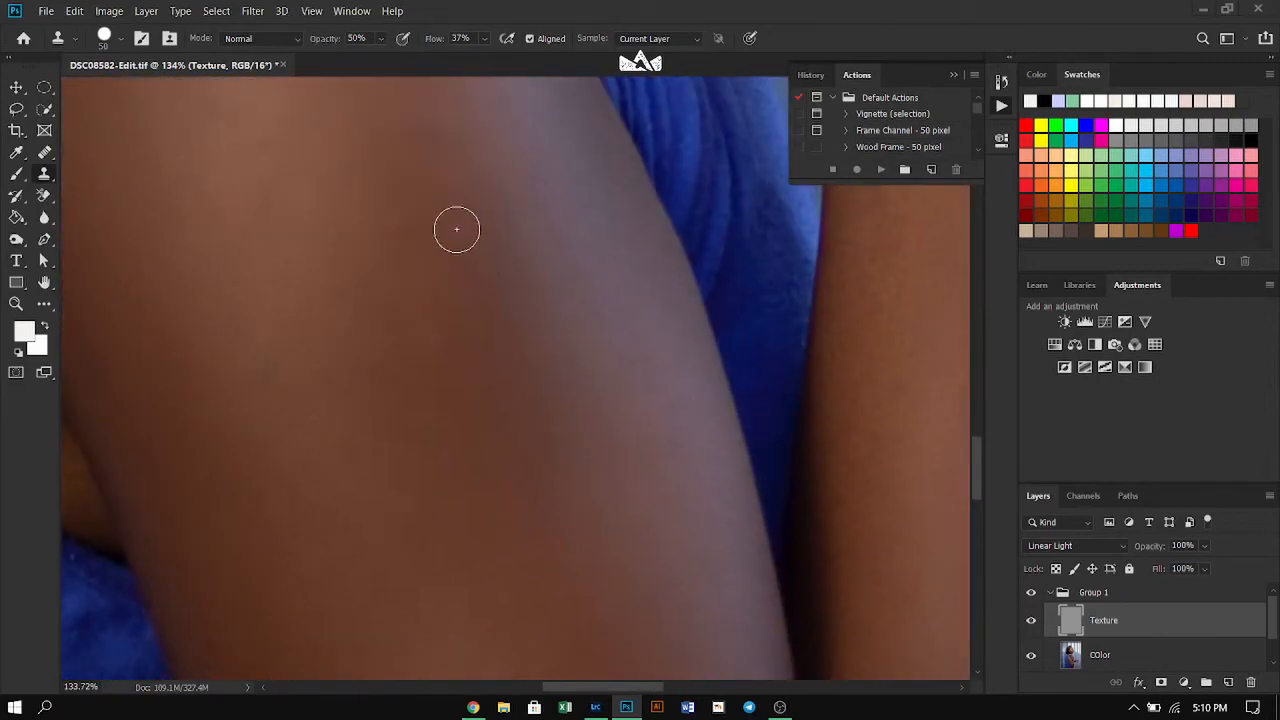
scroll(521, 387, down, 10)
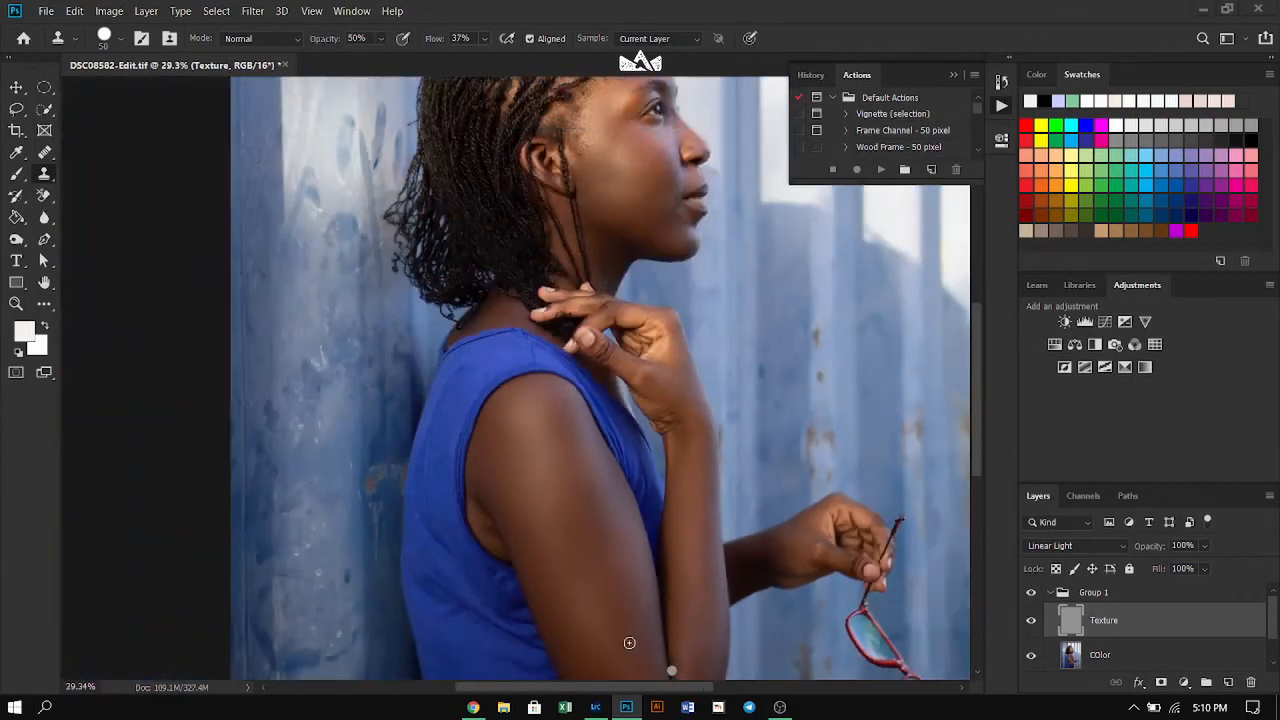
Examine the skin texture on the cheek, forehead and area beside the nose at high magnification.
scroll(514, 246, up, 8)
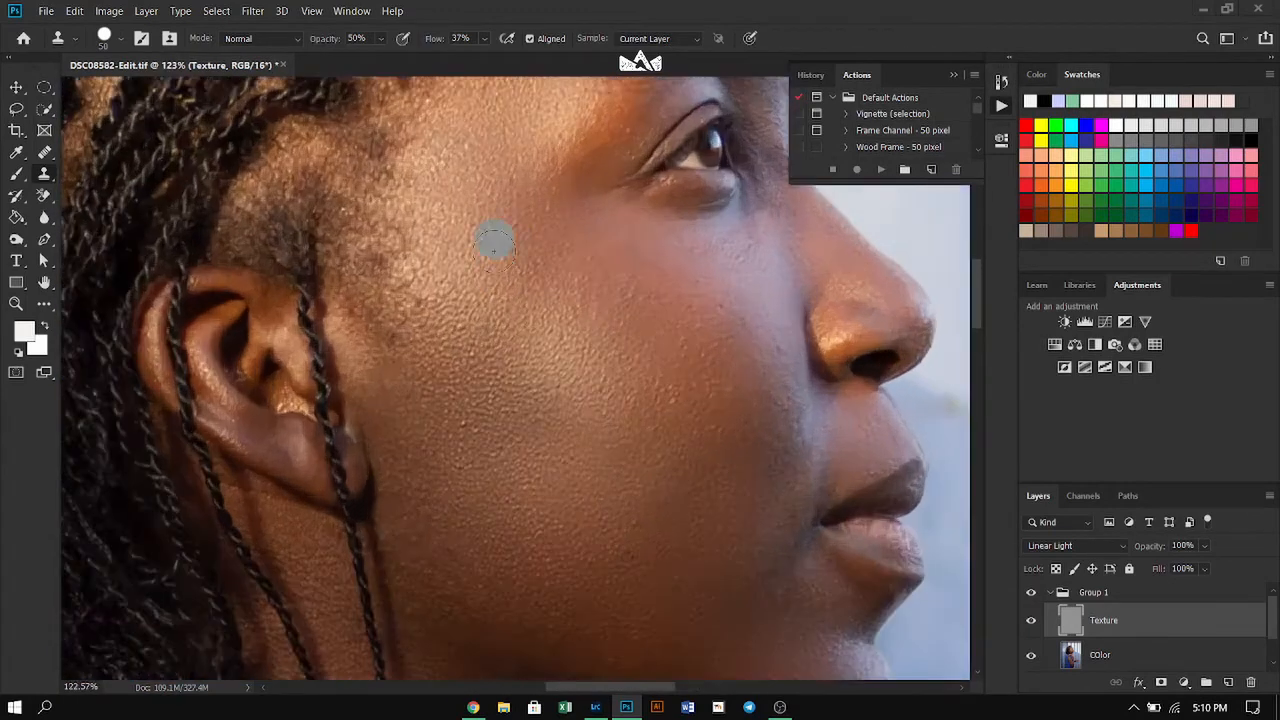
scroll(560, 520, down, 4)
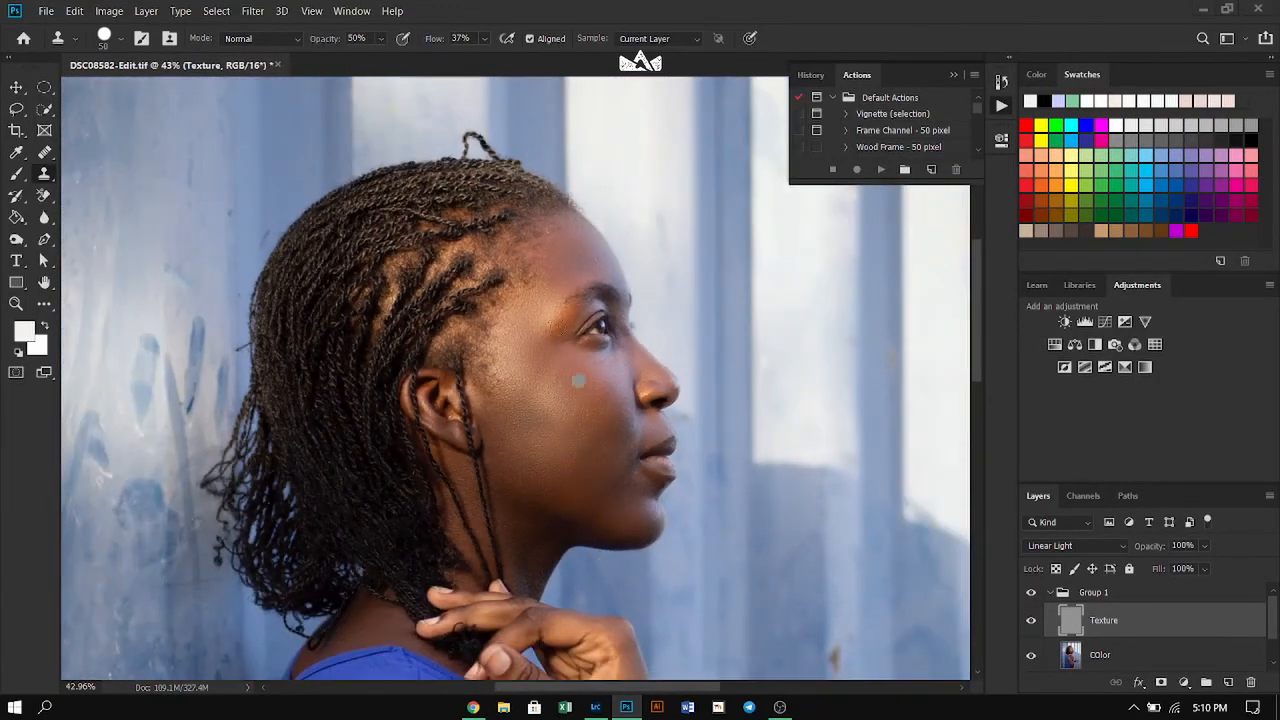
scroll(511, 245, up, 4)
scroll(511, 245, down, 3)
scroll(586, 249, up, 5)
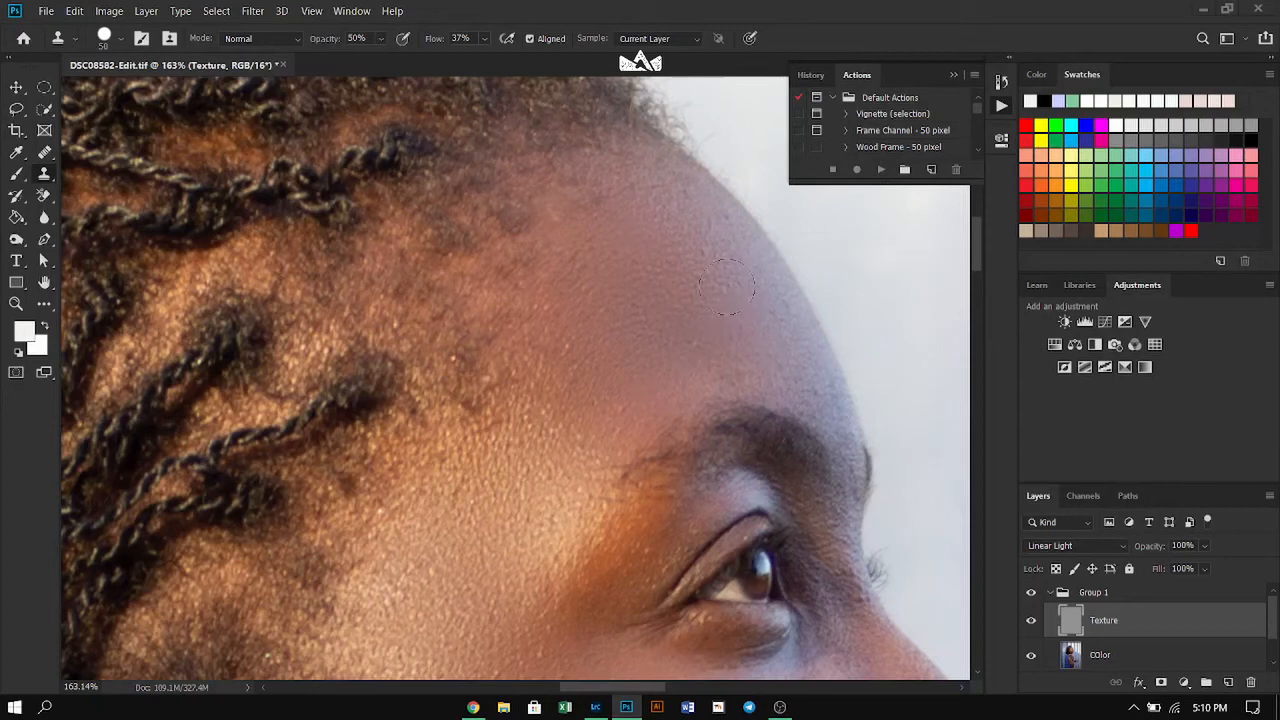
scroll(600, 286, down, 3)
scroll(680, 452, up, 1)
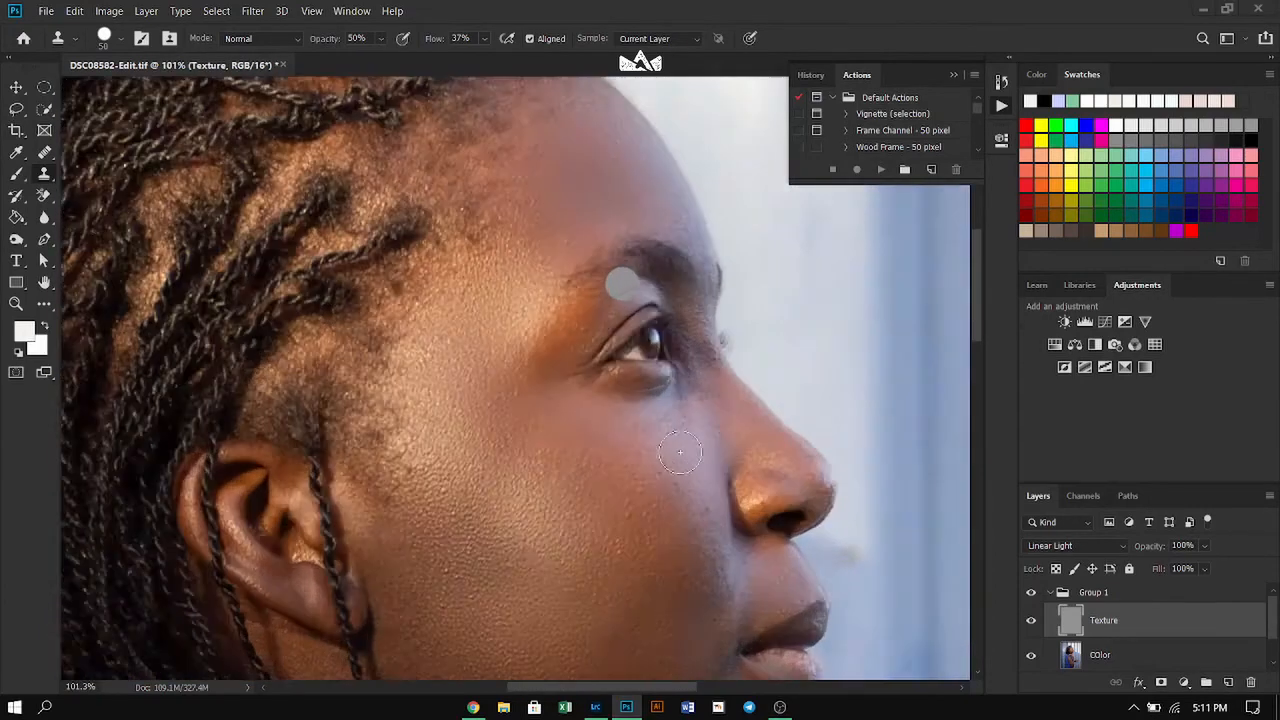
scroll(680, 452, up, 3)
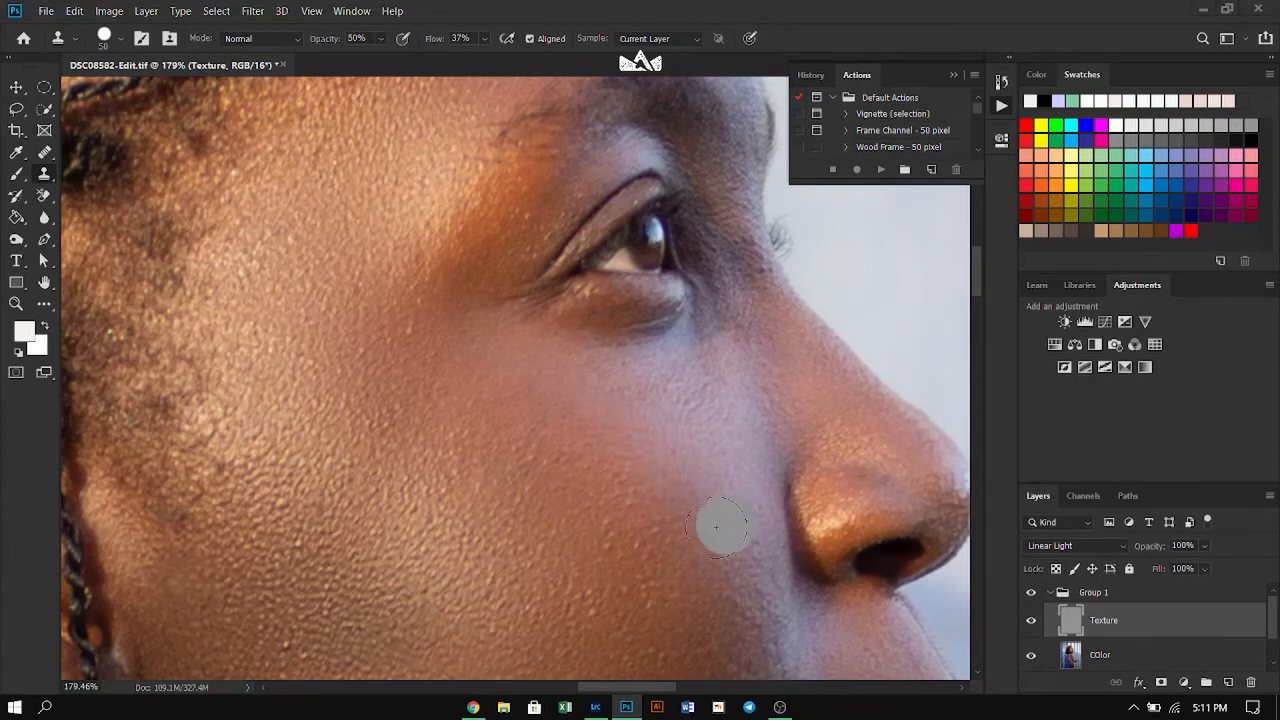
drag(700, 549, 643, 394)
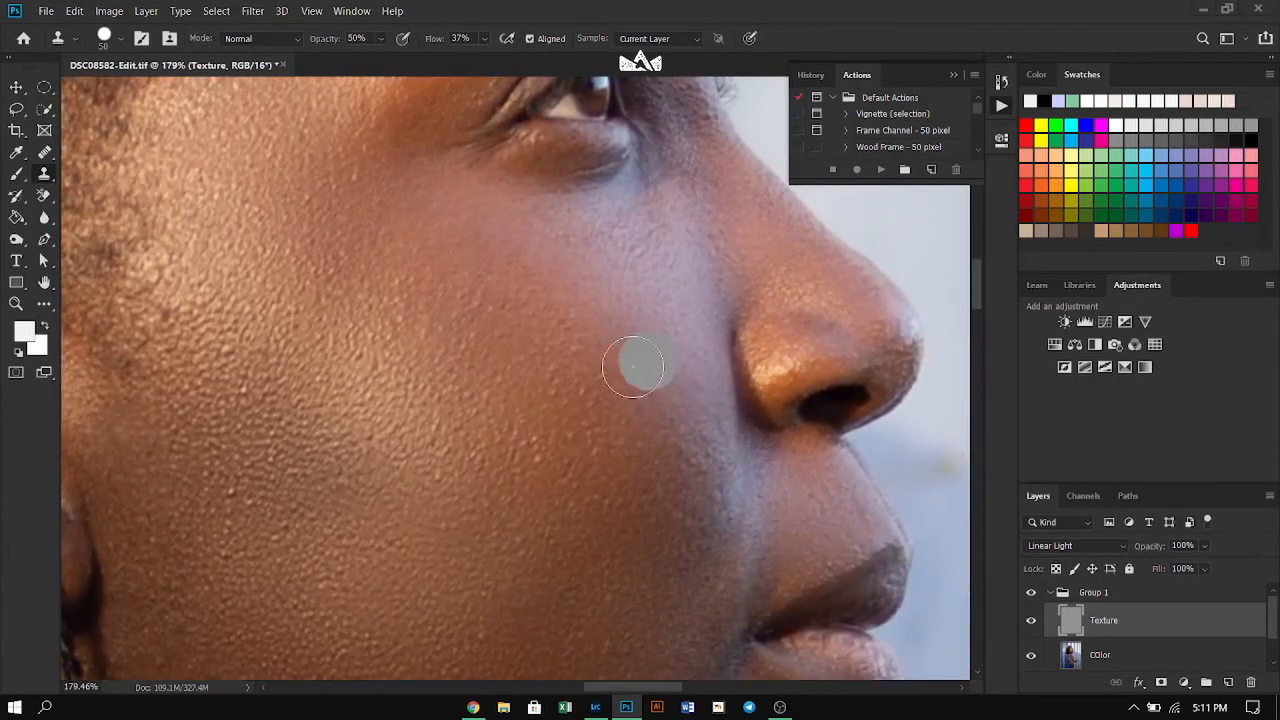
Clone-stamp the dark spot on the cheek near the ear and check the whole portrait.
scroll(601, 432, down, 5)
scroll(601, 432, up, 4)
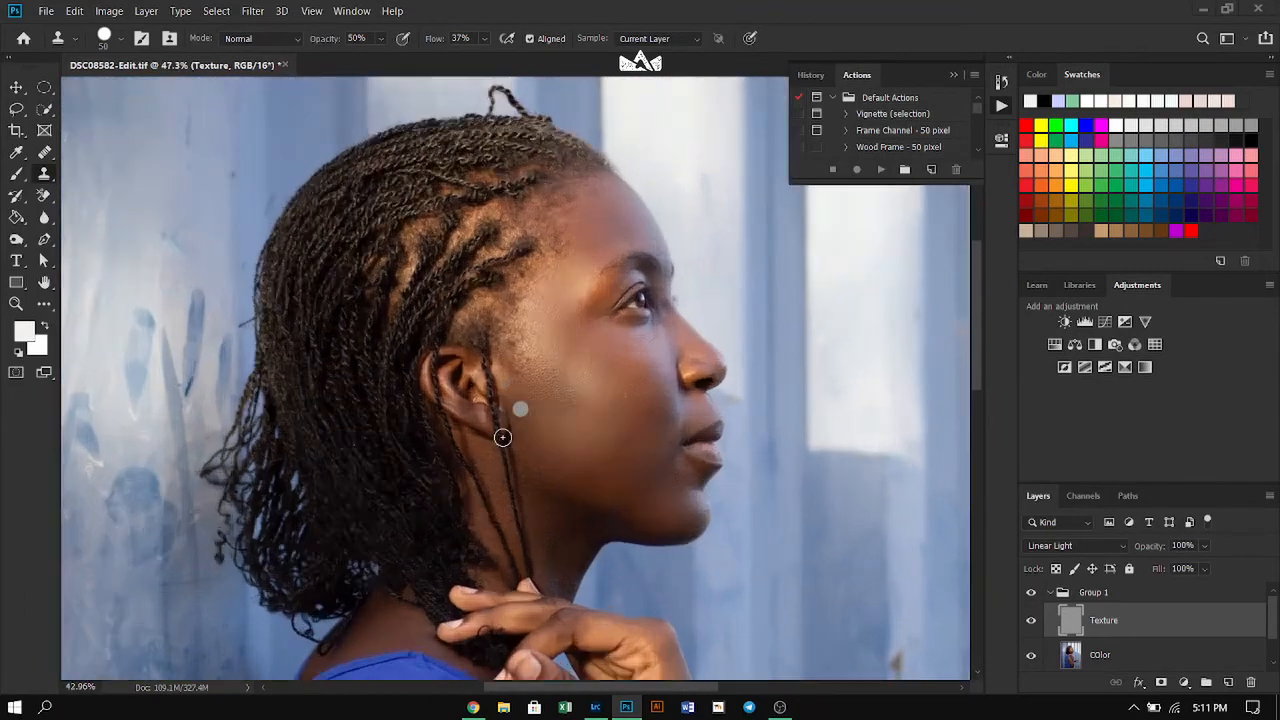
scroll(620, 440, down, 1)
scroll(610, 420, up, 3)
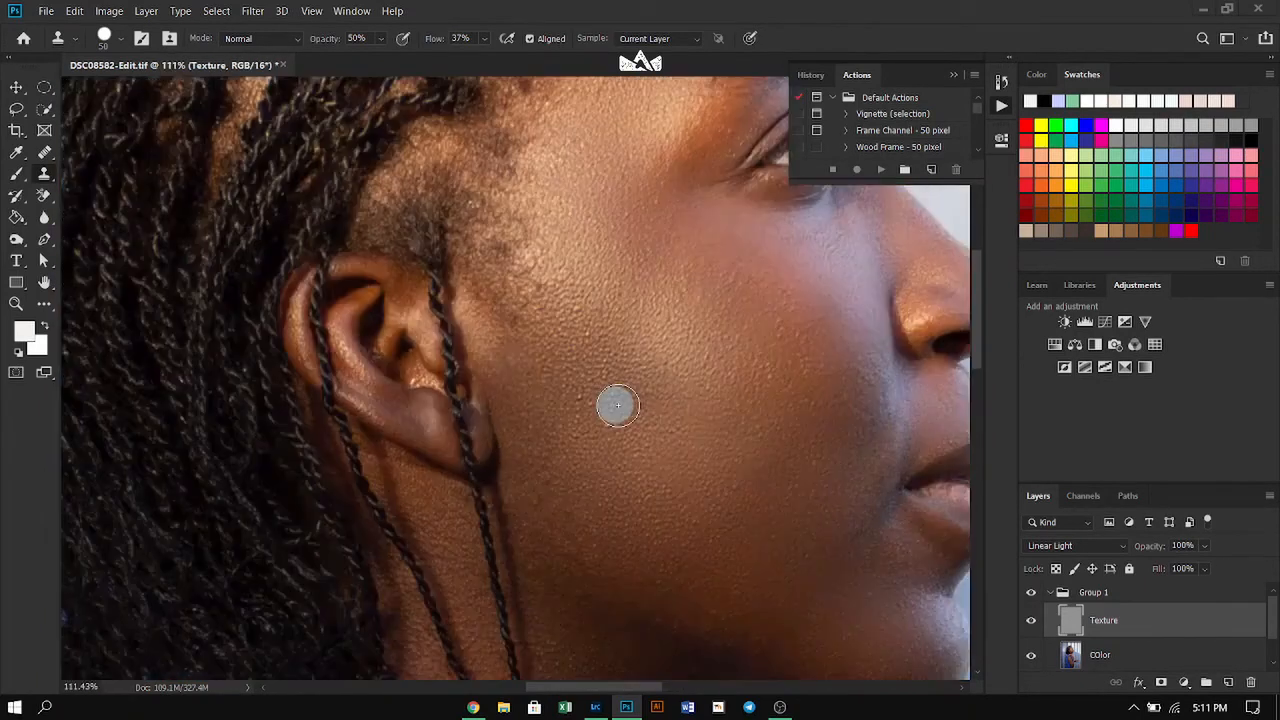
alt+click(580, 389)
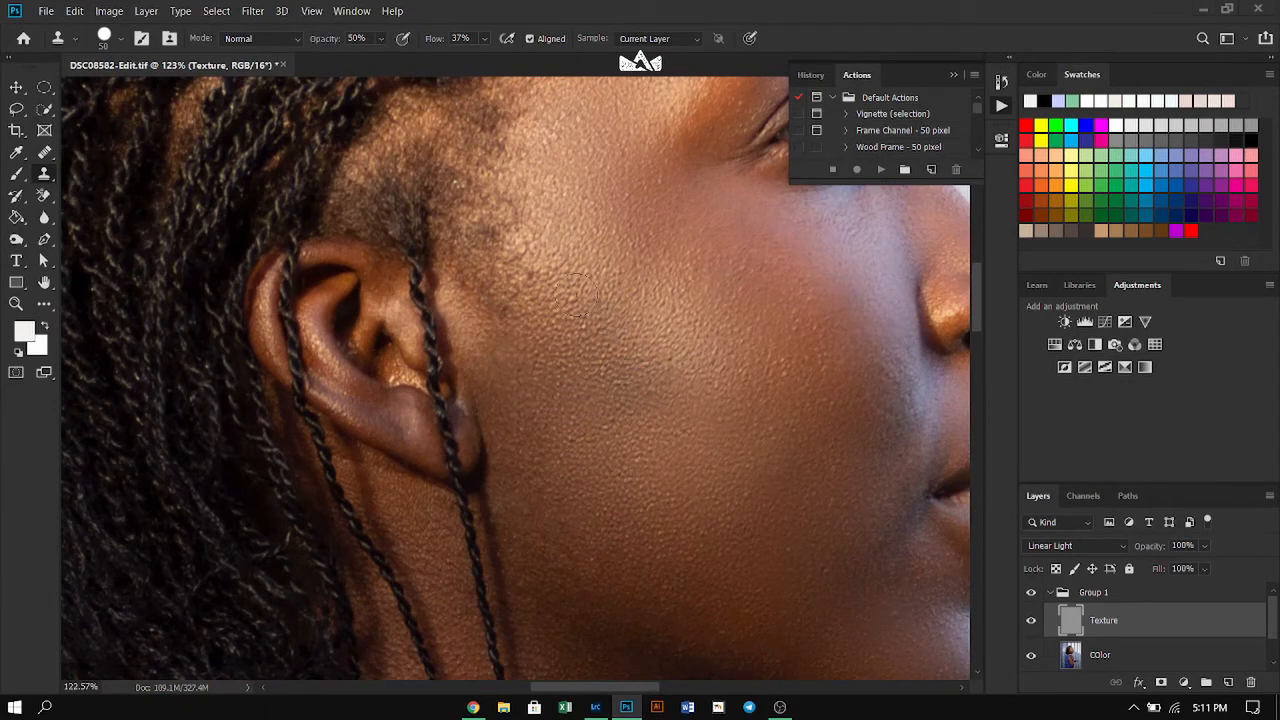
scroll(620, 420, down, 5)
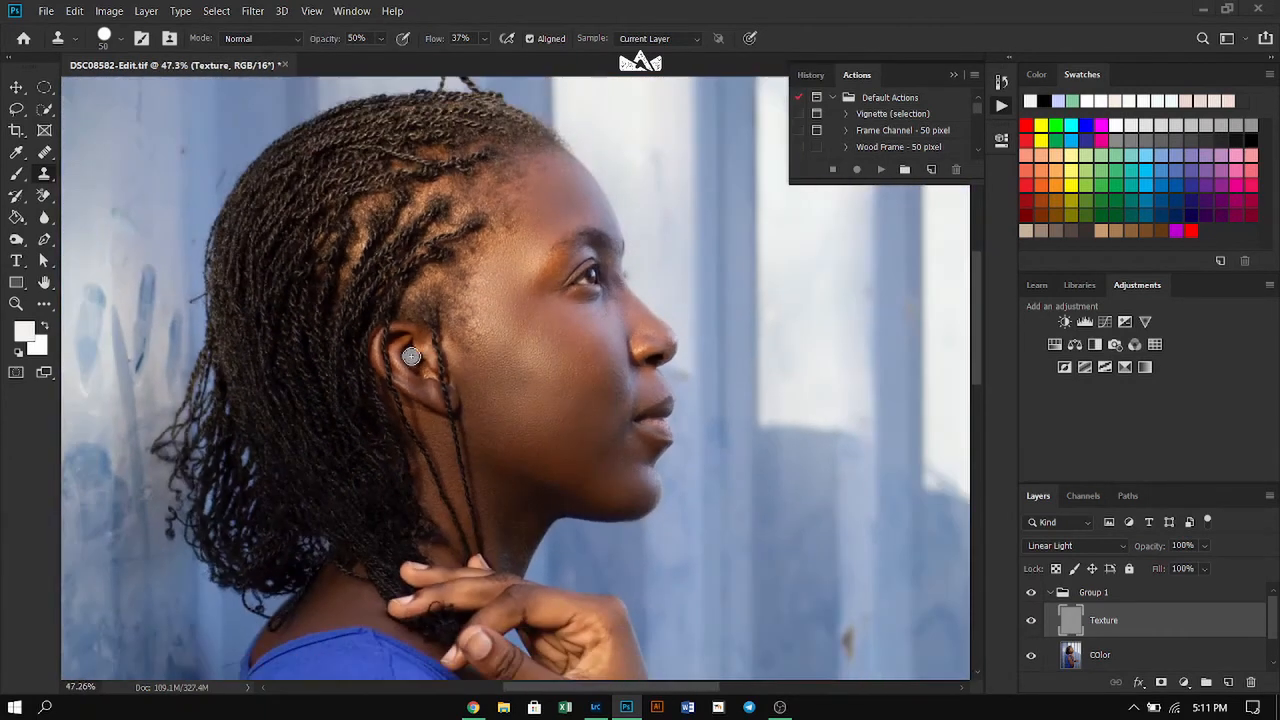
scroll(491, 337, down, 4)
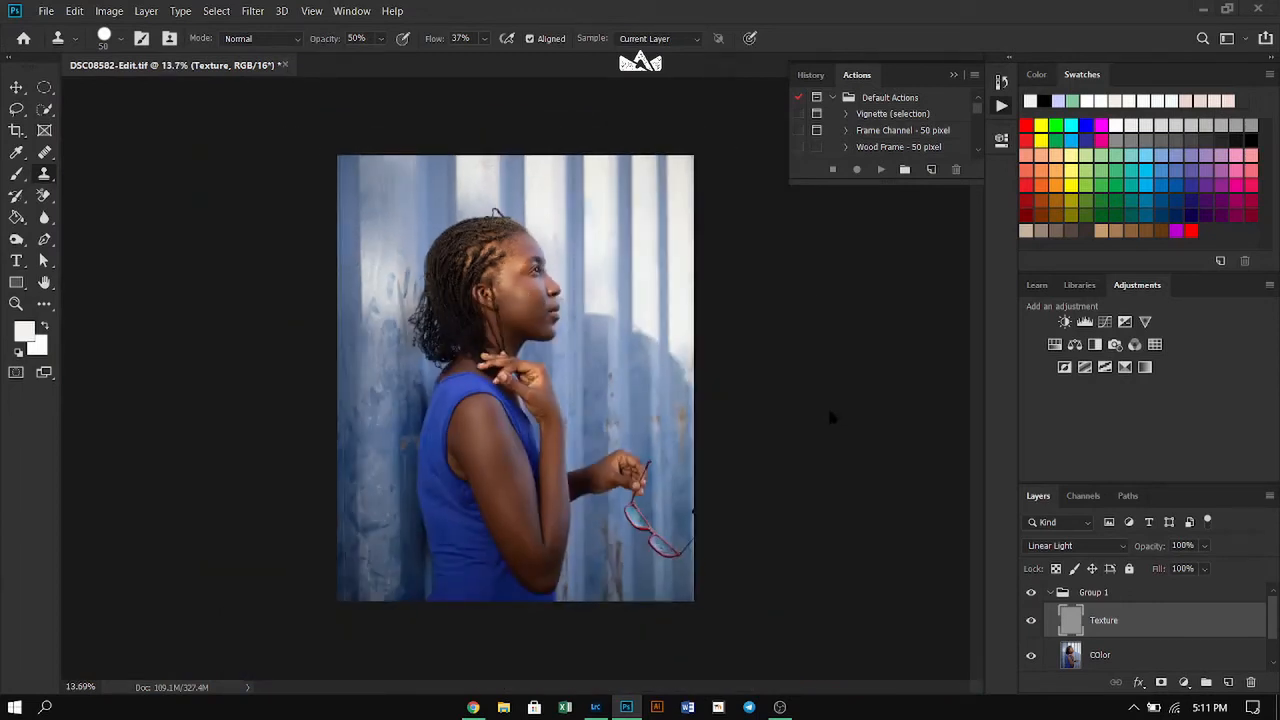
Close DSC08582-Edit.tif in Photoshop and compare it with DSC08582.ARW in Lightroom Classic at full-image view.
key(ctrl+w)
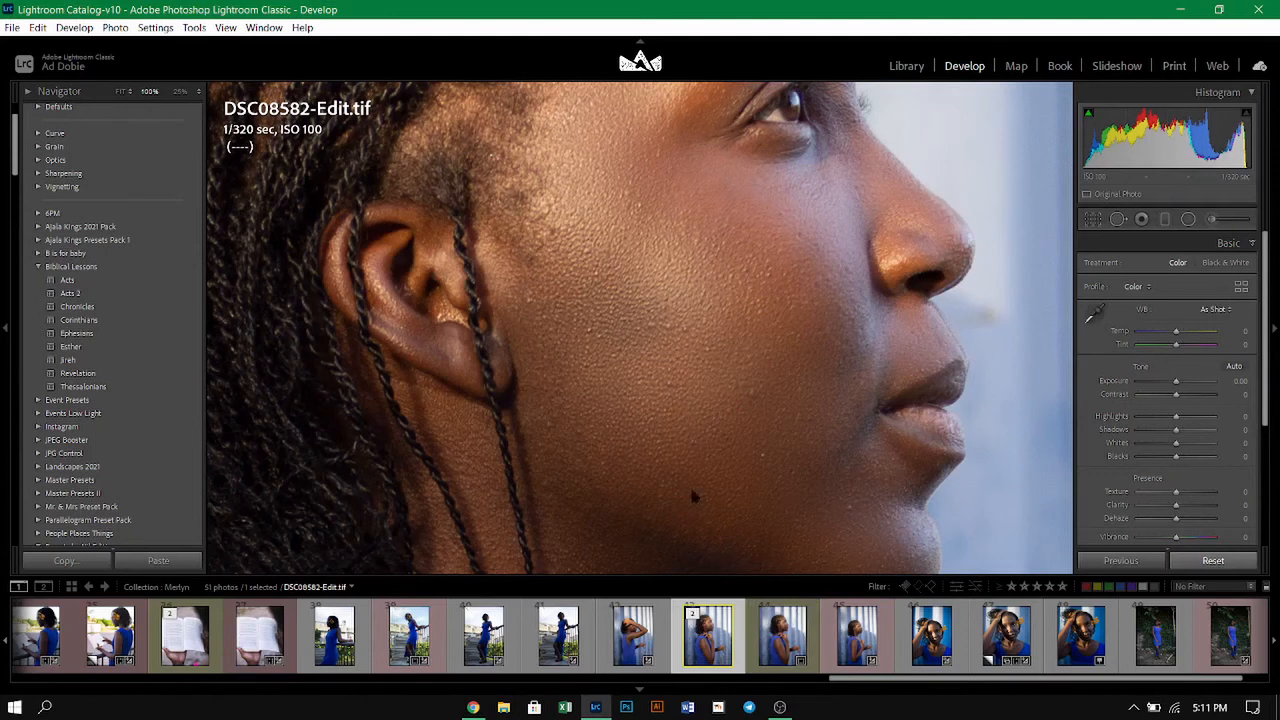
click(669, 396)
click(762, 635)
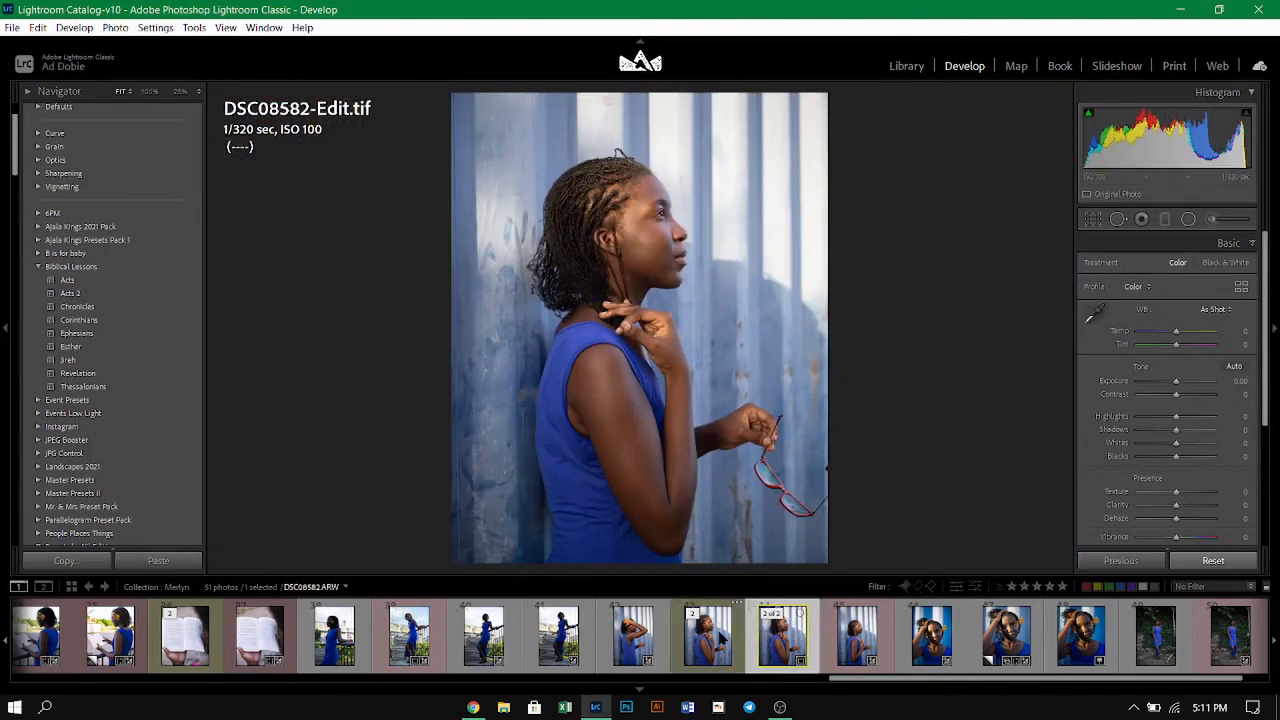
click(721, 638)
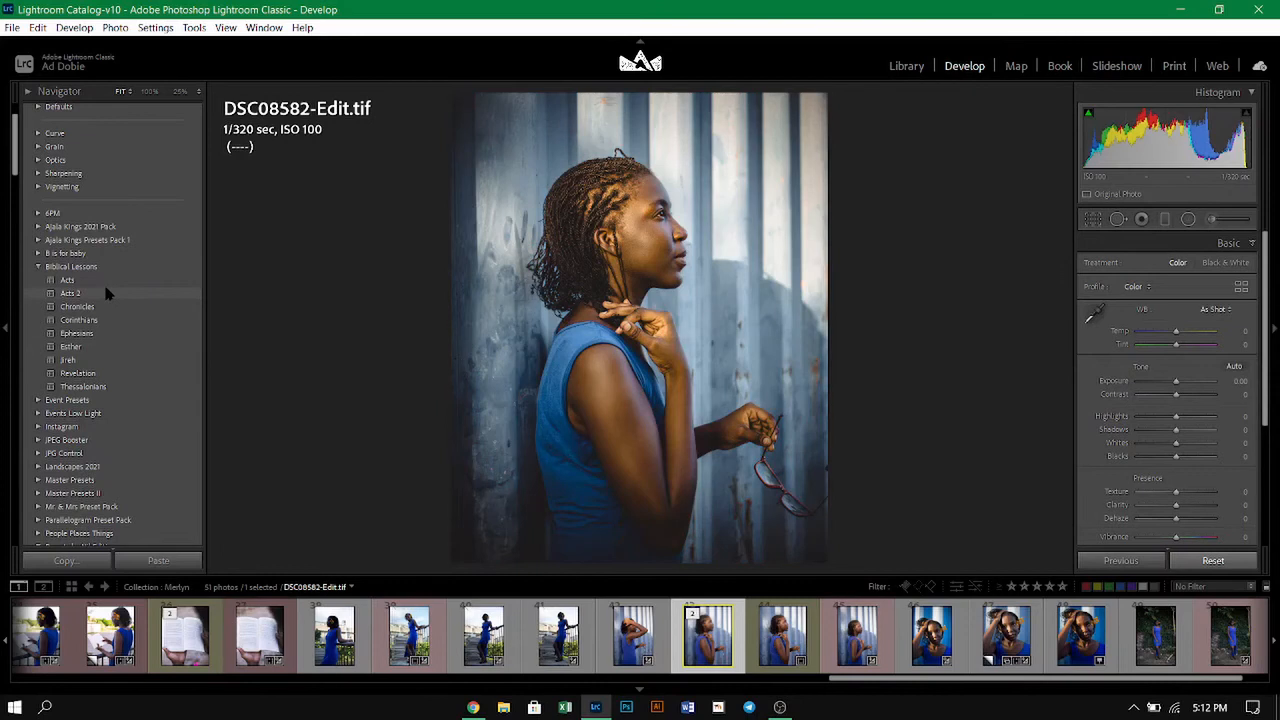
Apply the Acts preset from Biblical Lessons to DSC08582-Edit.tif, and set Tint to +14 and Temp to -7.
click(107, 281)
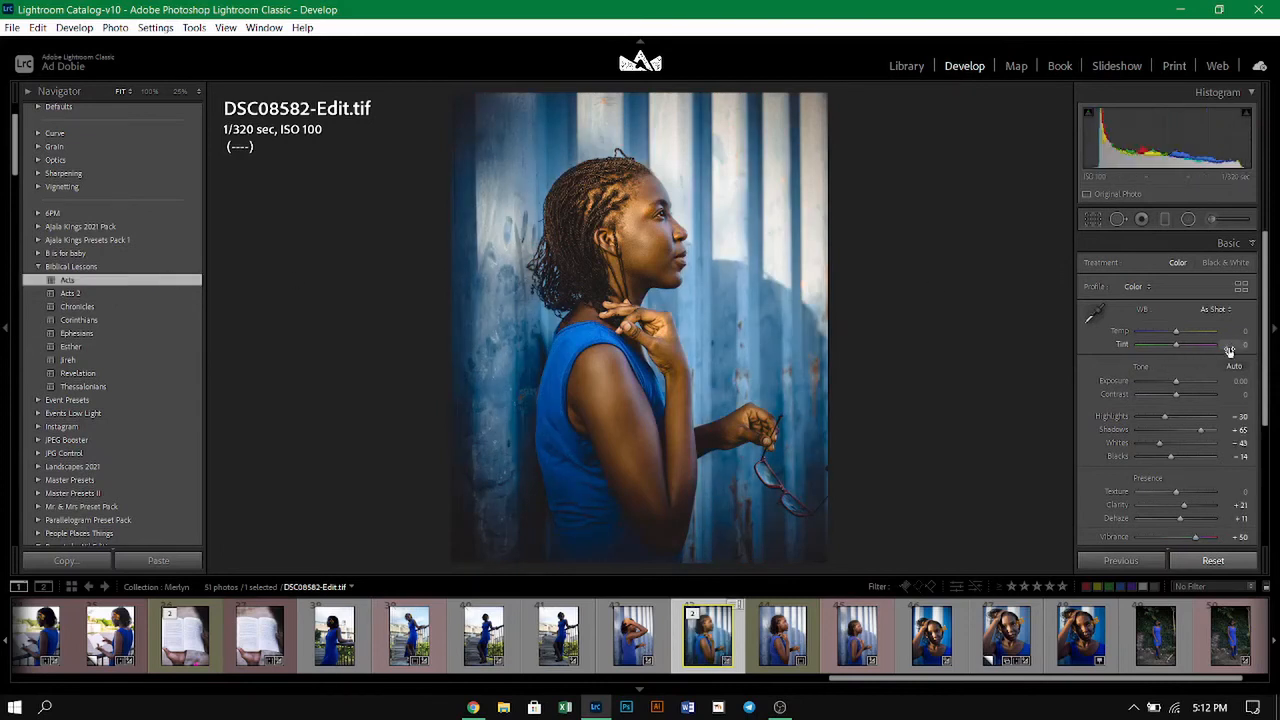
drag(1238, 346, 1258, 346)
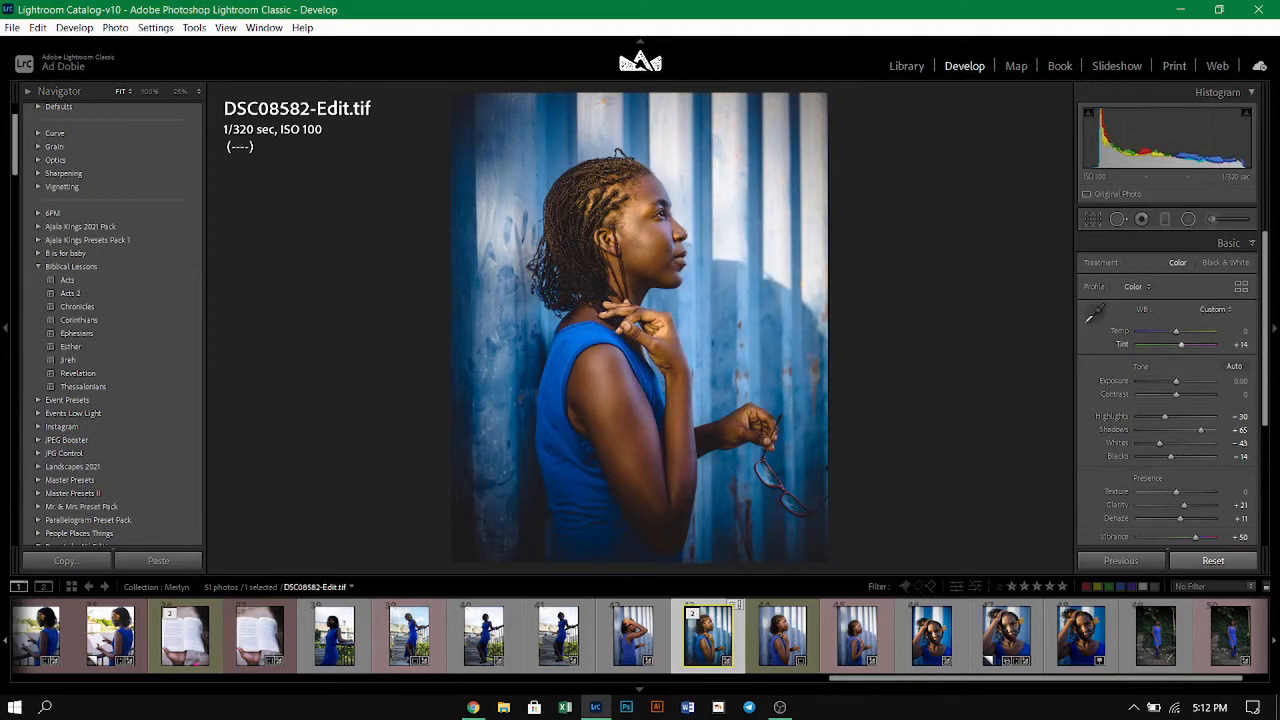
drag(1238, 334, 1243, 334)
drag(1236, 334, 1231, 334)
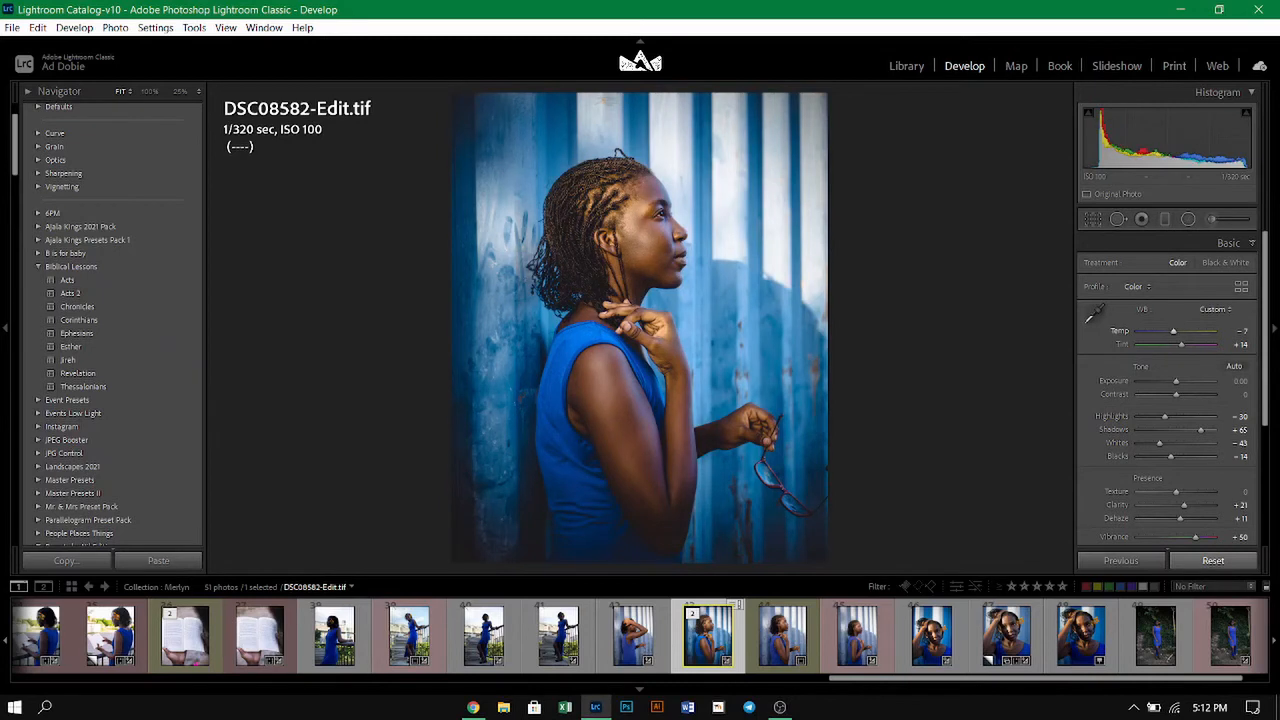
Check the face at 100% and readjust the white balance to Temp 0 and Tint +8.
click(720, 189)
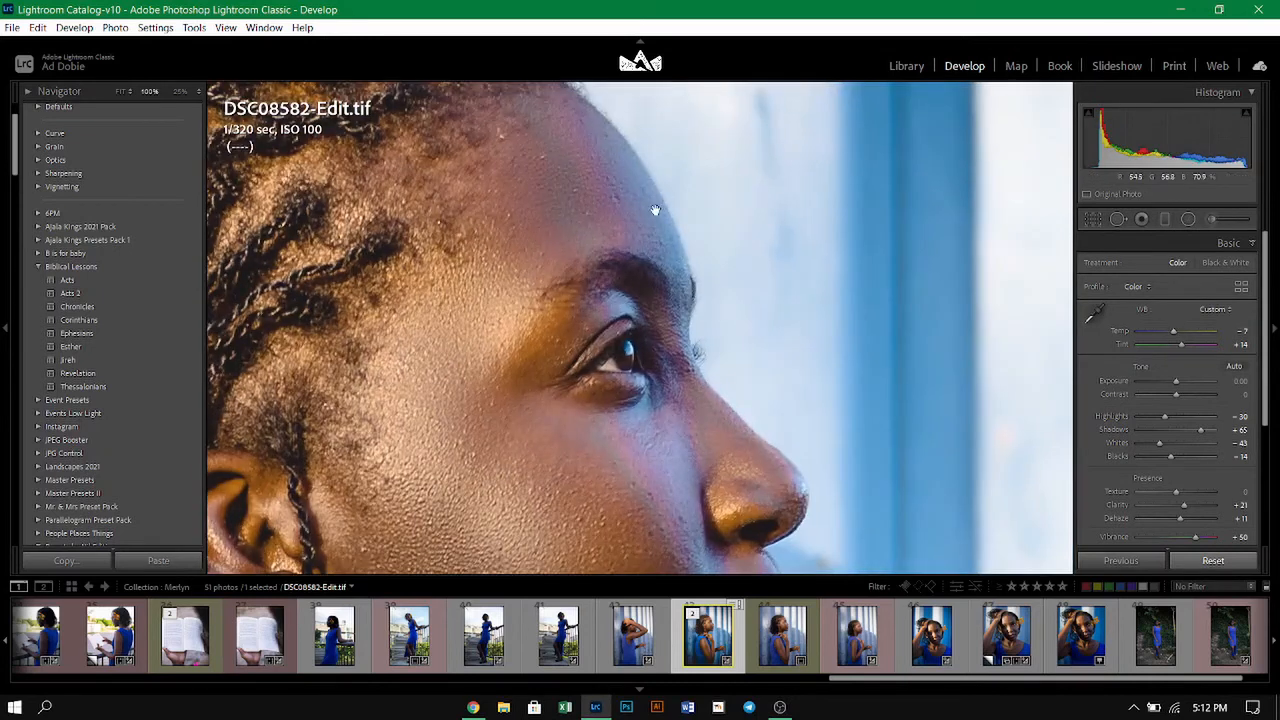
drag(1240, 334, 1242, 334)
drag(1233, 335, 1237, 349)
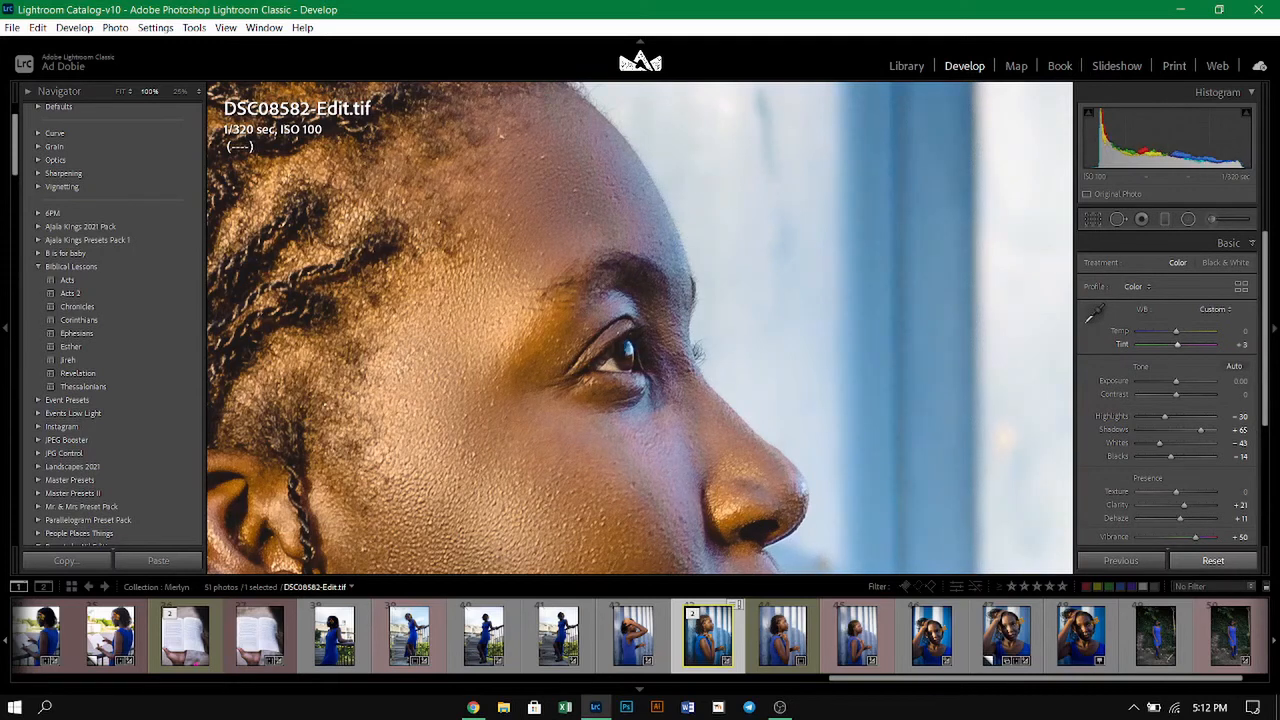
drag(1240, 344, 1238, 344)
scroll(1133, 428, down, 2)
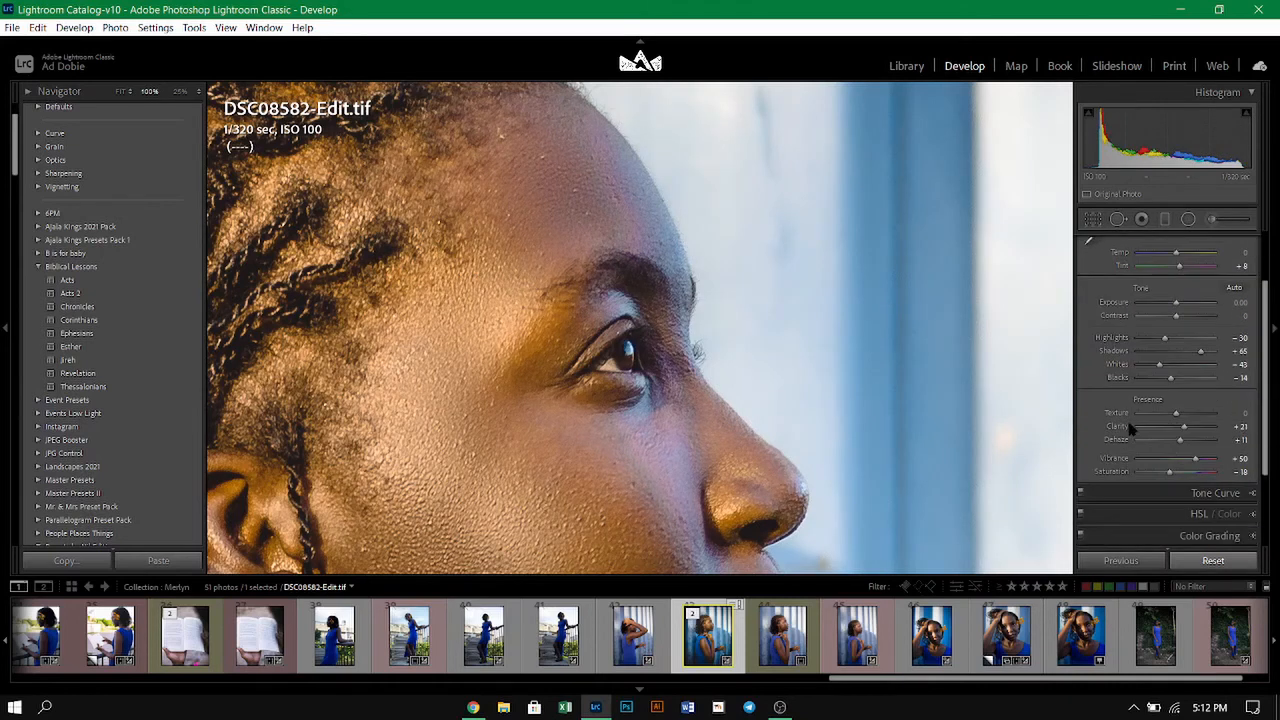
Set Vibrance to +27 and fine-tune the HSL hues with Red at +5 and Orange at +6.
drag(1238, 458, 1230, 458)
scroll(1140, 486, down, 2)
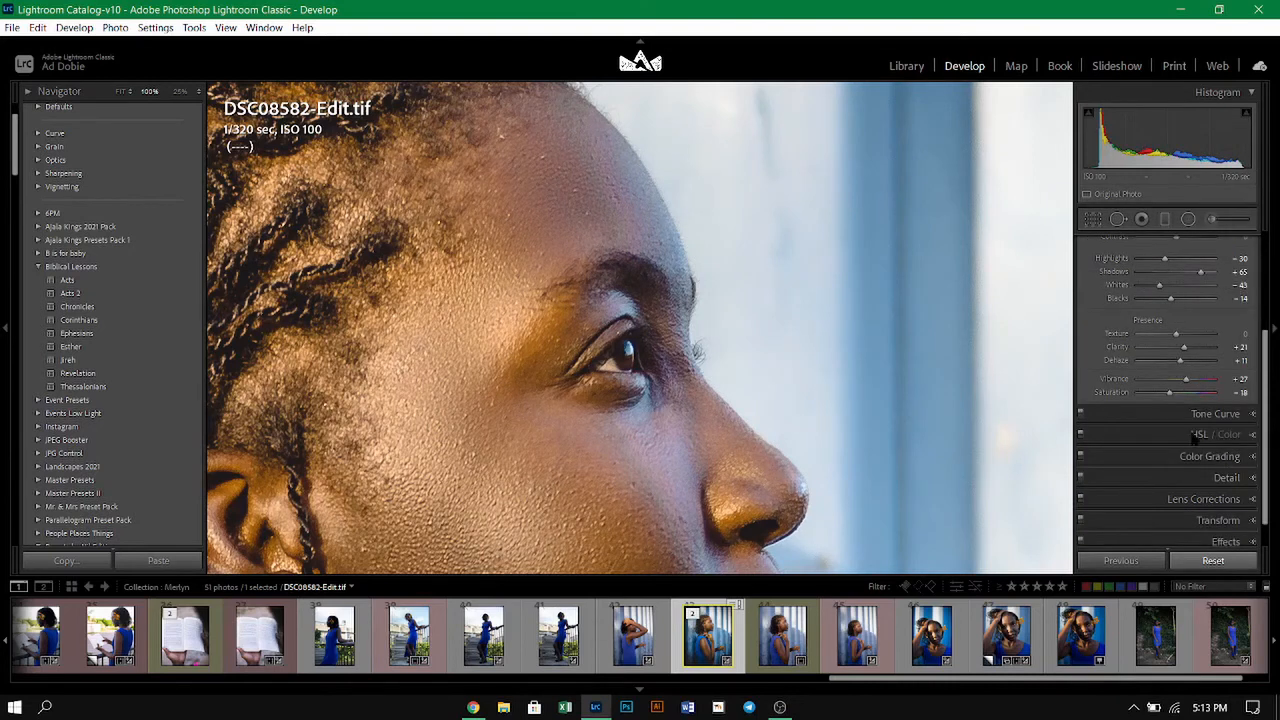
click(1197, 434)
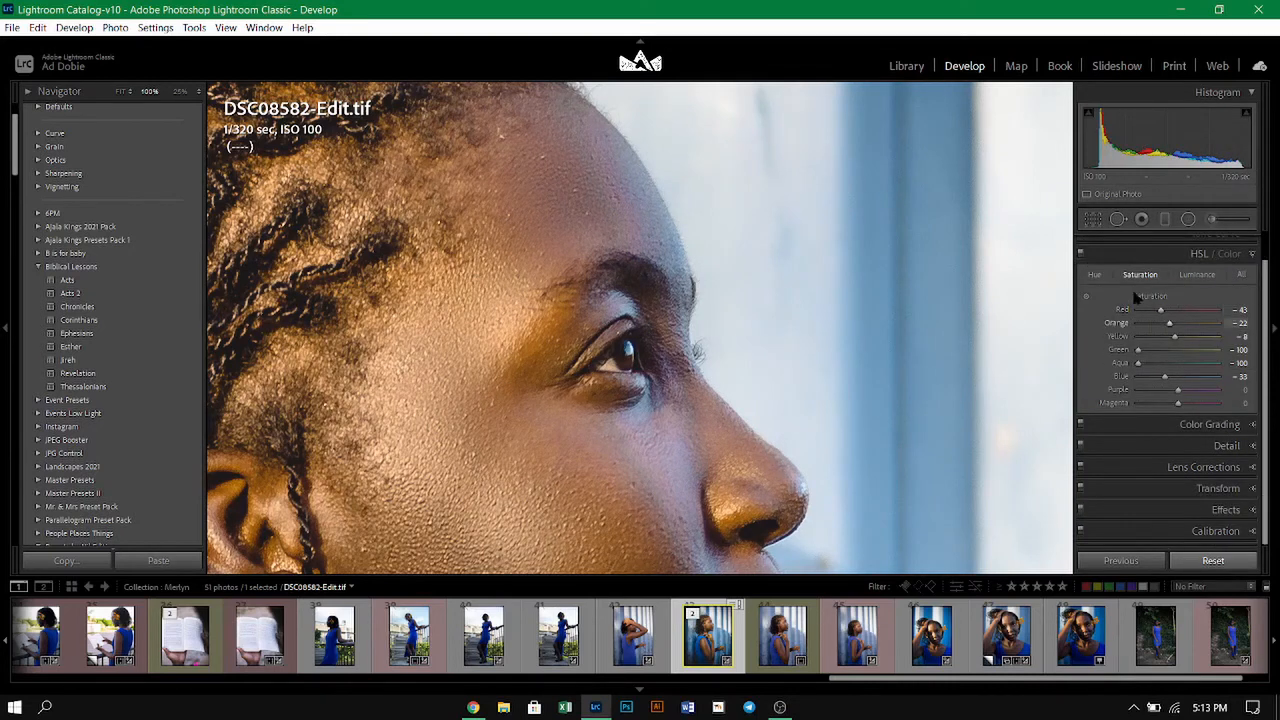
click(1094, 274)
drag(1242, 313, 1166, 336)
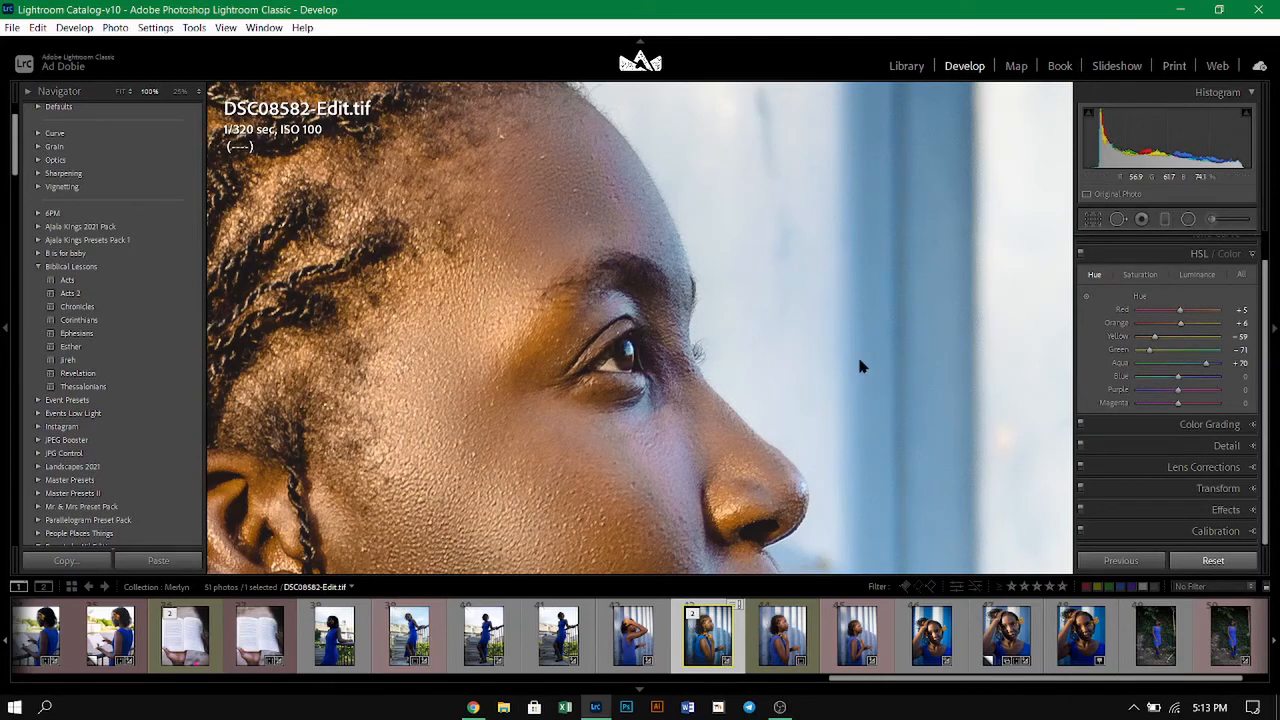
click(860, 362)
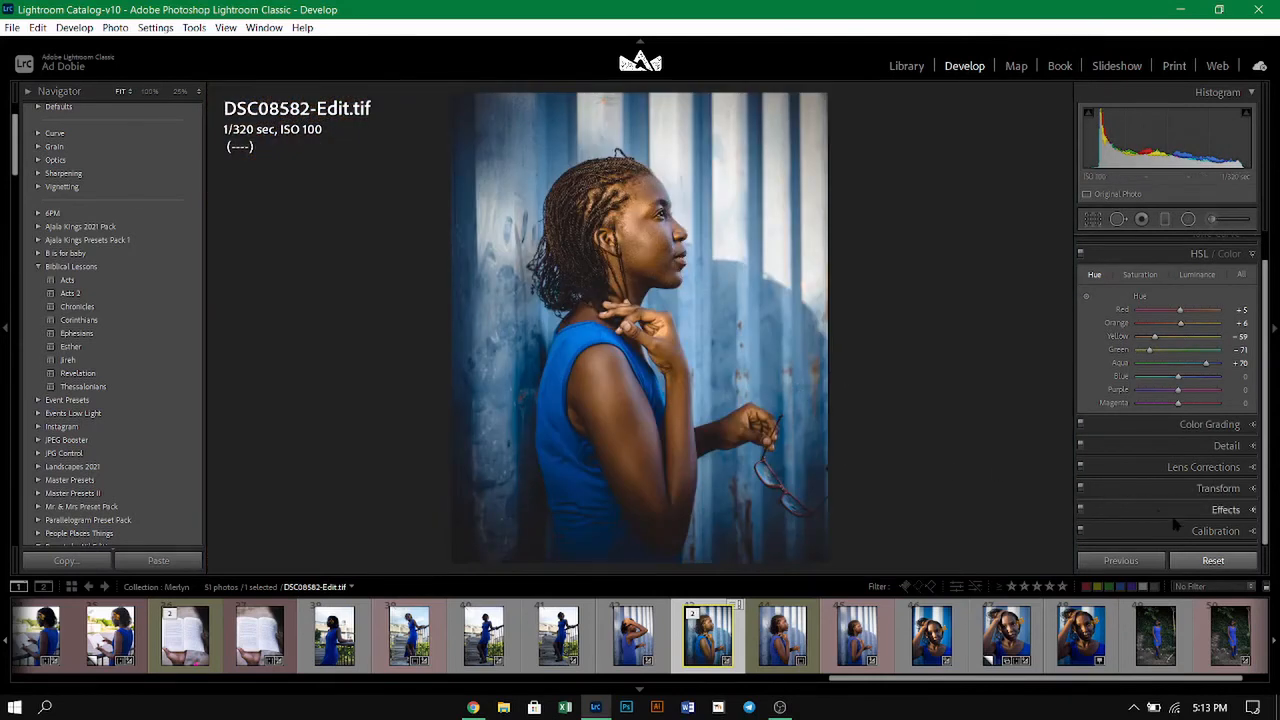
Set the Blue Primary Hue to -52 in Calibration and check the face and the full image.
click(1190, 531)
scroll(1130, 526, down, 1)
scroll(1118, 527, down, 1)
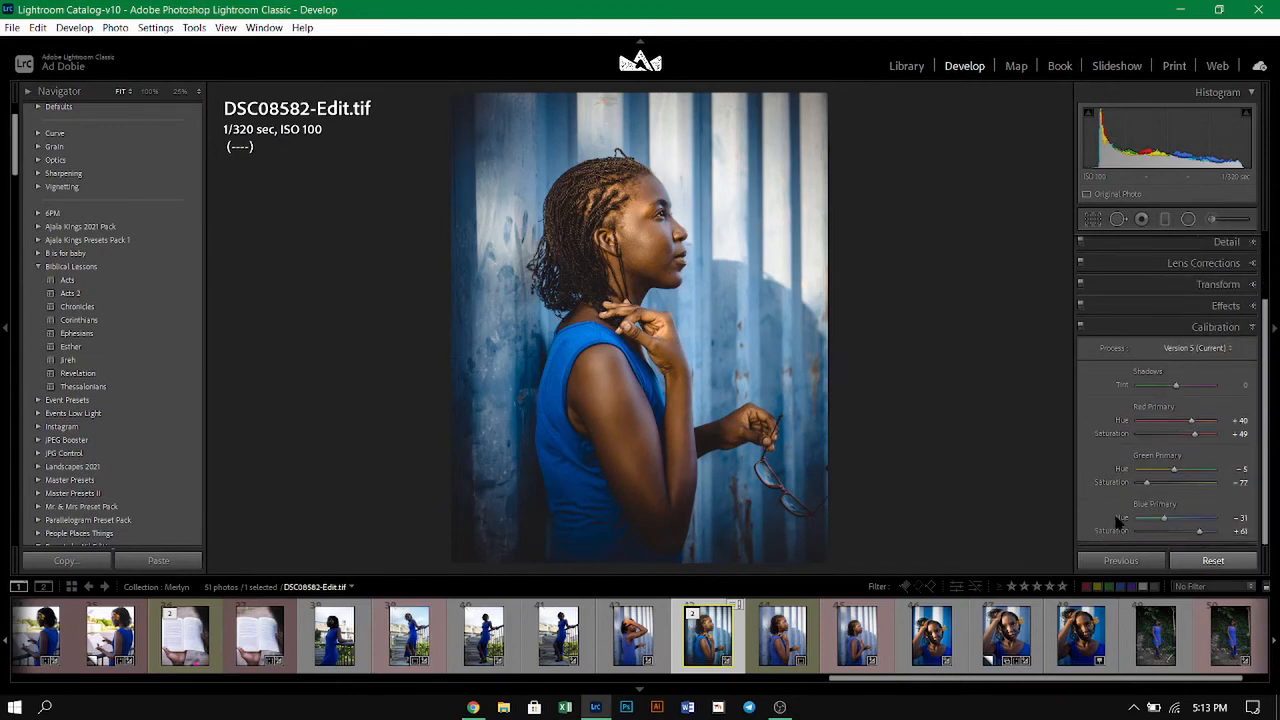
key(z)
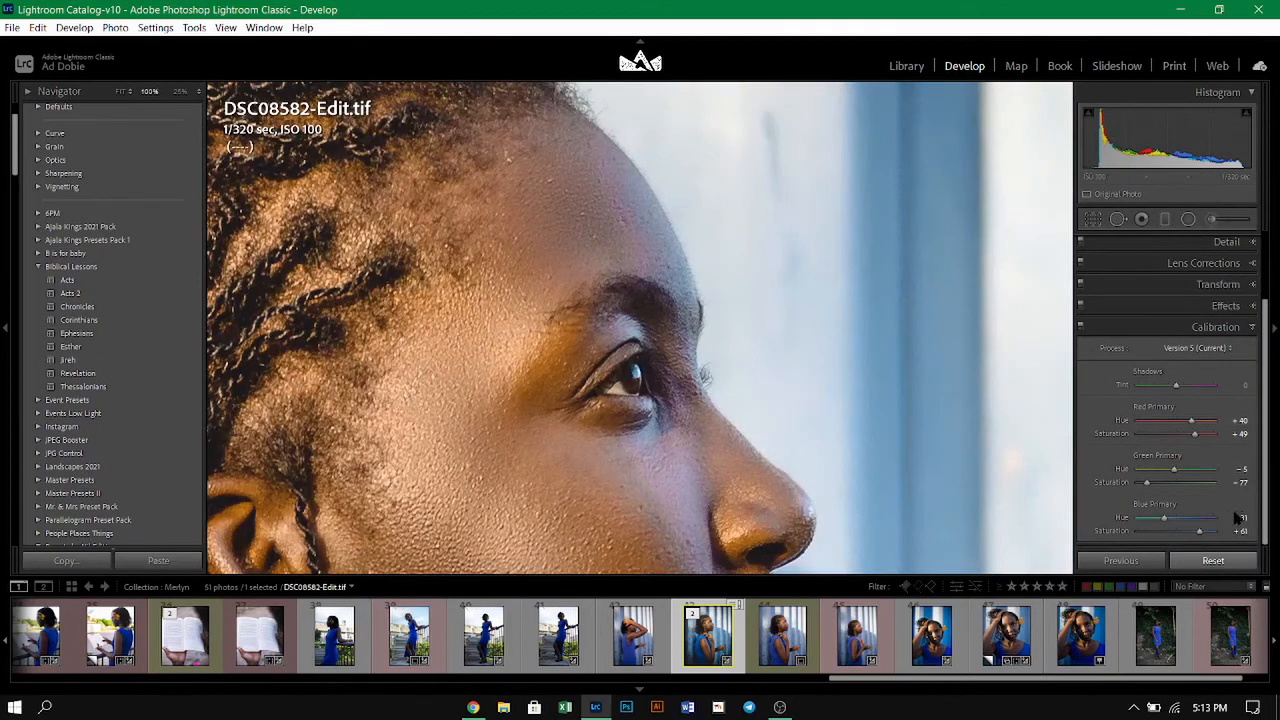
drag(1238, 518, 1226, 518)
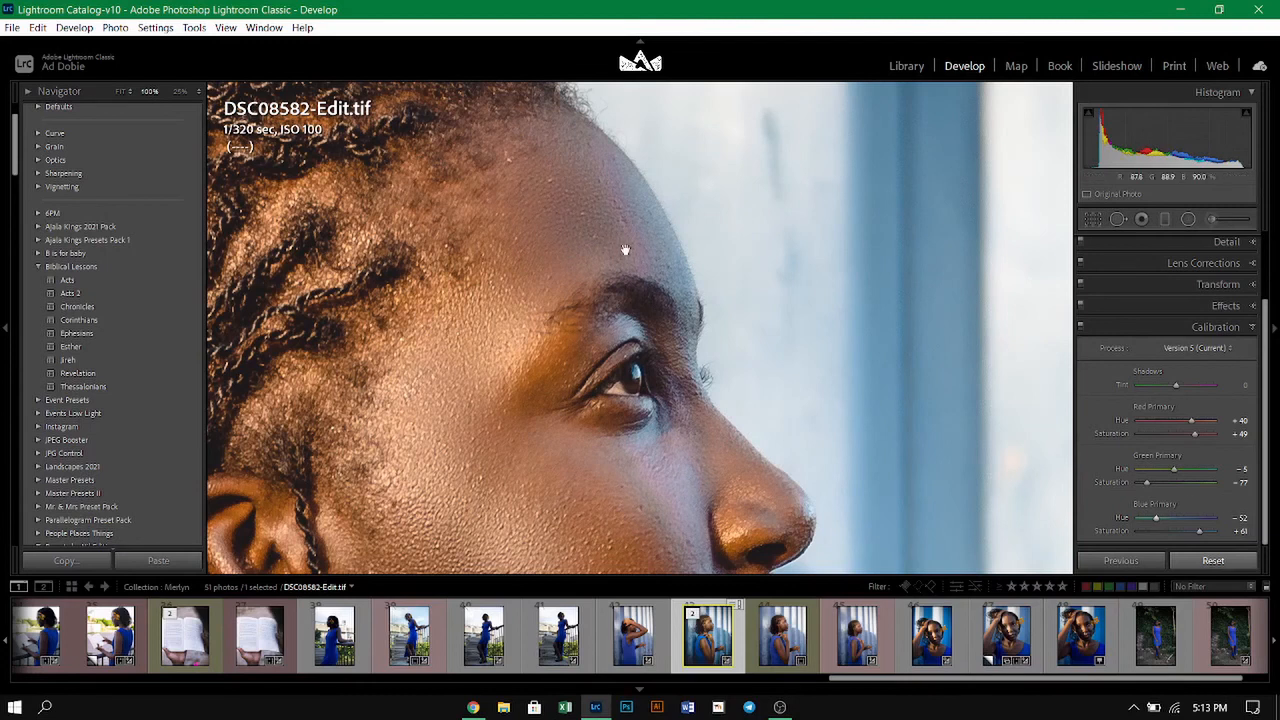
click(655, 271)
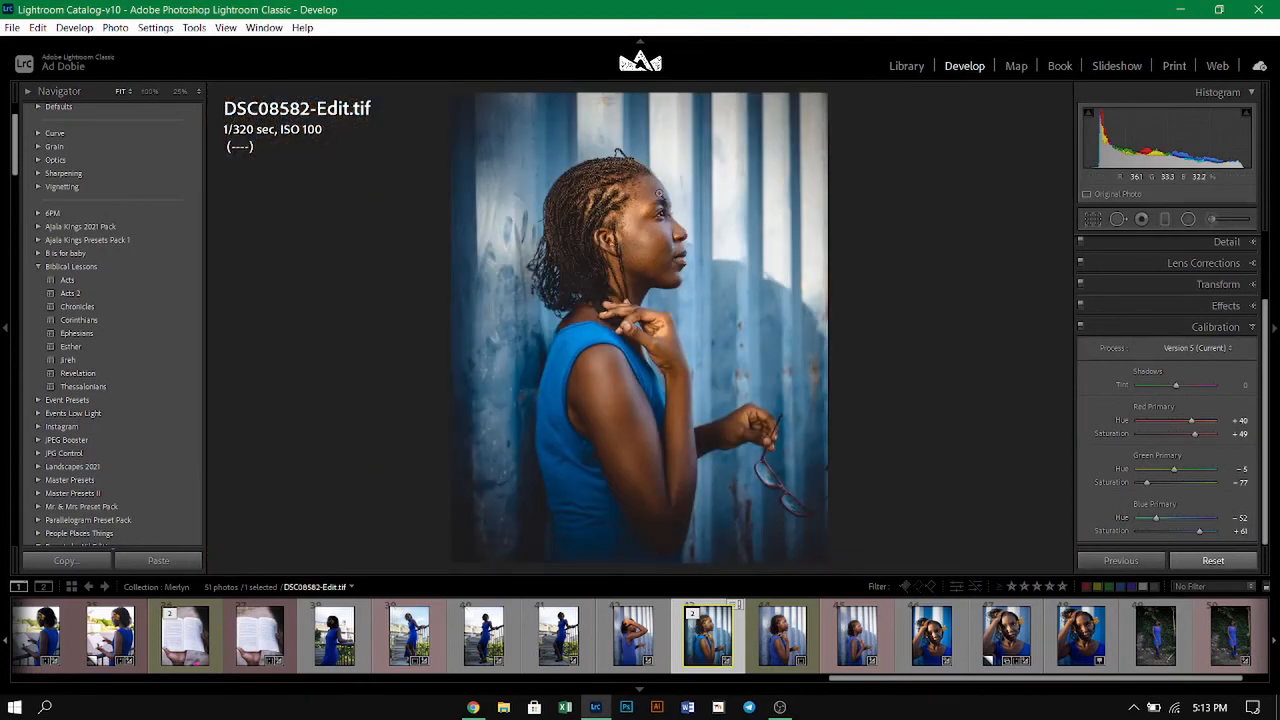
Set the Green Primary Hue to +28 in Calibration and check the skin at 100%.
click(652, 241)
drag(1234, 470, 1255, 470)
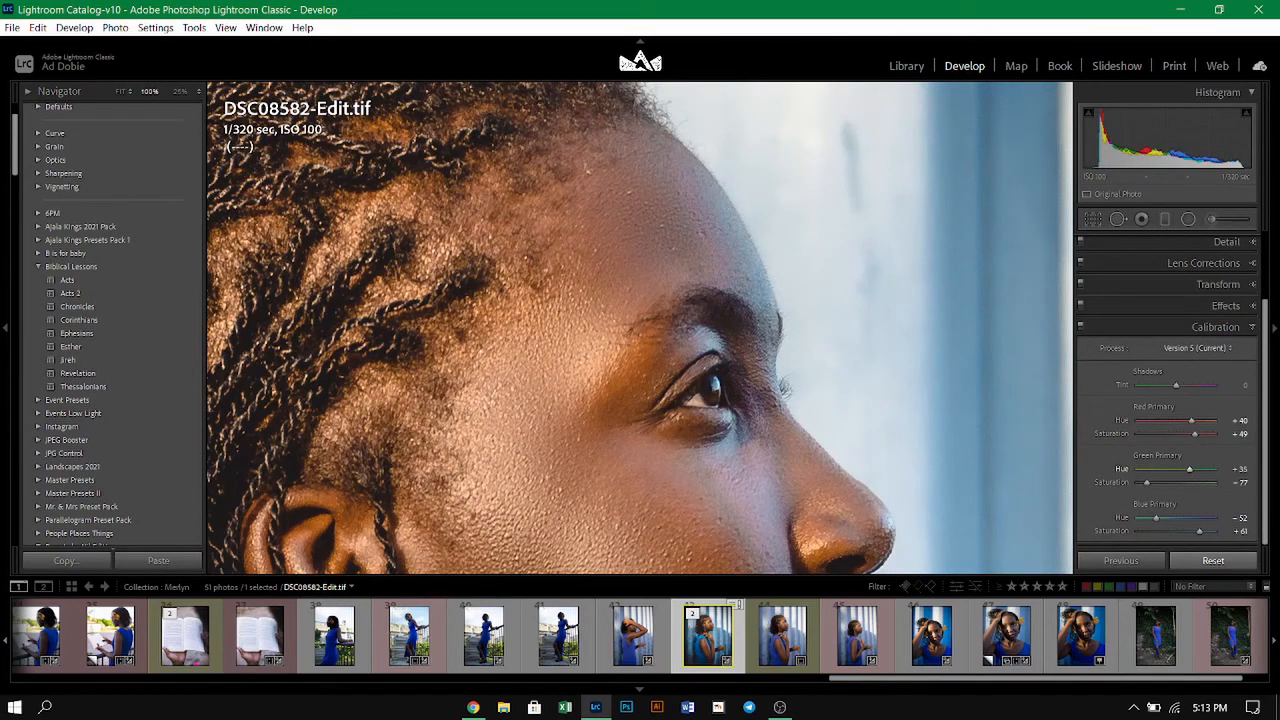
click(907, 384)
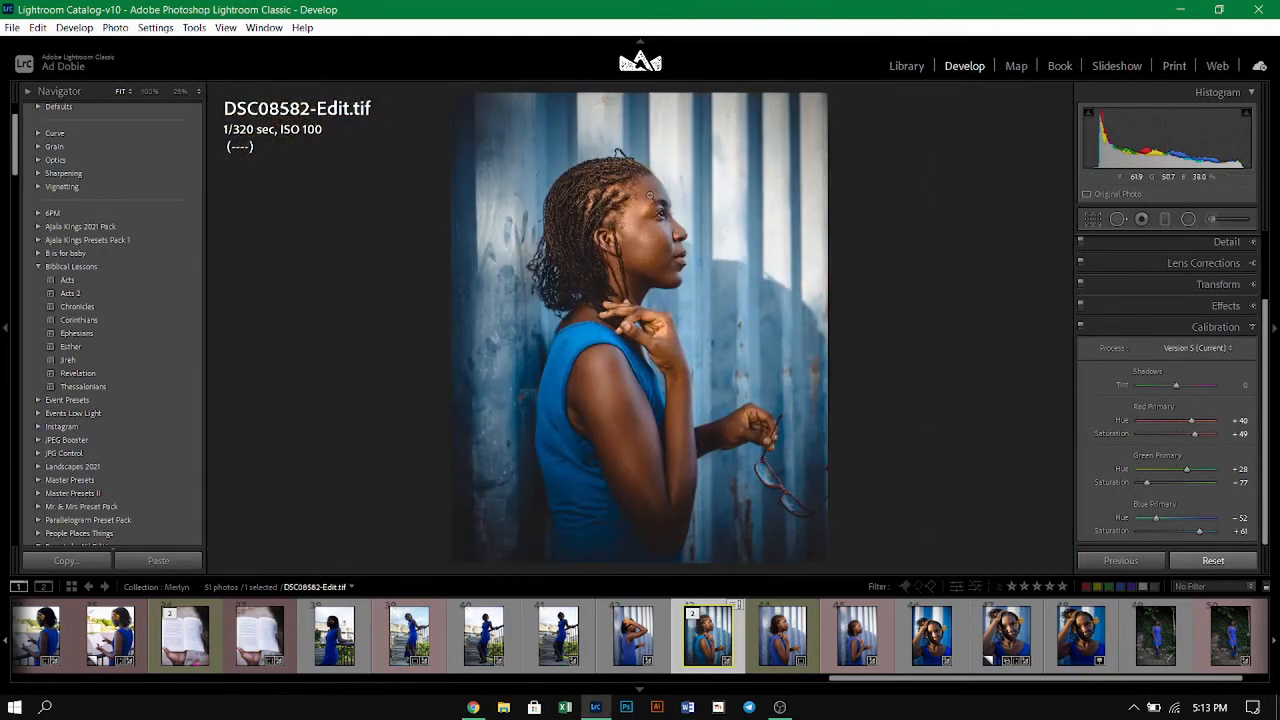
click(662, 192)
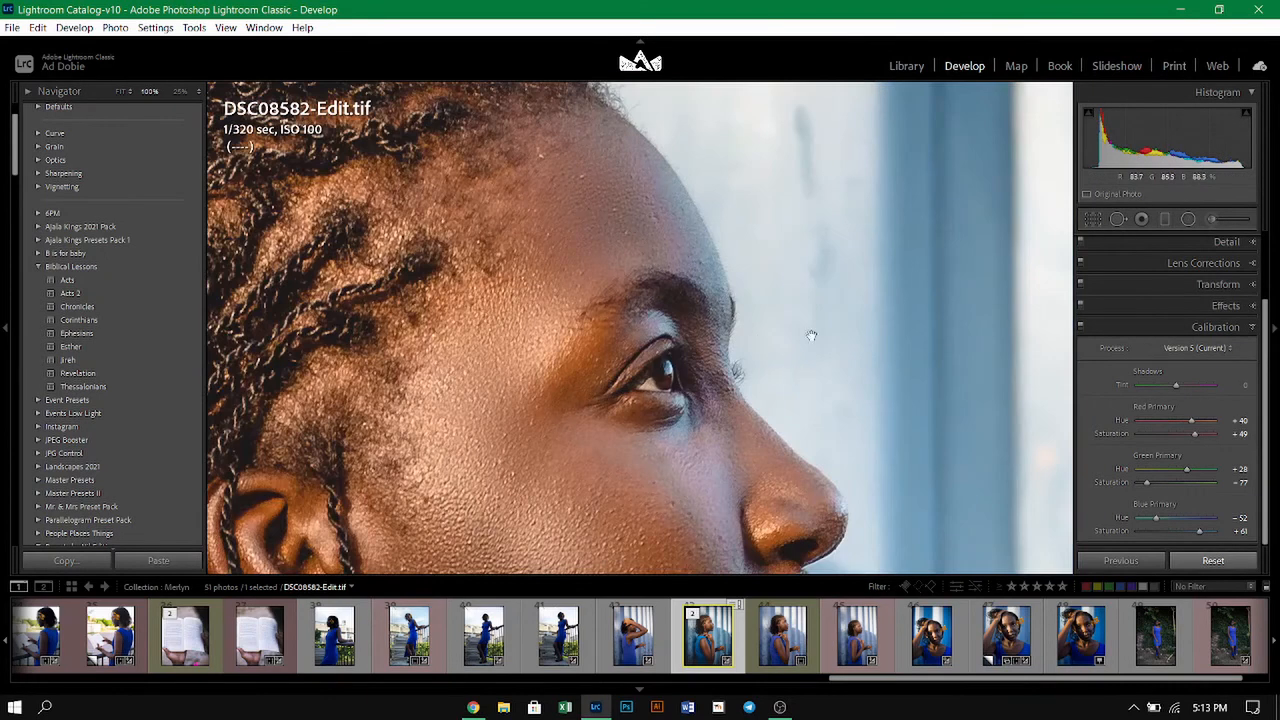
drag(686, 489, 682, 433)
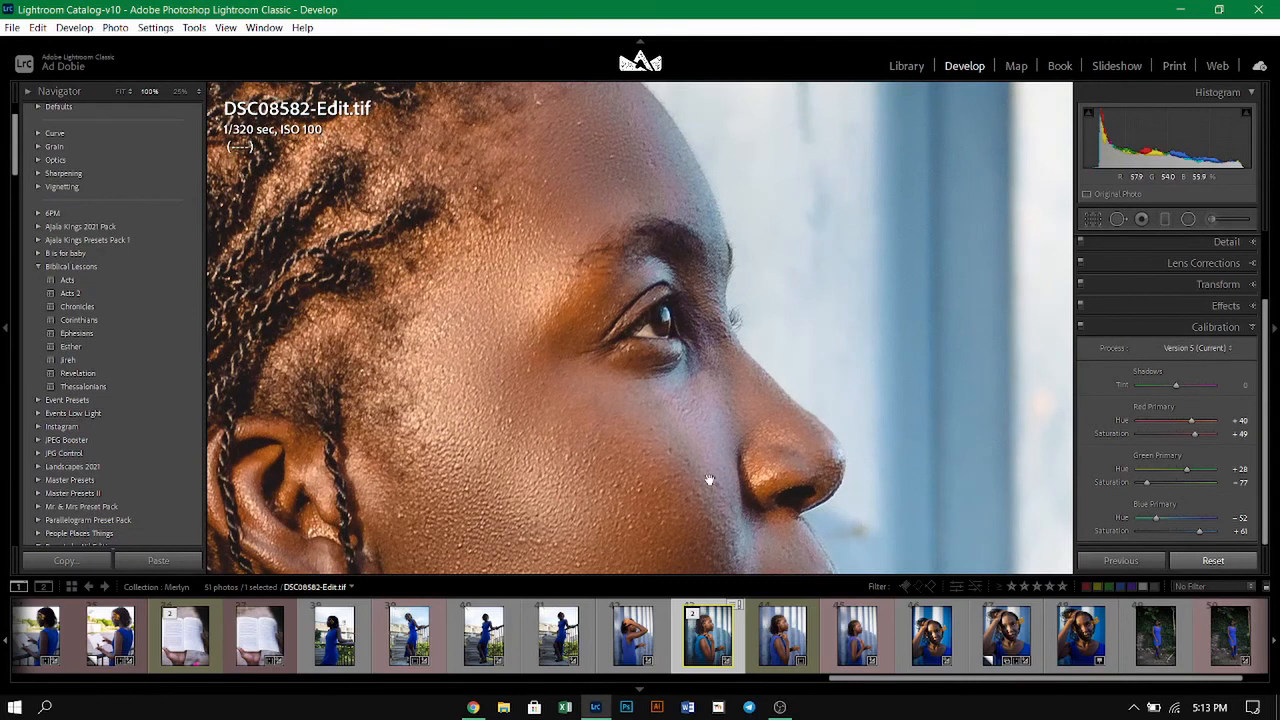
Try a Shadows Tint of +43 and a Red Primary Hue of +73 in Calibration, undoing each.
text(-36)
key(Return)
drag(1162, 385, 1192, 385)
key(ctrl+z)
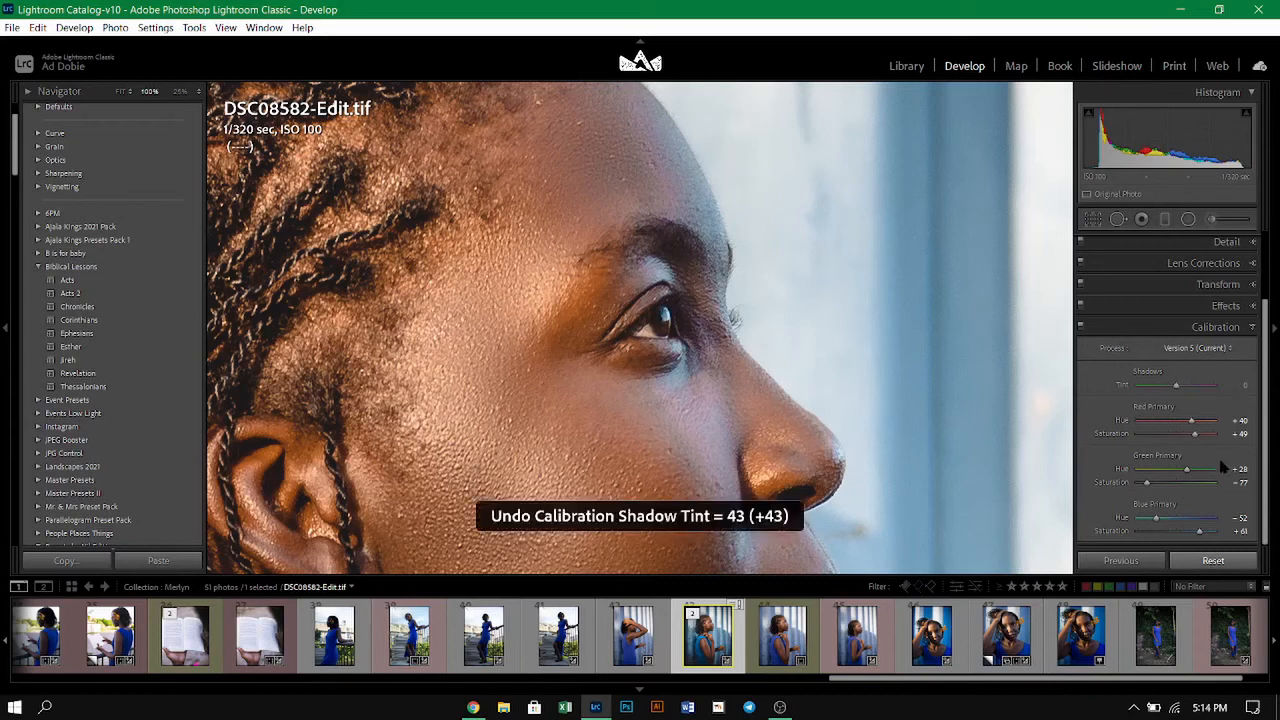
drag(1240, 421, 1204, 421)
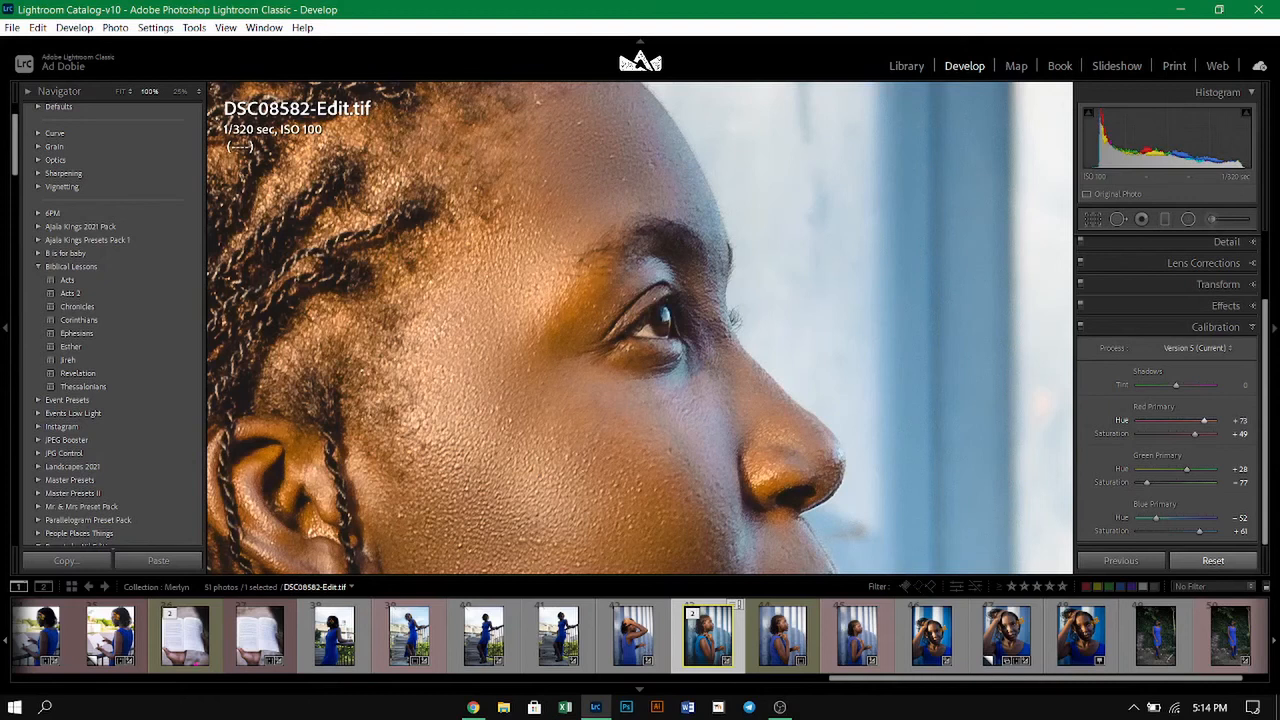
key(ctrl+z)
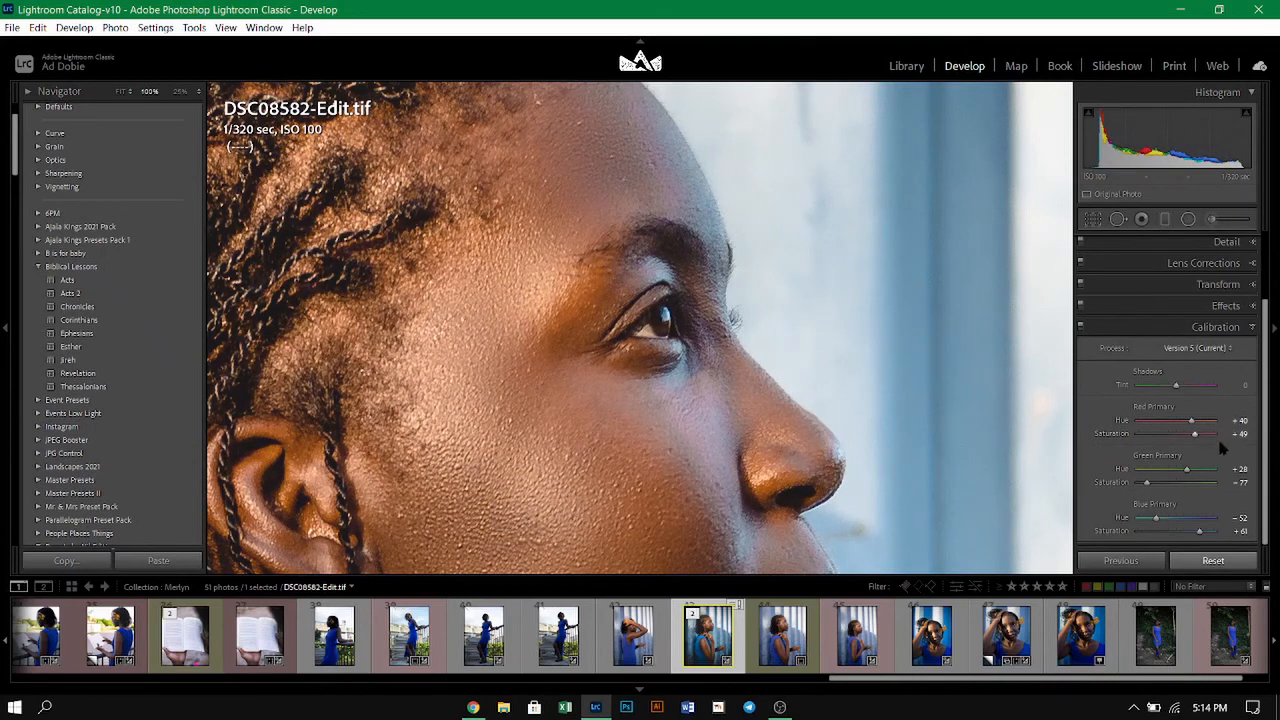
Adjust the Green Primary Saturation in Calibration, and set Texture to +21 and Clarity to 0 in the Basic adjustments.
drag(1236, 485, 1252, 485)
scroll(1190, 255, up, 2)
click(1195, 333)
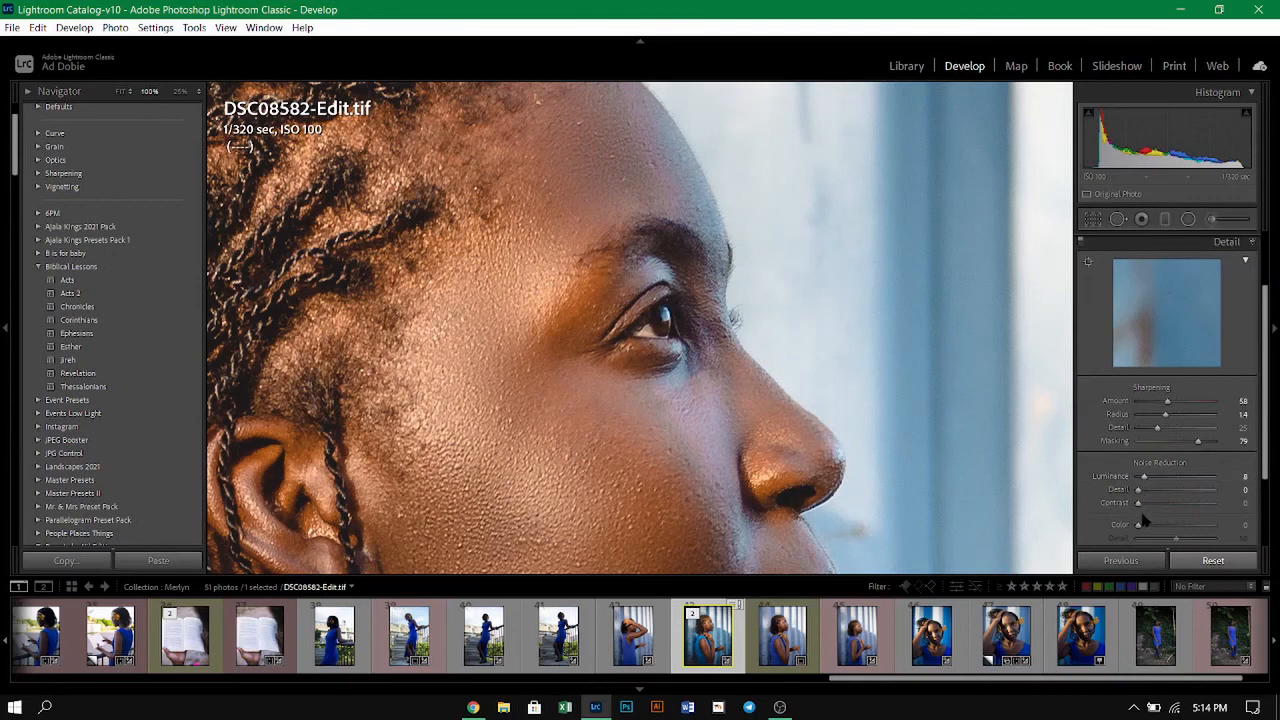
scroll(1117, 355, up, 2)
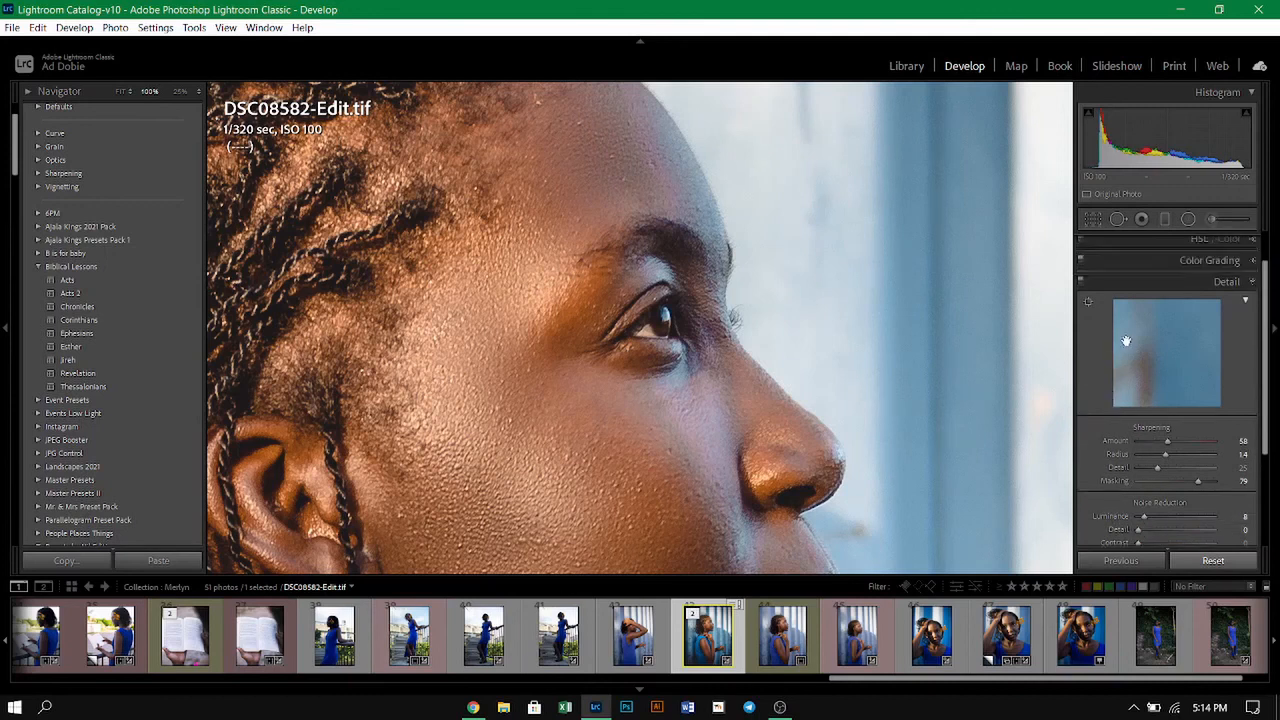
scroll(1126, 341, up, 10)
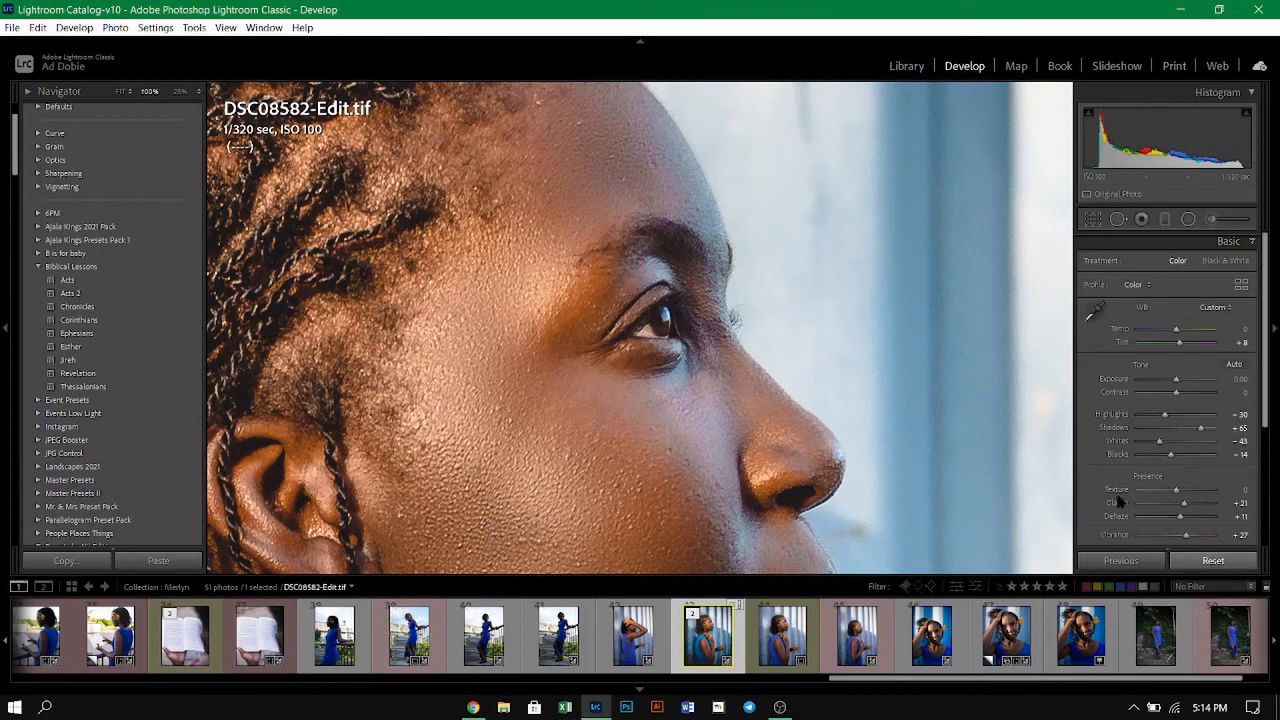
drag(1244, 495, 1190, 489)
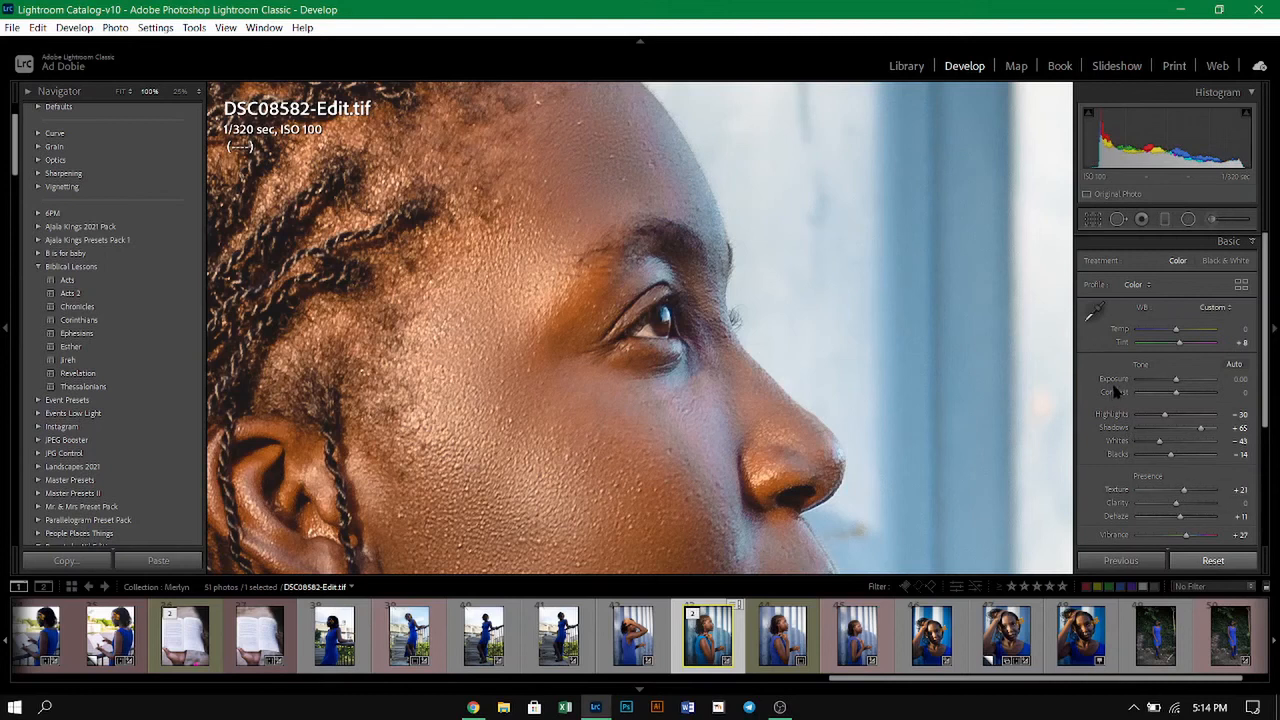
Brighten the white of the eye with an Adjustment Brush using the Teeth Whitening effect.
click(1212, 219)
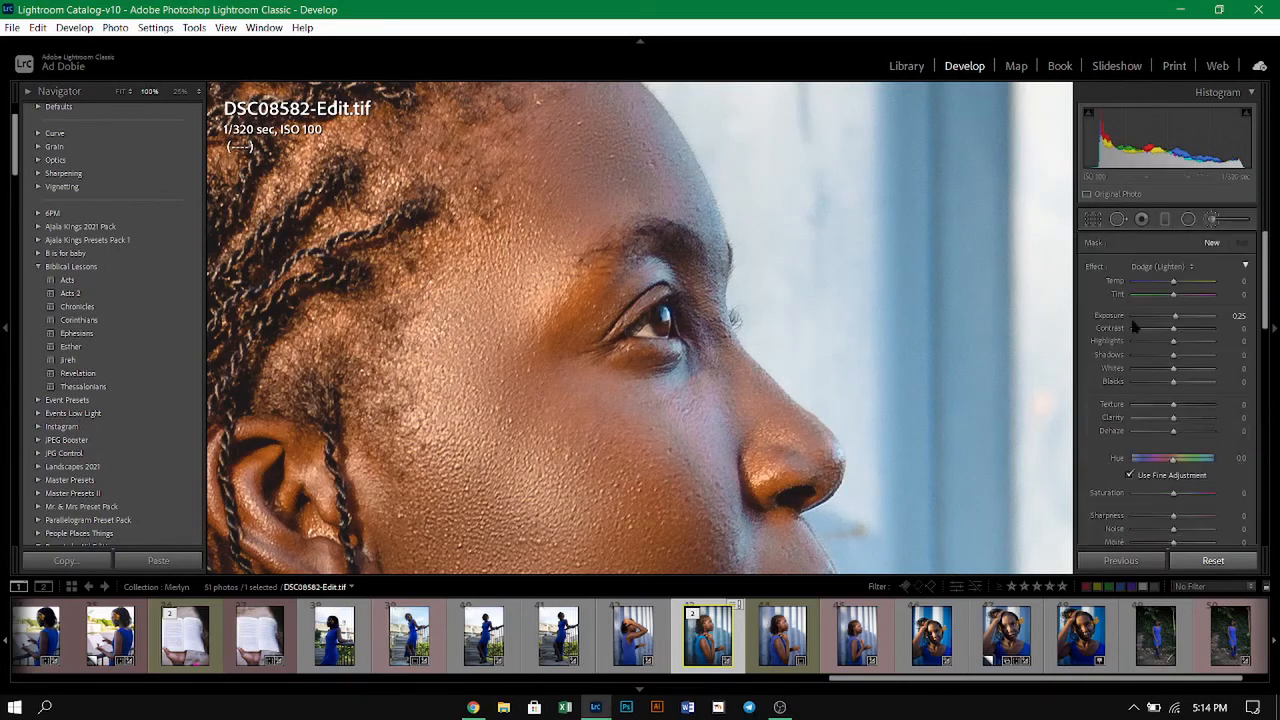
click(1176, 266)
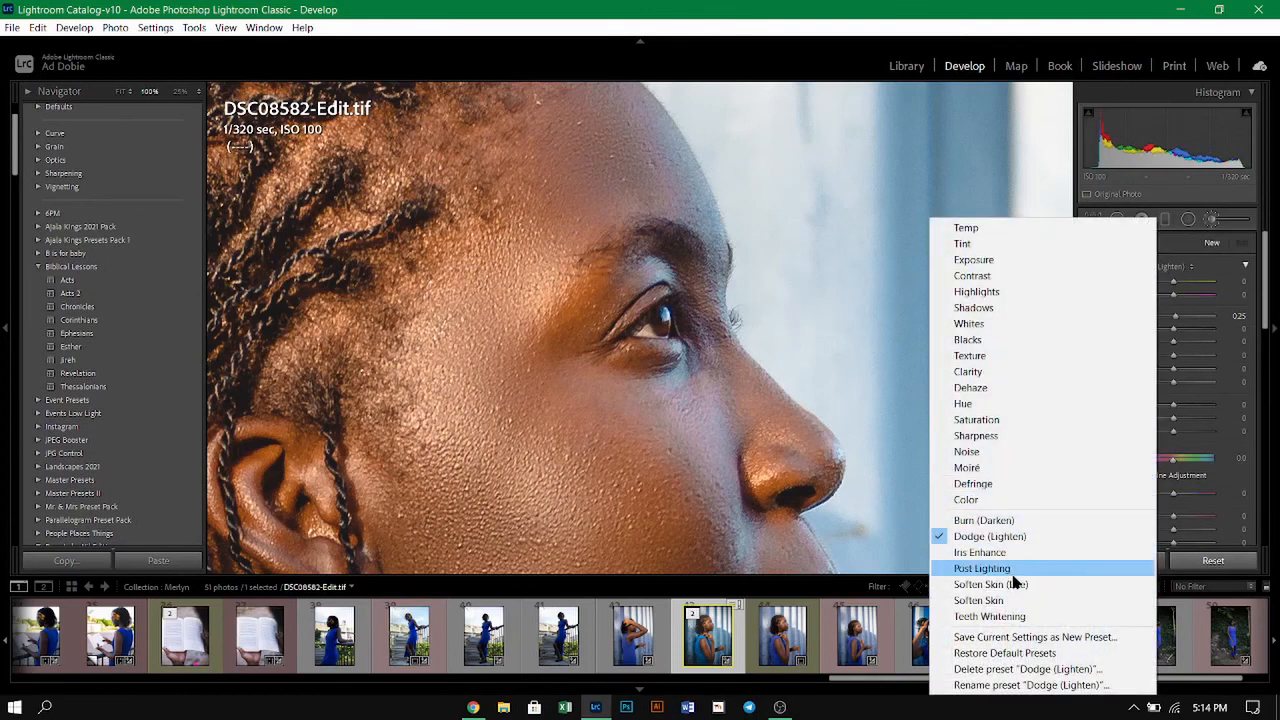
click(1015, 616)
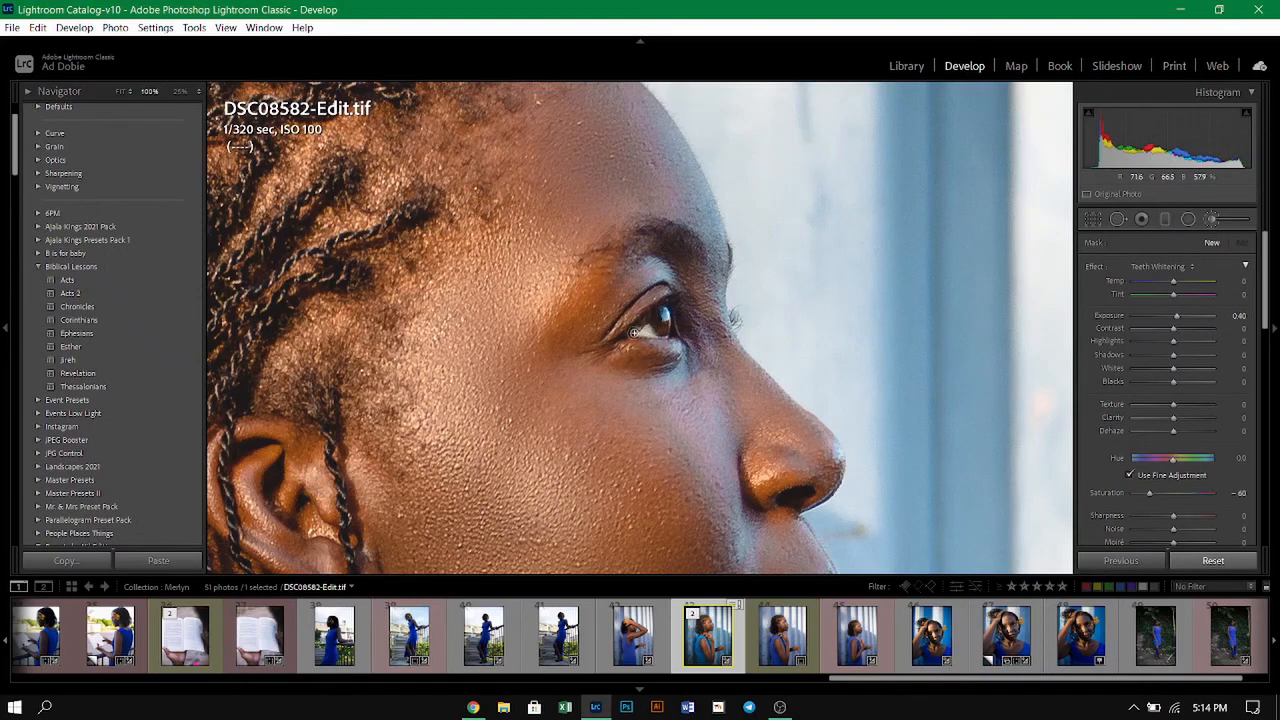
click(645, 328)
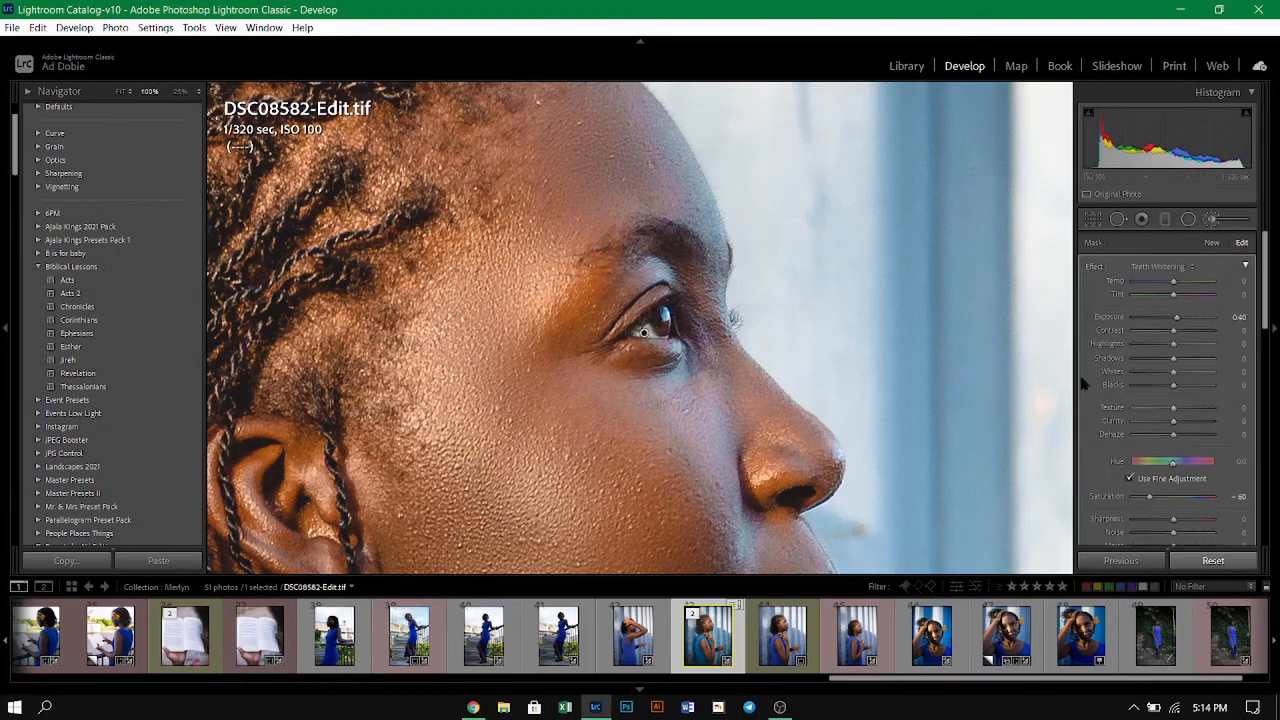
Paint the iris with a new Adjustment Brush mask using the Iris Enhance effect and return to the full-image view.
click(1210, 243)
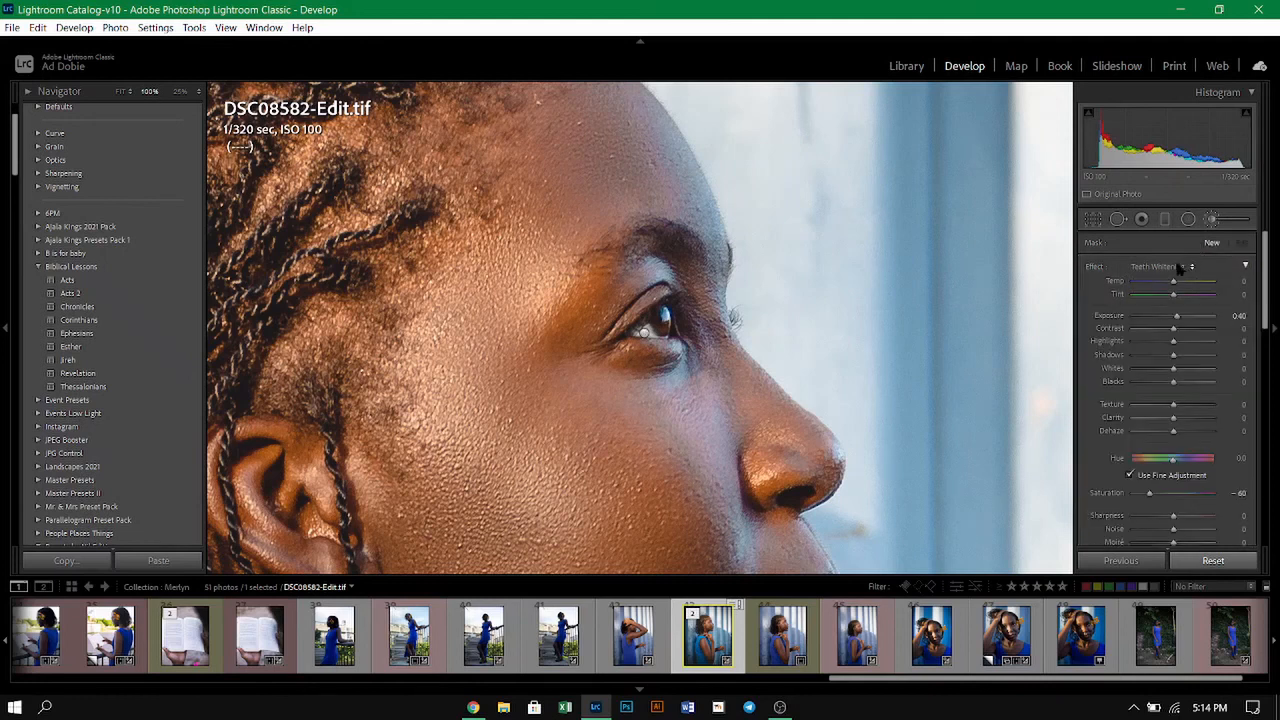
click(1180, 268)
click(993, 552)
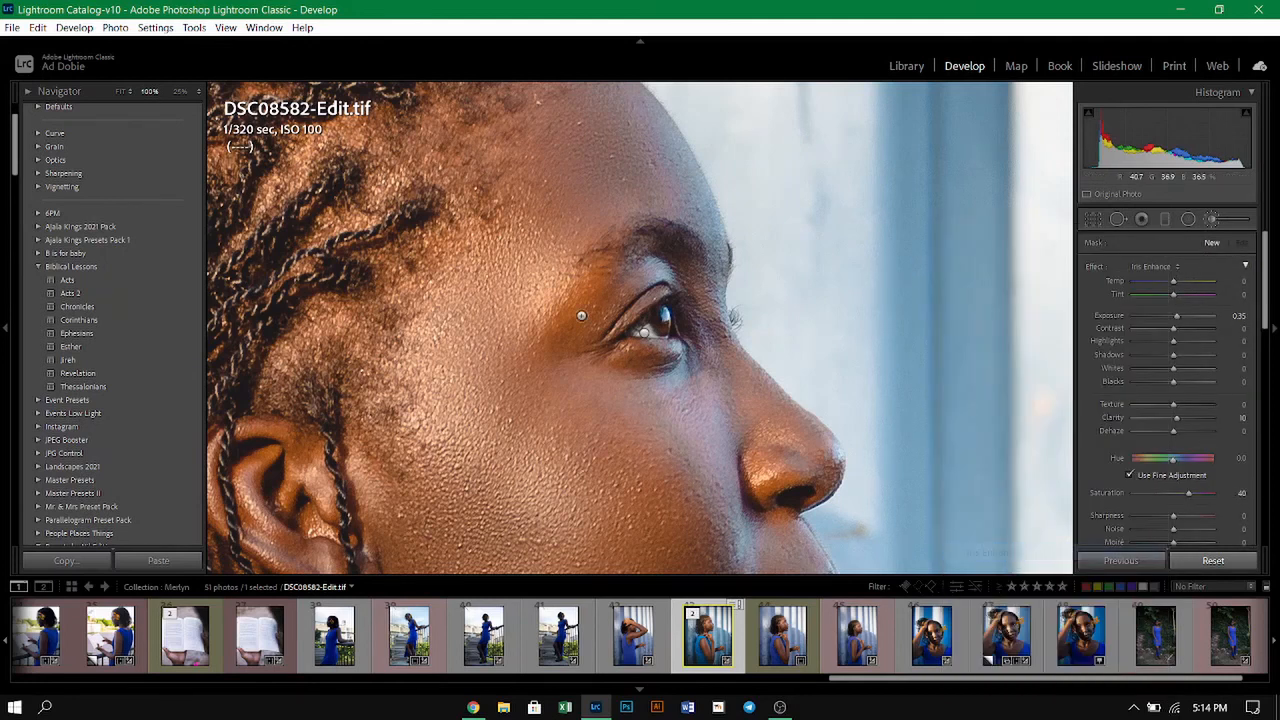
drag(661, 323, 658, 316)
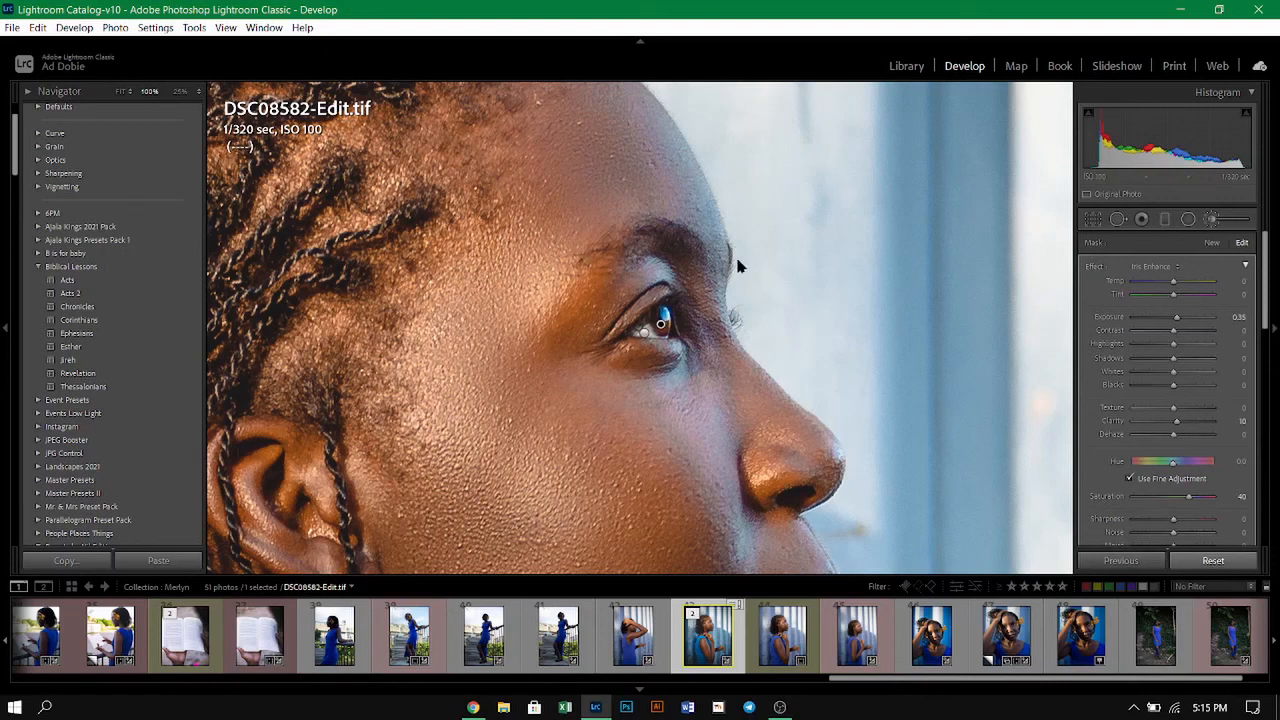
key(Escape)
click(612, 277)
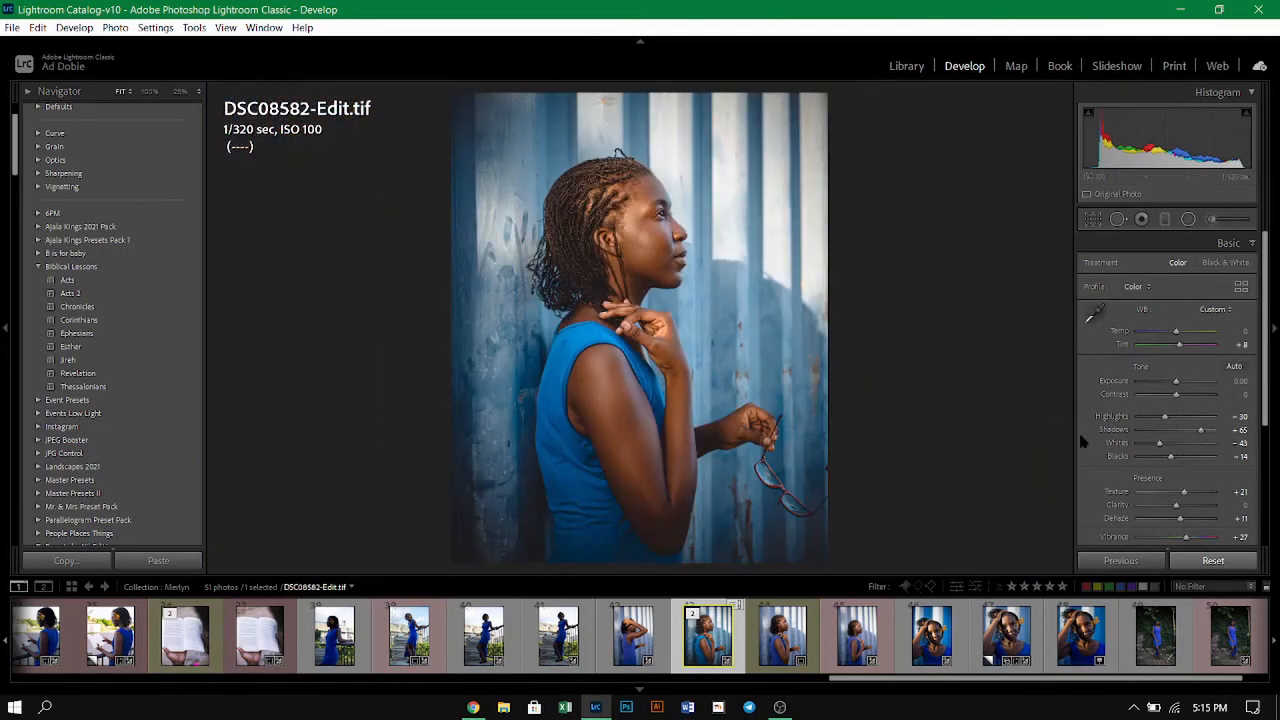
Set the Midpoint of the post-crop vignette to 13.
scroll(1090, 455, down, 5)
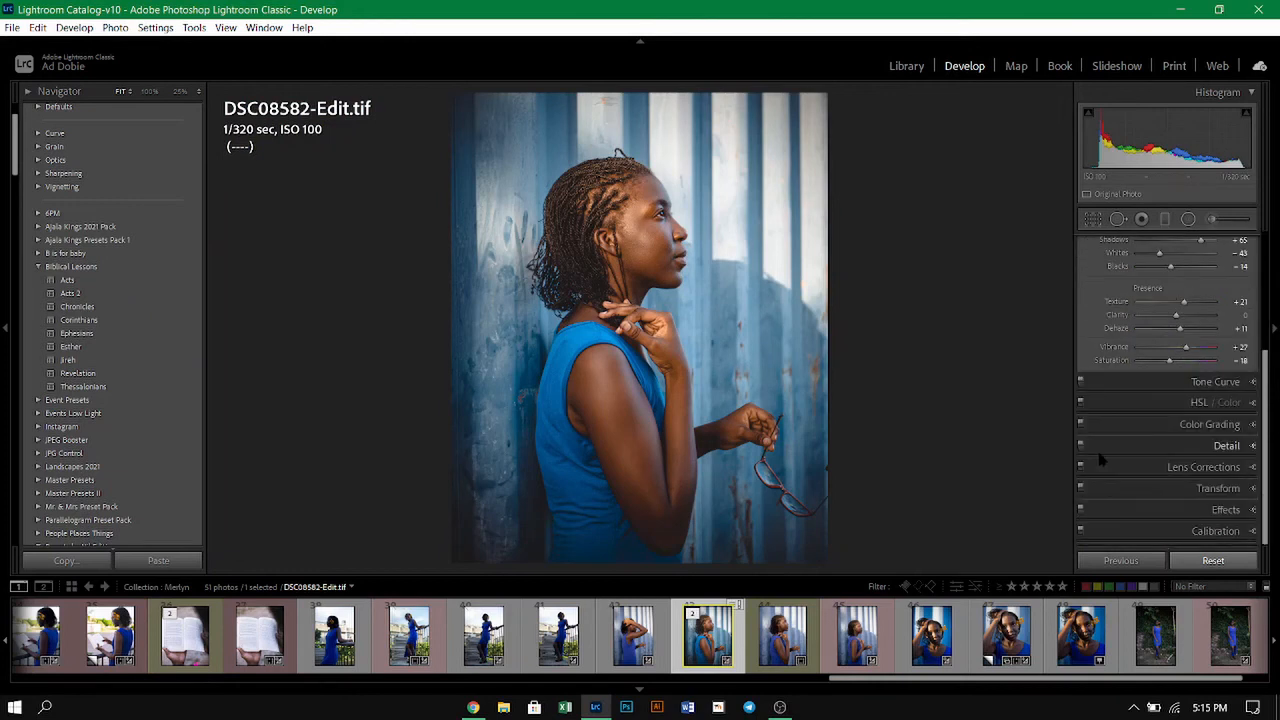
click(1240, 510)
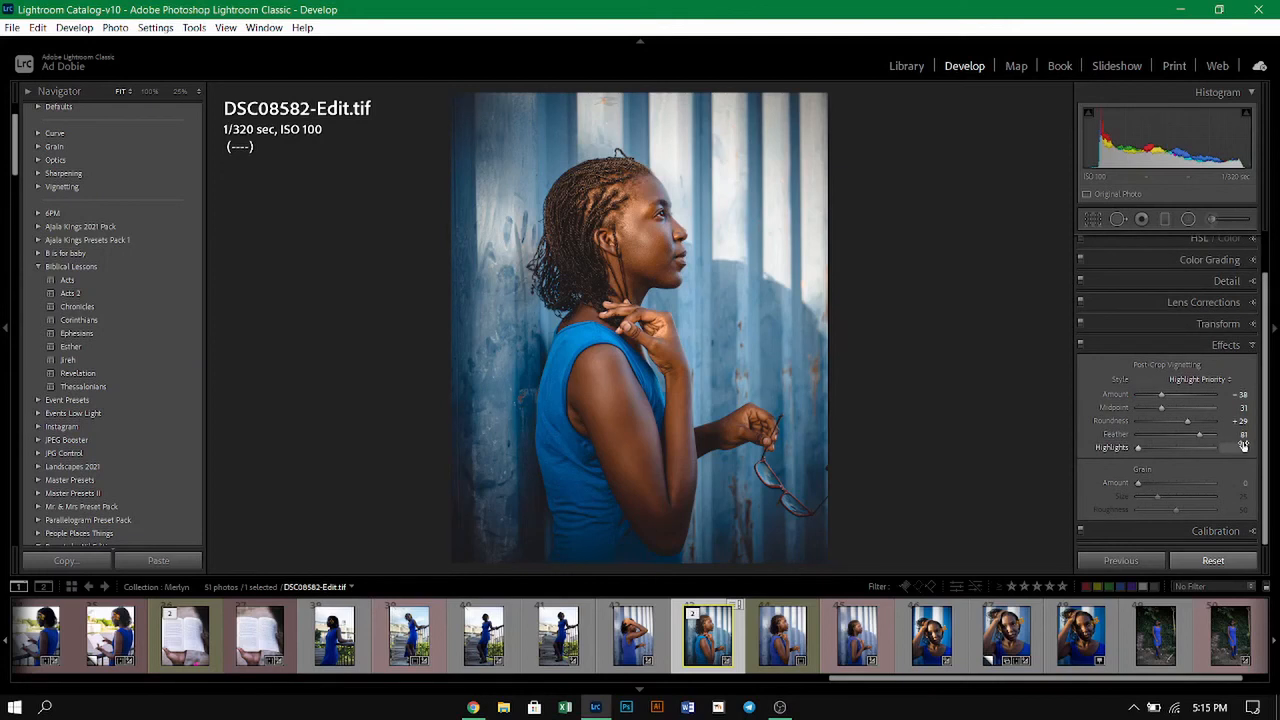
drag(1240, 407, 1210, 407)
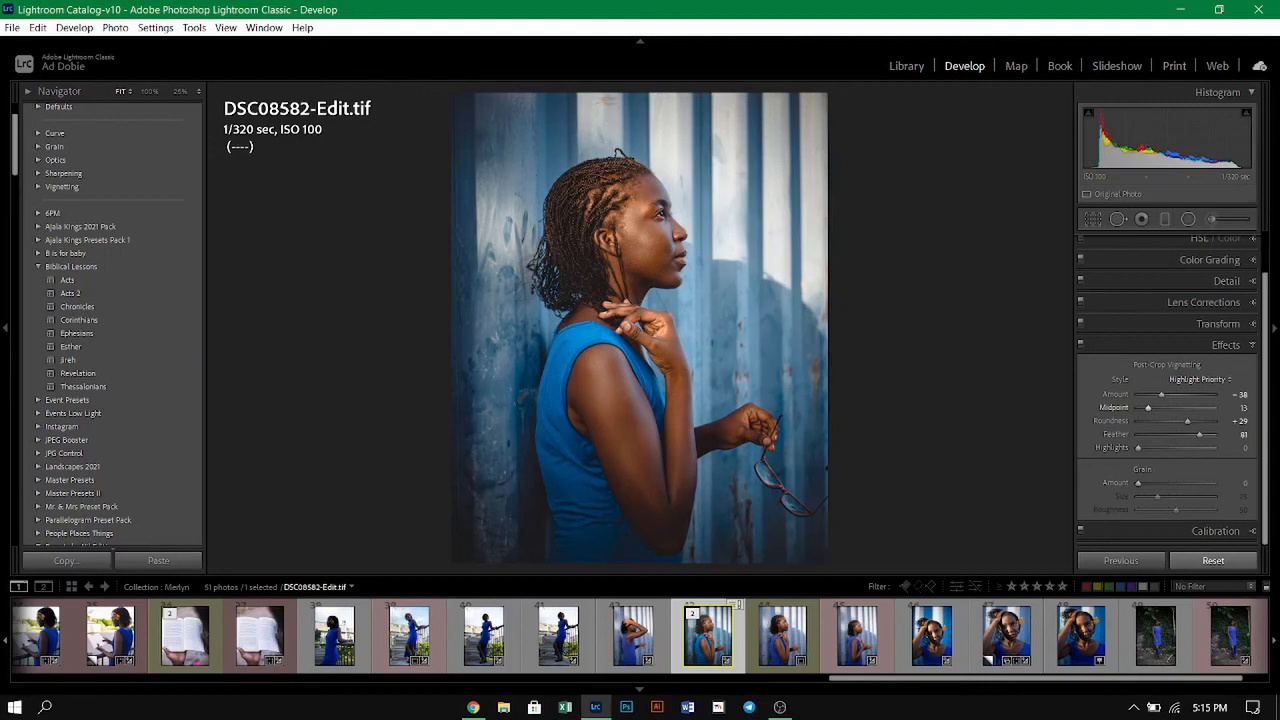
scroll(1078, 312, up, 2)
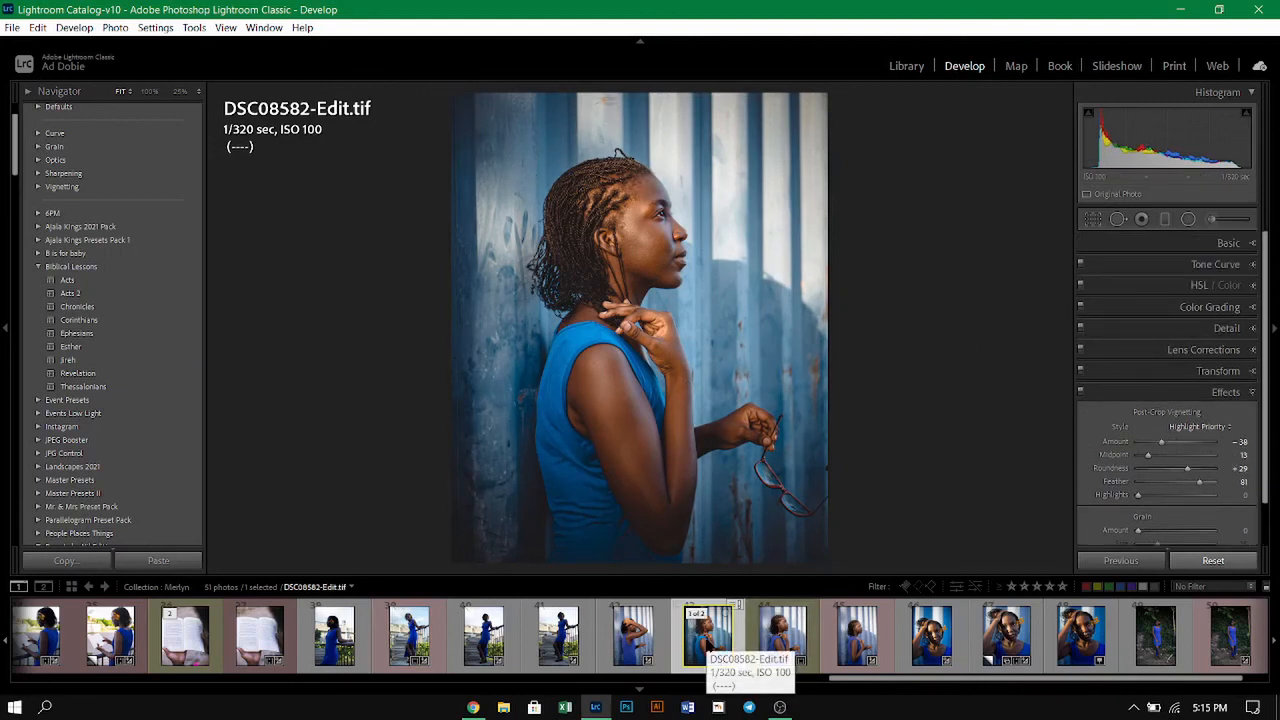
Compare DSC08582-Edit.tif with DSC08582.ARW, and inspect the edited portrait's arm and face at closer zoom.
click(697, 614)
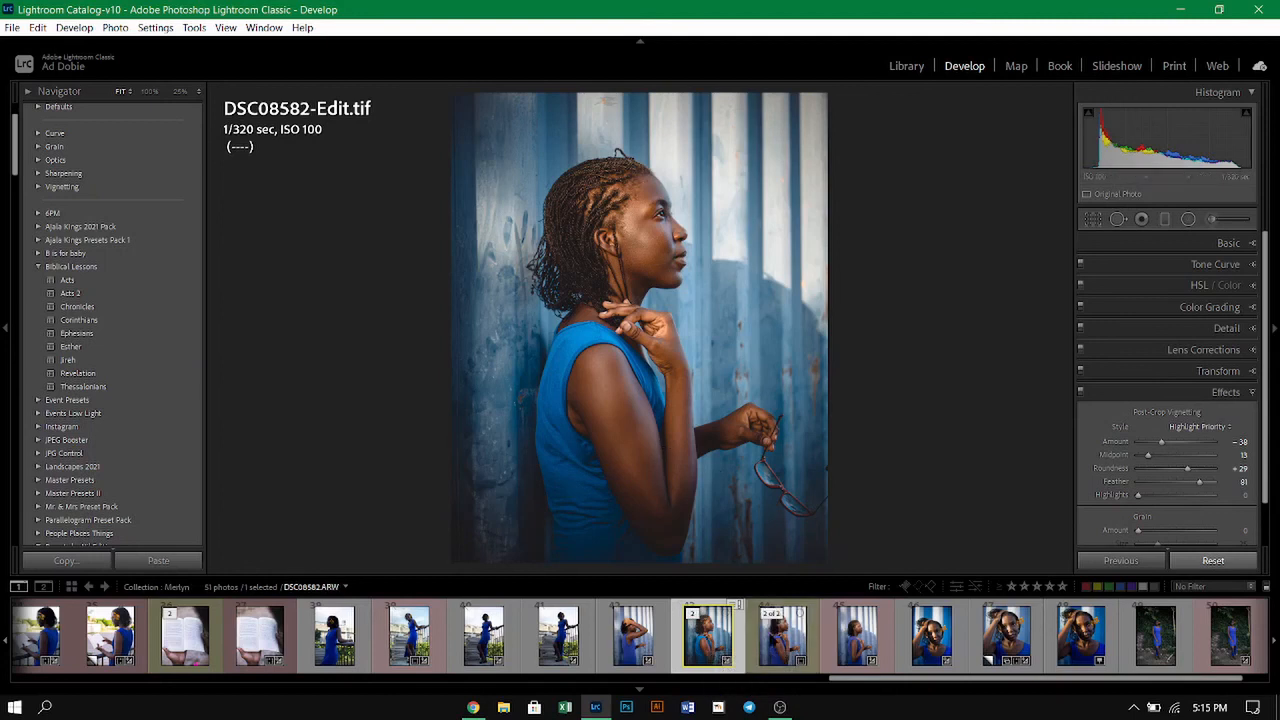
key(Right)
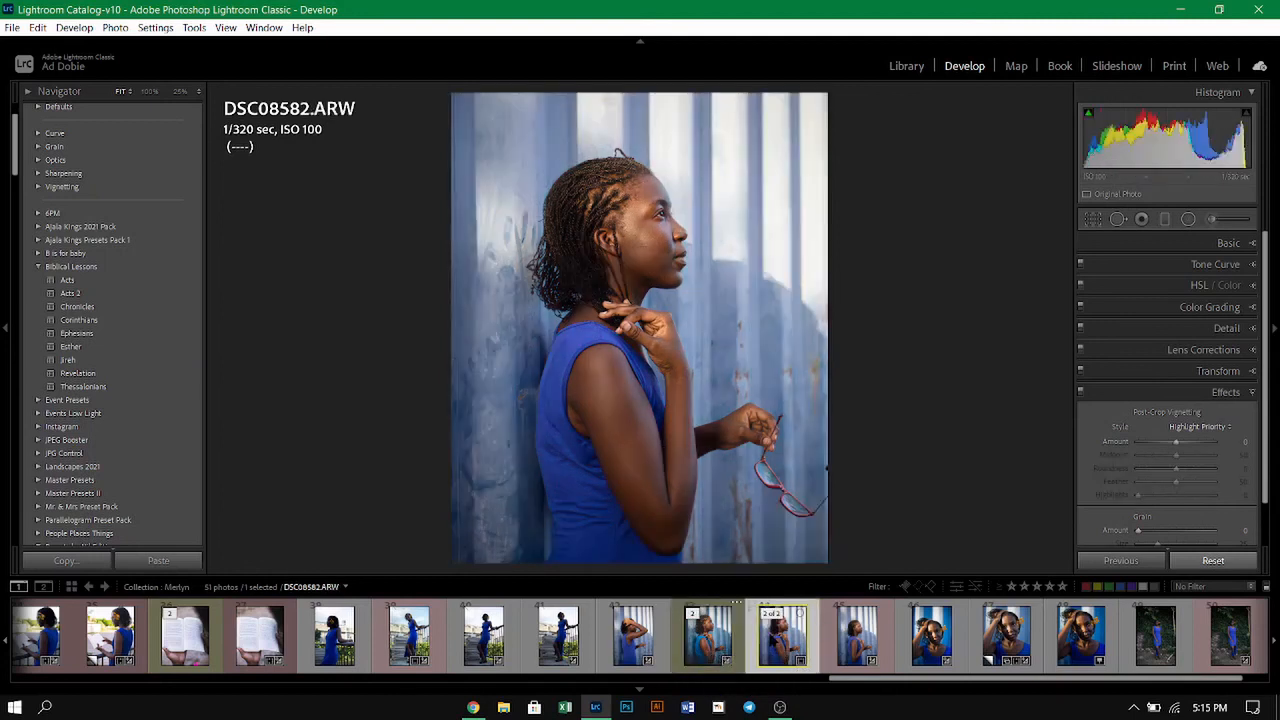
click(721, 645)
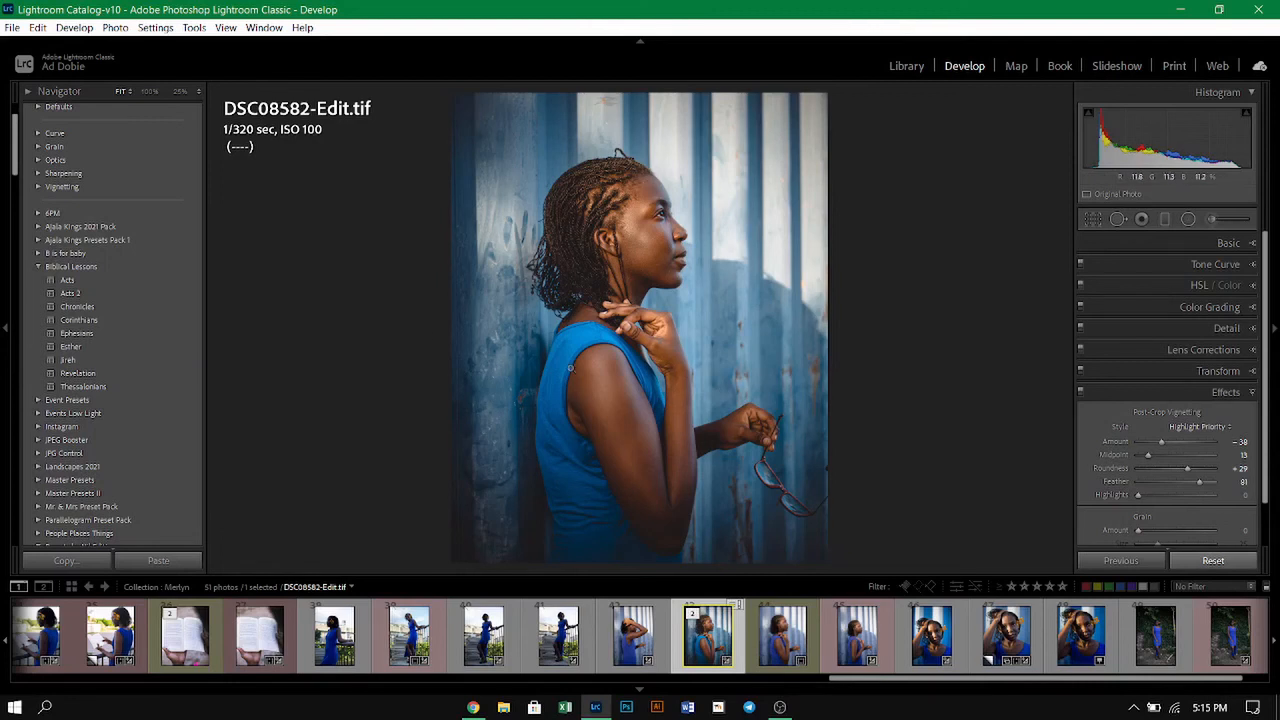
click(600, 350)
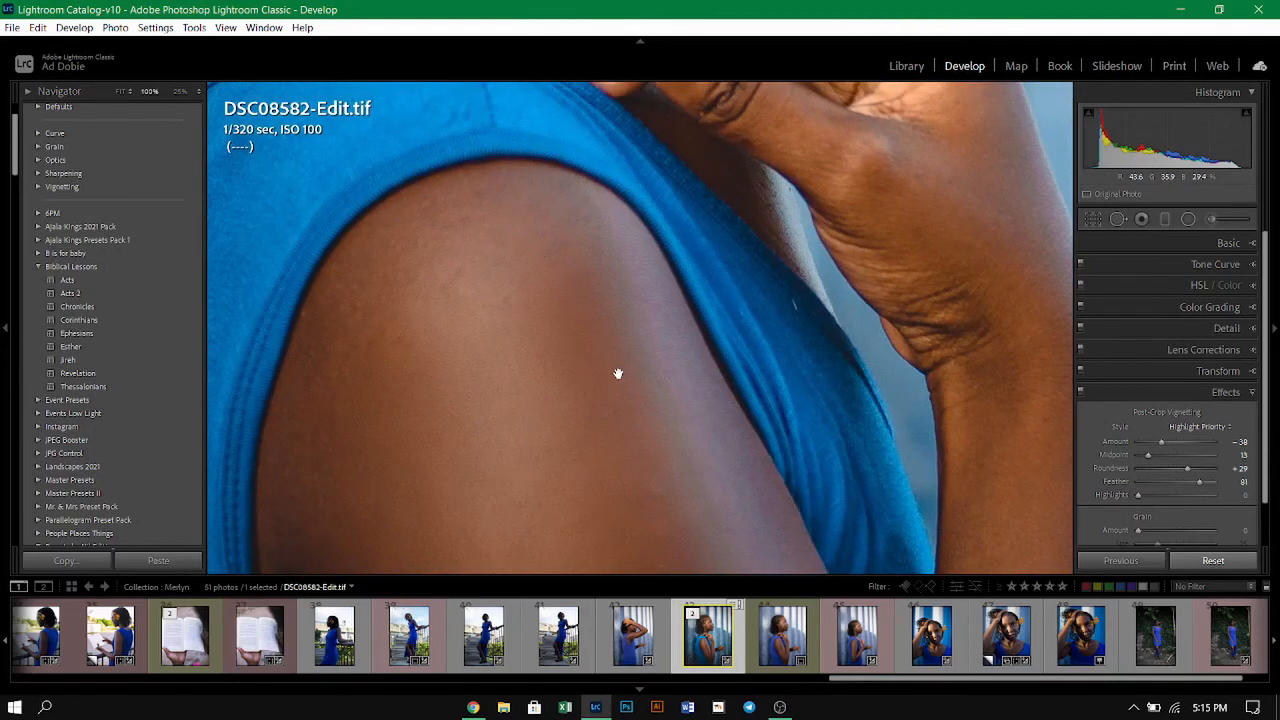
click(540, 257)
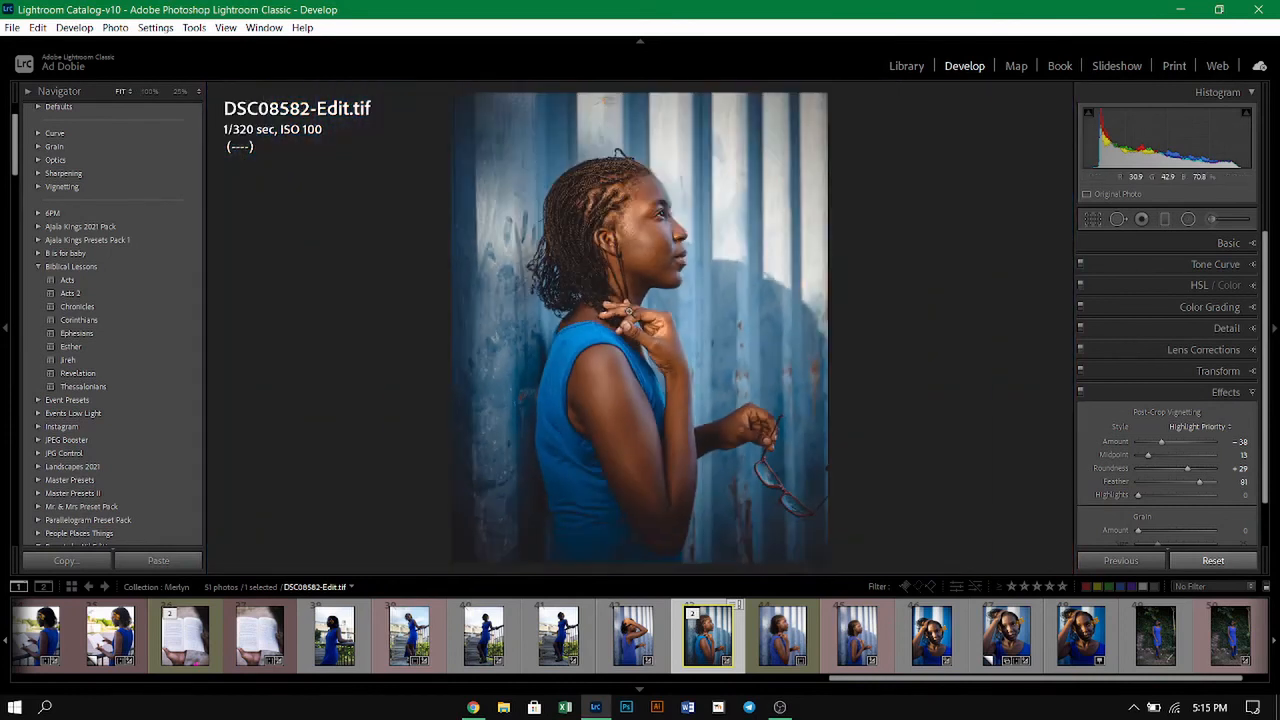
click(630, 313)
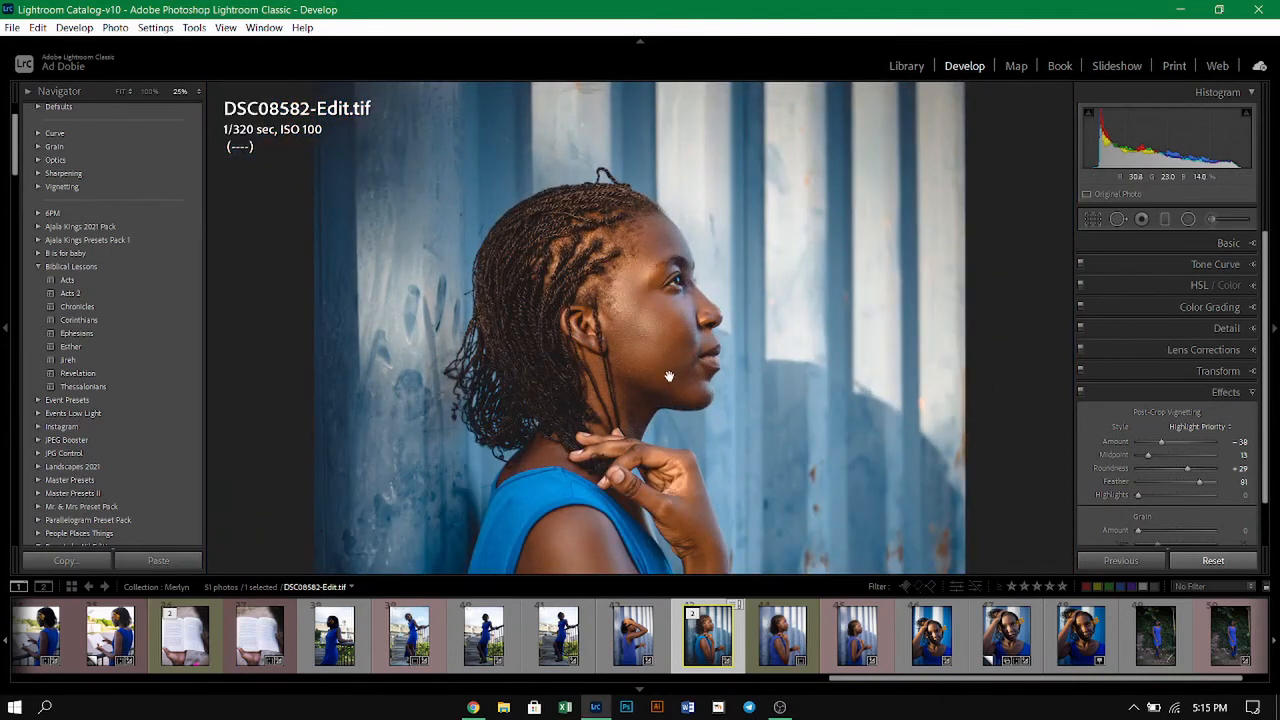